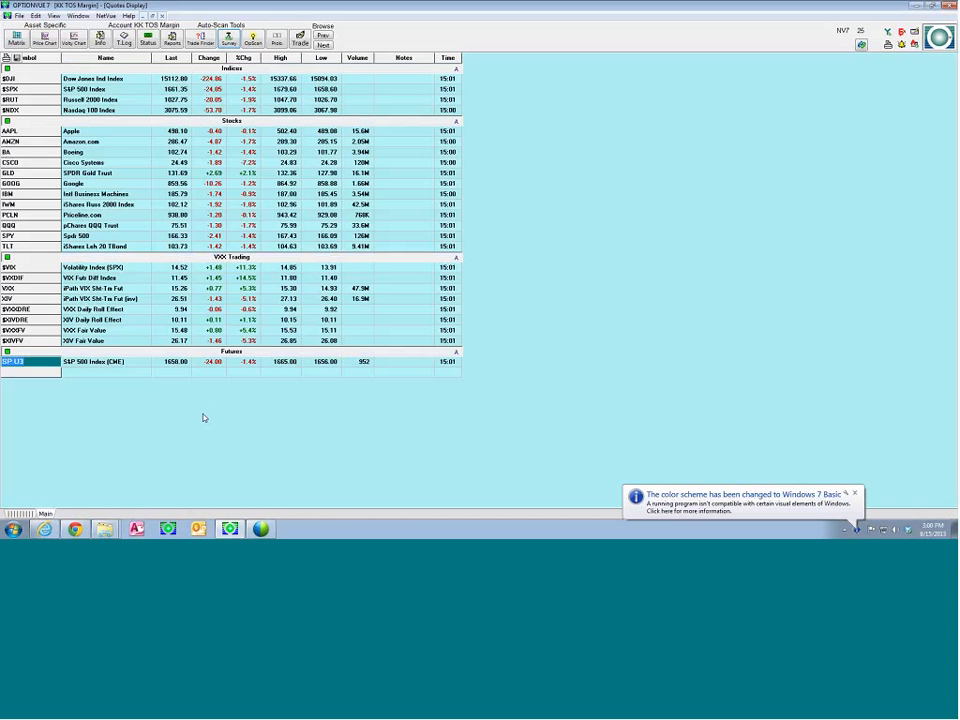
# View the price chart and the options matrix for Priceline.com (PCLN), closing each to return to the quotes
pyautogui.click(855, 493)
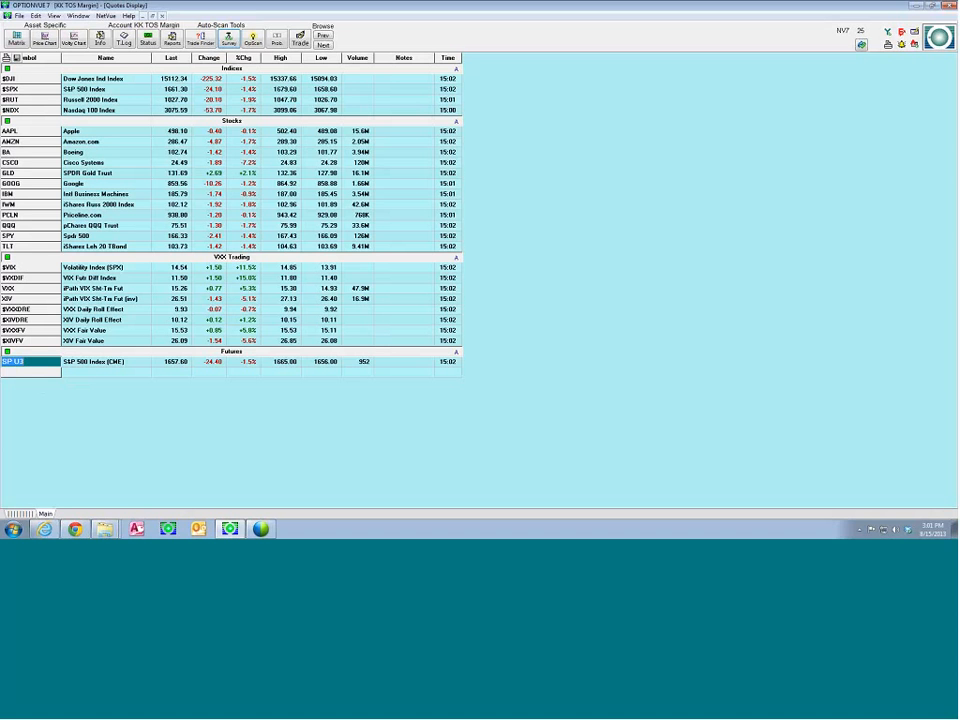
pyautogui.click(14, 216)
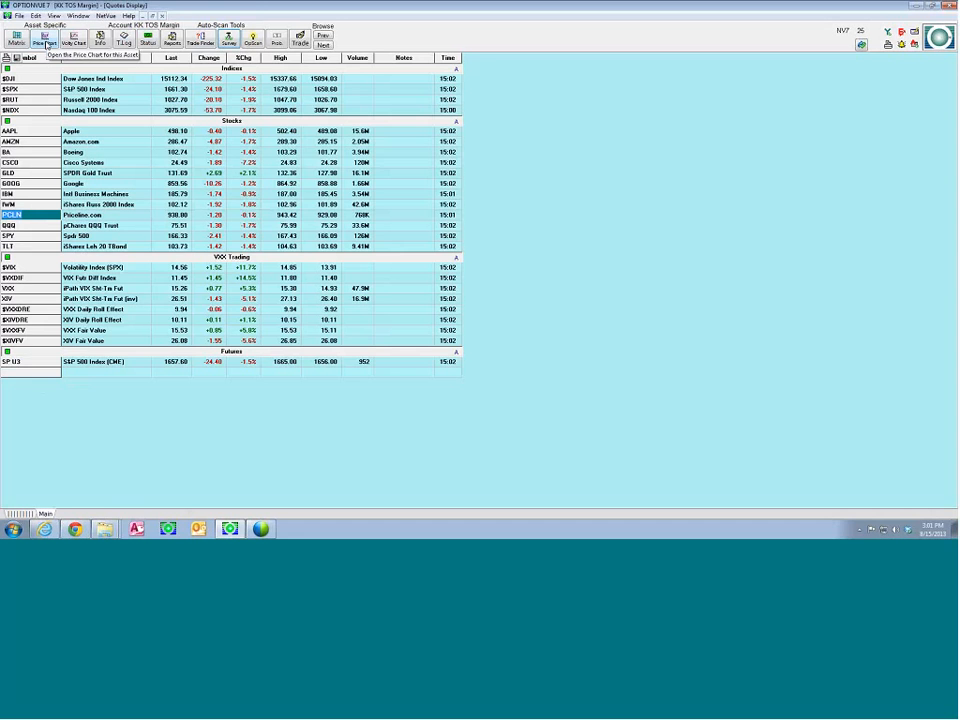
pyautogui.click(45, 44)
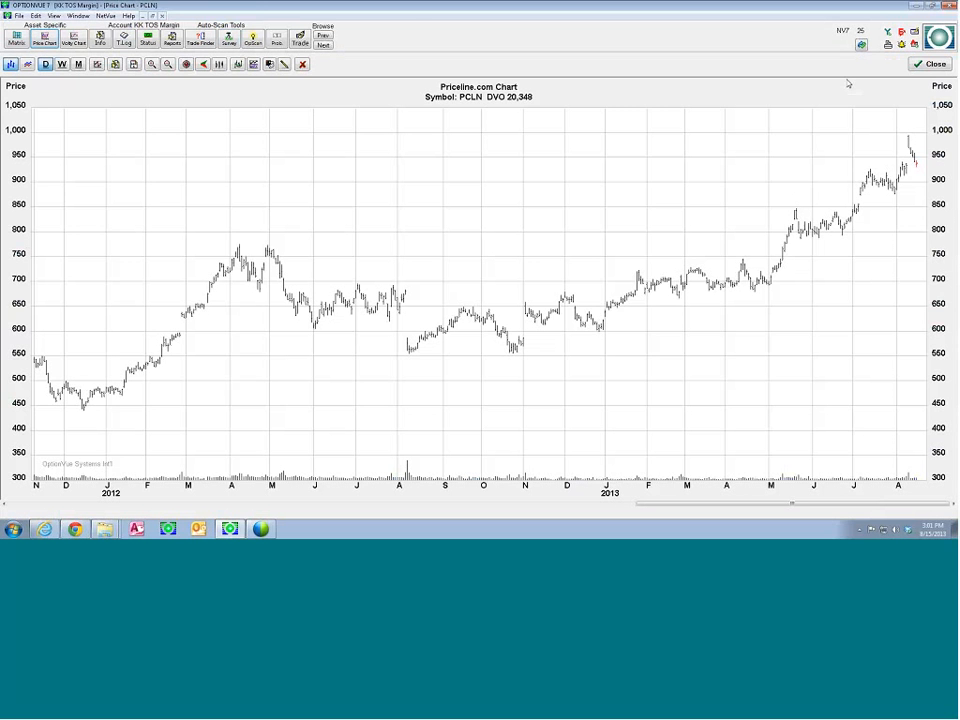
pyautogui.click(917, 65)
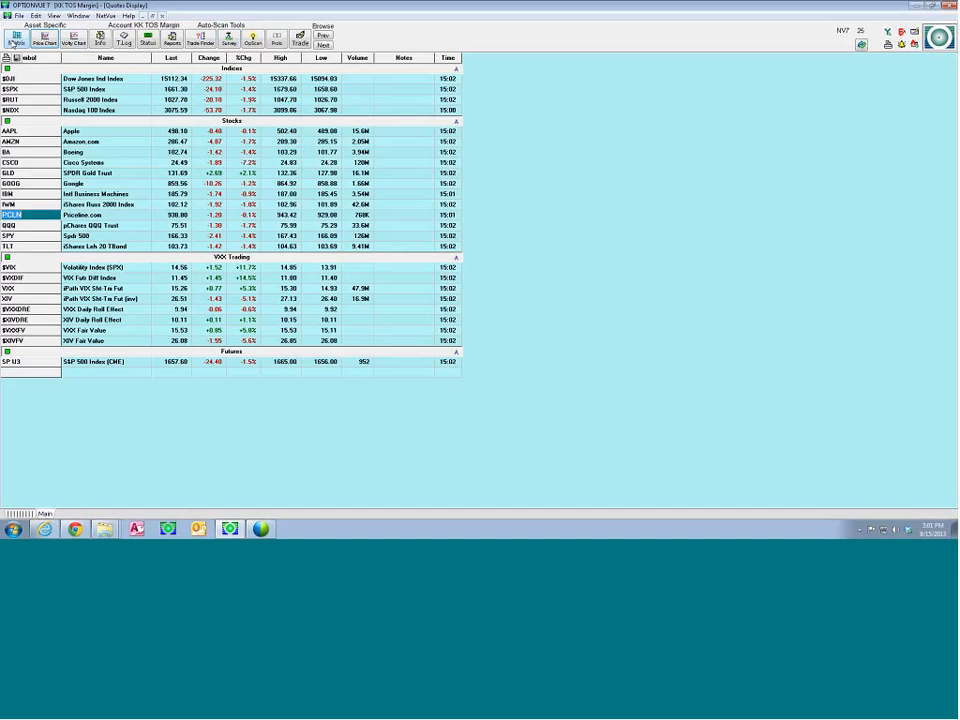
pyautogui.click(16, 42)
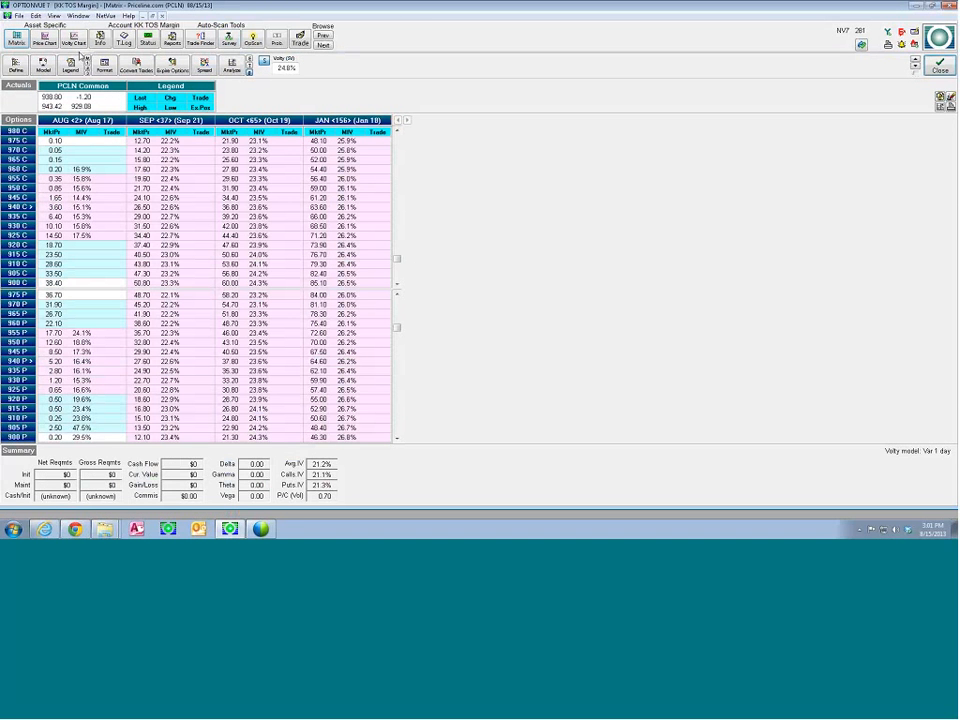
pyautogui.click(940, 65)
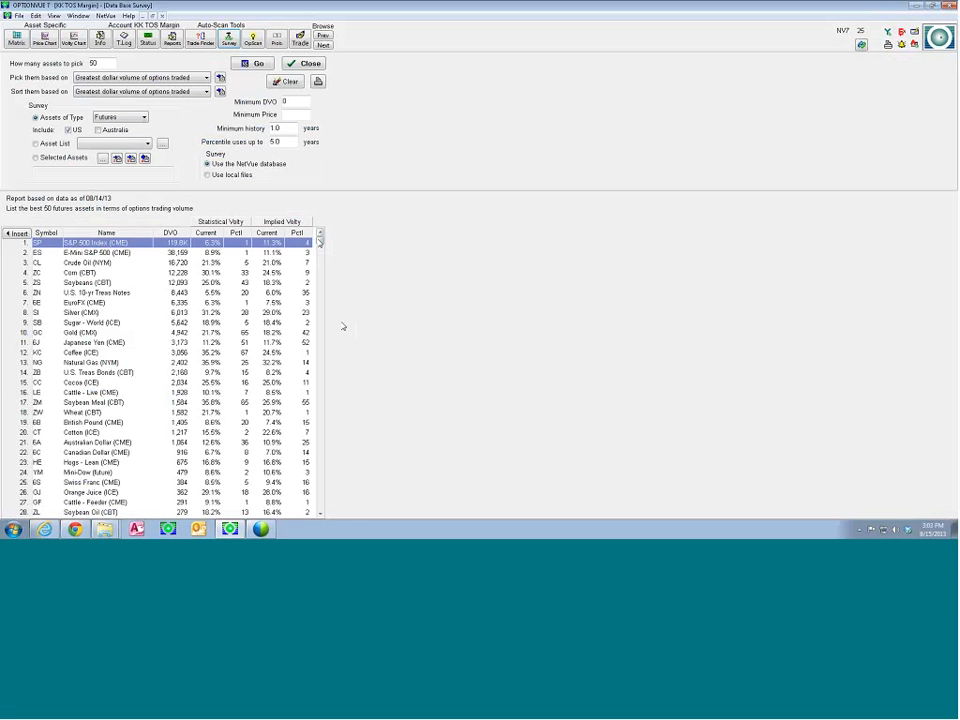
# Insert all the futures from the survey results into the quotes and bring up the Quotes Display
pyautogui.moveTo(319, 240); pyautogui.dragTo(319, 506)
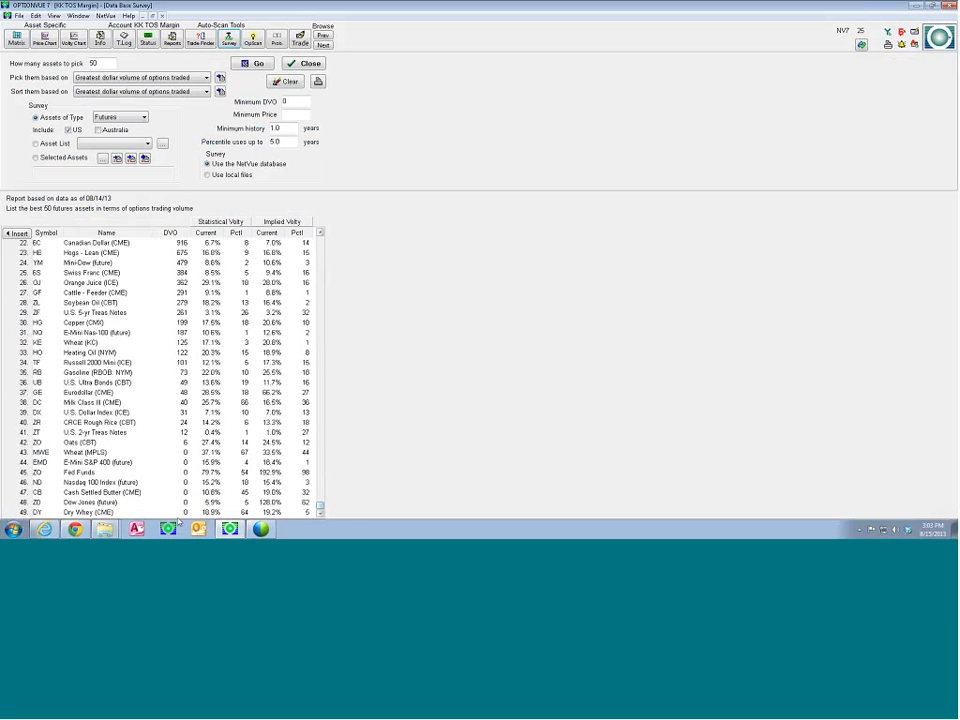
pyautogui.keyDown('shift'); pyautogui.click(57, 513); pyautogui.keyUp('shift')
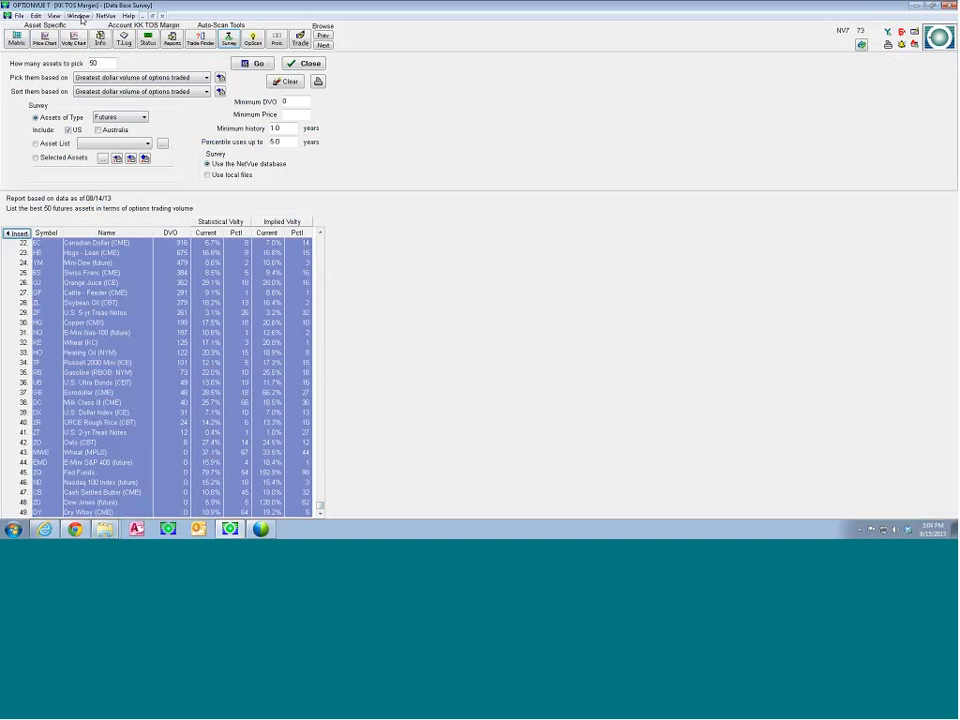
pyautogui.click(79, 16)
pyautogui.click(90, 99)
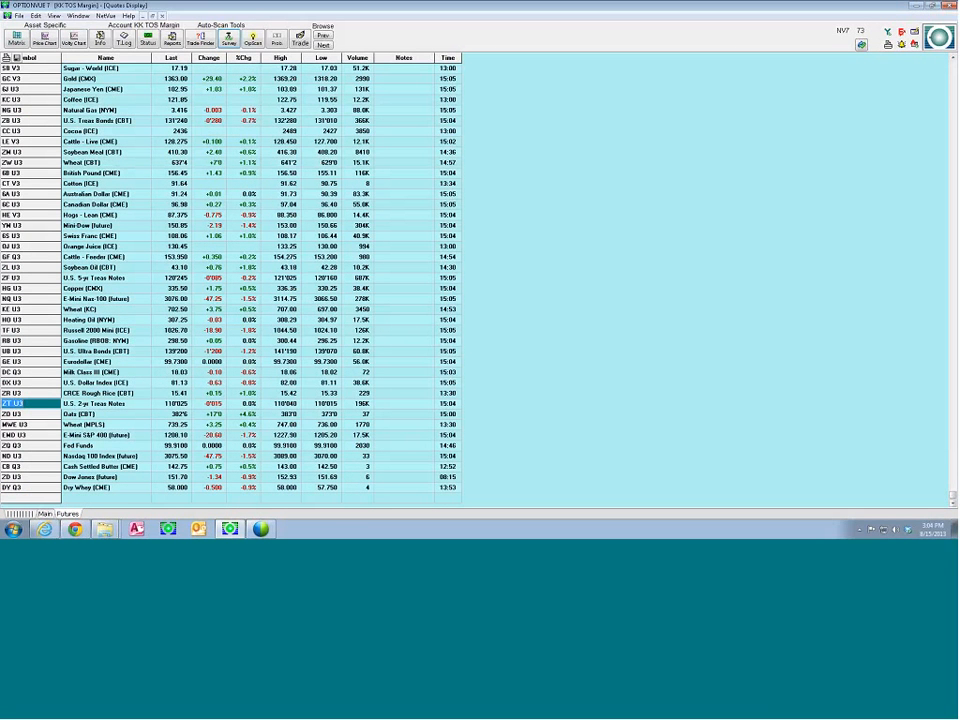
# View the options matrix for the S&P 500 Index future (SP U3) and close it
pyautogui.scroll(3, 915, 68)
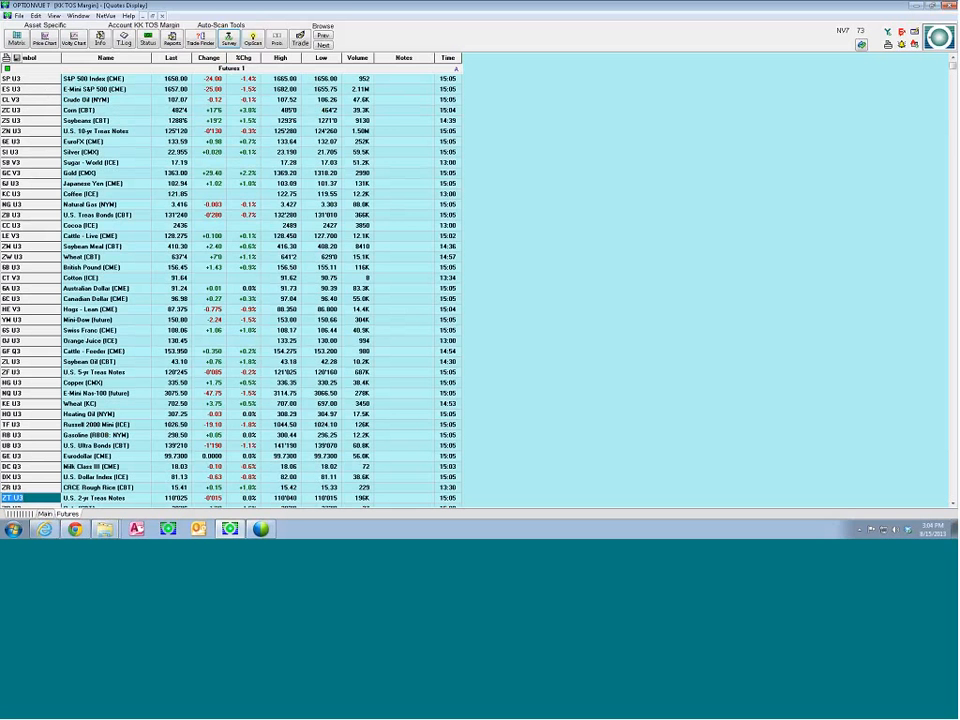
pyautogui.click(12, 79)
pyautogui.click(16, 39)
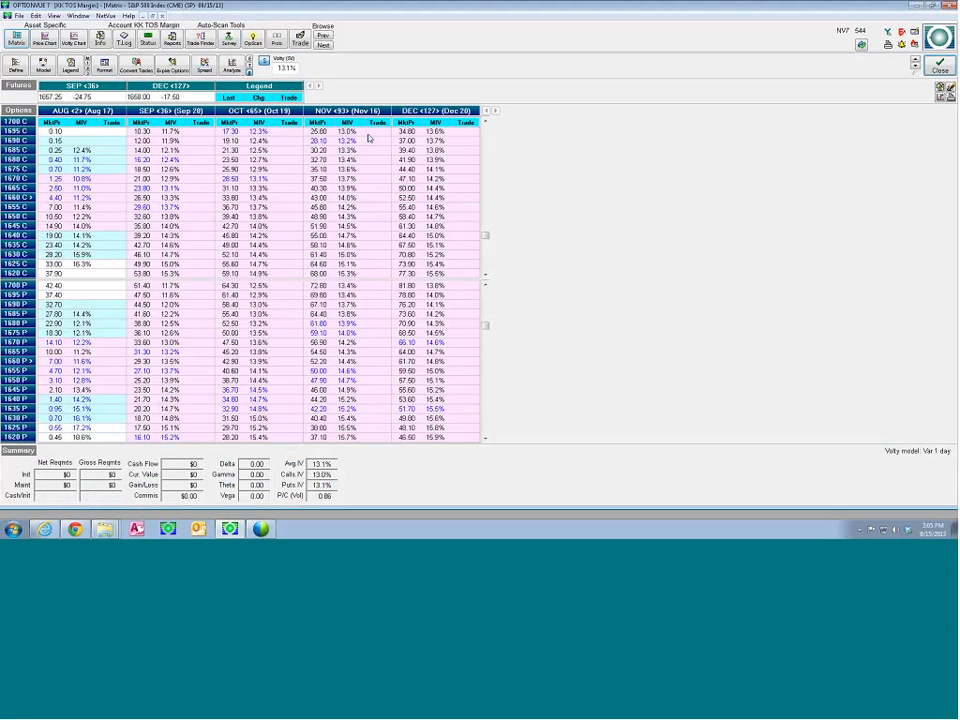
pyautogui.click(940, 64)
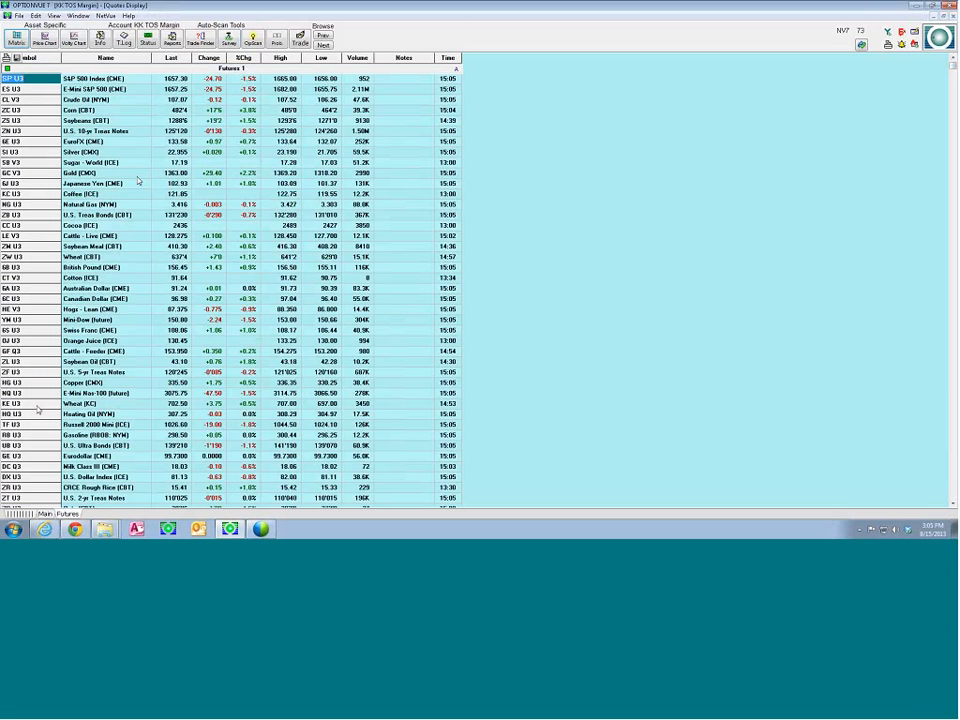
# Add a new quotes tab named Stocks
pyautogui.rightClick(99, 516)
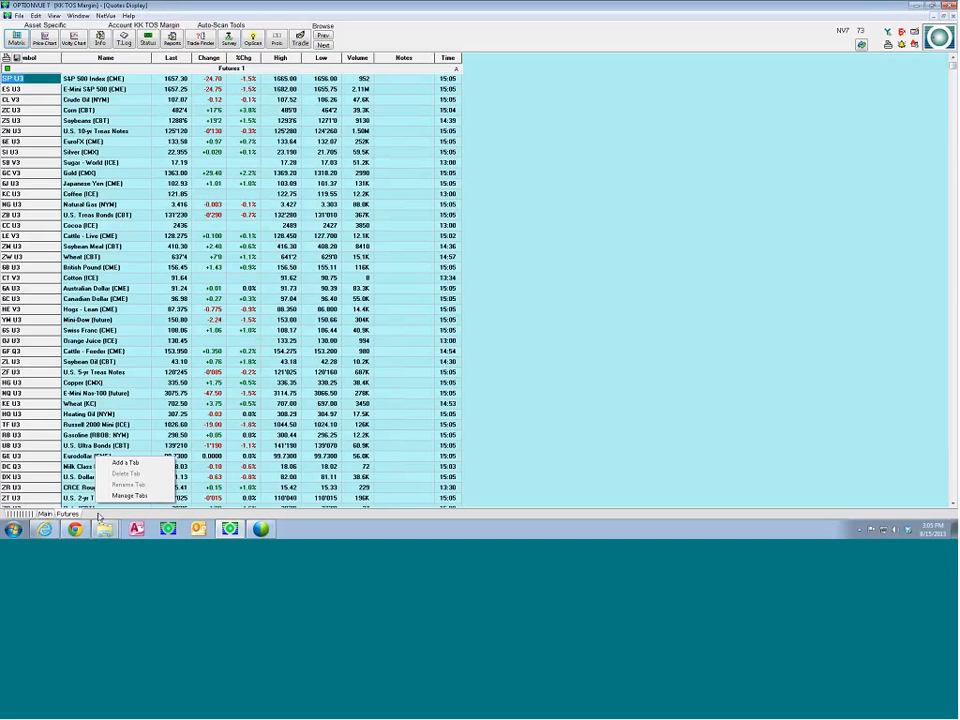
pyautogui.click(125, 462)
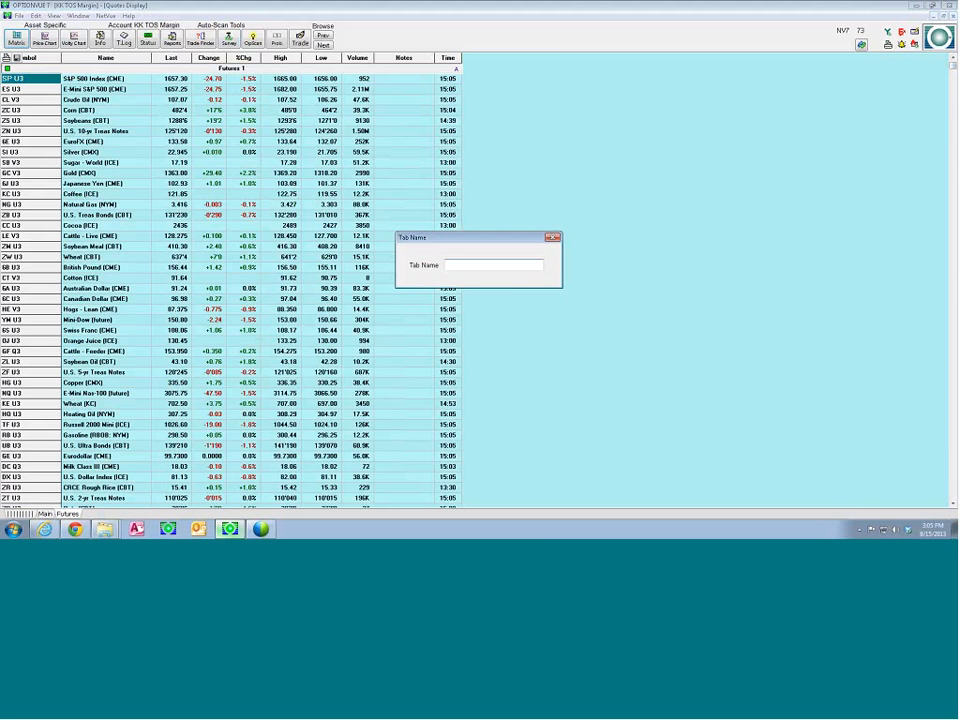
pyautogui.write('Stocks')
pyautogui.press('Return')
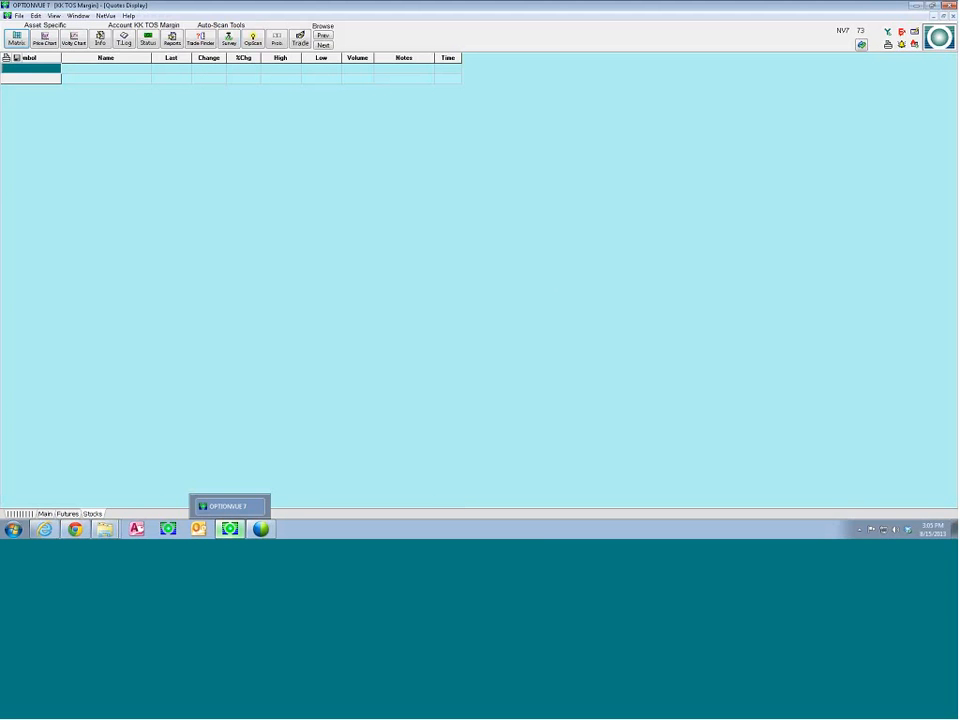
# Add a new quotes tab named OpScan
pyautogui.moveTo(44, 529)
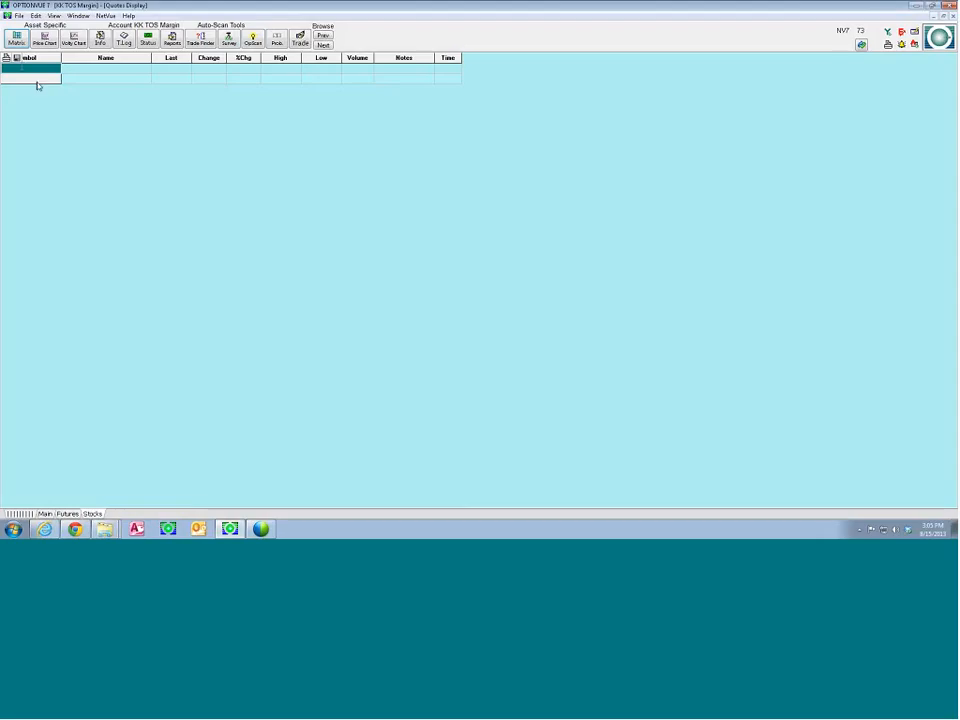
pyautogui.rightClick(111, 510)
pyautogui.click(151, 464)
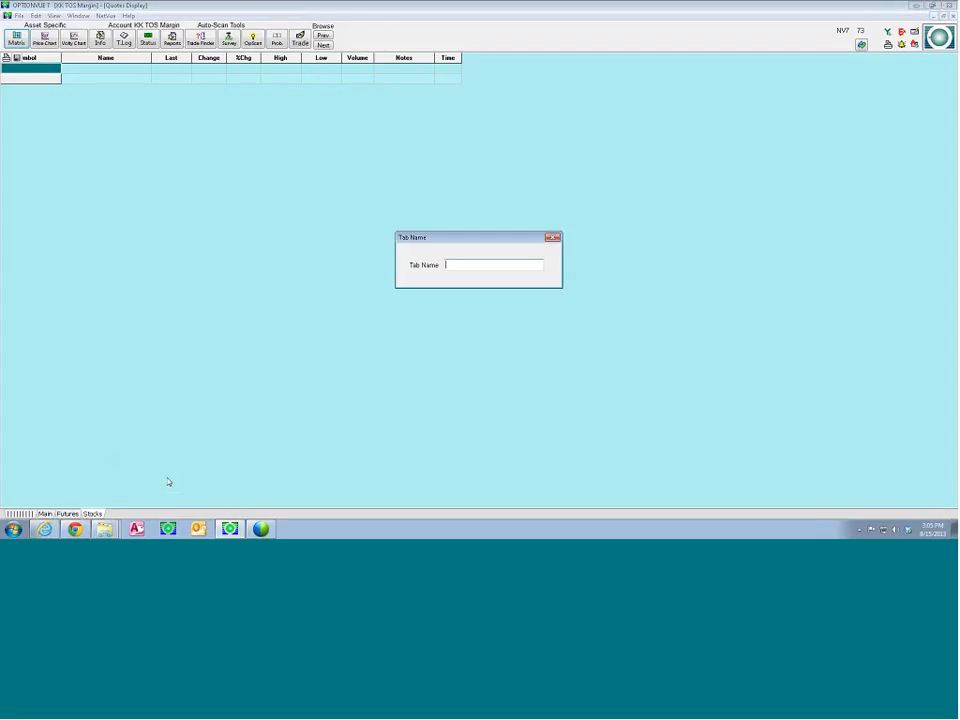
pyautogui.write('OpScan')
pyautogui.press('Return')
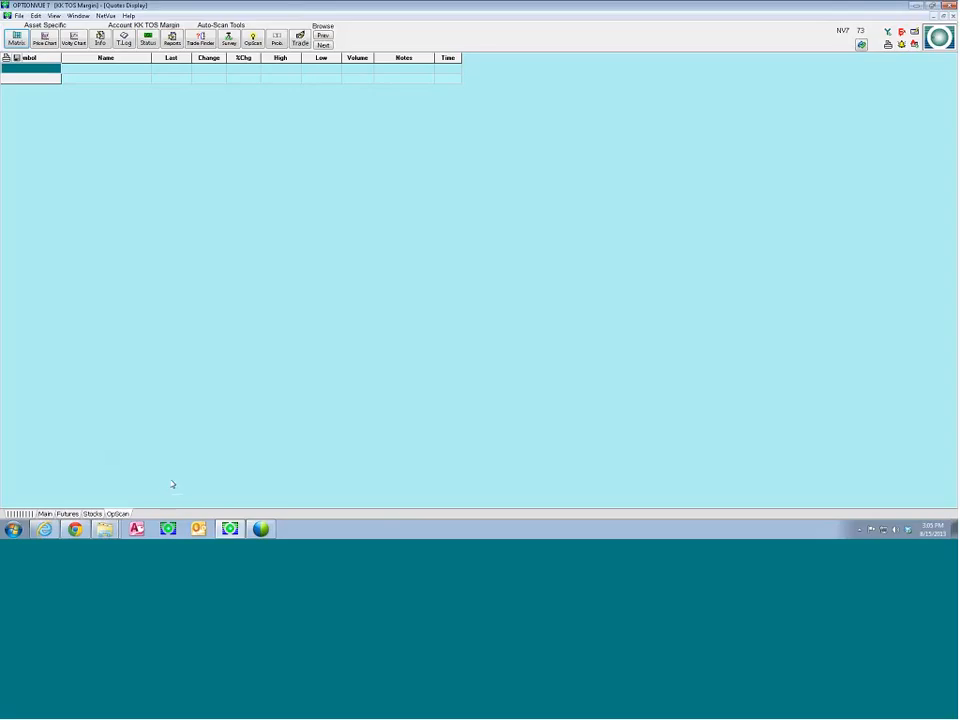
# Add a new quotes tab named Survey
pyautogui.rightClick(218, 516)
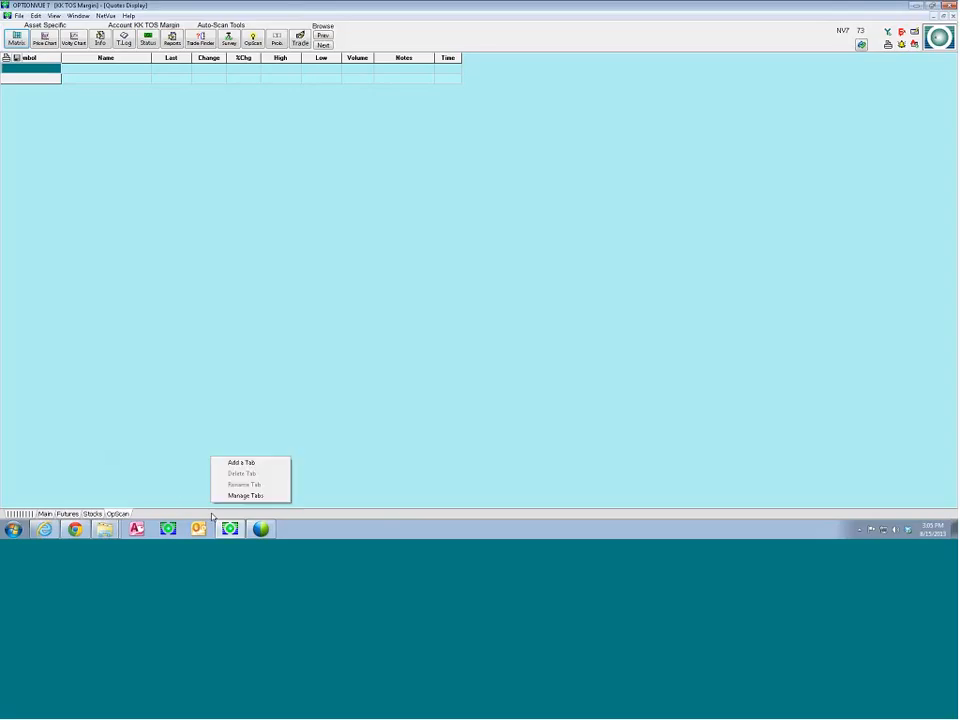
pyautogui.click(252, 464)
pyautogui.write('Options')
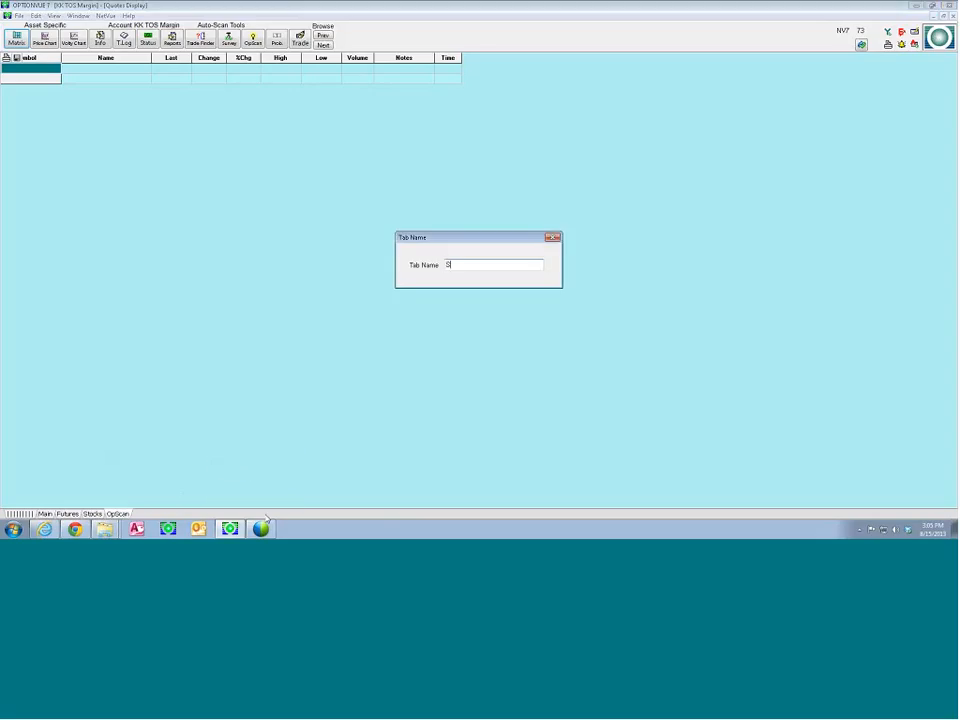
pyautogui.press('Return')
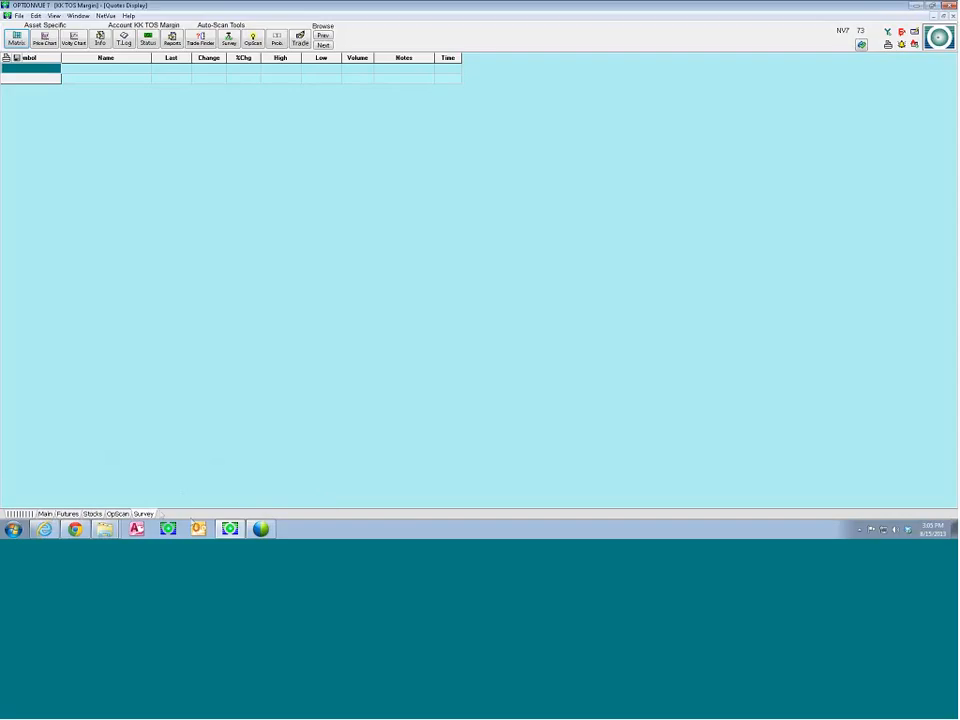
# Add a new quotes tab named Futures2
pyautogui.rightClick(190, 514)
pyautogui.click(212, 461)
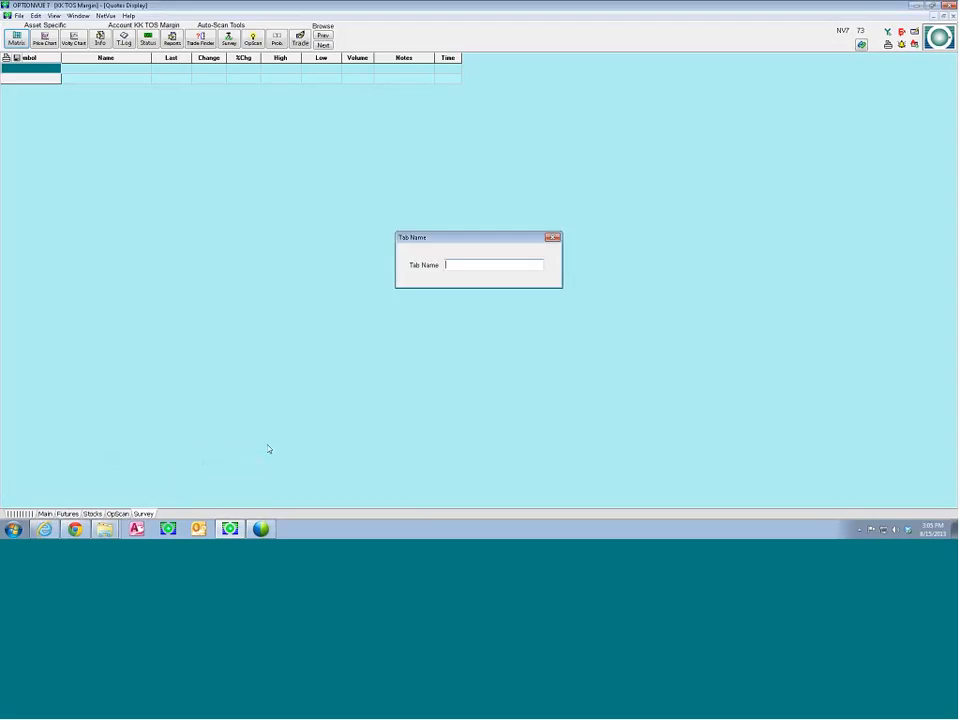
pyautogui.write('Futsres')
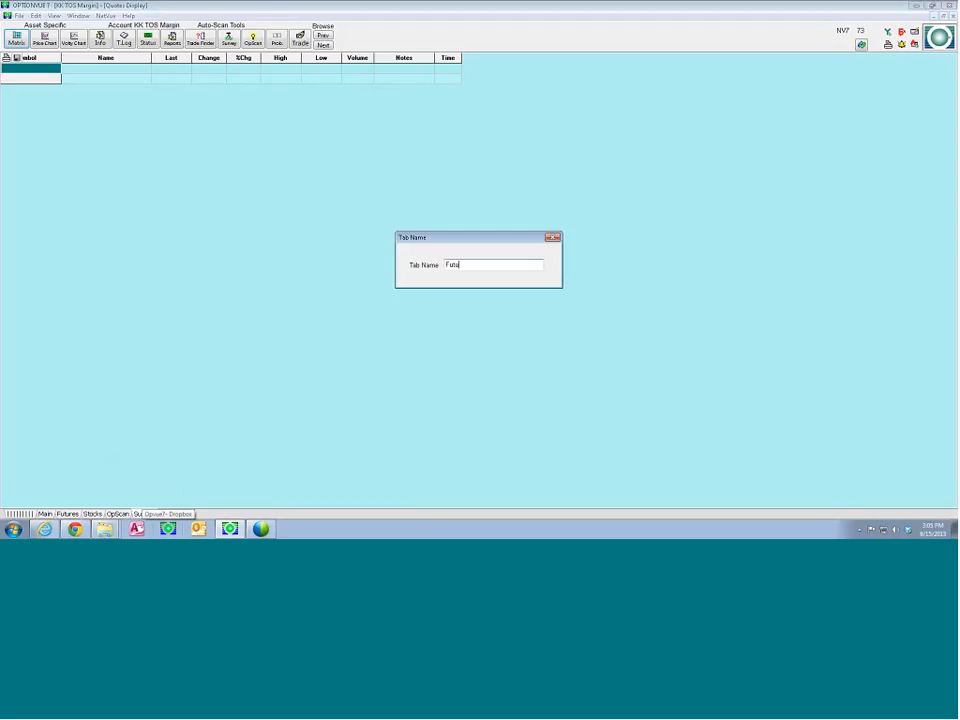
pyautogui.press('Return')
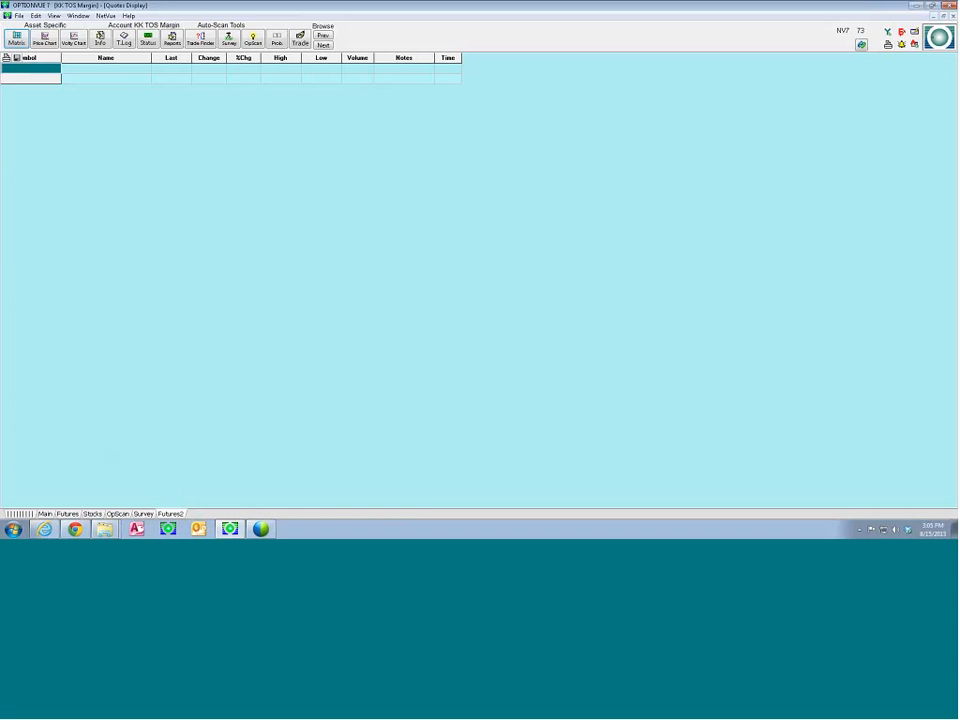
# Sort the quotes on the Futures tab by symbol, then re-sort them alphabetically by name
pyautogui.click(68, 514)
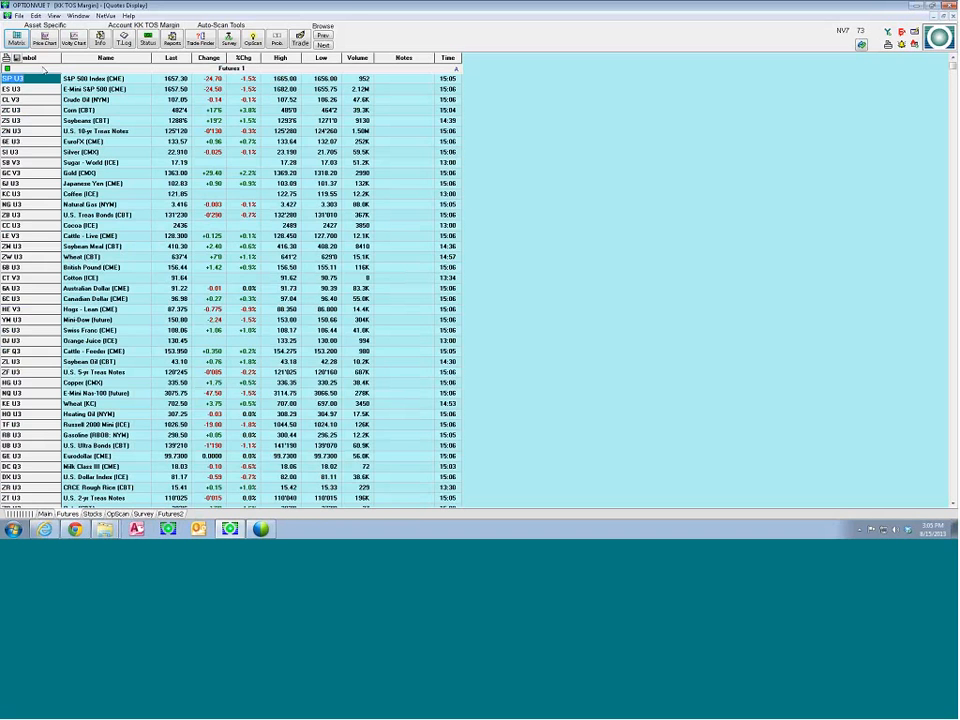
pyautogui.click(41, 60)
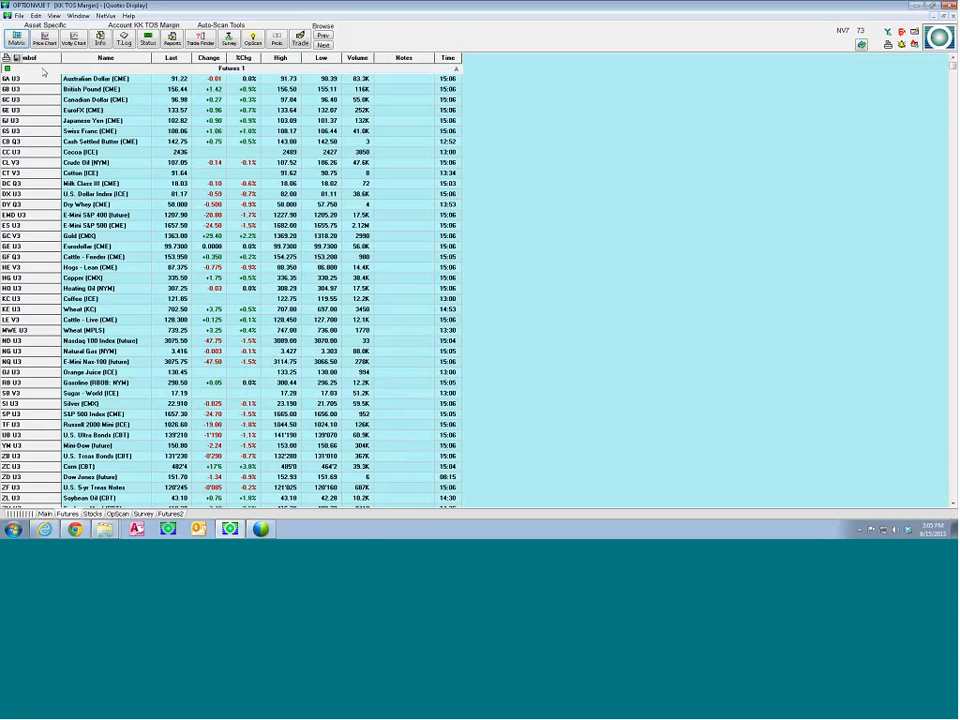
pyautogui.click(63, 55)
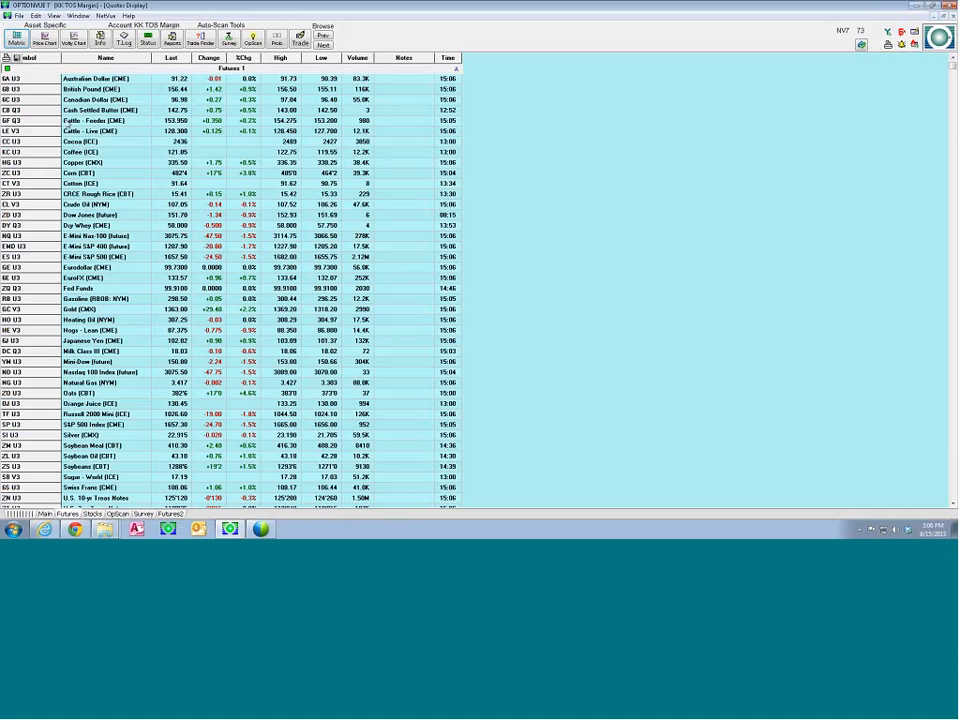
# Move the Futures 1 group from the Futures tab into Futures2 and check both tabs
pyautogui.rightClick(53, 68)
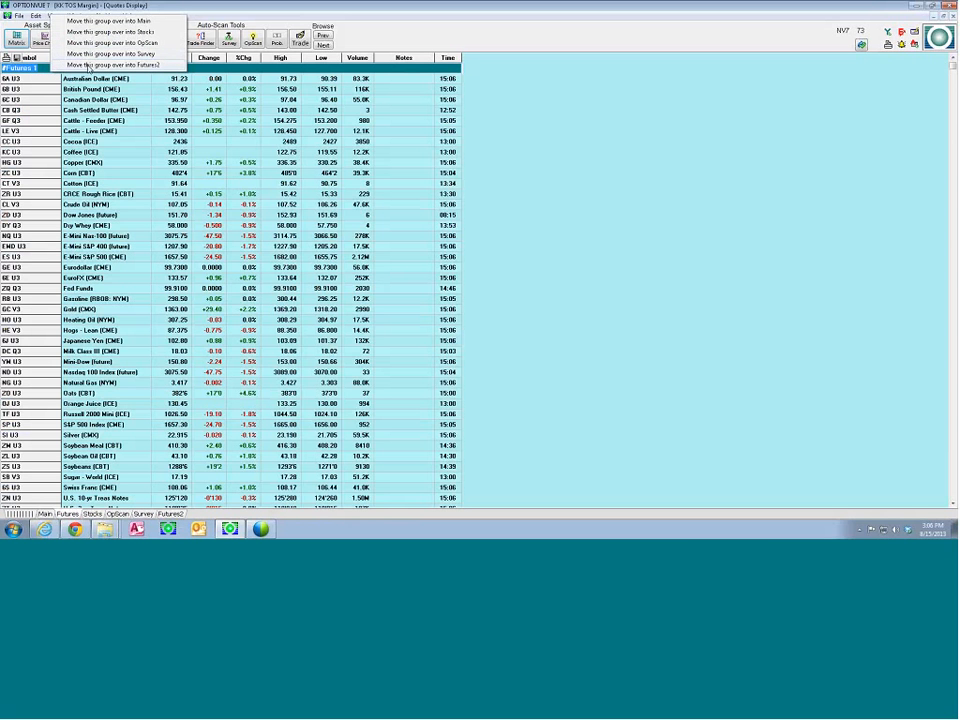
pyautogui.click(88, 65)
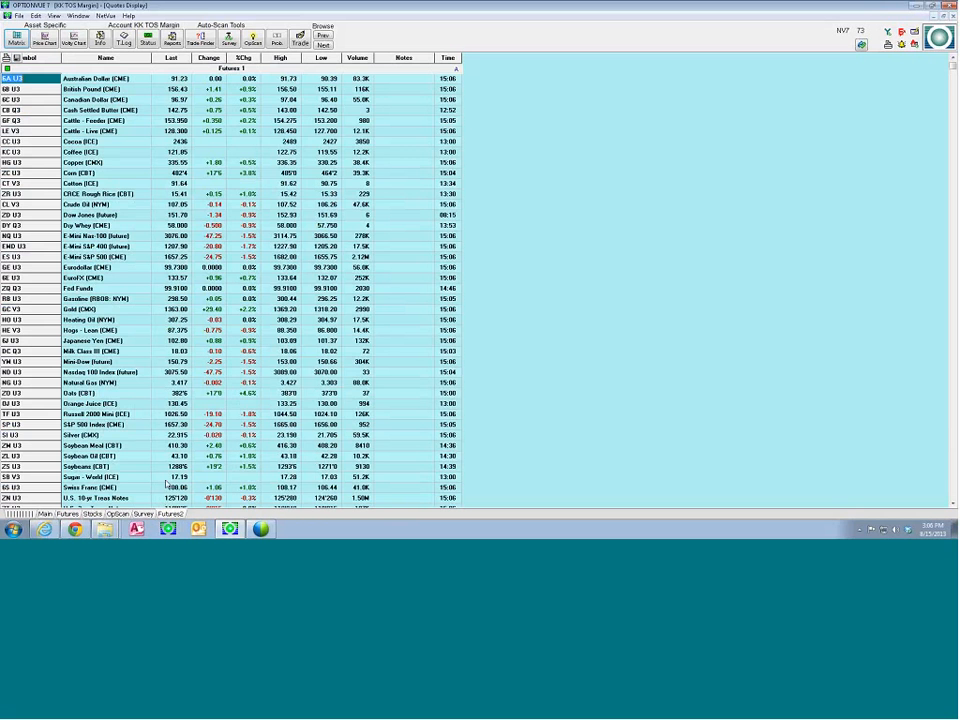
pyautogui.click(79, 515)
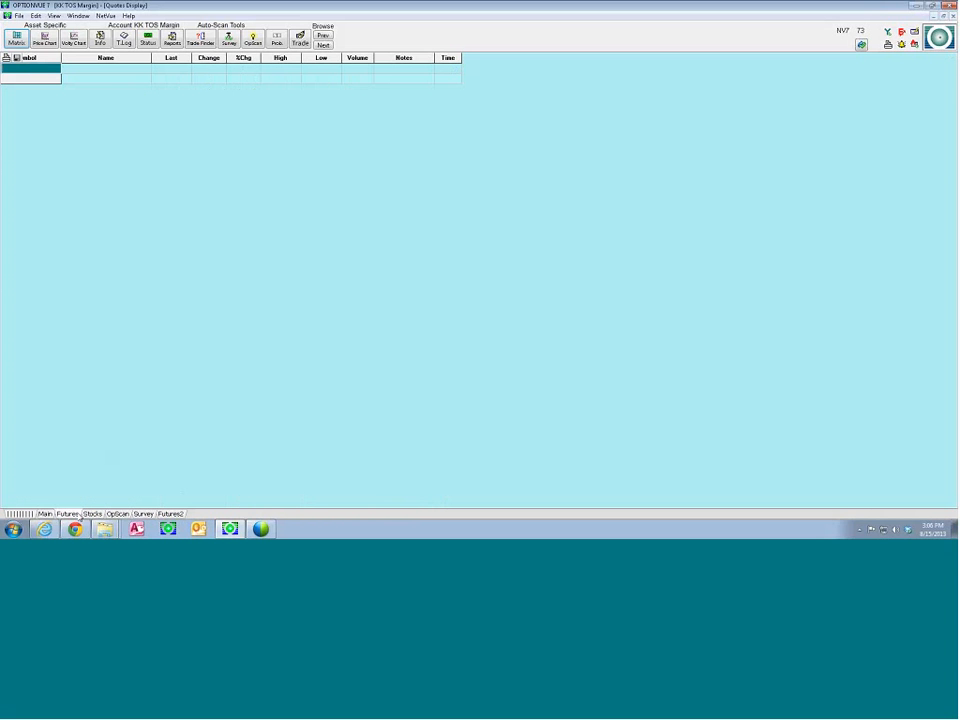
pyautogui.click(170, 514)
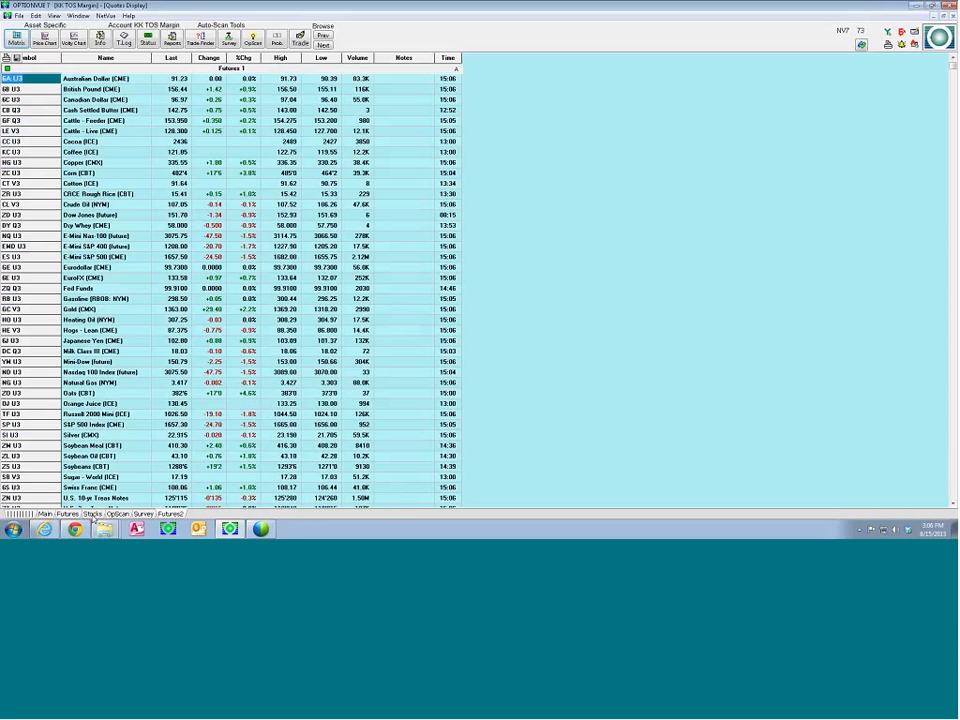
# Reorder the quotes tabs by moving OpScan below Survey and Stocks above Futures
pyautogui.click(93, 514)
pyautogui.rightClick(93, 513)
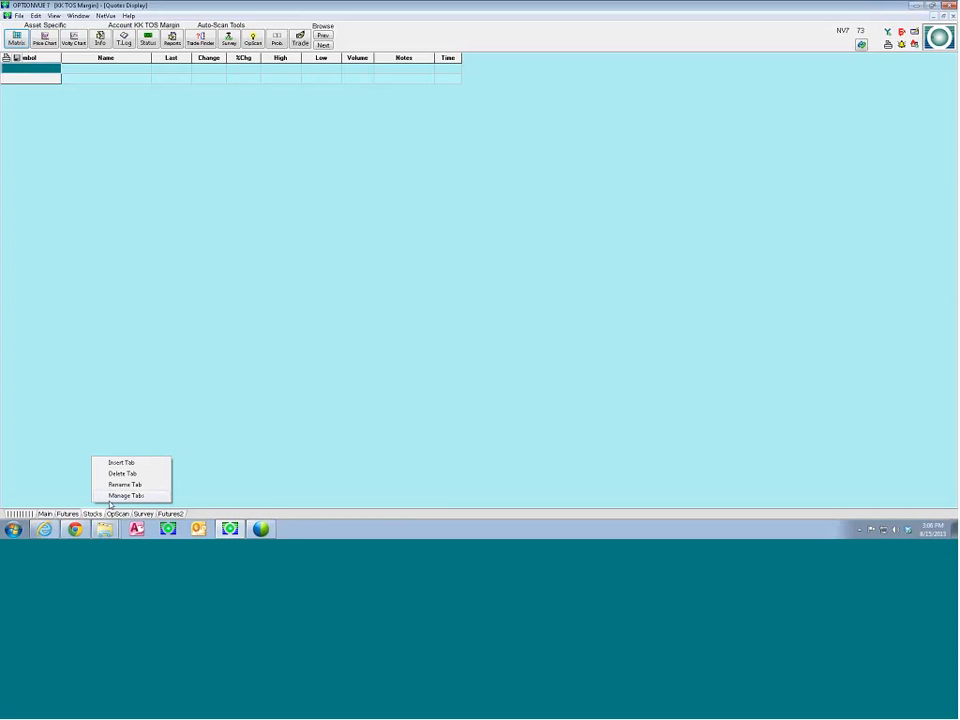
pyautogui.click(120, 496)
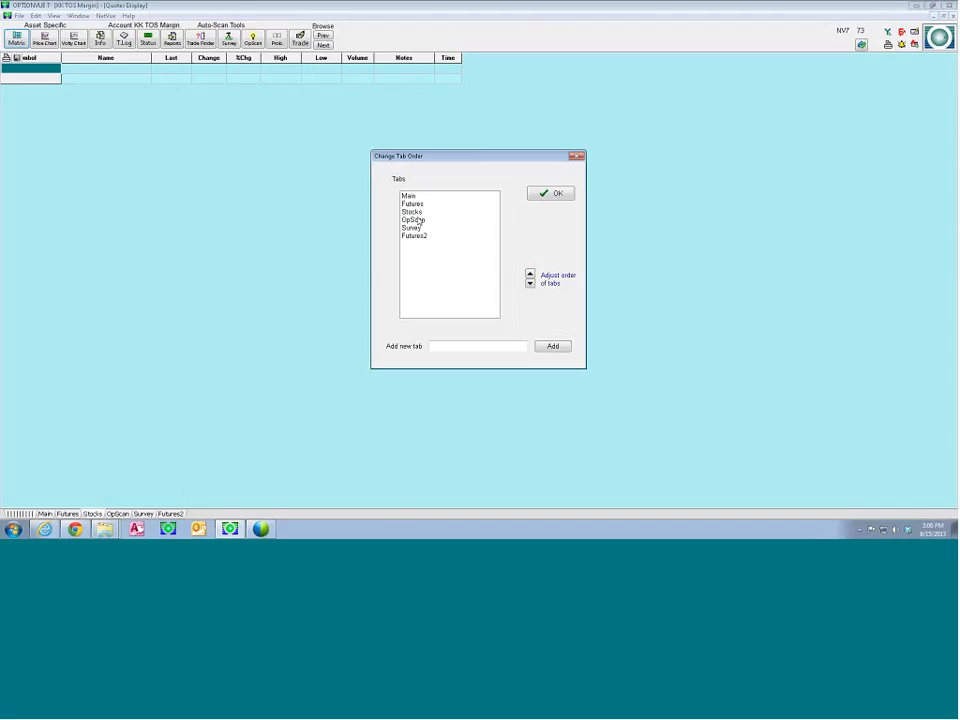
pyautogui.moveTo(417, 157); pyautogui.dragTo(279, 178)
pyautogui.click(277, 242)
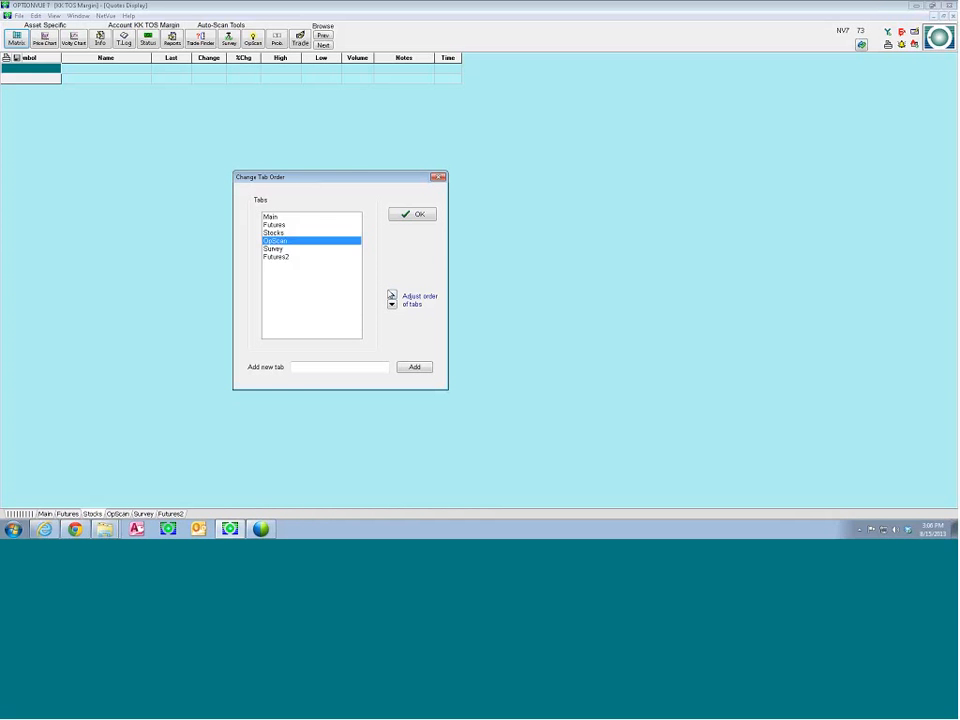
pyautogui.click(392, 304)
pyautogui.click(305, 233)
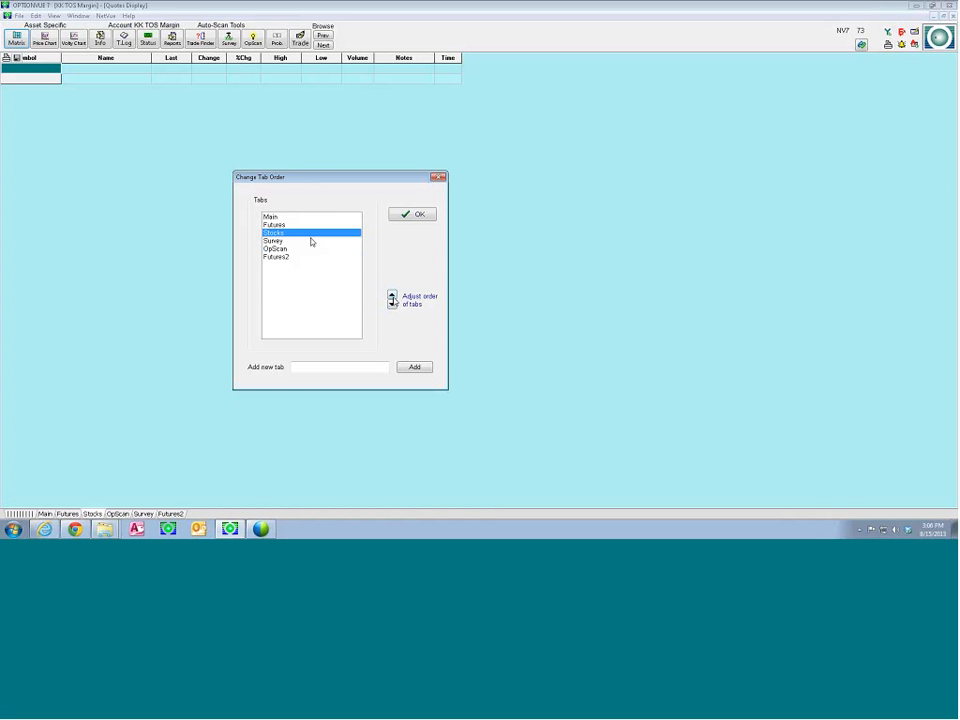
pyautogui.click(392, 296)
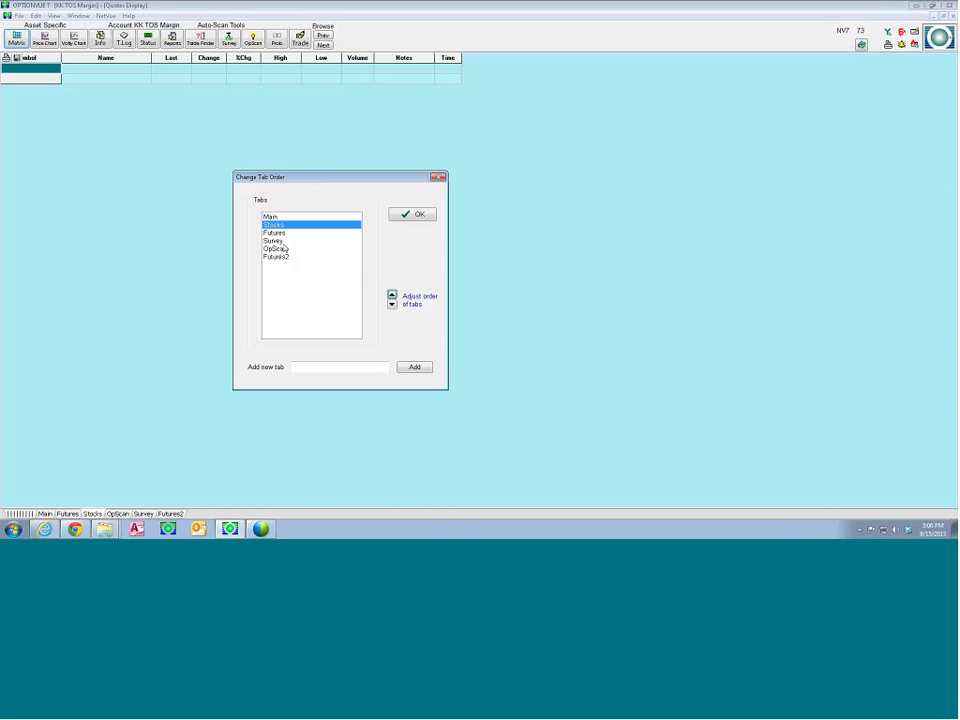
pyautogui.click(412, 214)
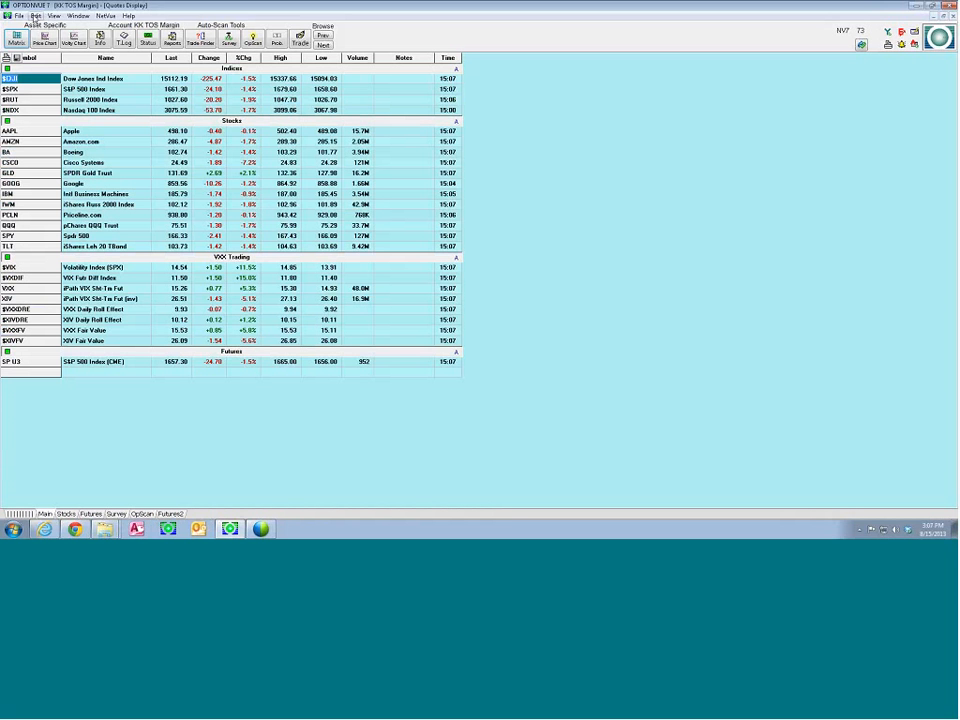
# Add a new quotes tab named TOS 1
pyautogui.rightClick(199, 519)
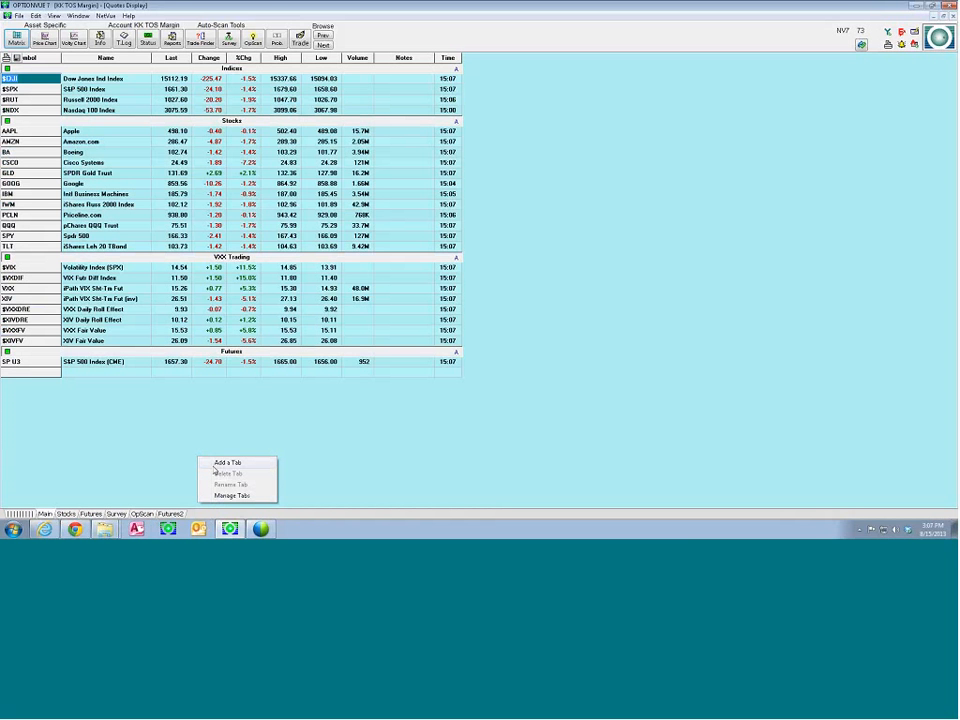
pyautogui.click(218, 464)
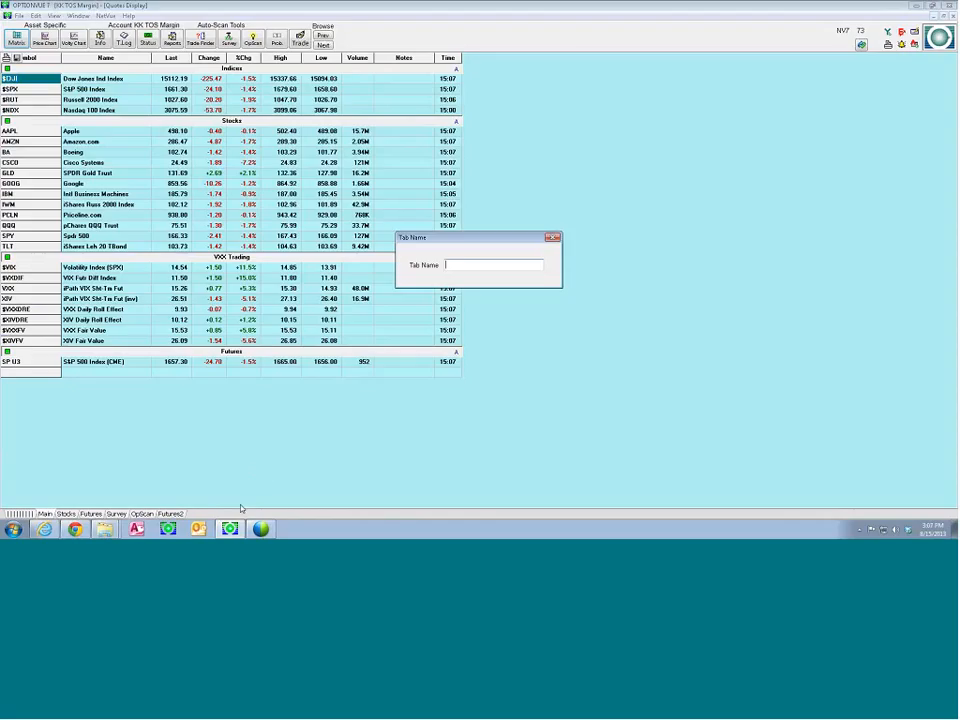
pyautogui.write('TOS')
pyautogui.press('Return')
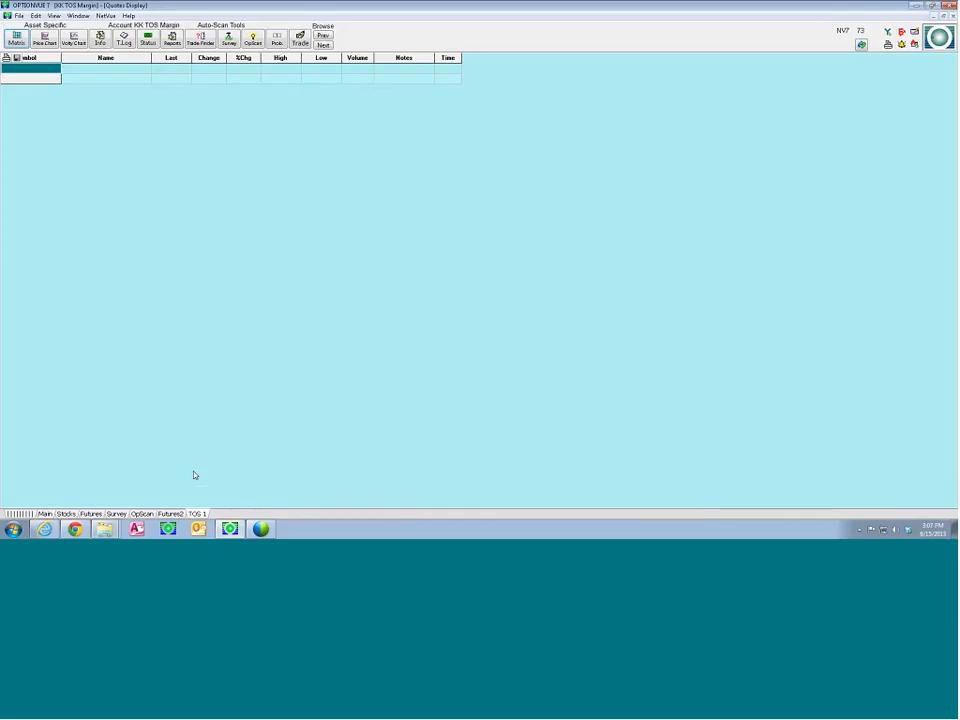
# Enter a Brokerage Stocks group heading in the first row of the TOS 1 tab
pyautogui.write('S')
pyautogui.press('BackSpace')
pyautogui.write('/')
pyautogui.write('ES')
pyautogui.press('BackSpace')
pyautogui.press('BackSpace')
pyautogui.write('ESU13')
pyautogui.write('age St')
pyautogui.write('ocks')
pyautogui.press('Return')
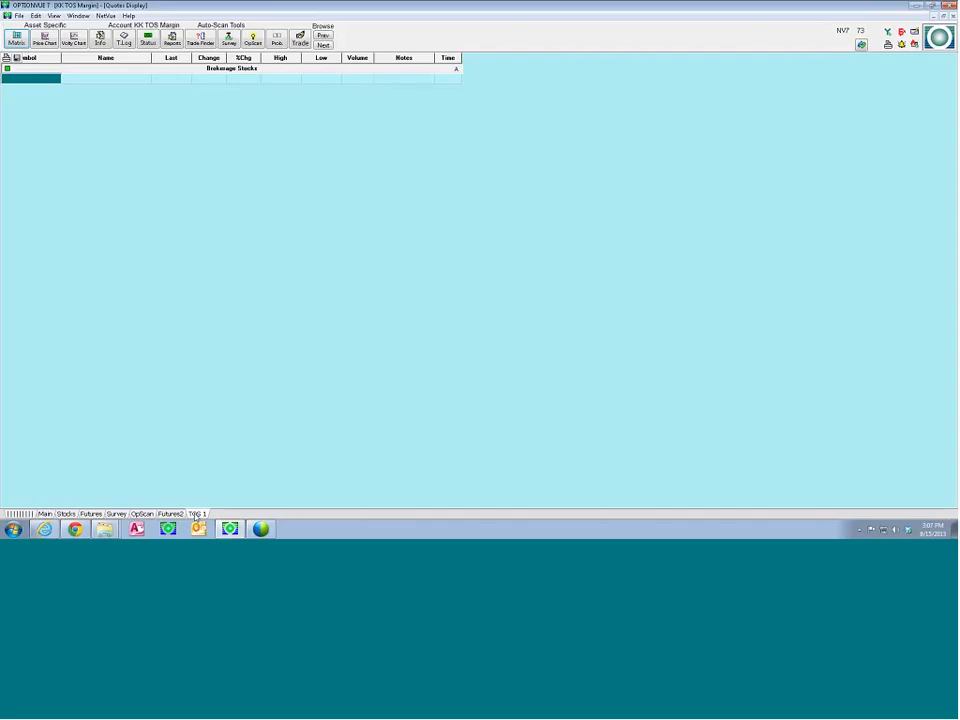
# Paste the copied symbols into the Stocks tab
pyautogui.click(65, 513)
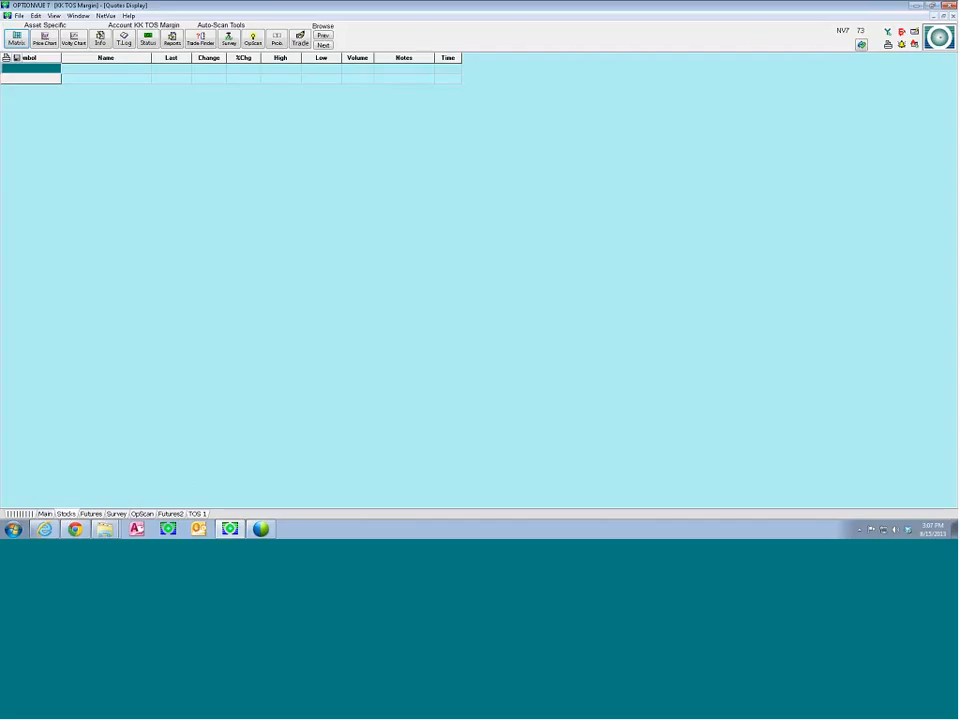
pyautogui.click(34, 16)
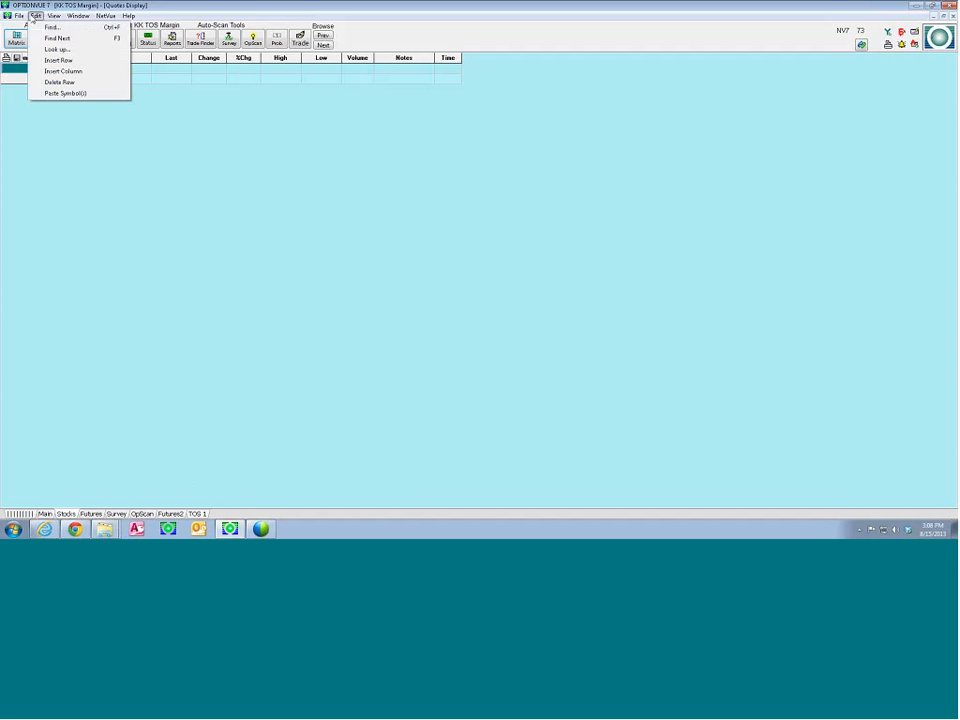
pyautogui.click(57, 94)
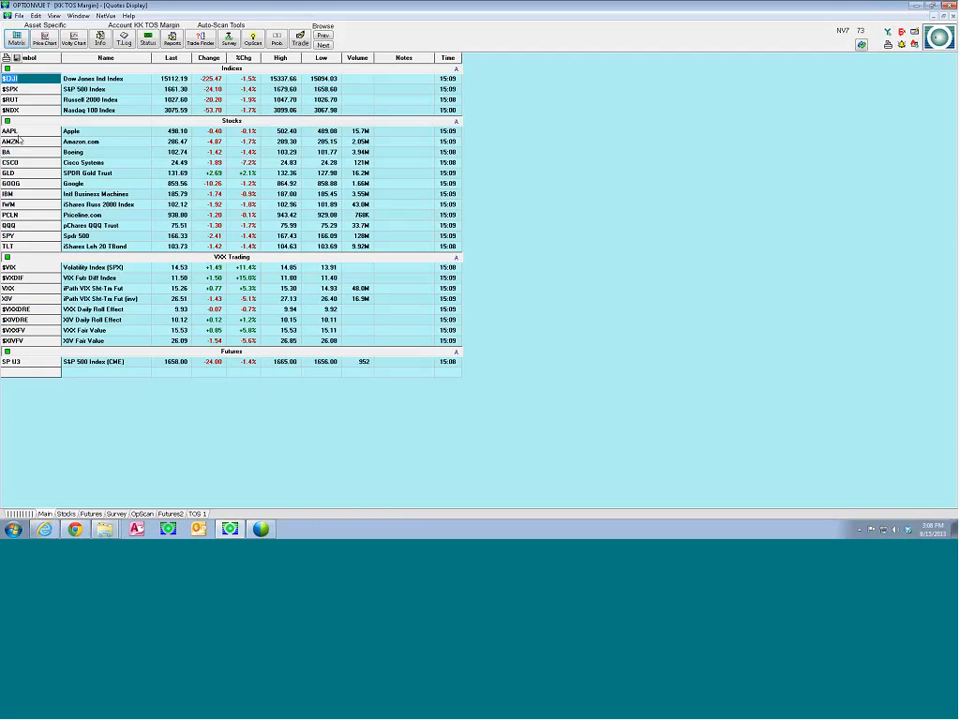
# Open the Matrix for AAPL and set the Options cell size to 1x6 in its format settings
pyautogui.click(36, 130)
pyautogui.click(16, 38)
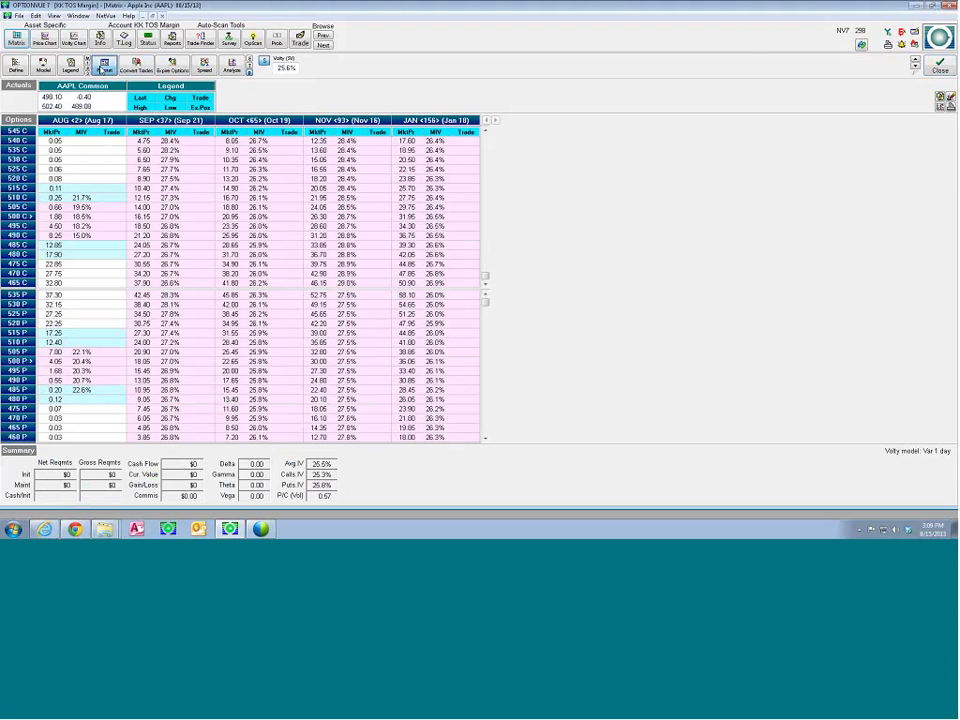
pyautogui.click(104, 67)
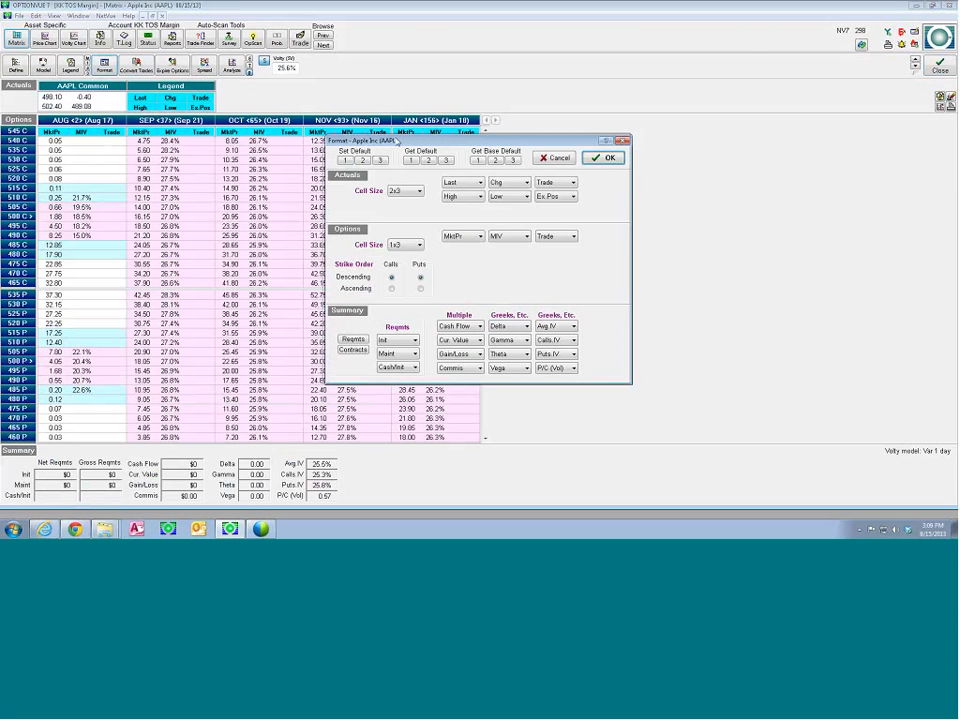
pyautogui.moveTo(391, 140); pyautogui.dragTo(290, 119)
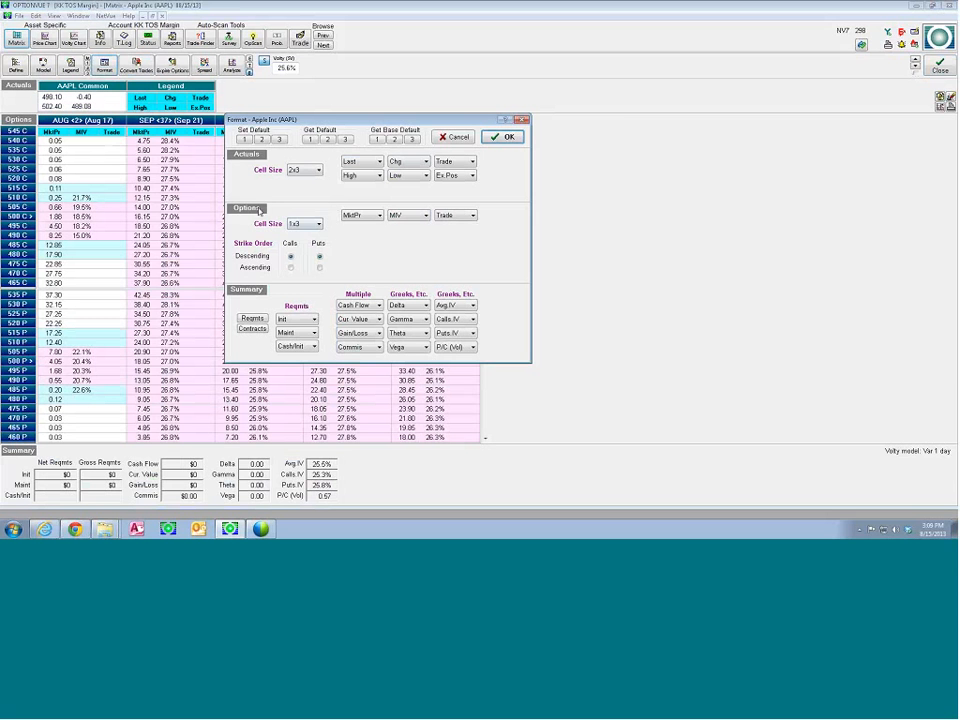
pyautogui.click(316, 224)
pyautogui.click(310, 258)
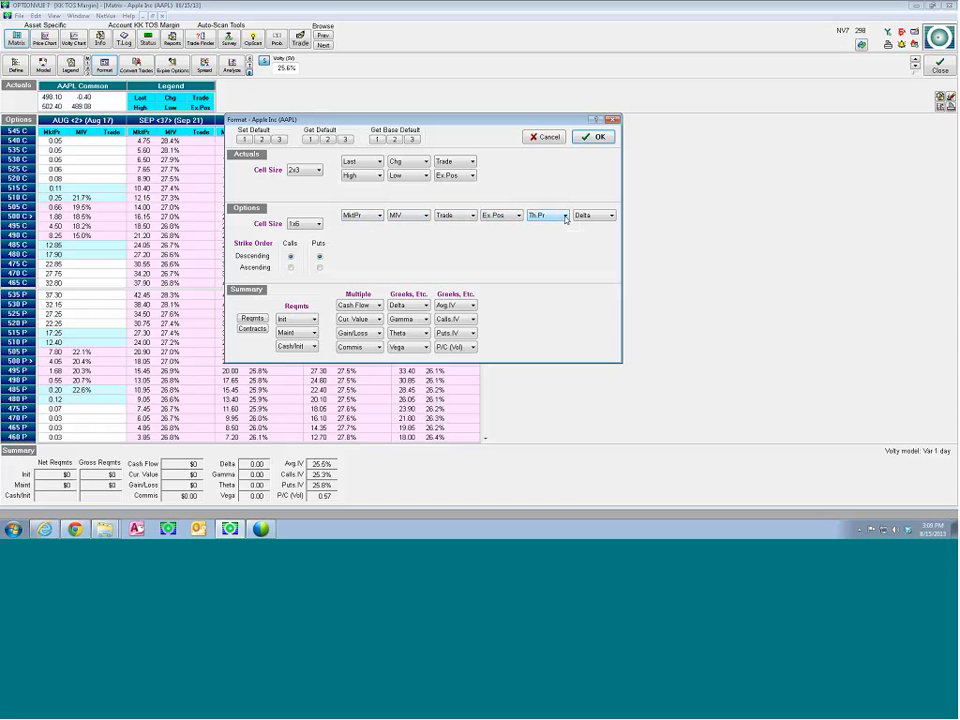
# Set the fifth options field to Delta and the sixth to OrigPr, and apply the format to the AAPL Matrix
pyautogui.click(565, 216)
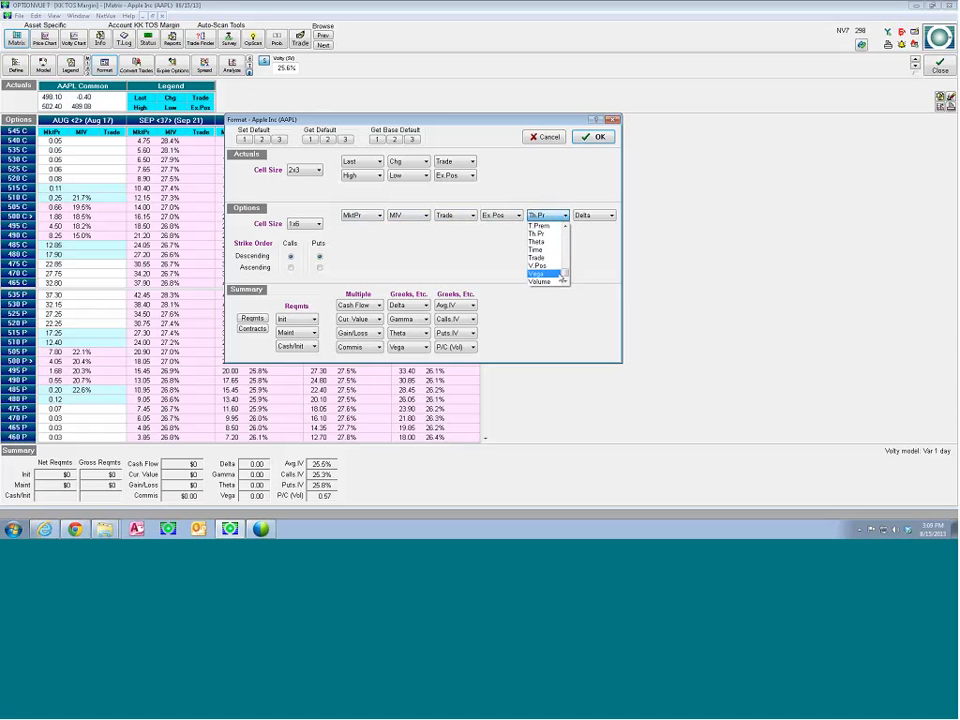
pyautogui.scroll(2, 560, 265)
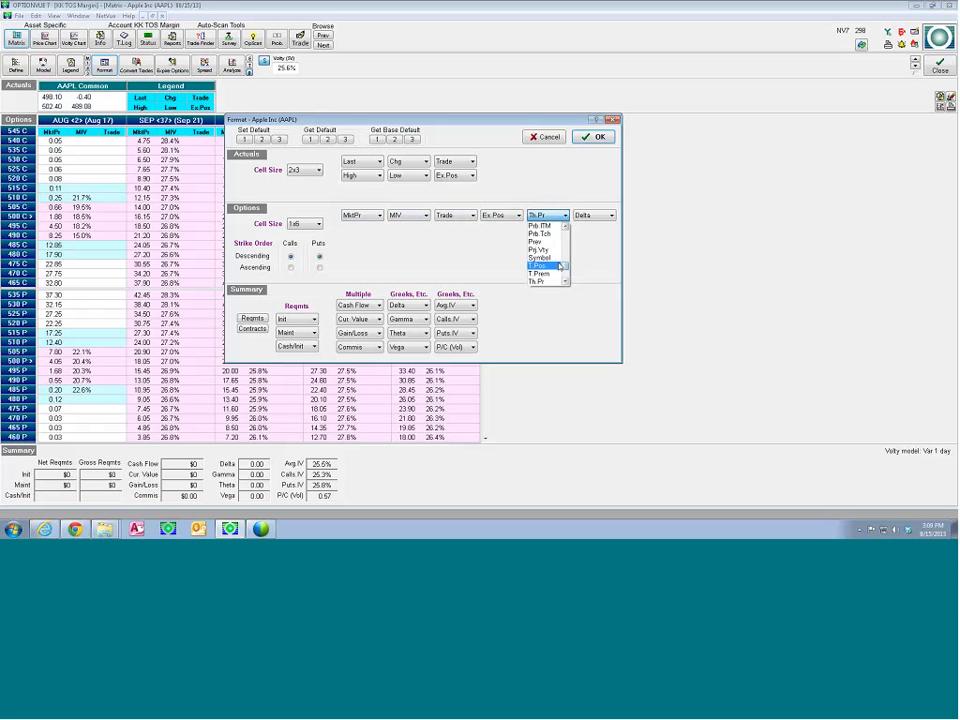
pyautogui.moveTo(565, 266); pyautogui.dragTo(564, 270)
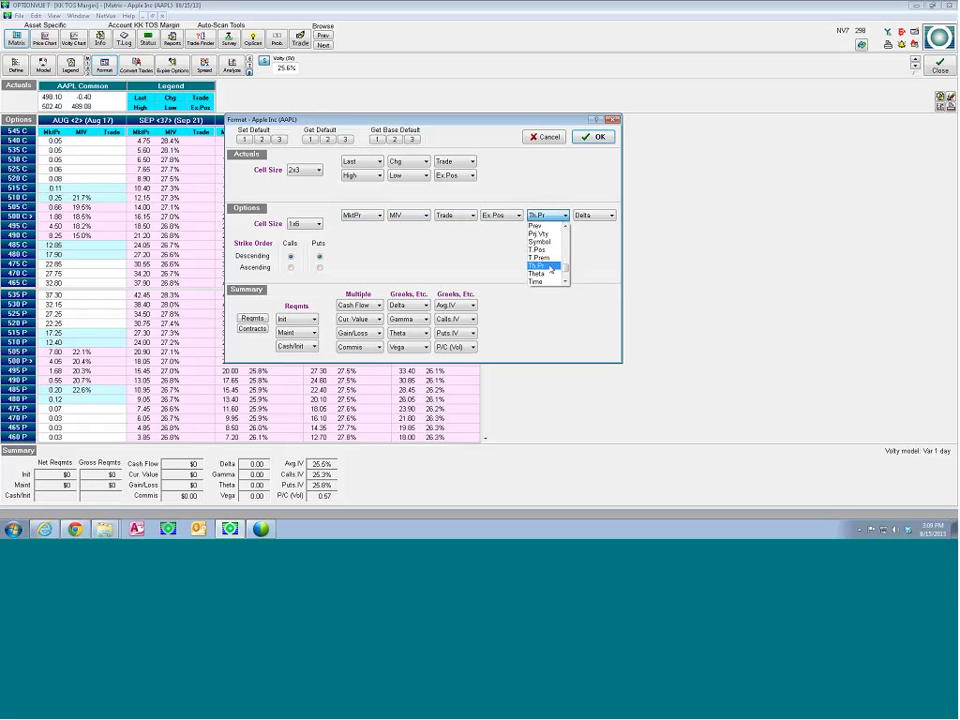
pyautogui.moveTo(564, 270); pyautogui.dragTo(563, 252)
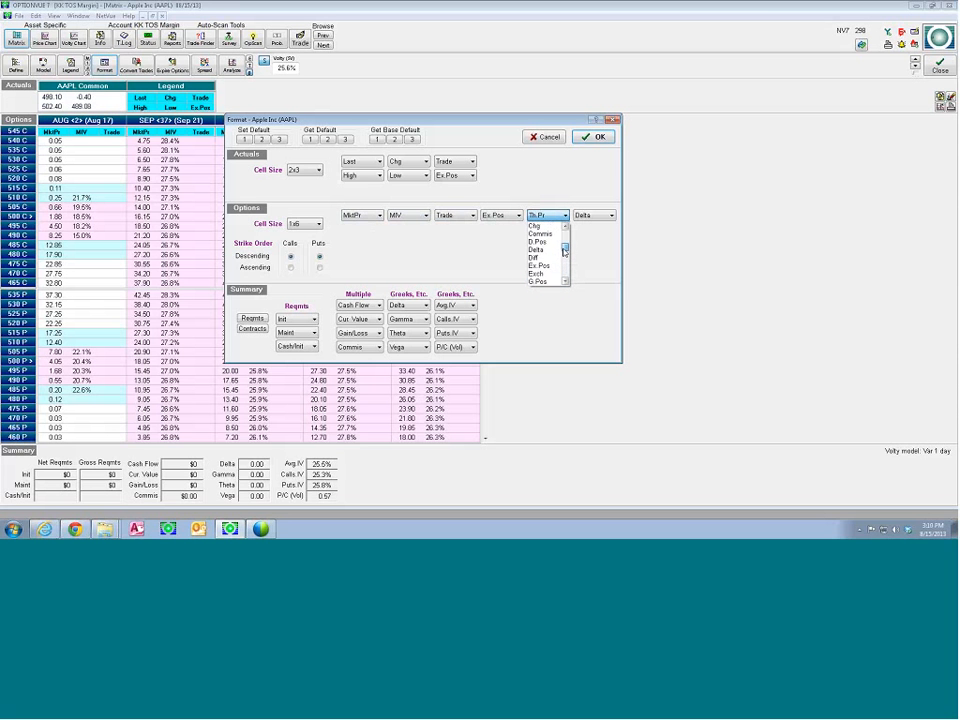
pyautogui.click(552, 250)
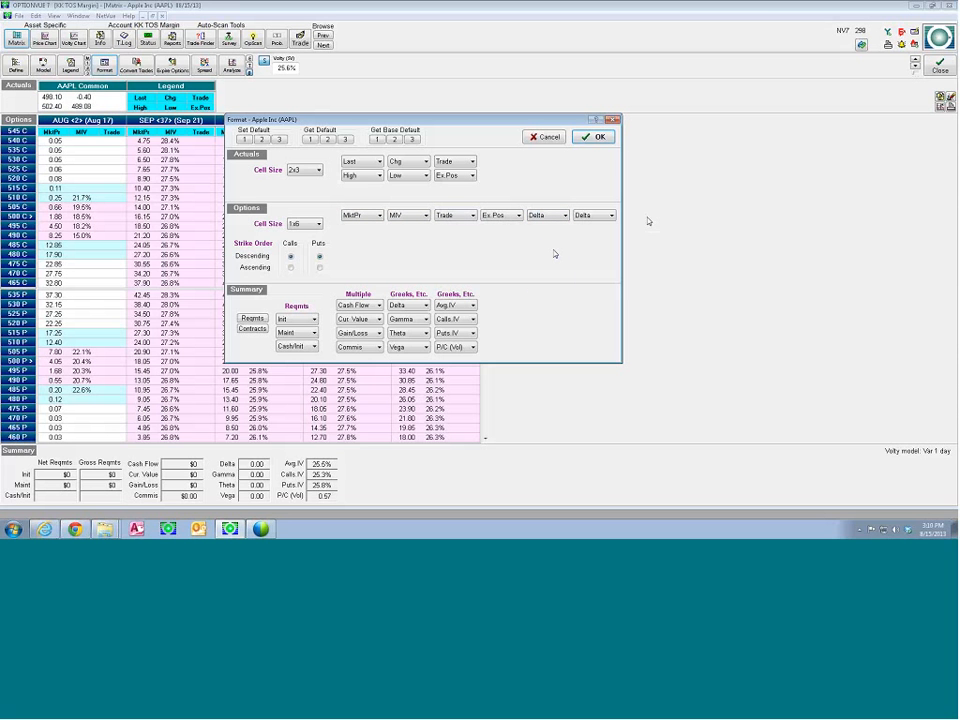
pyautogui.click(610, 215)
pyautogui.moveTo(611, 232); pyautogui.dragTo(611, 262)
pyautogui.click(586, 273)
pyautogui.click(580, 140)
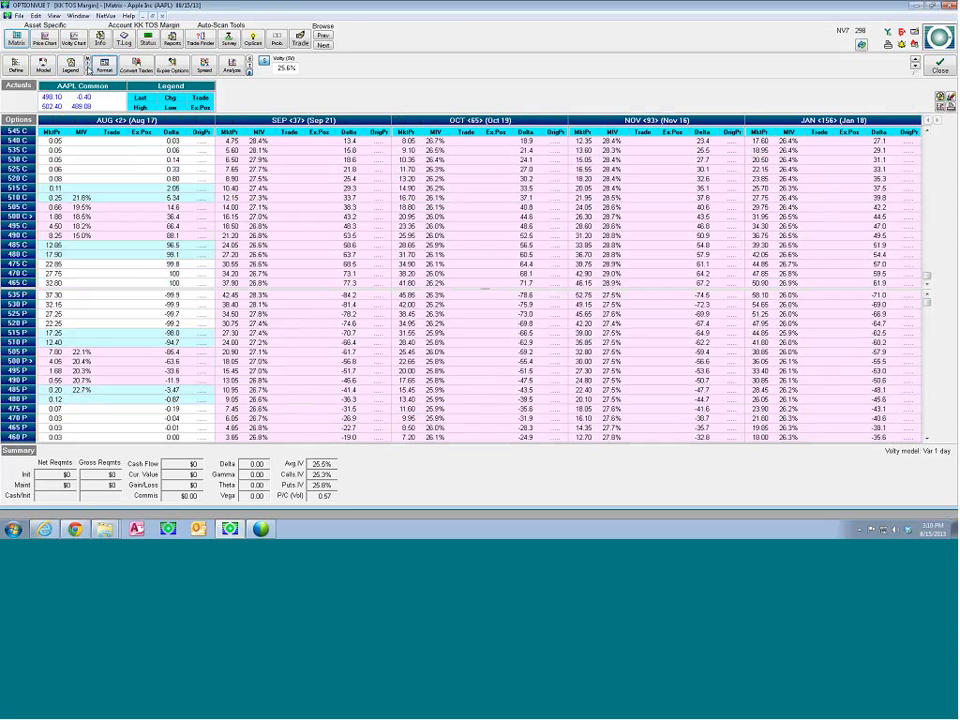
# Switch the AAPL Matrix to the three-field default format and back to the six-field one to compare them
pyautogui.click(93, 63)
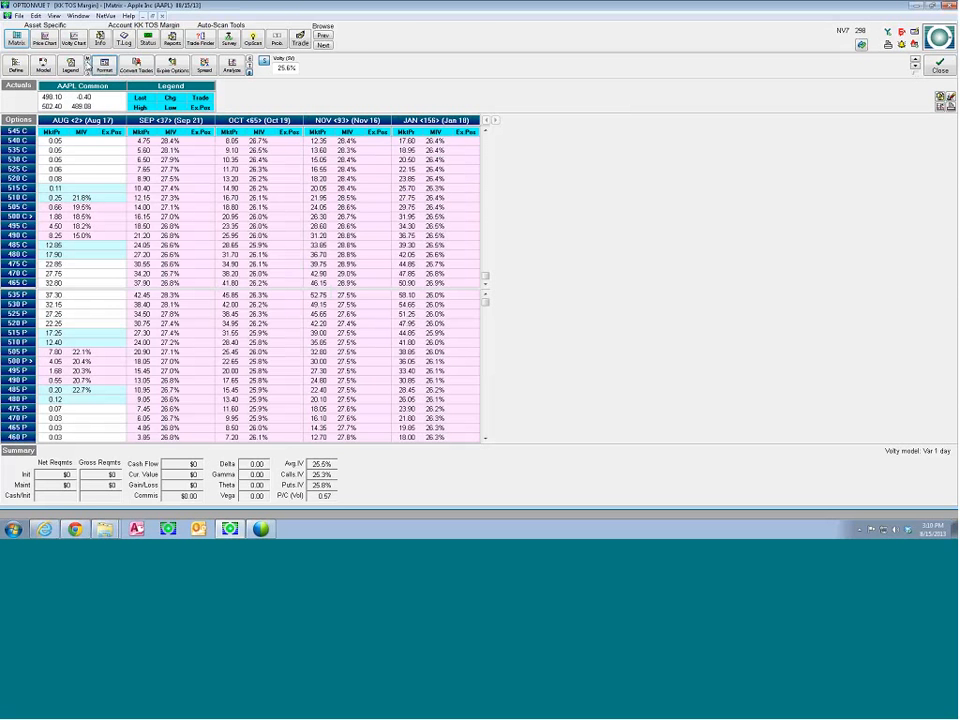
pyautogui.click(89, 62)
pyautogui.click(136, 100)
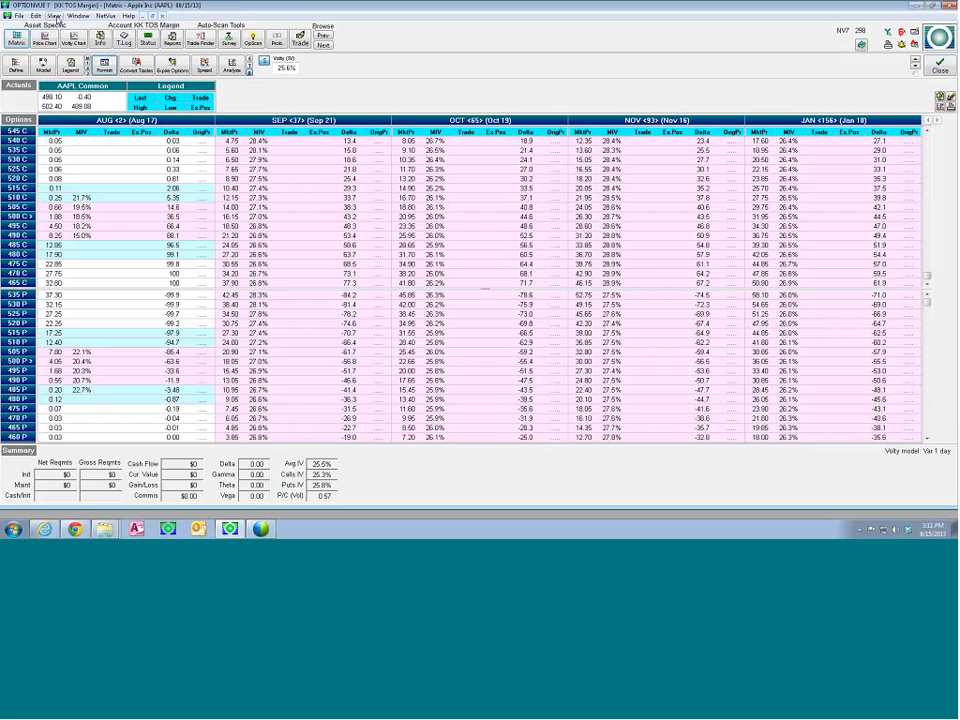
# Review the Default Models settings and close them
pyautogui.click(55, 16)
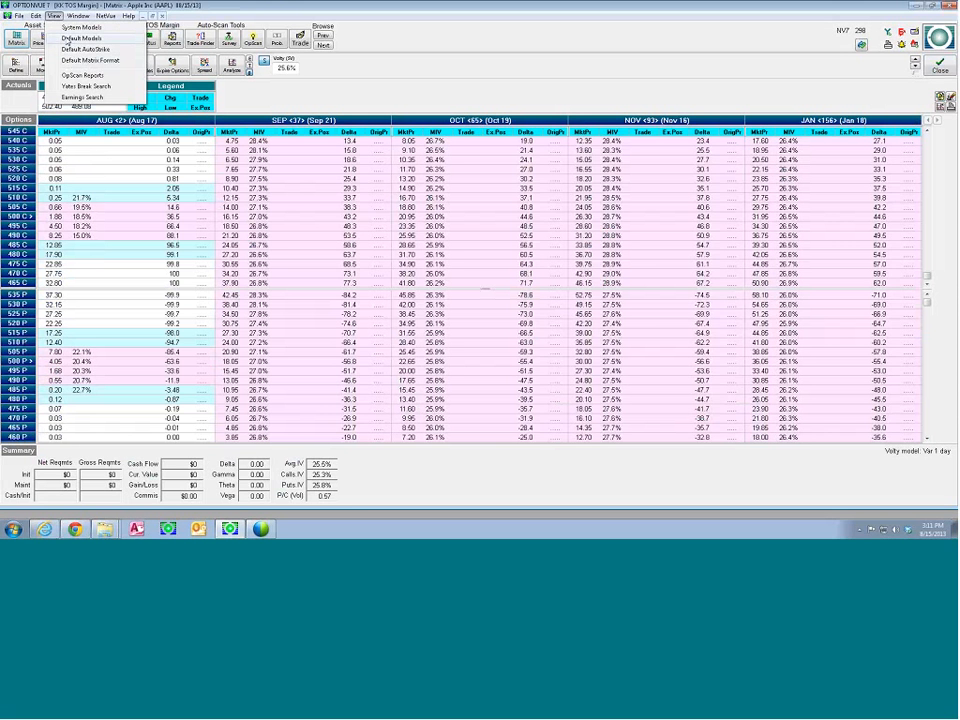
pyautogui.click(82, 38)
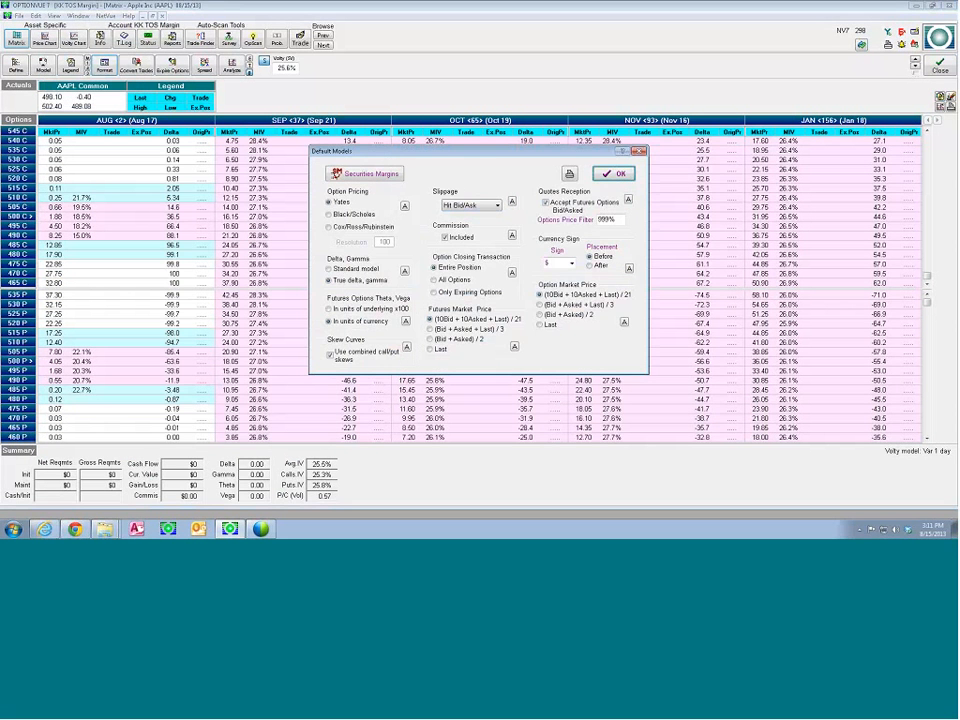
pyautogui.click(586, 166)
# Set the puts OTM extent to Large in the Default AutoStrike settings
pyautogui.click(53, 16)
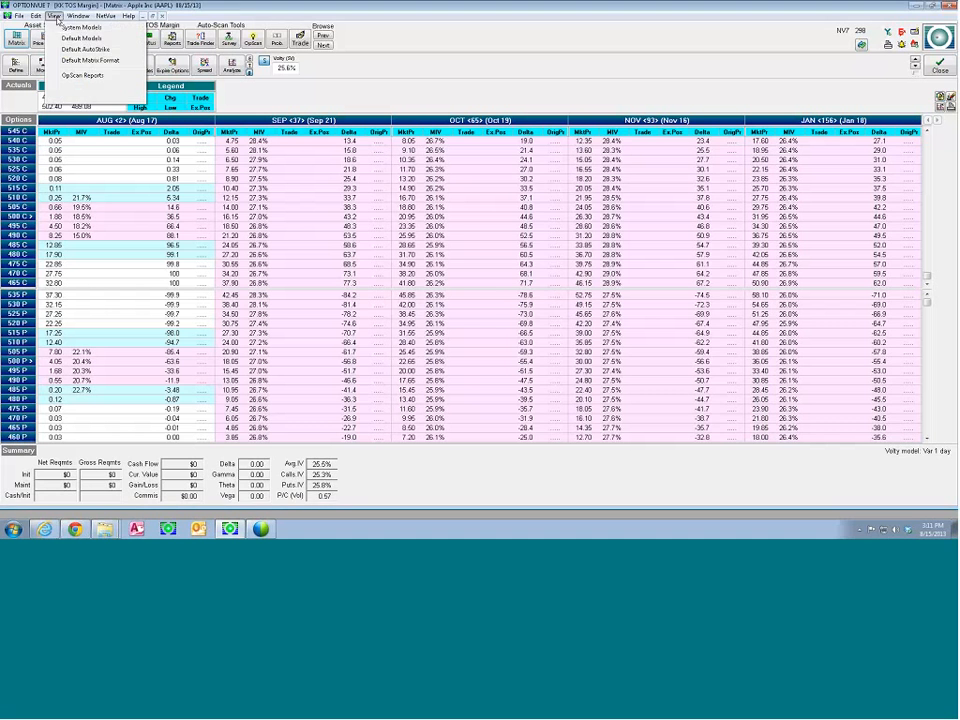
pyautogui.click(82, 48)
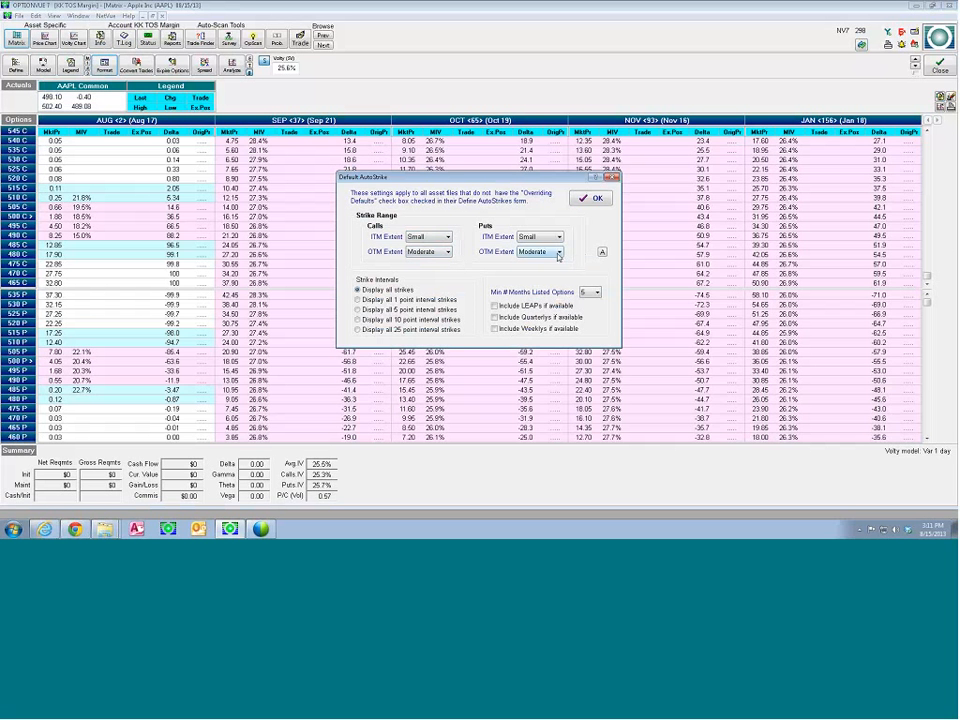
pyautogui.click(446, 252)
pyautogui.click(558, 253)
pyautogui.click(559, 253)
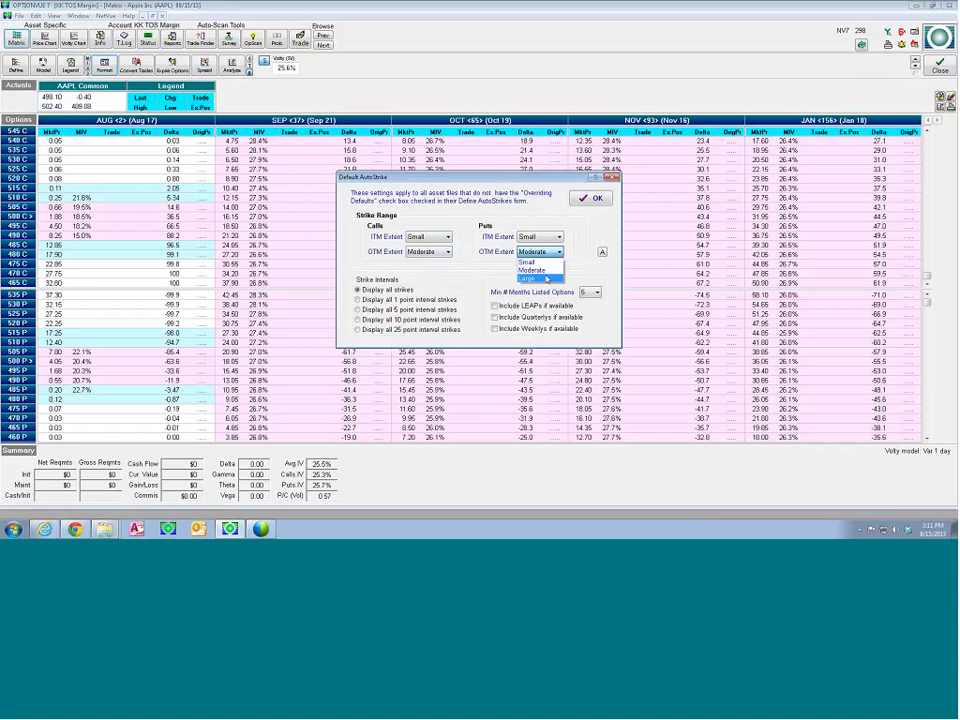
pyautogui.click(546, 278)
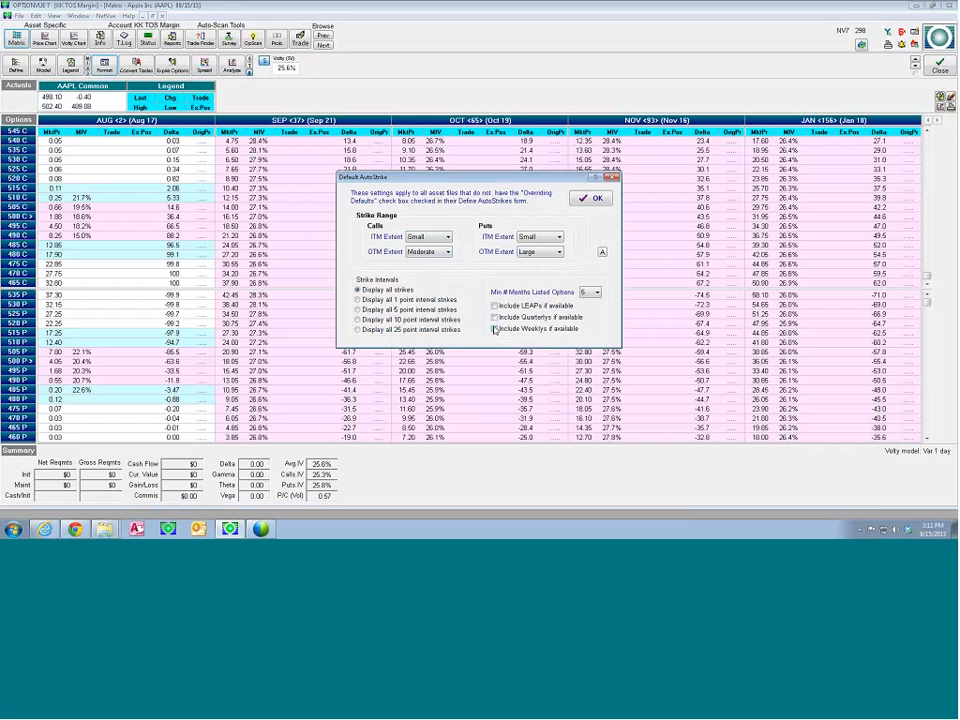
# Include Weeklys if available, set the strike intervals to display all strikes, and confirm the Default AutoStrike settings
pyautogui.click(495, 329)
pyautogui.click(593, 292)
pyautogui.click(597, 198)
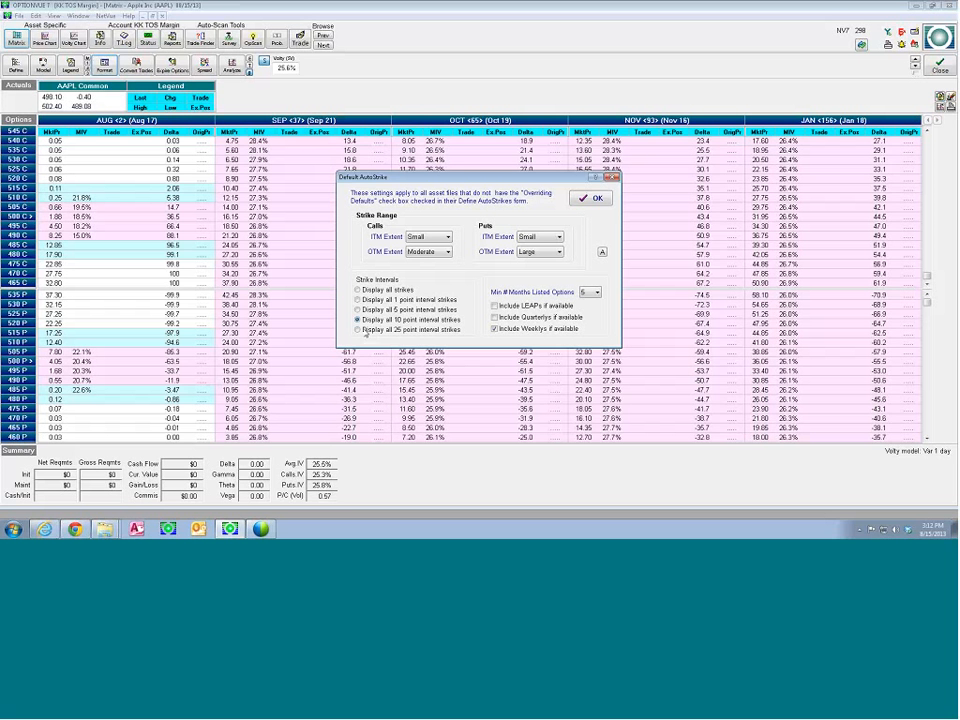
pyautogui.click(358, 290)
pyautogui.click(594, 197)
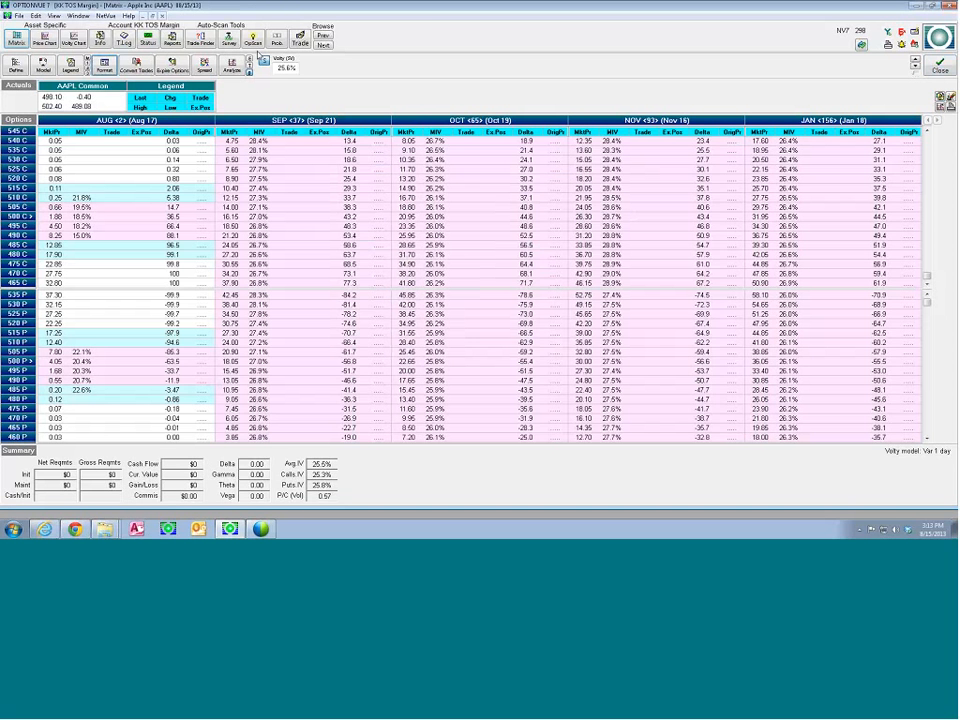
# Return to the Quotes Display and open the Matrix for Amazon.com (AMZN)
pyautogui.click(70, 16)
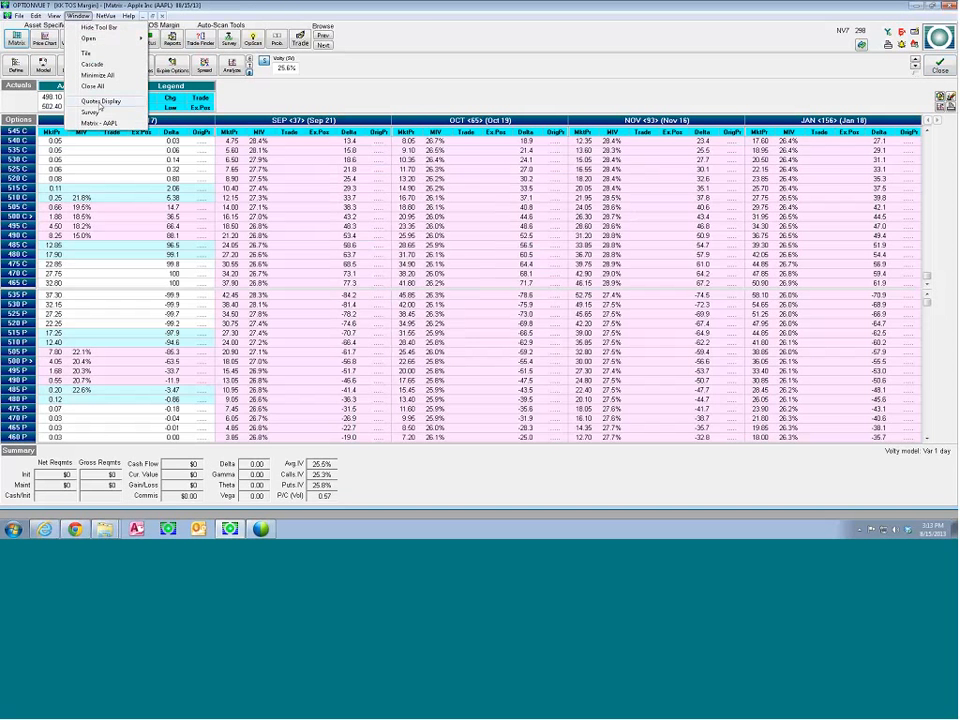
pyautogui.click(96, 100)
pyautogui.click(37, 142)
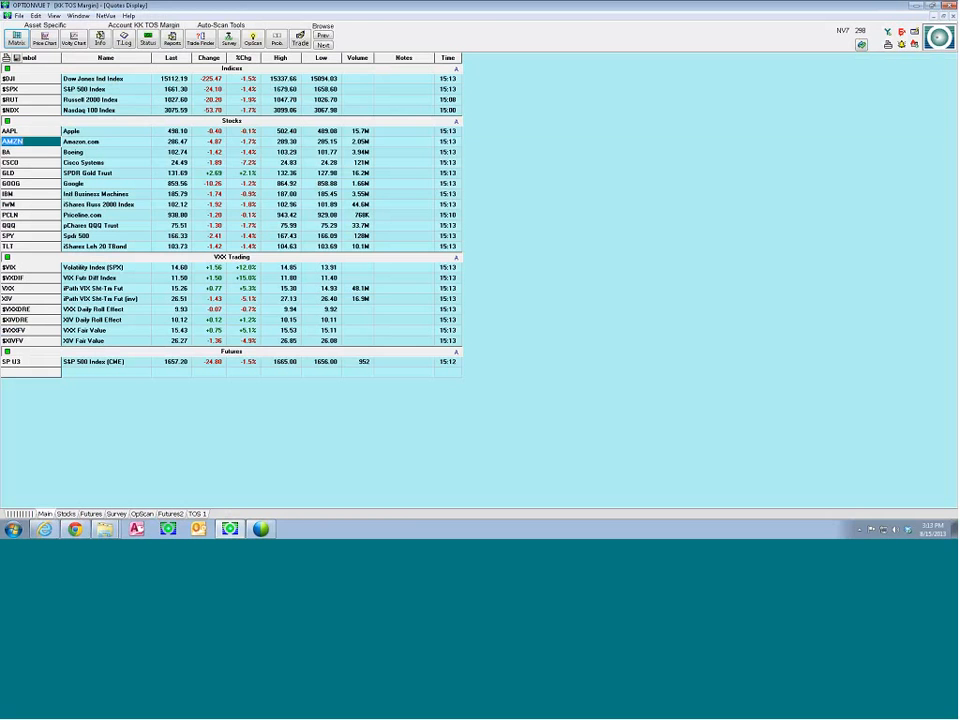
pyautogui.click(16, 38)
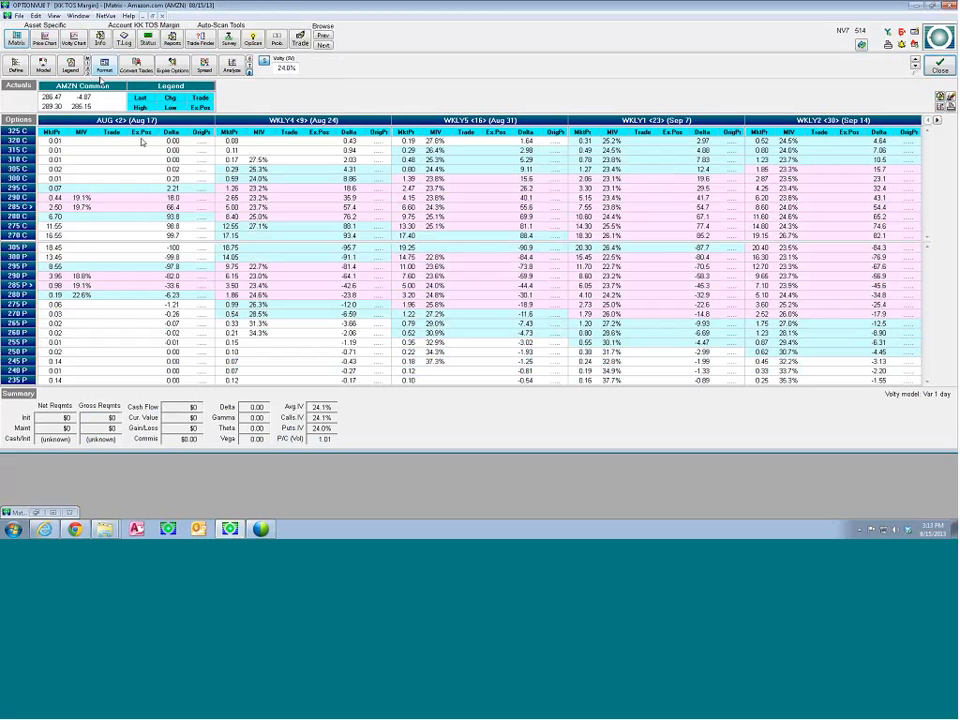
# Set the fifth Options field in the AMZN Matrix format to T.Prem
pyautogui.click(105, 67)
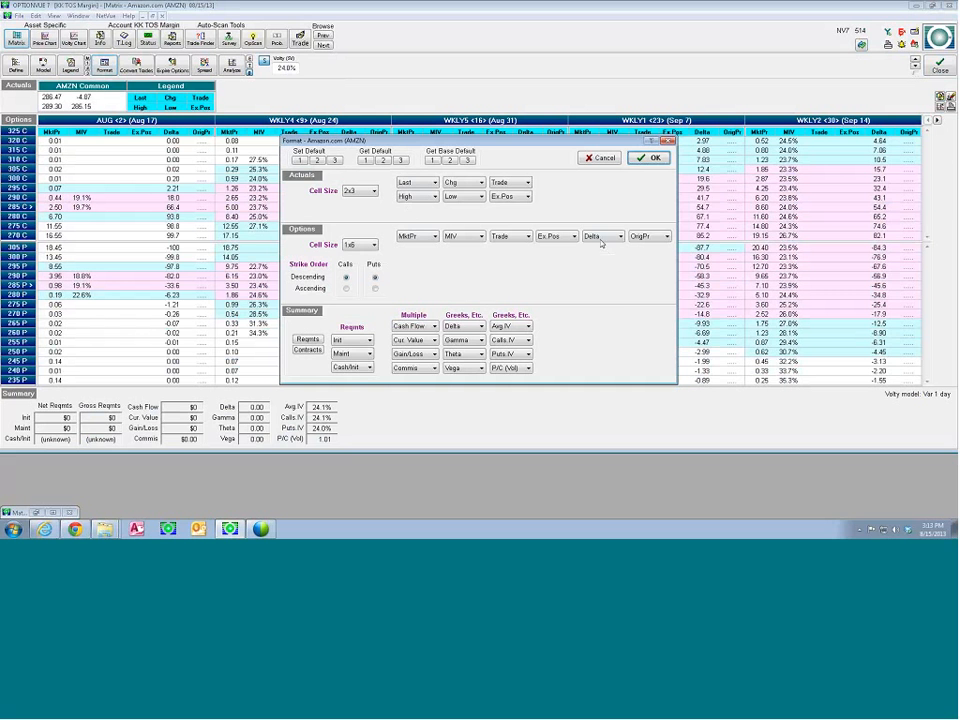
pyautogui.click(604, 239)
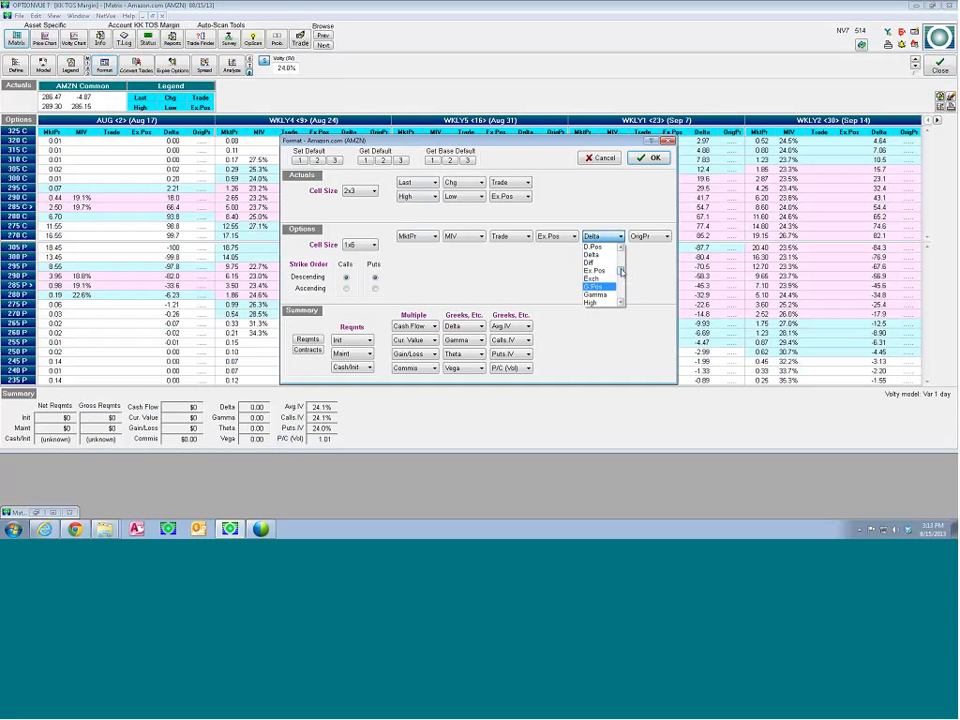
pyautogui.moveTo(620, 271); pyautogui.dragTo(620, 287)
pyautogui.click(609, 286)
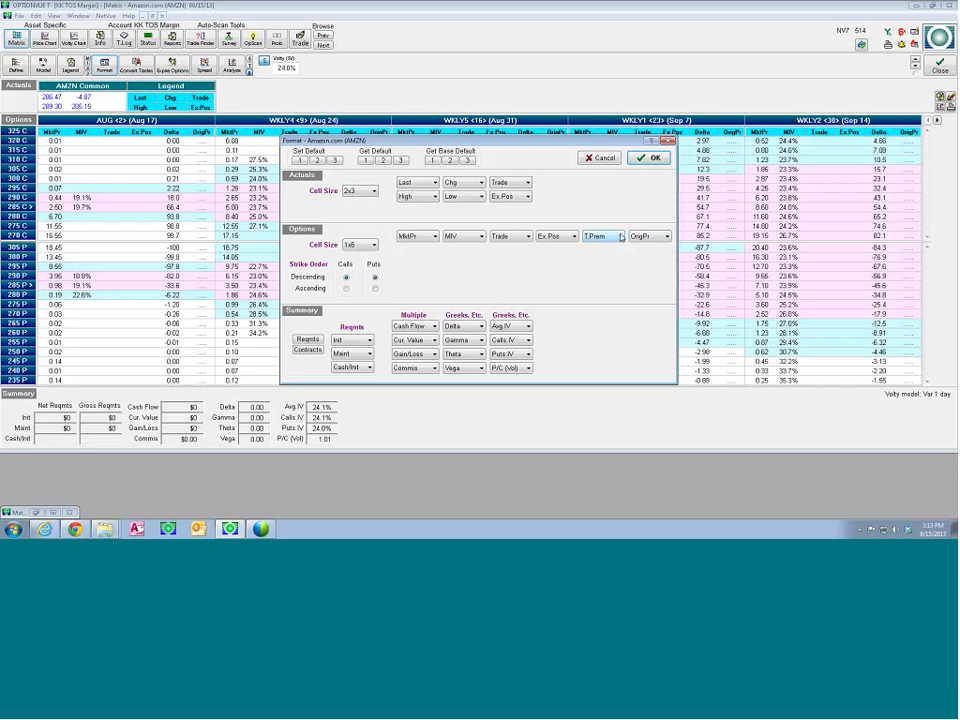
# Set the sixth Options field to Theta and save the AMZN Matrix format as default 2
pyautogui.click(619, 241)
pyautogui.moveTo(549, 141); pyautogui.dragTo(491, 148)
pyautogui.click(607, 245)
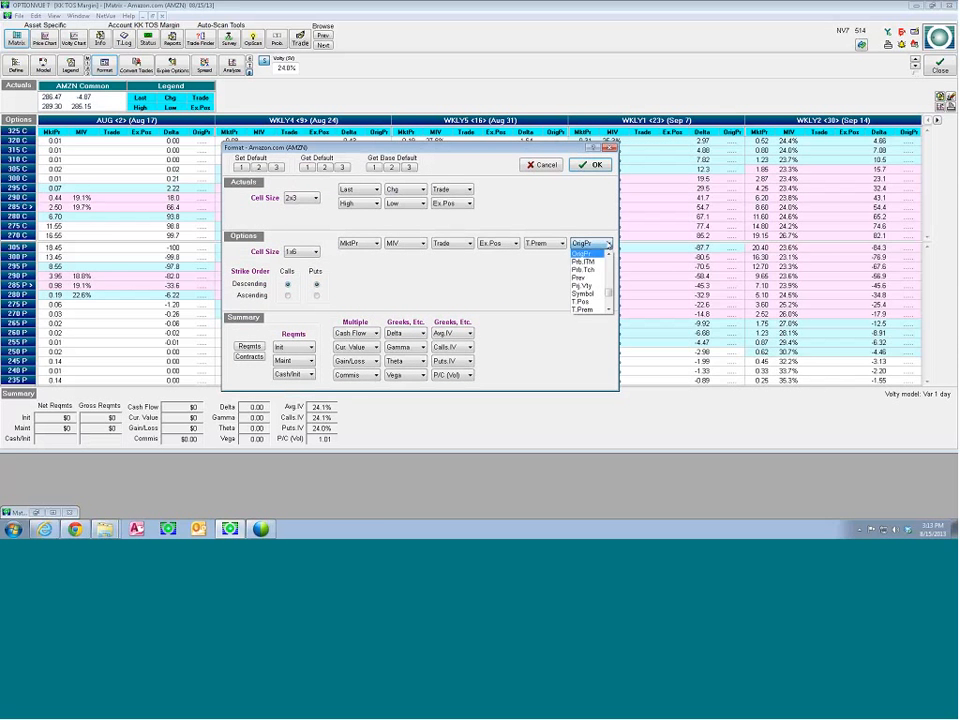
pyautogui.moveTo(610, 294); pyautogui.dragTo(612, 288)
pyautogui.moveTo(609, 285); pyautogui.dragTo(608, 298)
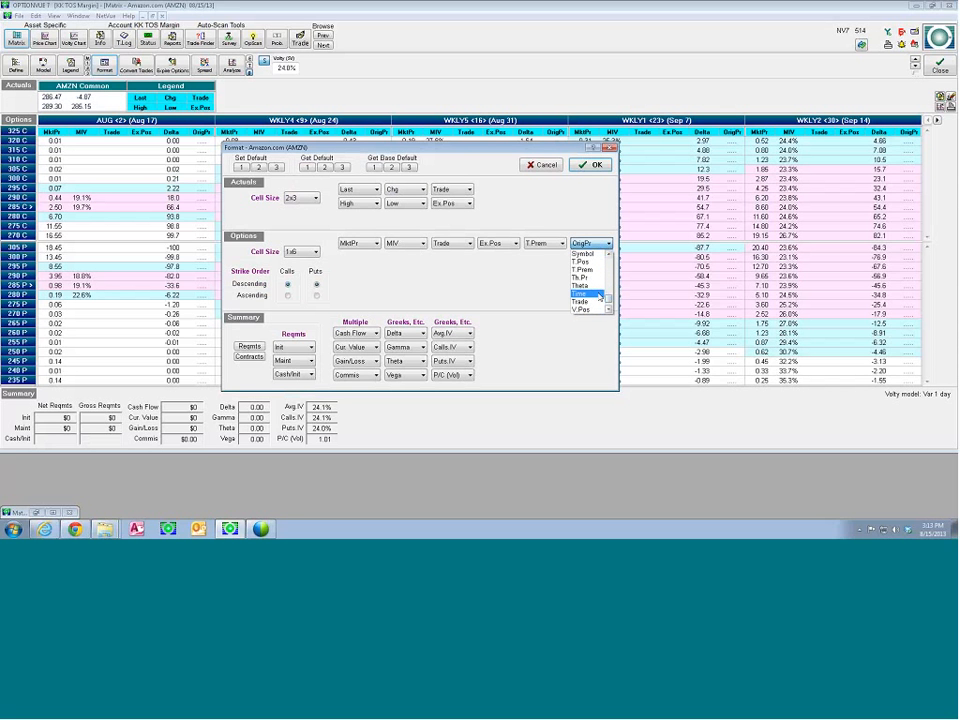
pyautogui.click(594, 287)
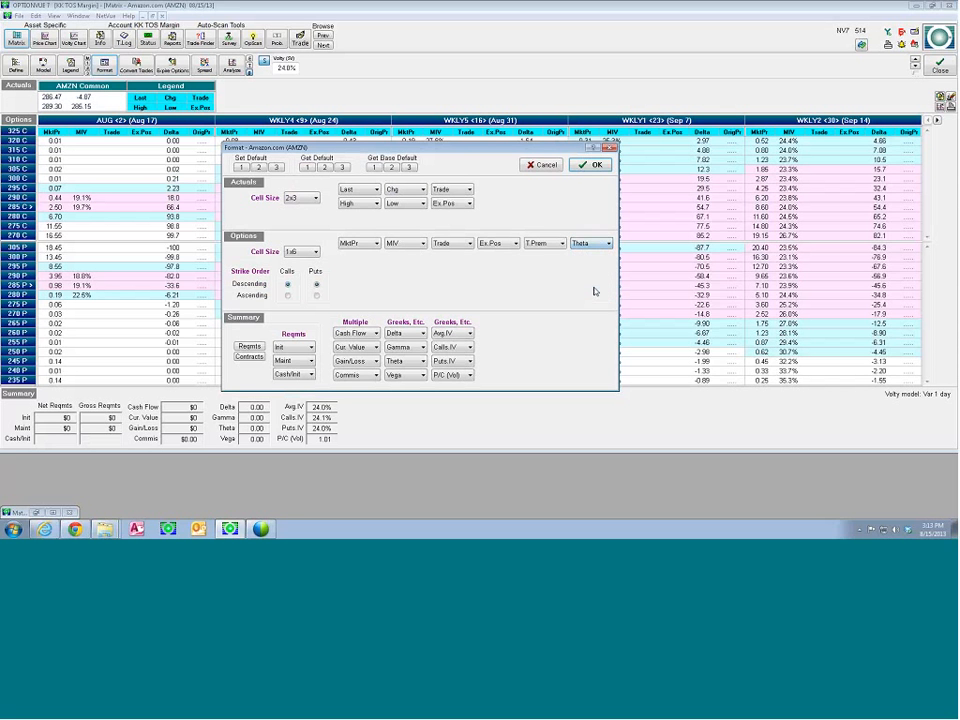
pyautogui.click(258, 168)
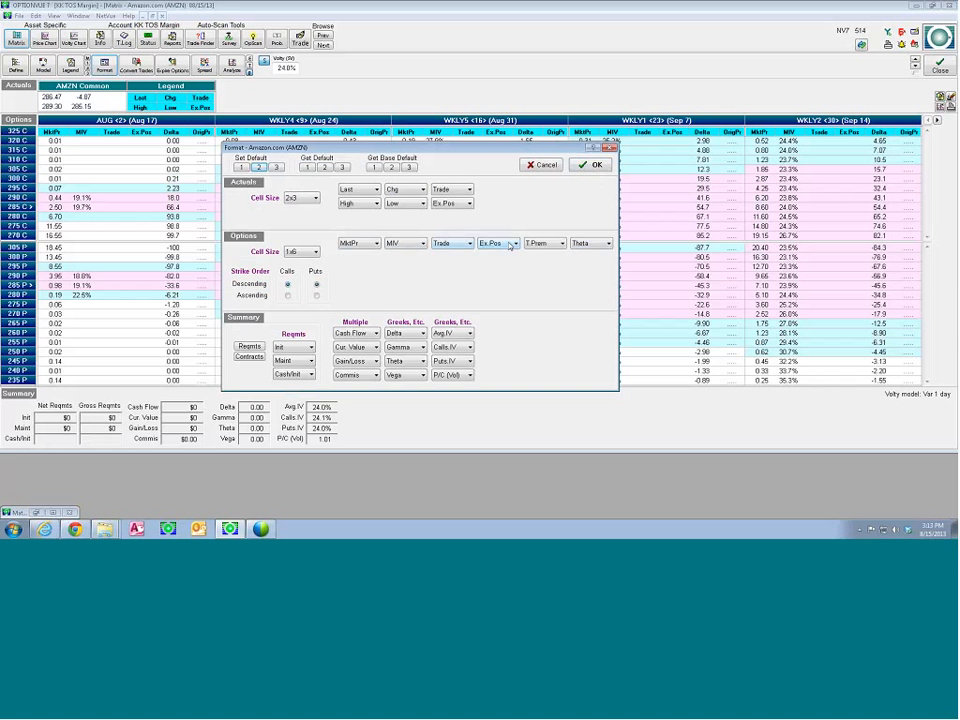
# Set the first Options field in the AMZN Matrix format to Bid
pyautogui.click(370, 244)
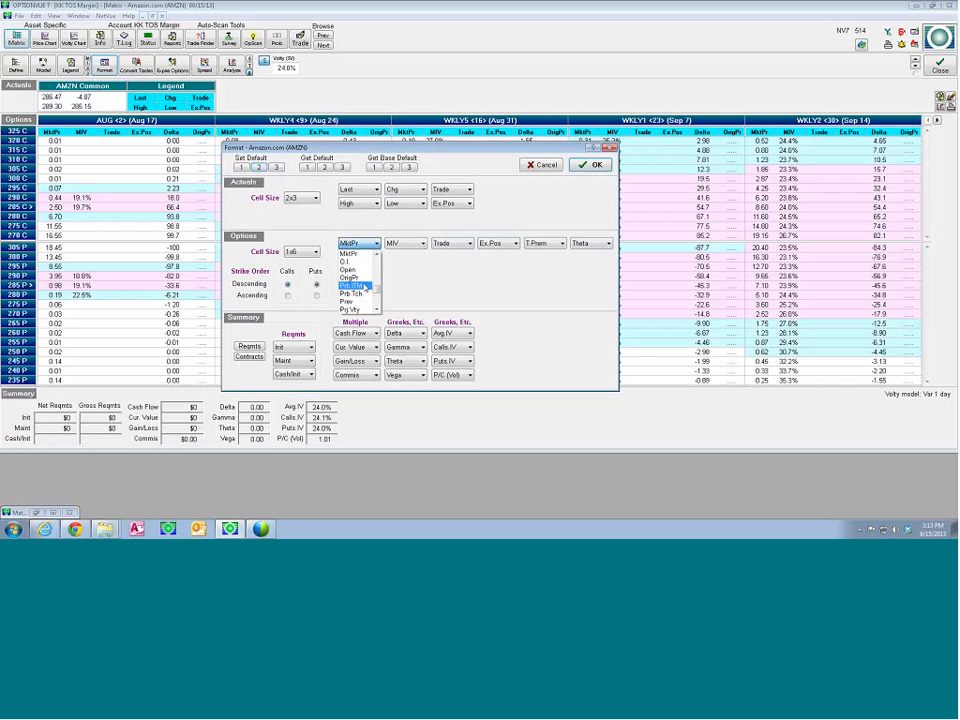
pyautogui.scroll(2, 375, 285)
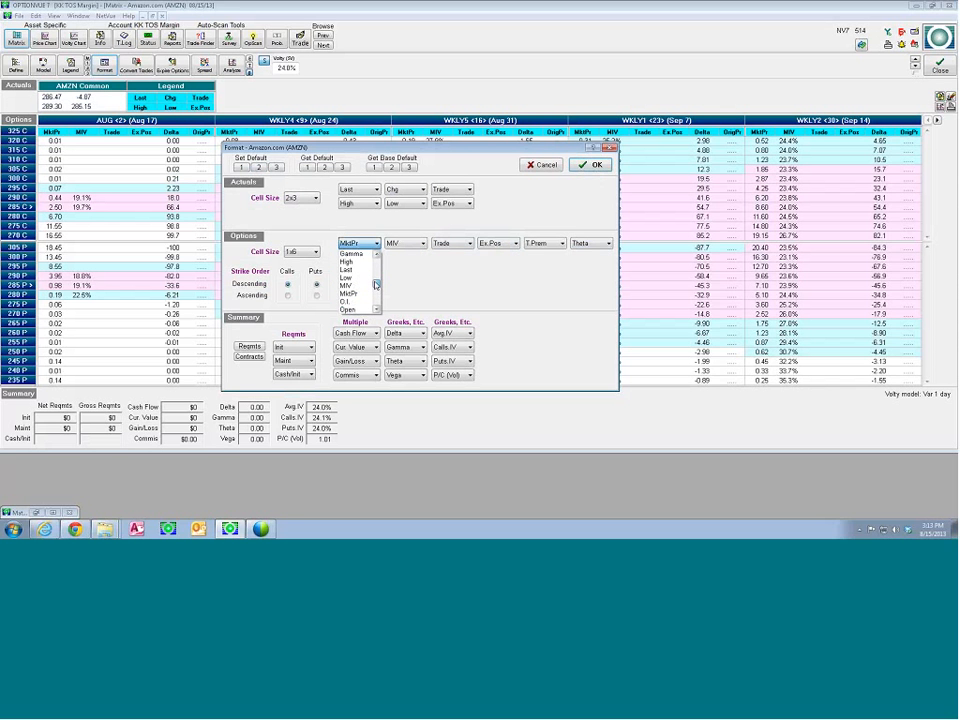
pyautogui.scroll(3, 375, 285)
pyautogui.click(366, 268)
# Set the second Options field to Asked and save the AMZN Matrix format as default 3, confirming the format settings
pyautogui.click(422, 244)
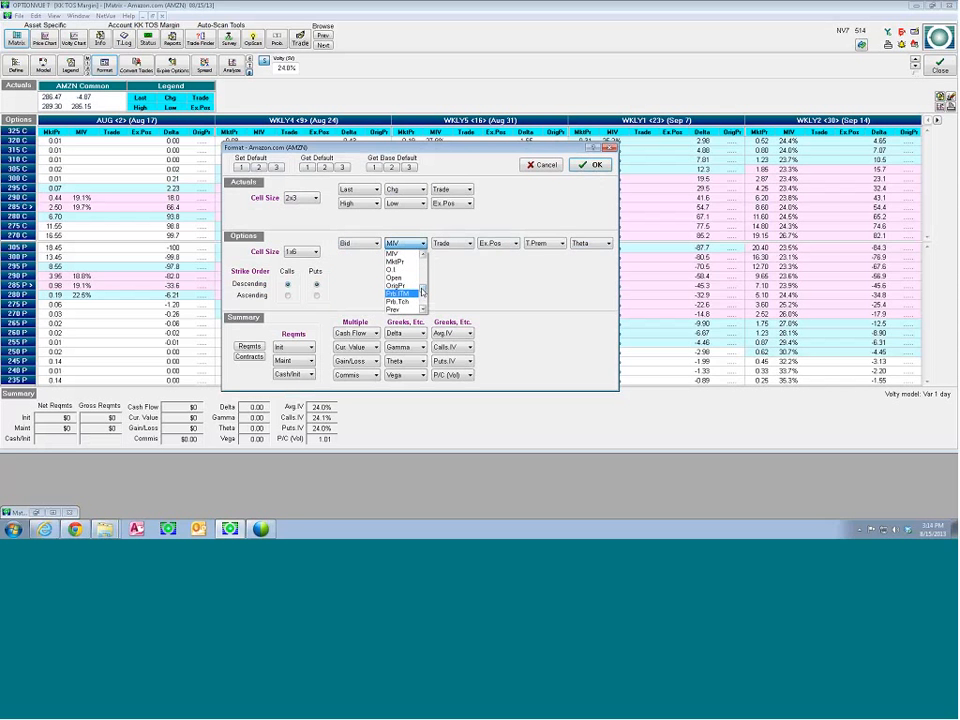
pyautogui.moveTo(421, 291); pyautogui.dragTo(422, 265)
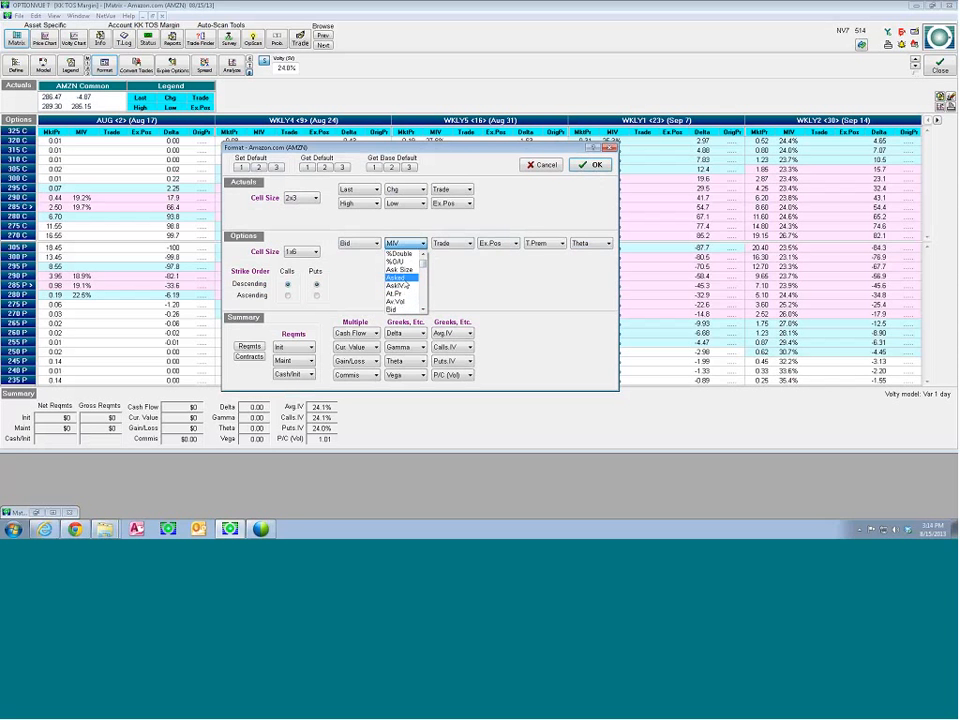
pyautogui.click(400, 277)
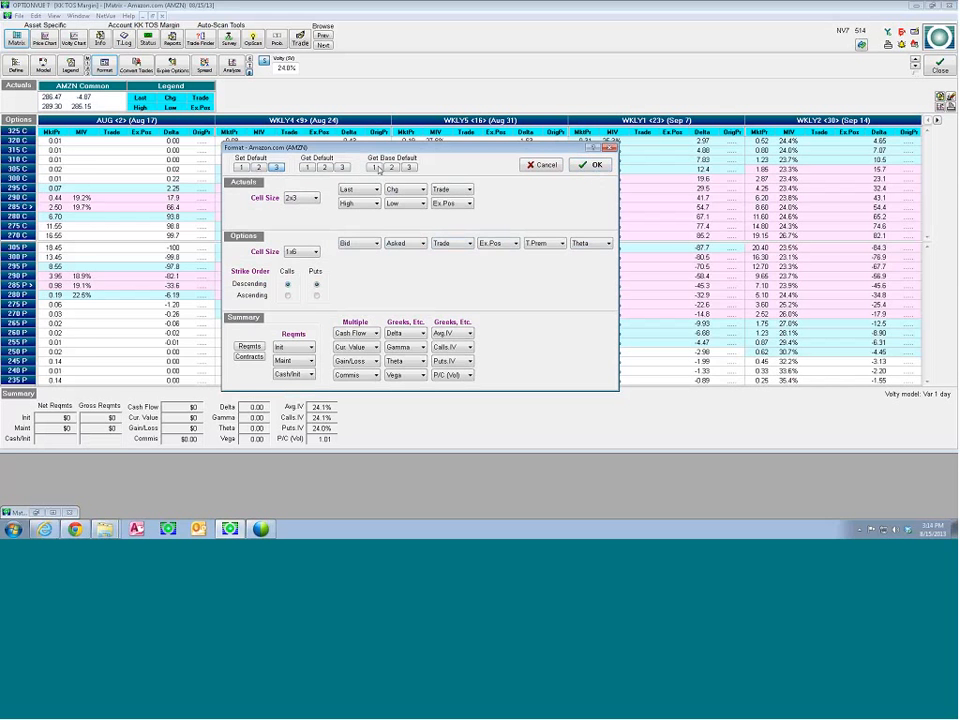
pyautogui.click(577, 166)
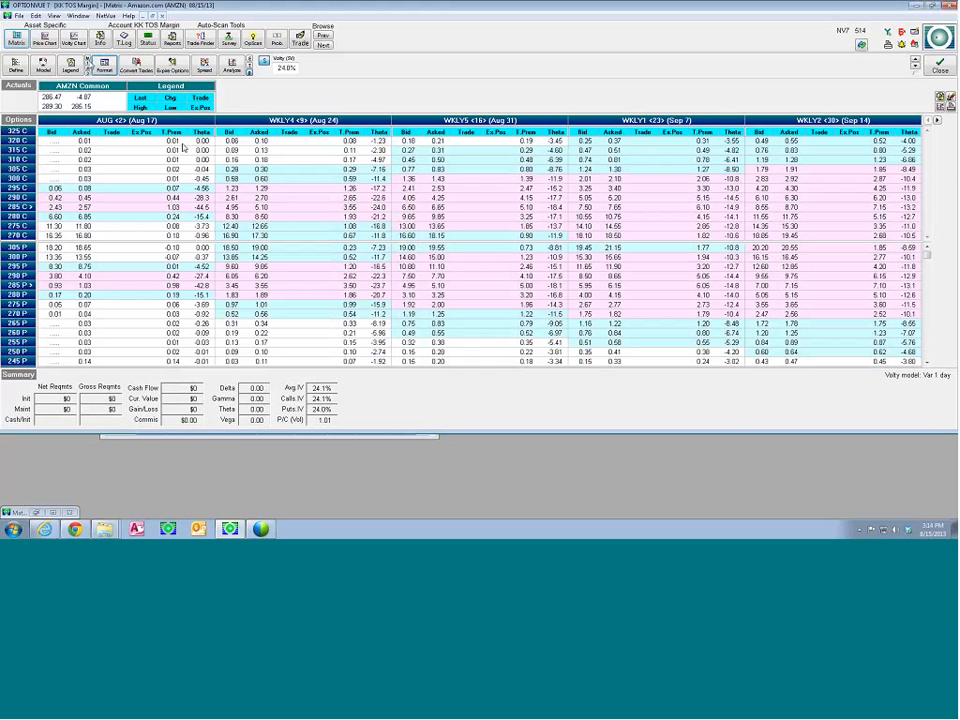
# Cycle the AMZN Matrix through the three saved default formats, ending on the Bid and Asked format
pyautogui.click(88, 67)
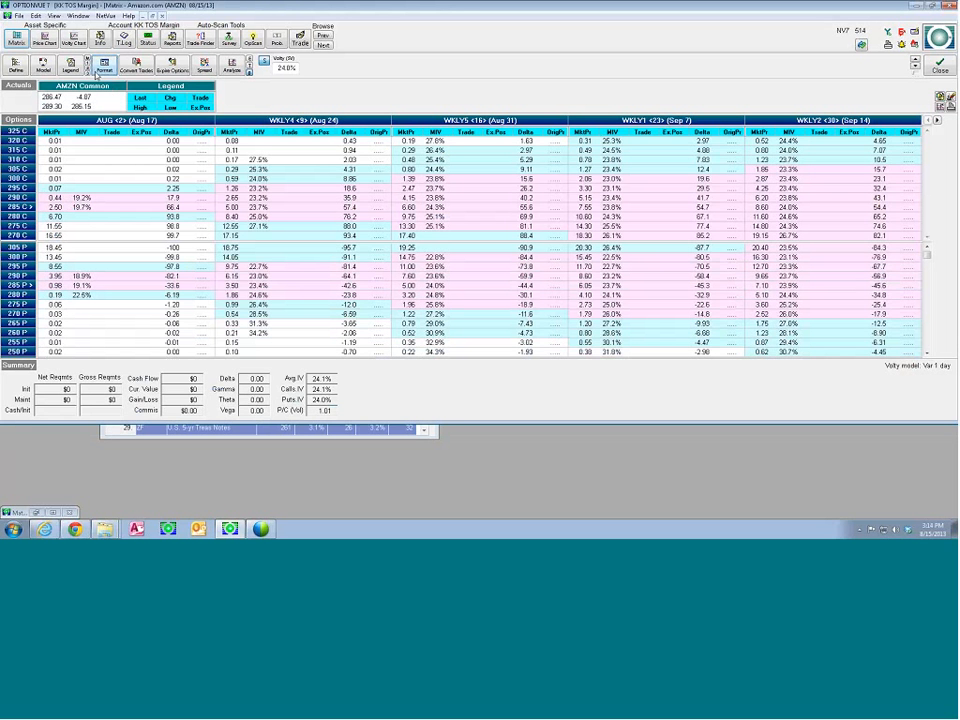
pyautogui.click(88, 66)
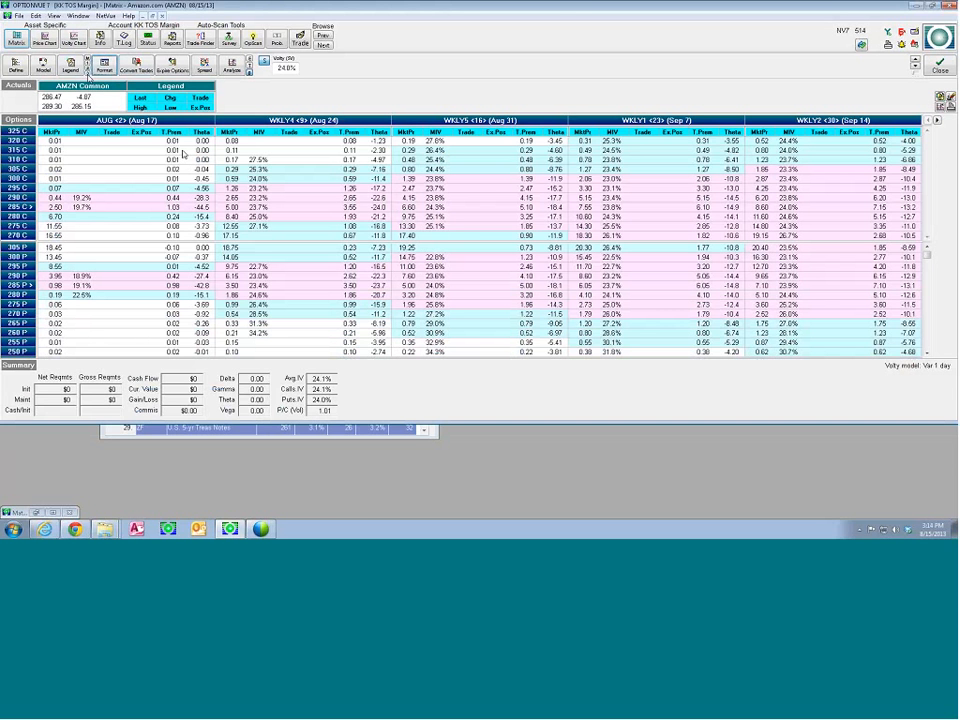
pyautogui.click(87, 65)
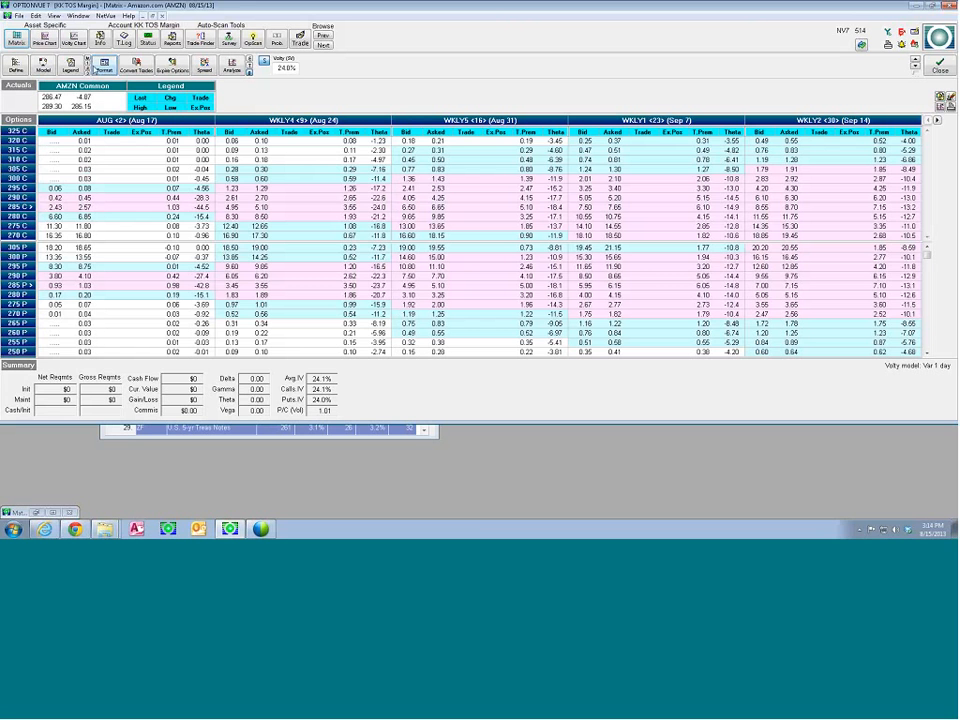
# Review the Default AutoStrike and Default Matrix Format settings and close both
pyautogui.click(53, 16)
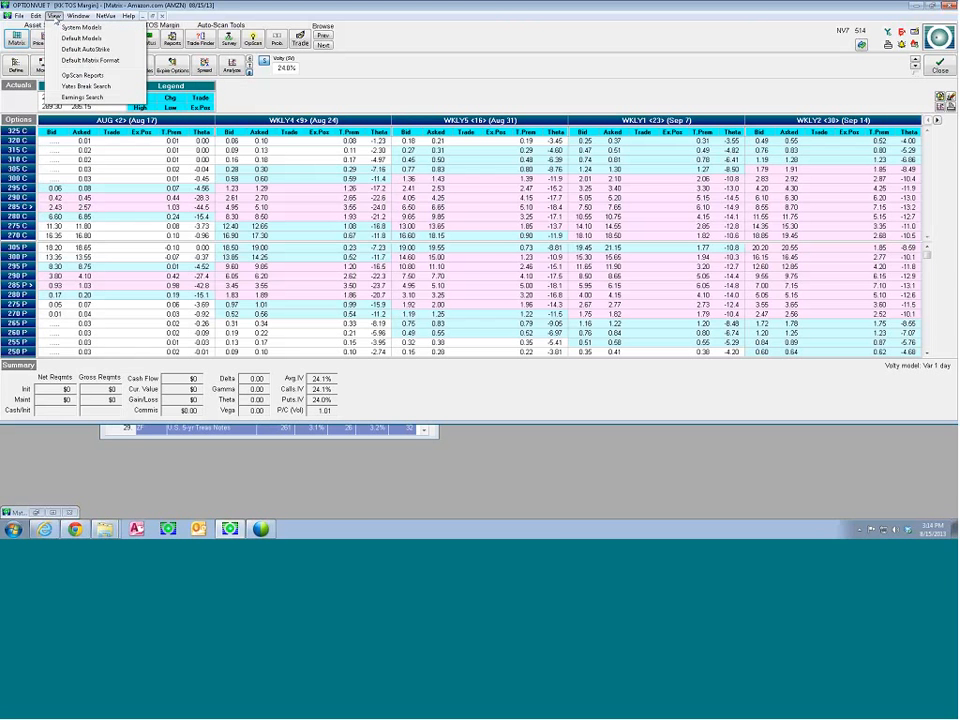
pyautogui.click(80, 49)
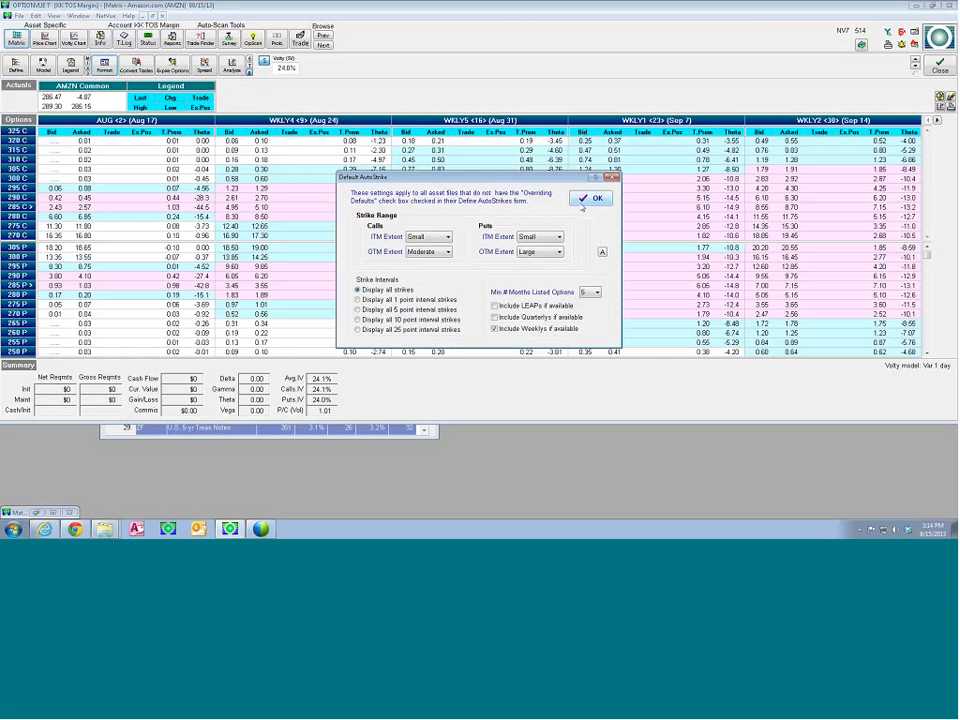
pyautogui.click(590, 197)
pyautogui.click(53, 16)
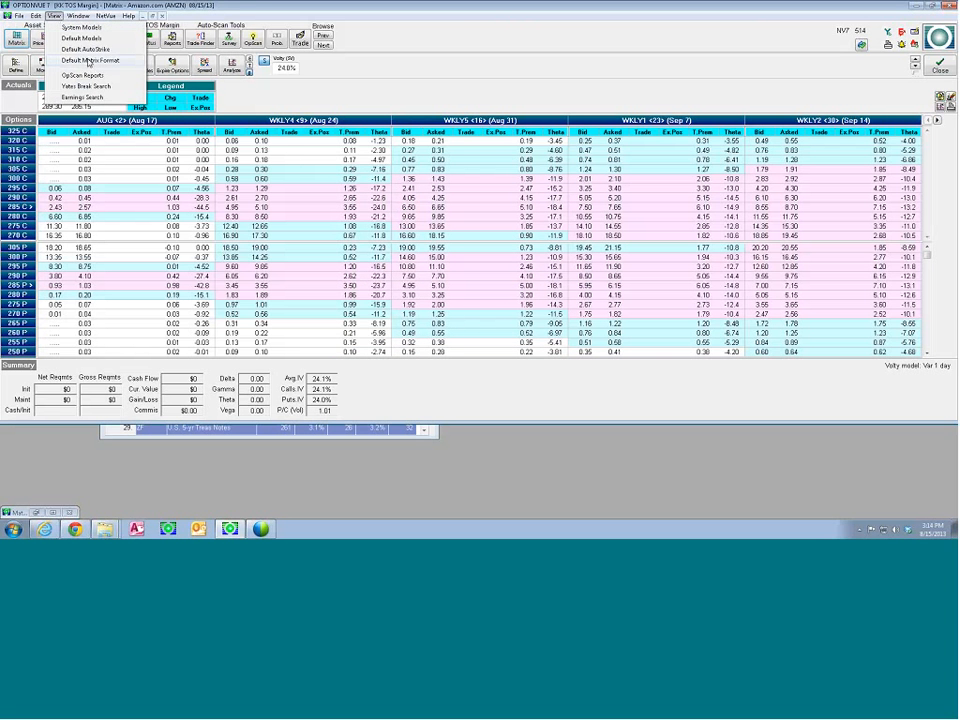
pyautogui.click(73, 61)
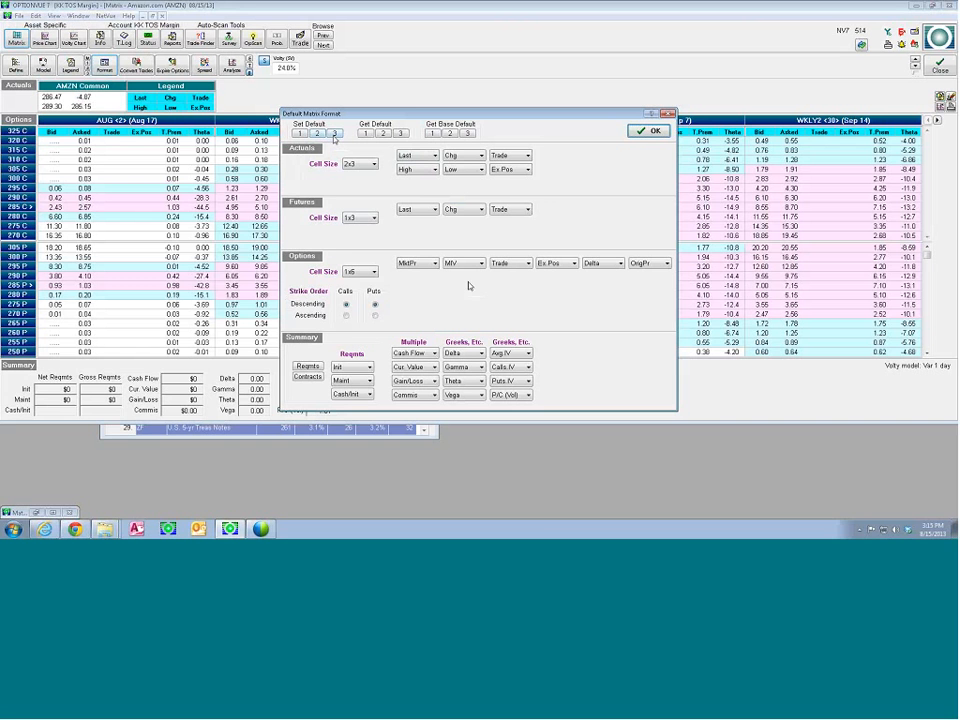
pyautogui.click(658, 133)
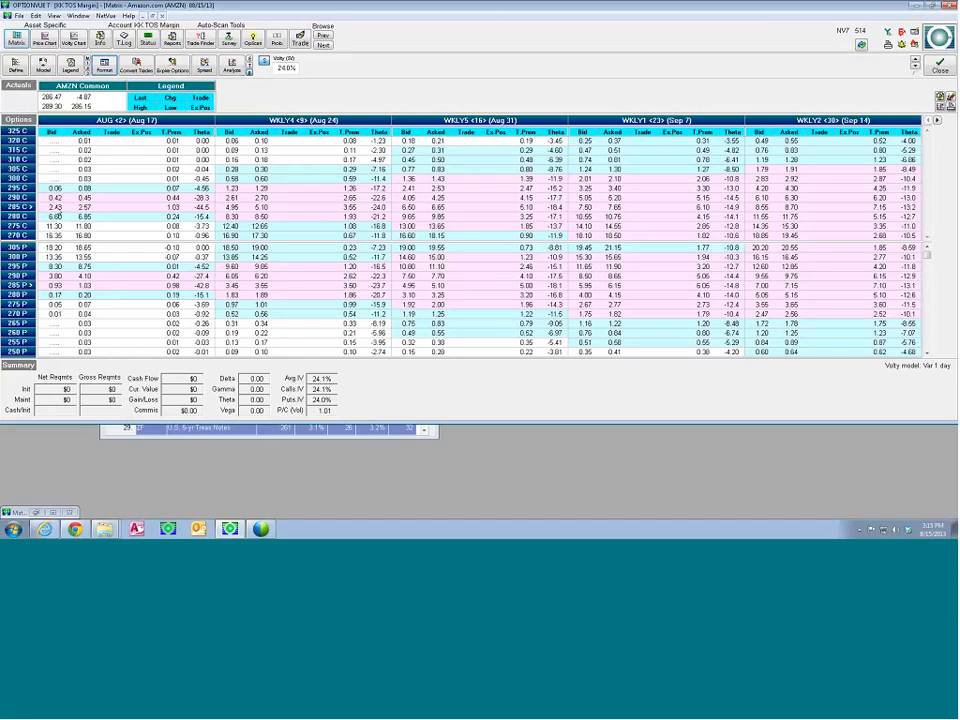
# Examine the full details of the AMZN Aug 285 call and close them
pyautogui.doubleClick(59, 208)
pyautogui.moveTo(430, 185); pyautogui.dragTo(220, 149)
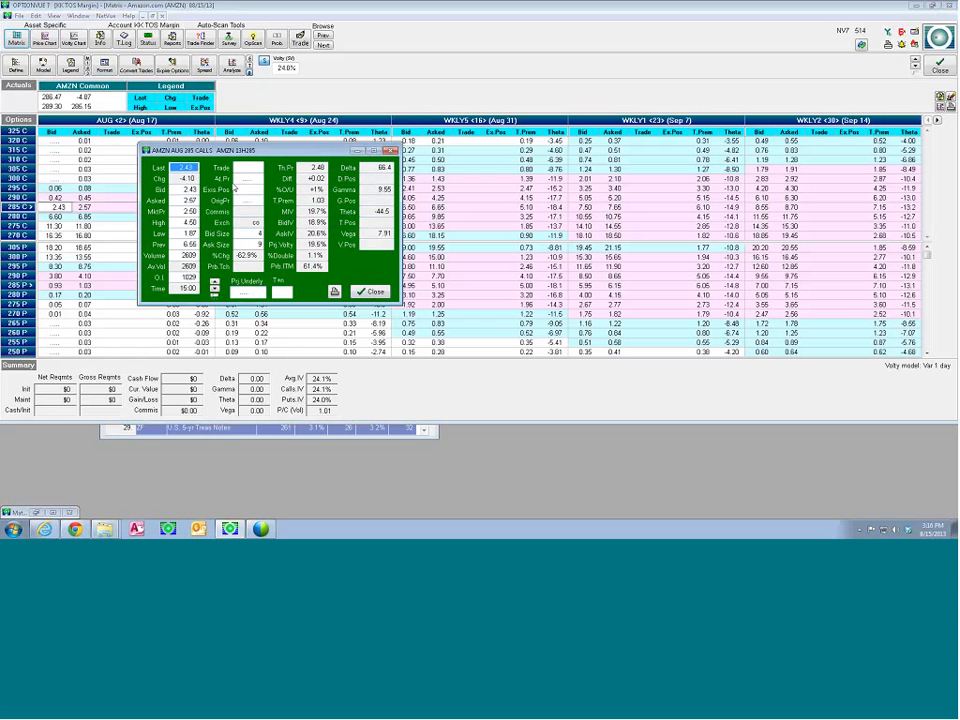
pyautogui.moveTo(255, 152); pyautogui.dragTo(418, 157)
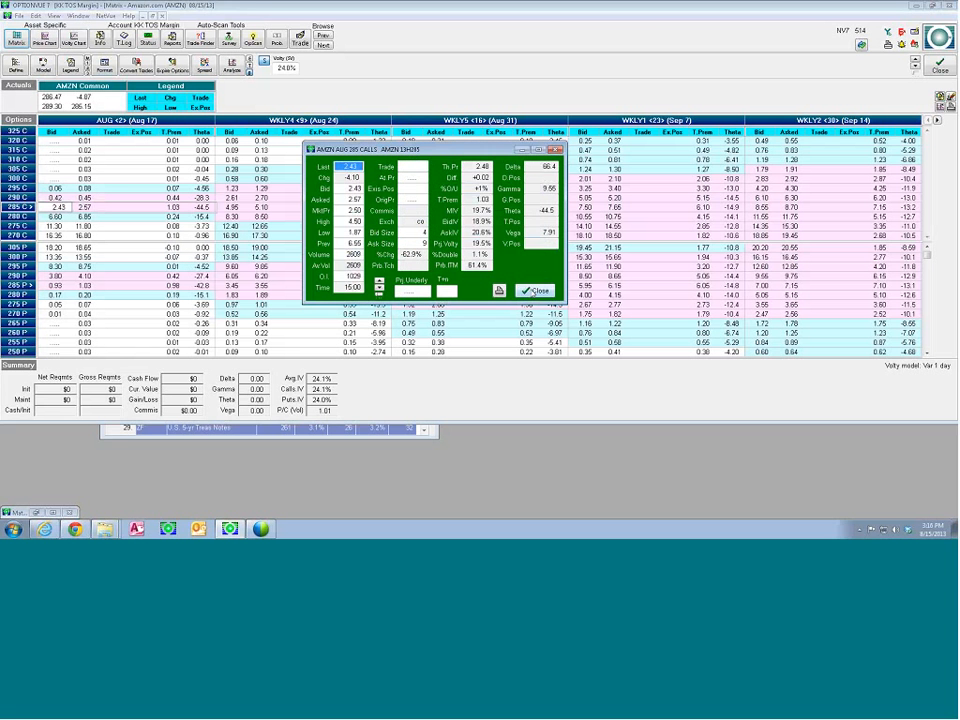
pyautogui.click(538, 291)
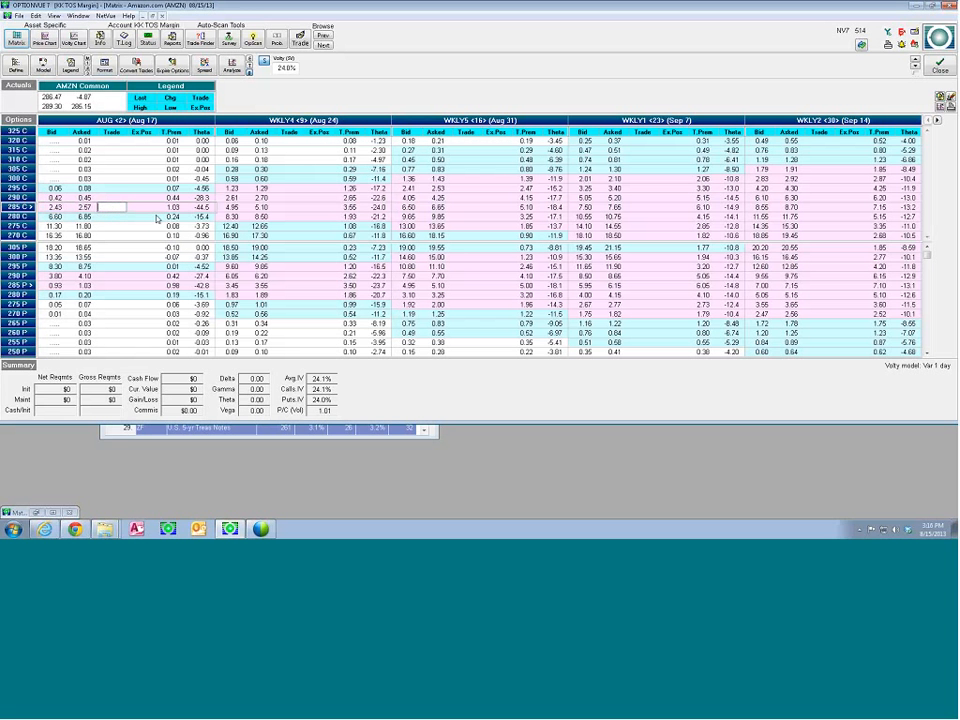
# Enter a +1 trade on the AMZN Aug 285 call and set its projected underlying price to 300 in the option details
pyautogui.click(115, 207)
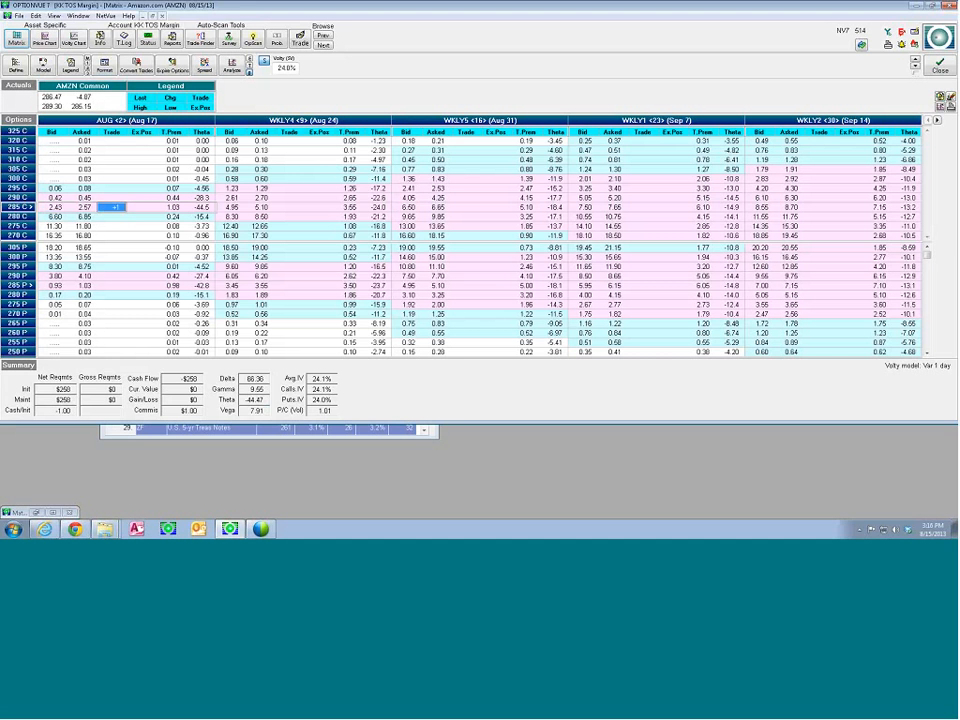
pyautogui.doubleClick(64, 211)
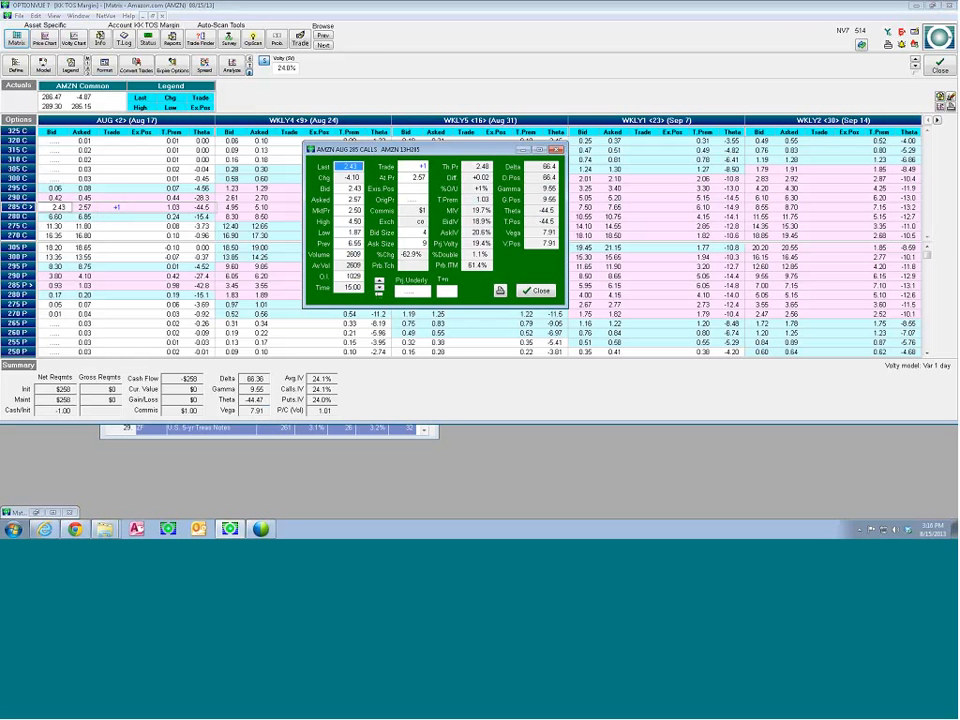
pyautogui.click(401, 291)
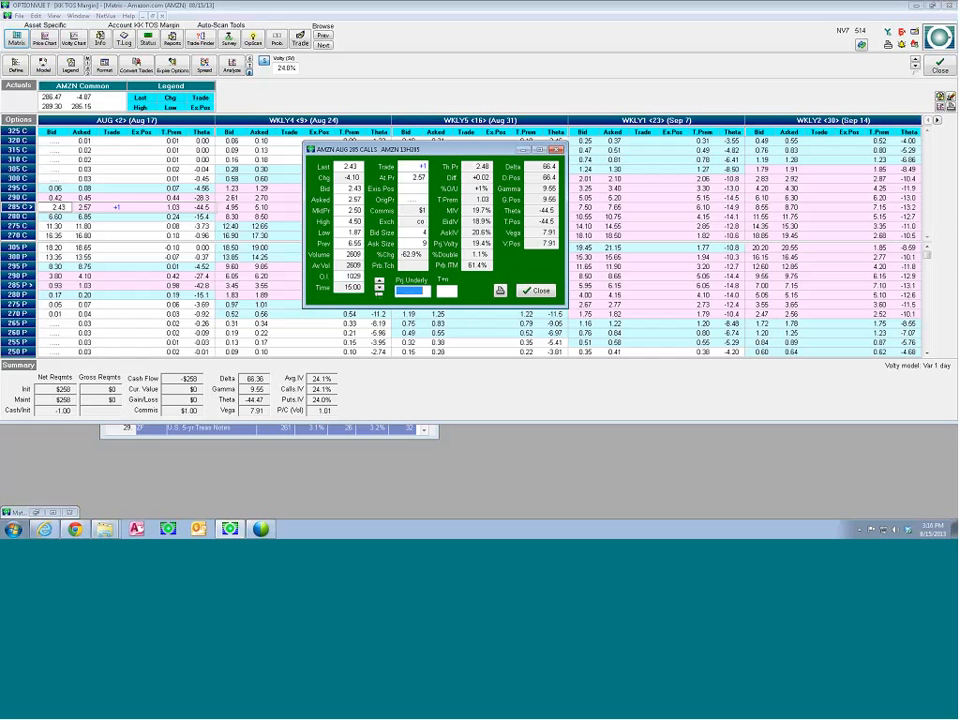
pyautogui.write('300')
pyautogui.press('Return')
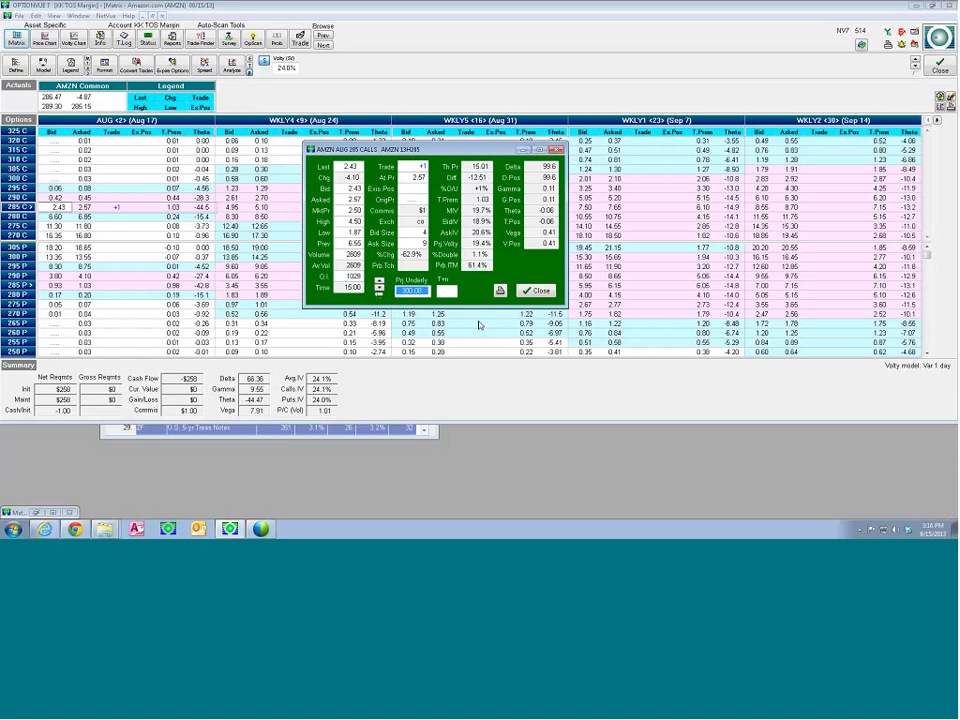
# Project the Aug 285 call one day ahead by setting T+n to 1, and close its details
pyautogui.click(446, 291)
pyautogui.write('1')
pyautogui.press('Return')
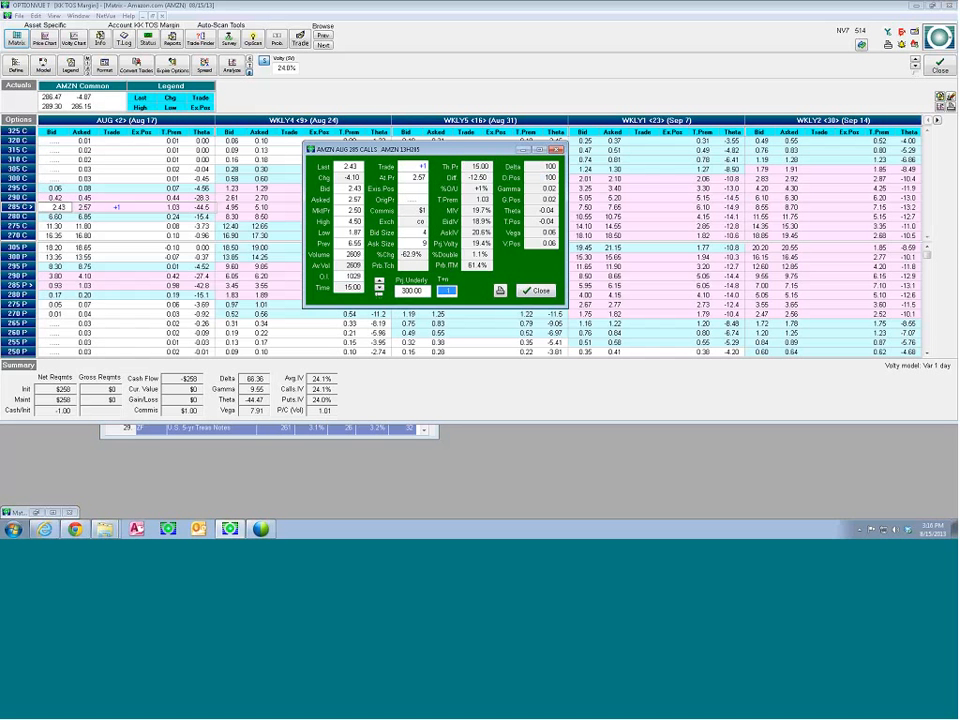
pyautogui.click(540, 291)
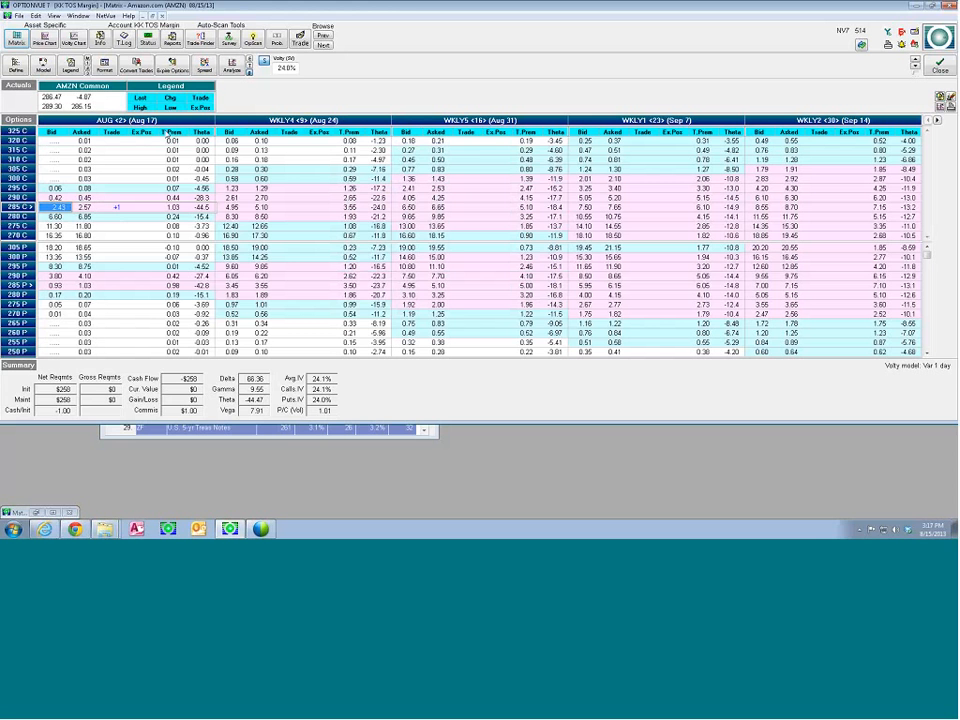
# Change the Matrix's T.Prem column to show %O/U
pyautogui.click(174, 135)
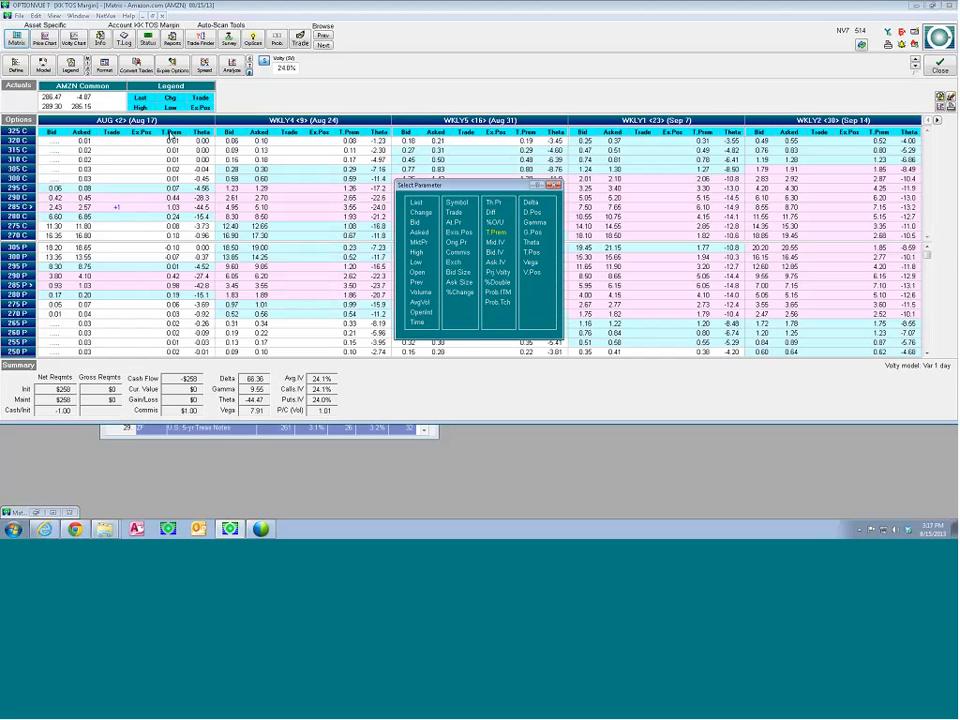
pyautogui.moveTo(432, 186); pyautogui.dragTo(302, 137)
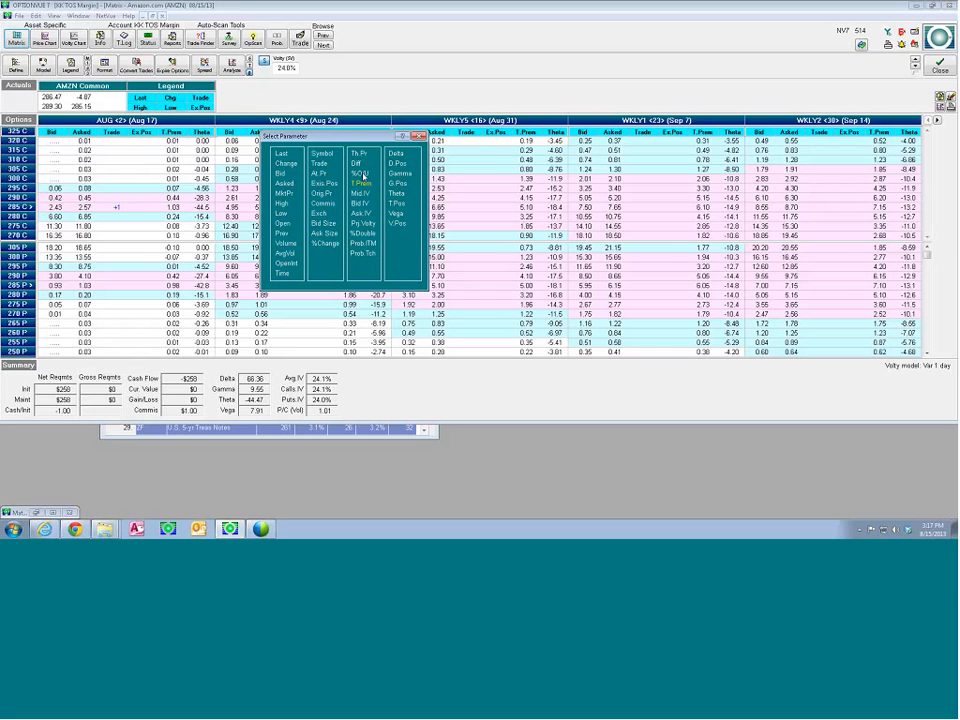
pyautogui.click(363, 175)
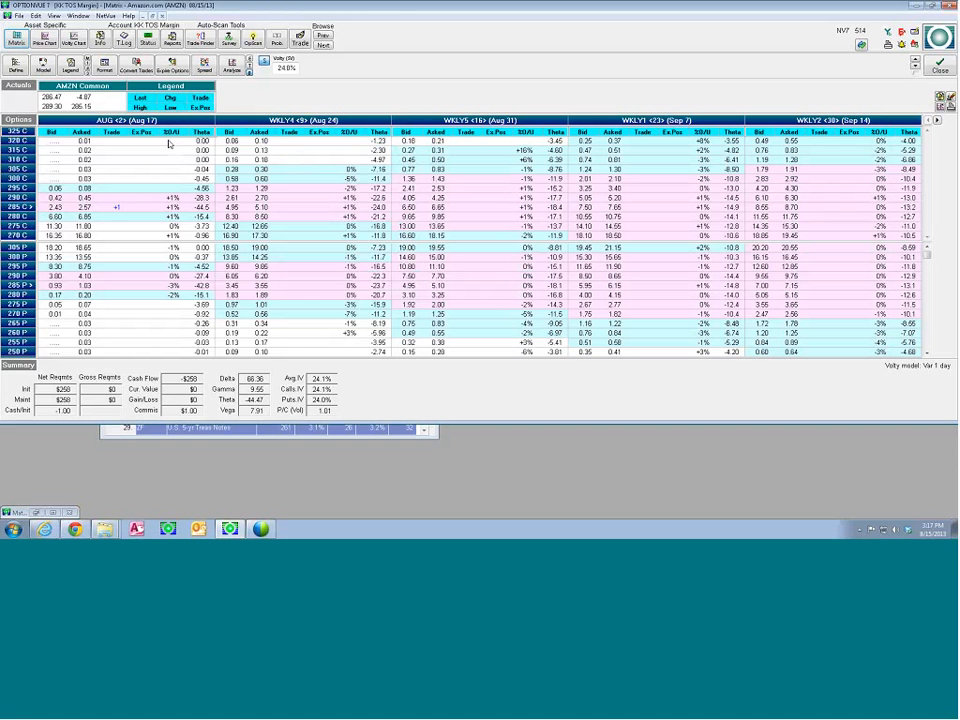
# Switch the Matrix's %O/U column to Gamma and back to %O/U
pyautogui.click(348, 134)
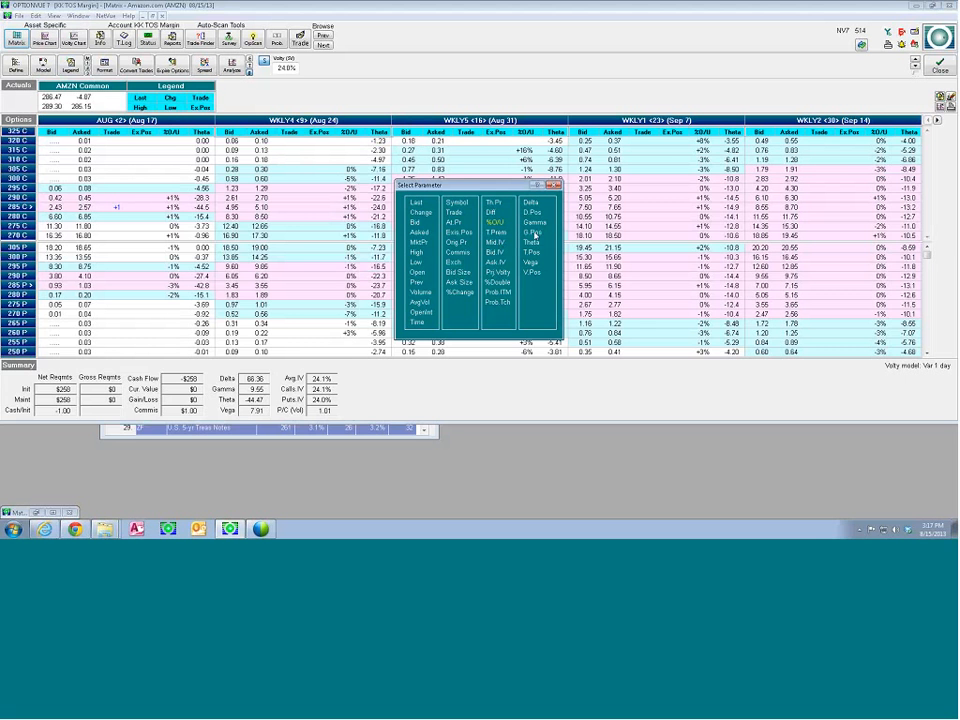
pyautogui.click(533, 221)
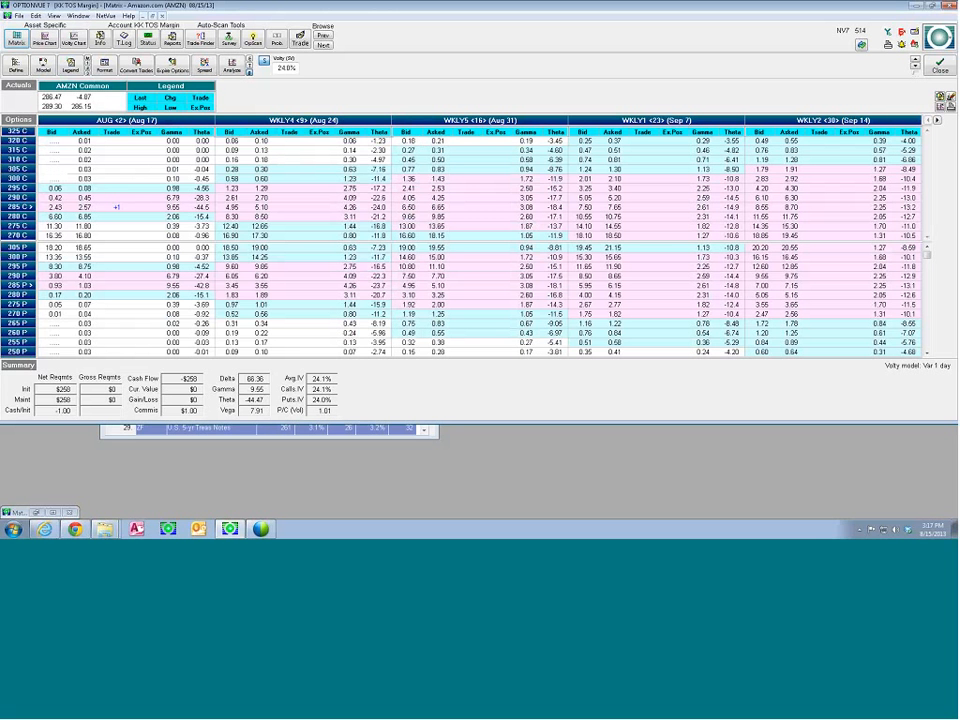
pyautogui.click(379, 132)
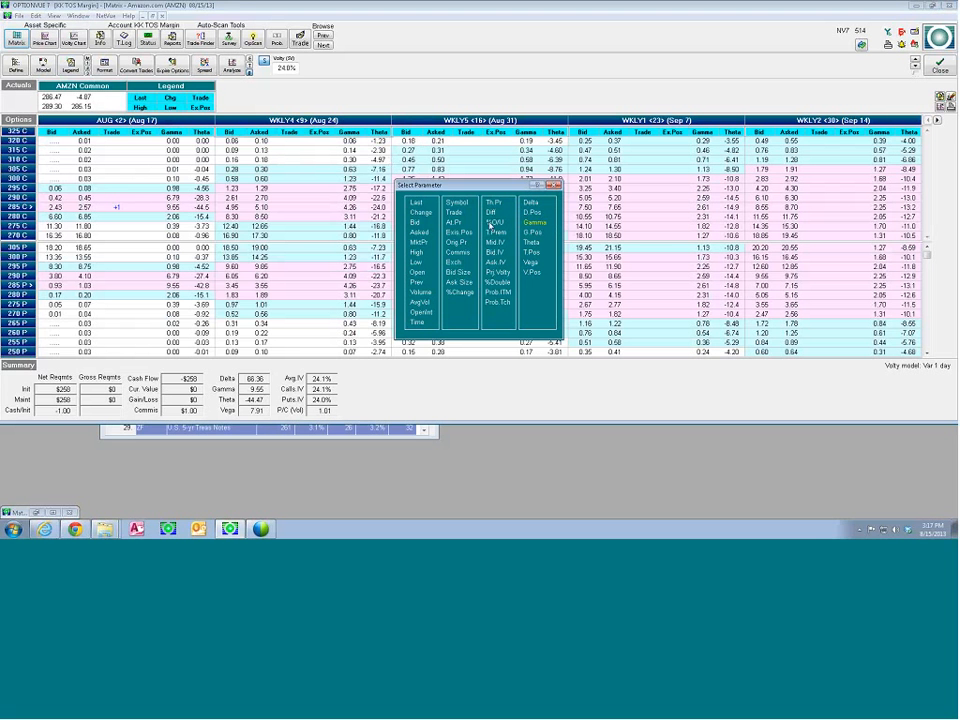
pyautogui.click(495, 221)
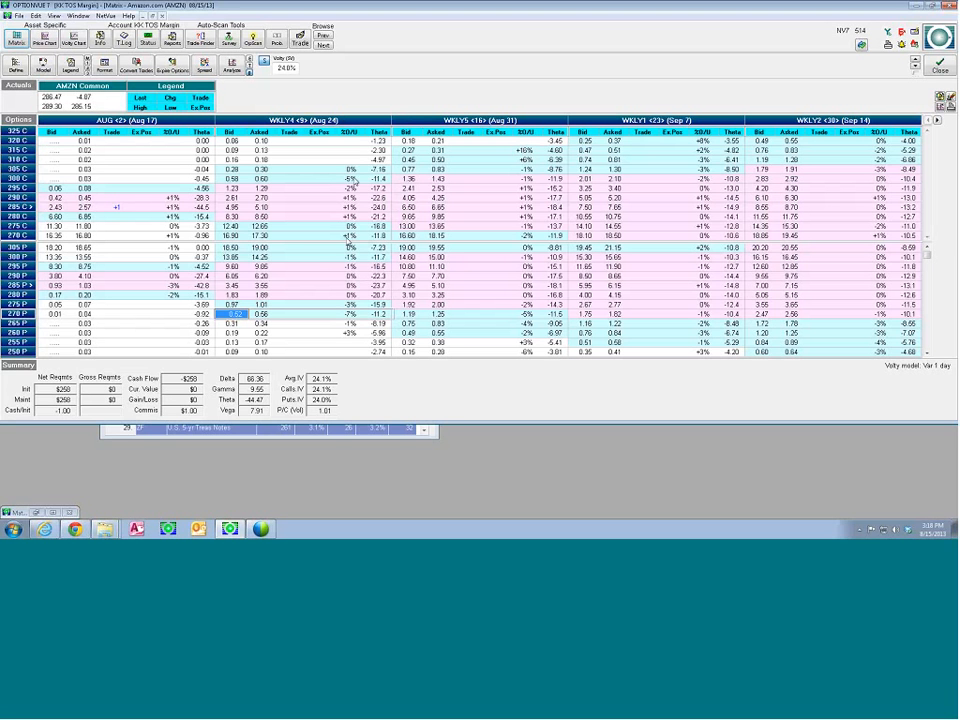
# Change the Matrix's %O/U column to Volume and finally to open interest (OpenInt)
pyautogui.click(400, 185)
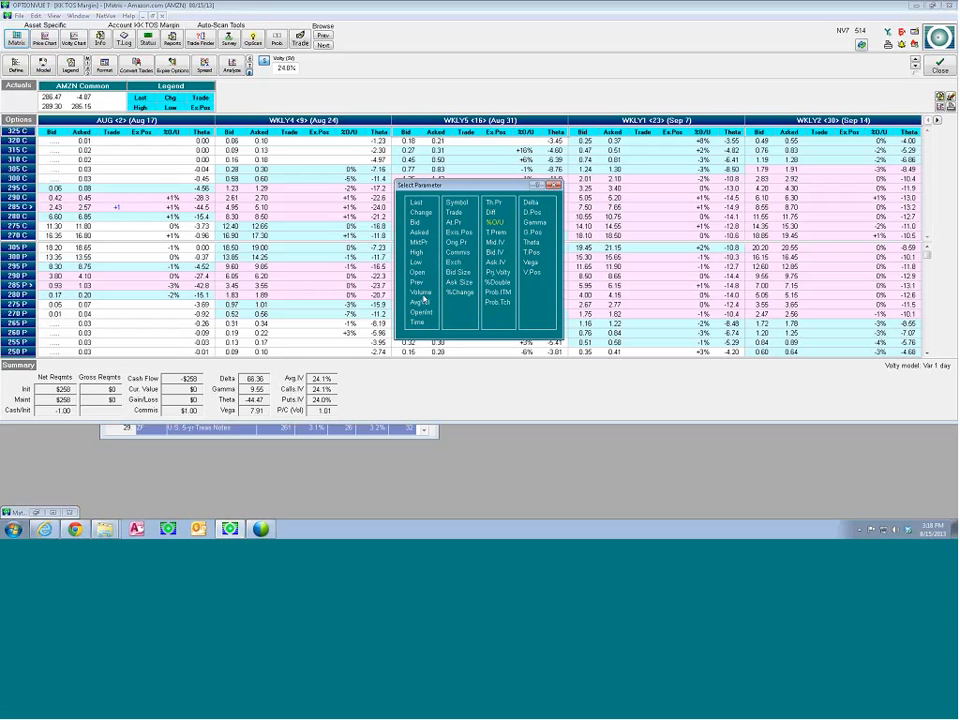
pyautogui.click(421, 293)
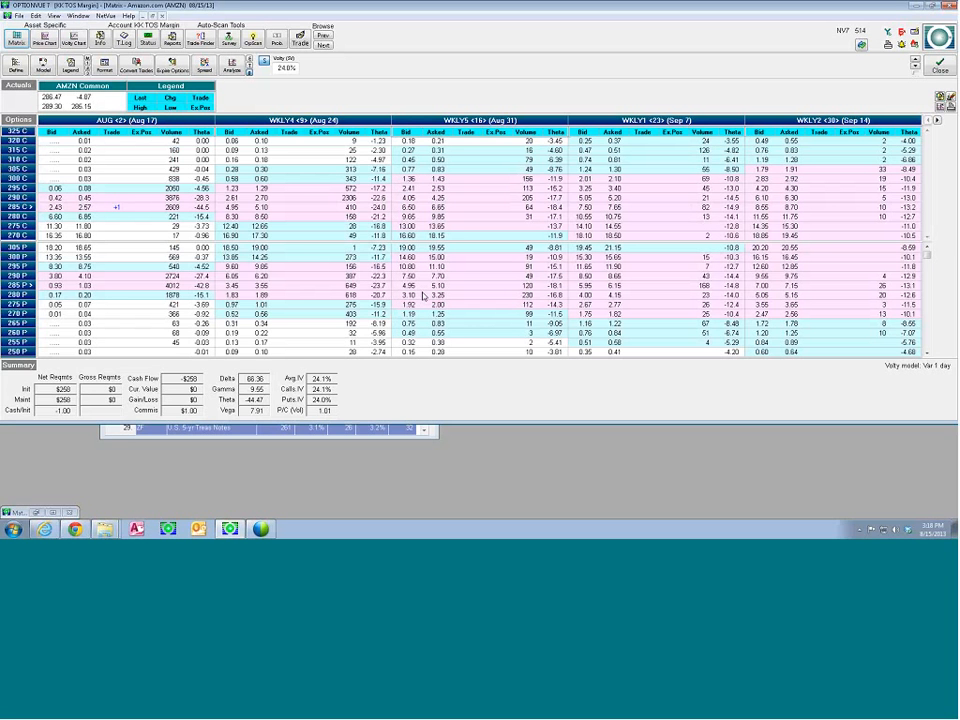
pyautogui.click(524, 134)
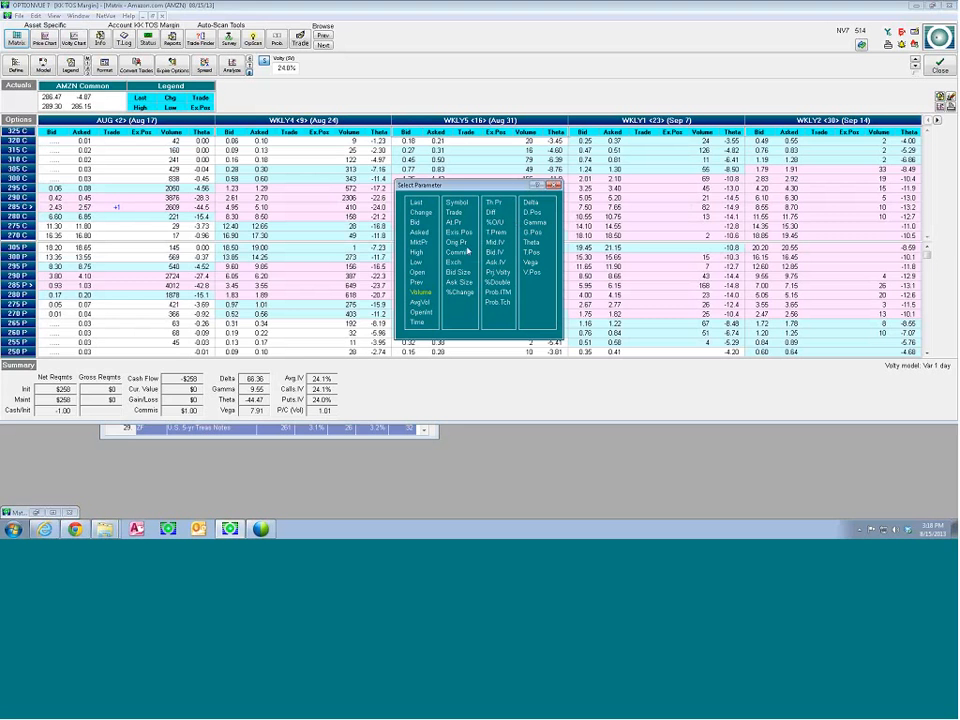
pyautogui.click(421, 311)
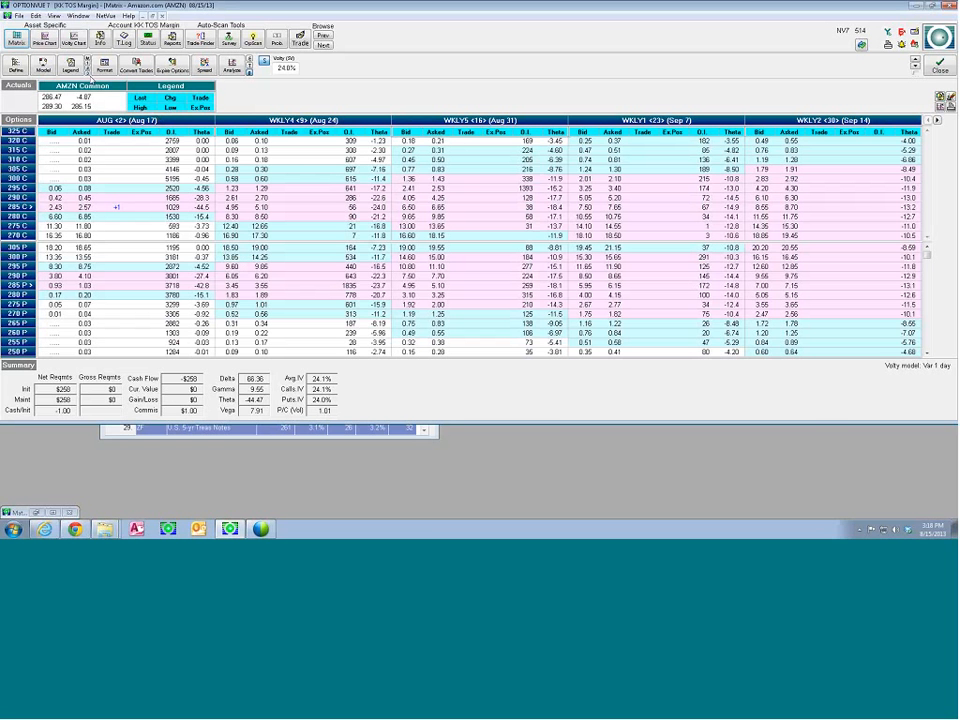
# Replace Theta with O.I. as the sixth options field in the AMZN Matrix format and apply it
pyautogui.click(104, 64)
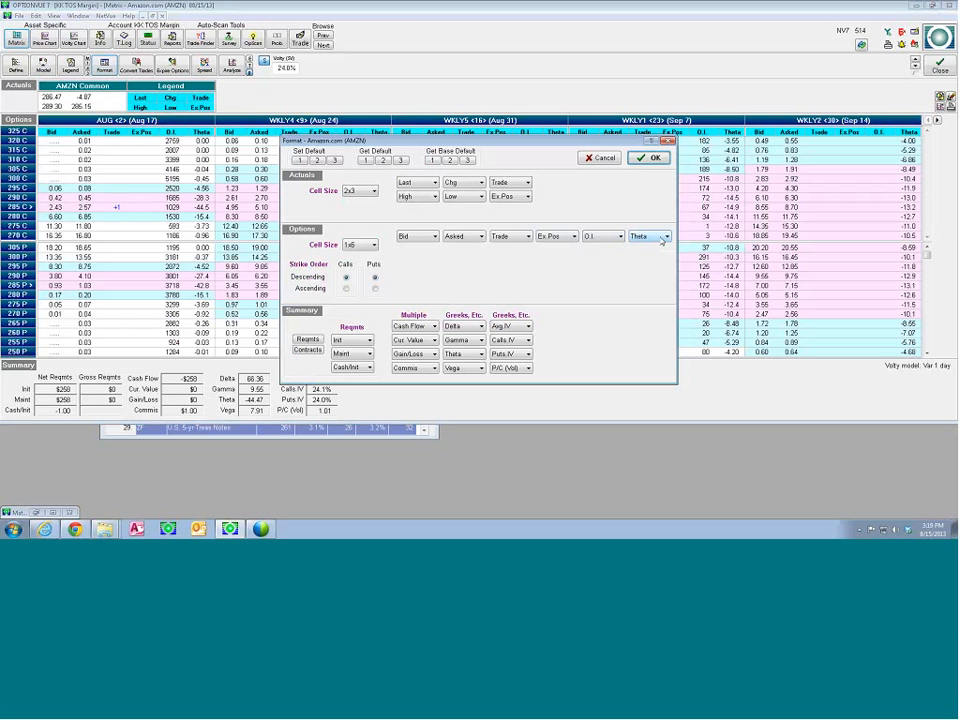
pyautogui.click(661, 239)
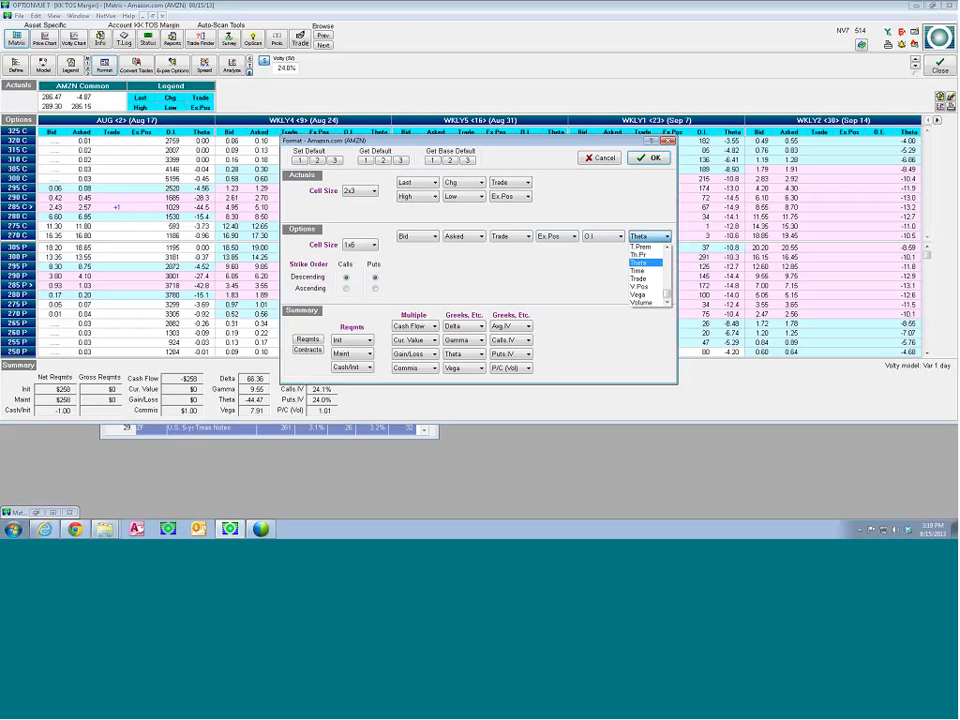
pyautogui.moveTo(667, 293); pyautogui.dragTo(667, 281)
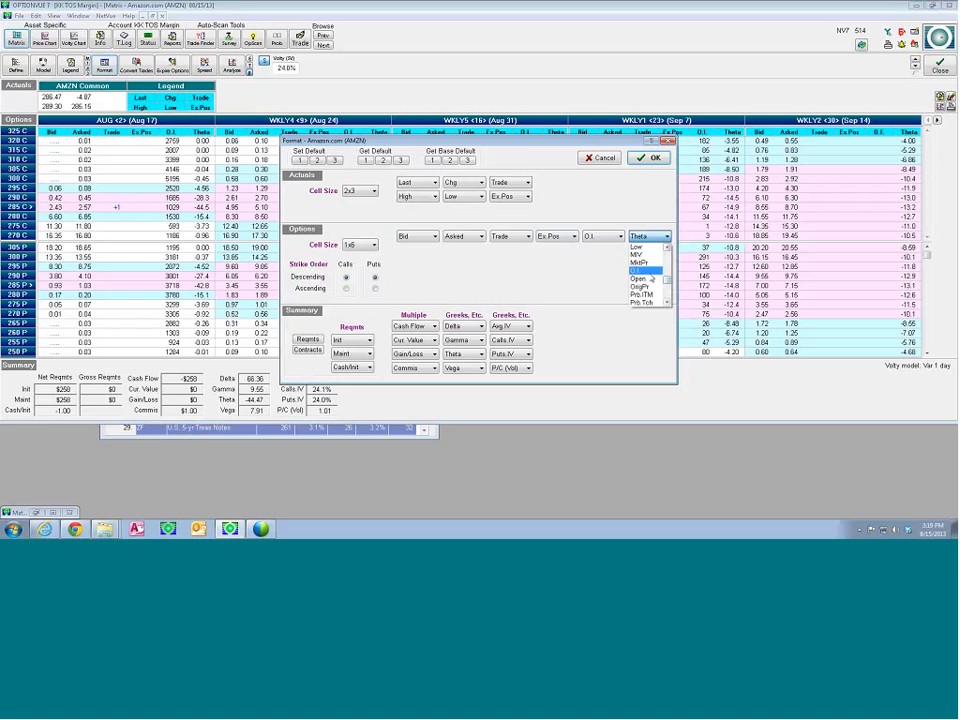
pyautogui.click(638, 270)
pyautogui.click(650, 158)
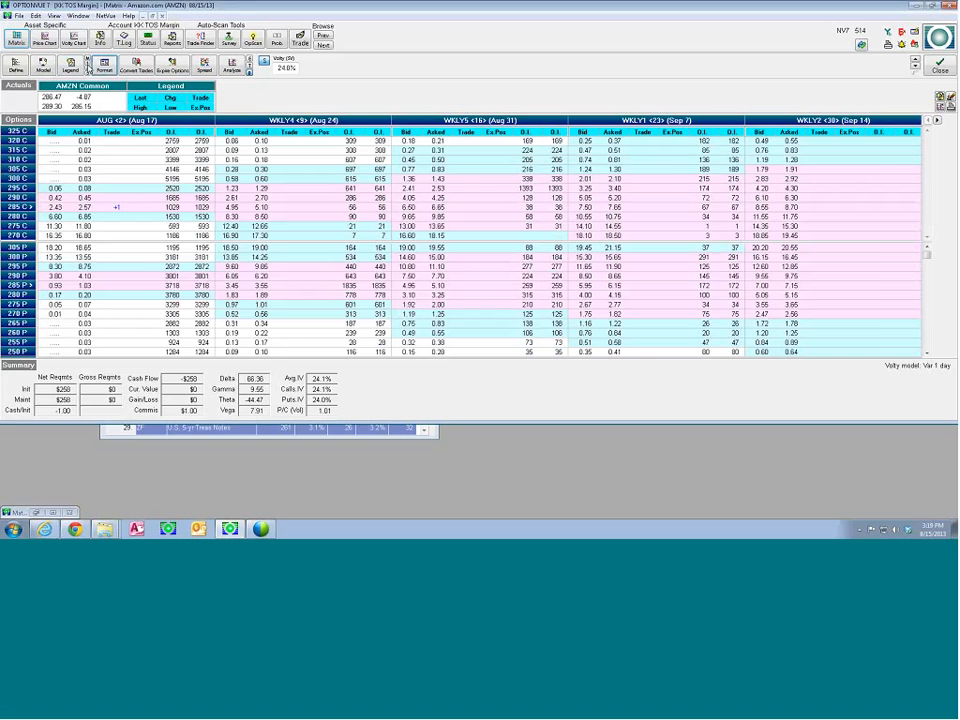
# Flip the Matrix to its alternate format and back, and change the last O.I. column to Trade
pyautogui.click(88, 68)
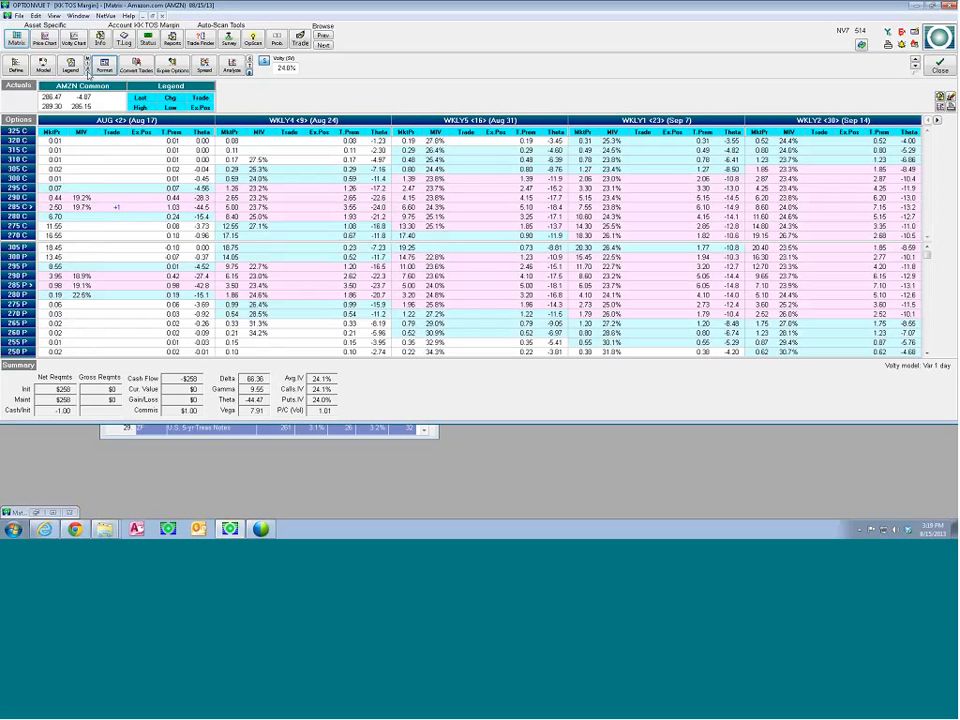
pyautogui.click(88, 68)
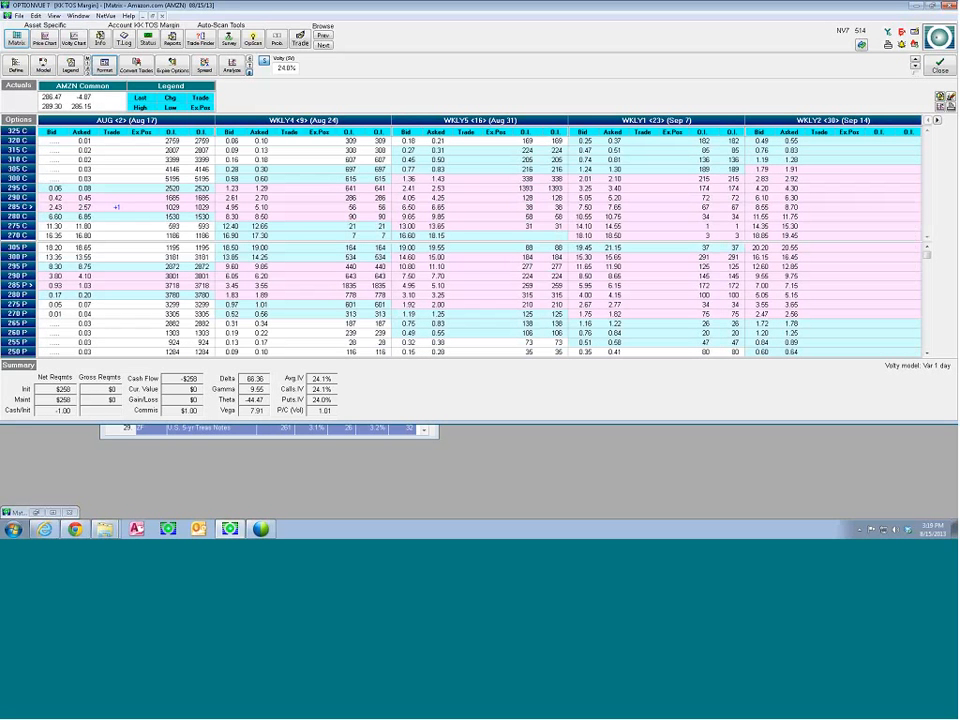
pyautogui.click(198, 133)
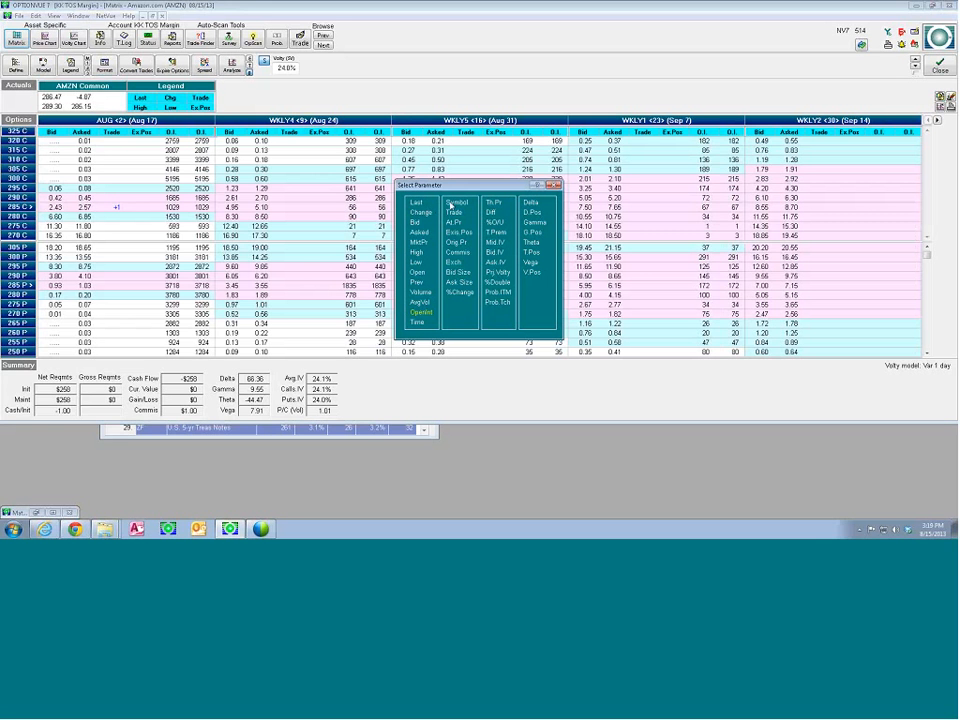
pyautogui.click(452, 212)
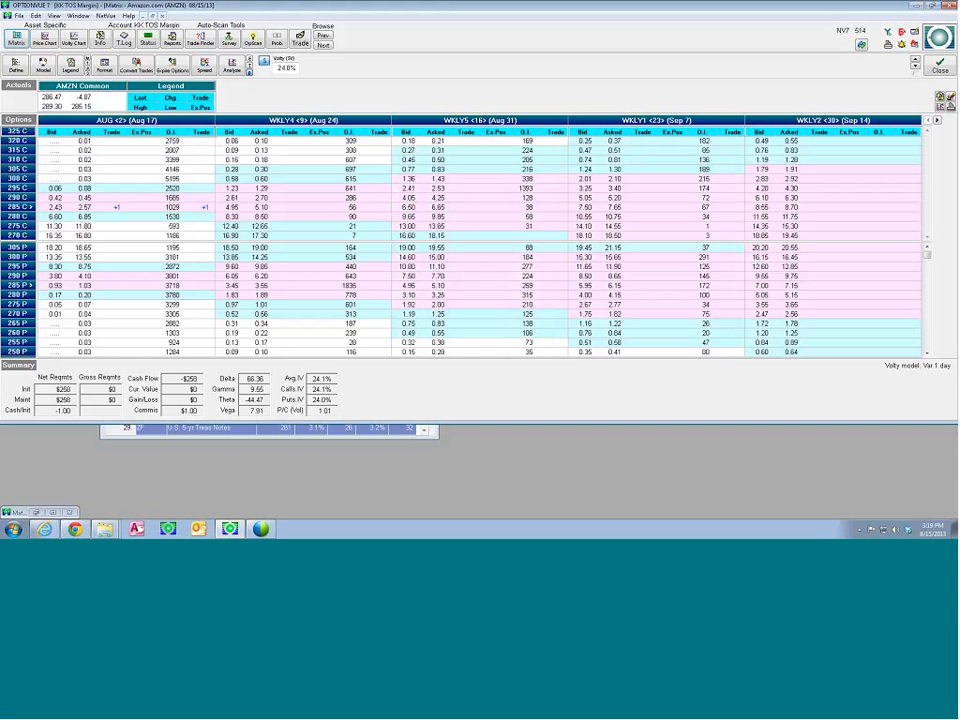
# Look at the full details of the Aug 285 call from its Trade cell and close them
pyautogui.click(116, 209)
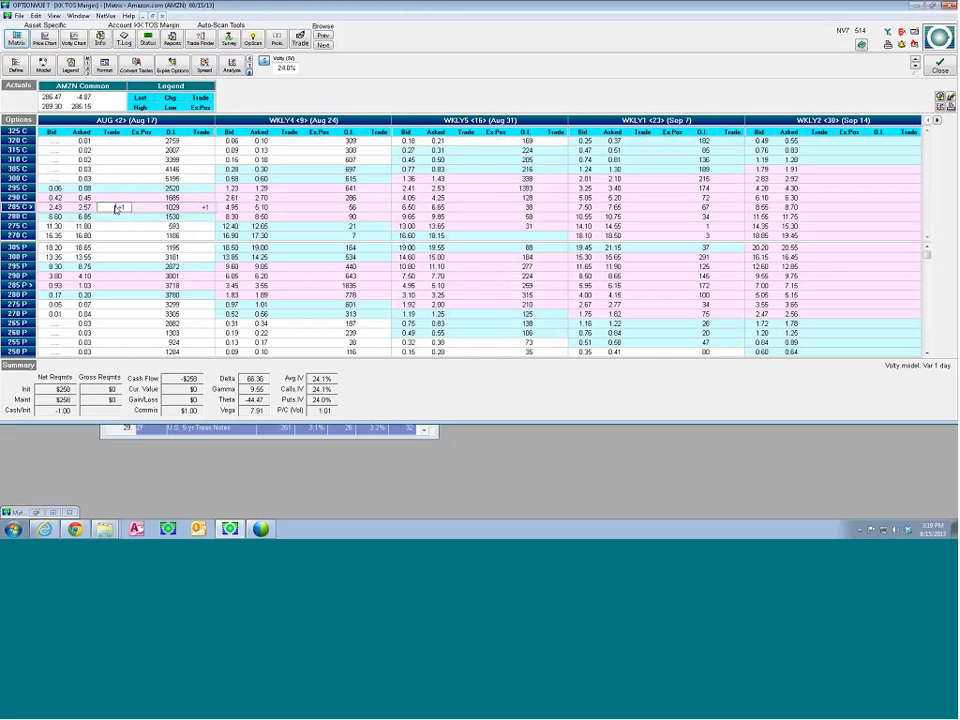
pyautogui.doubleClick(116, 209)
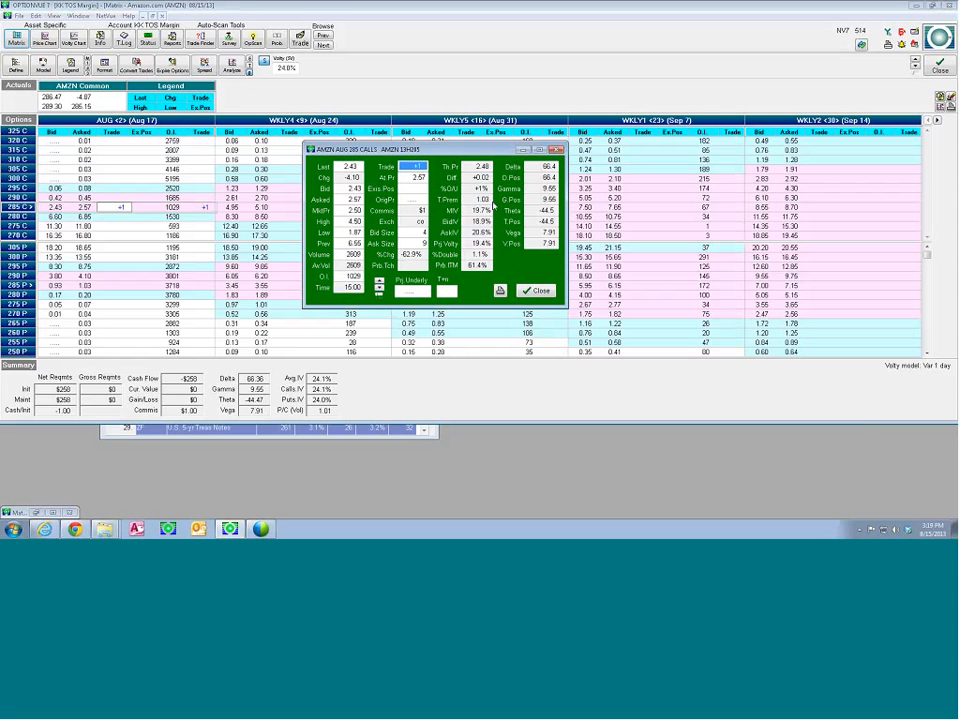
pyautogui.click(547, 292)
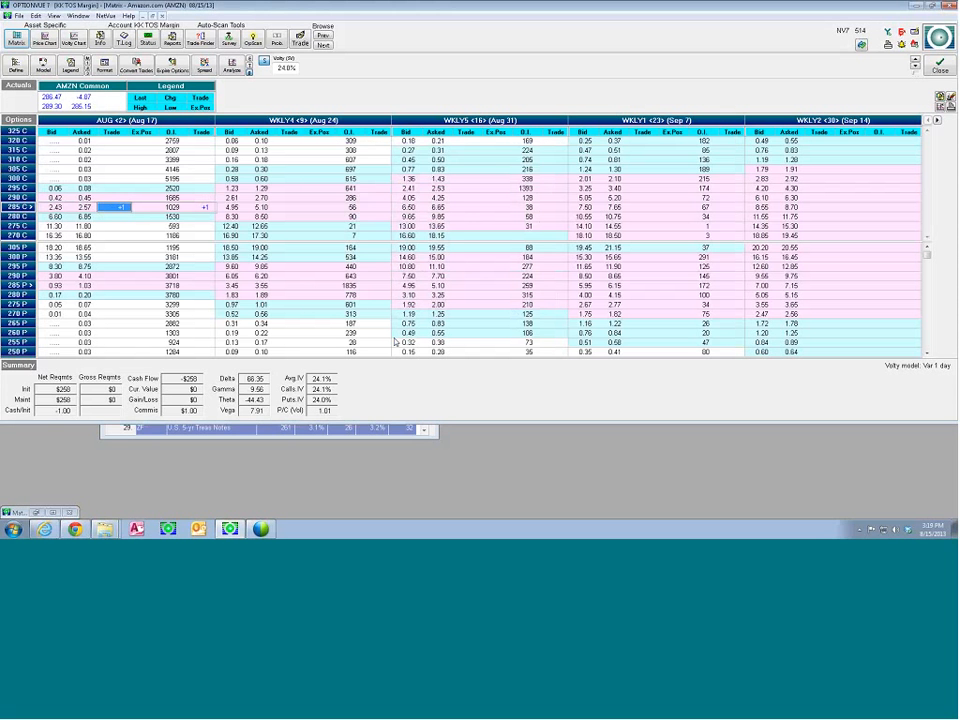
# Clear and re-enter the +1 trade on the Aug 285 call, and view the position's profit/loss graph
pyautogui.press('Delete')
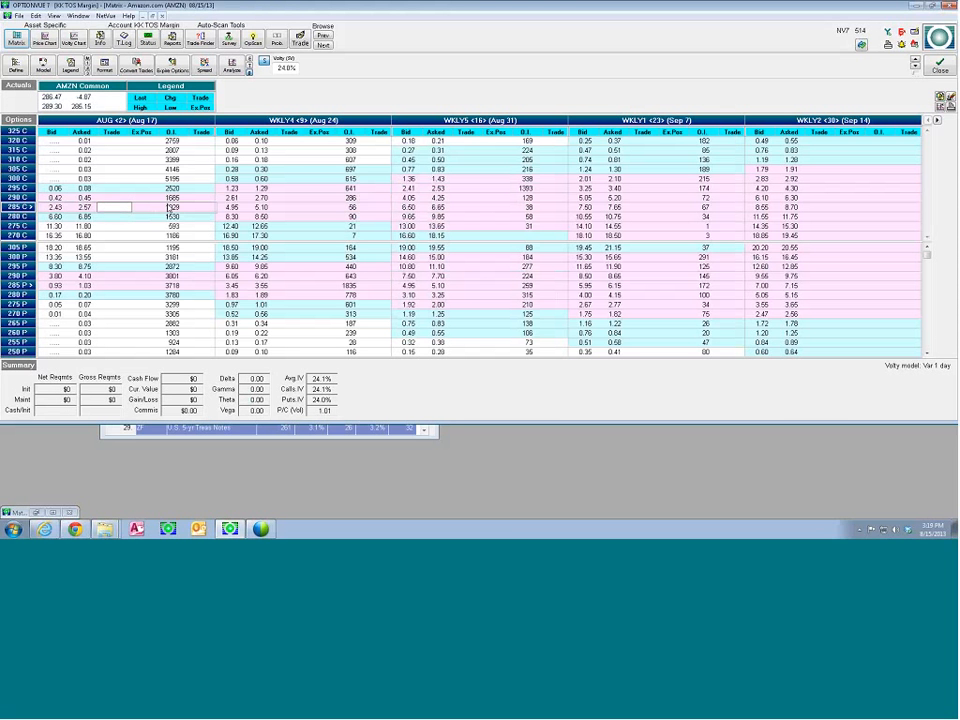
pyautogui.write('1')
pyautogui.press('Return')
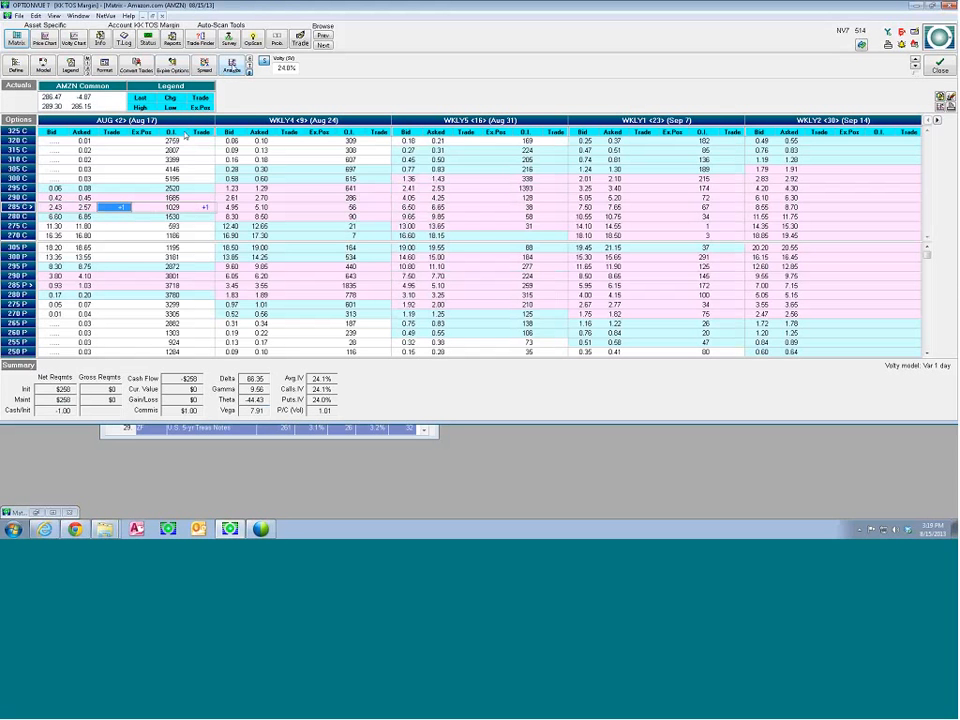
pyautogui.click(231, 66)
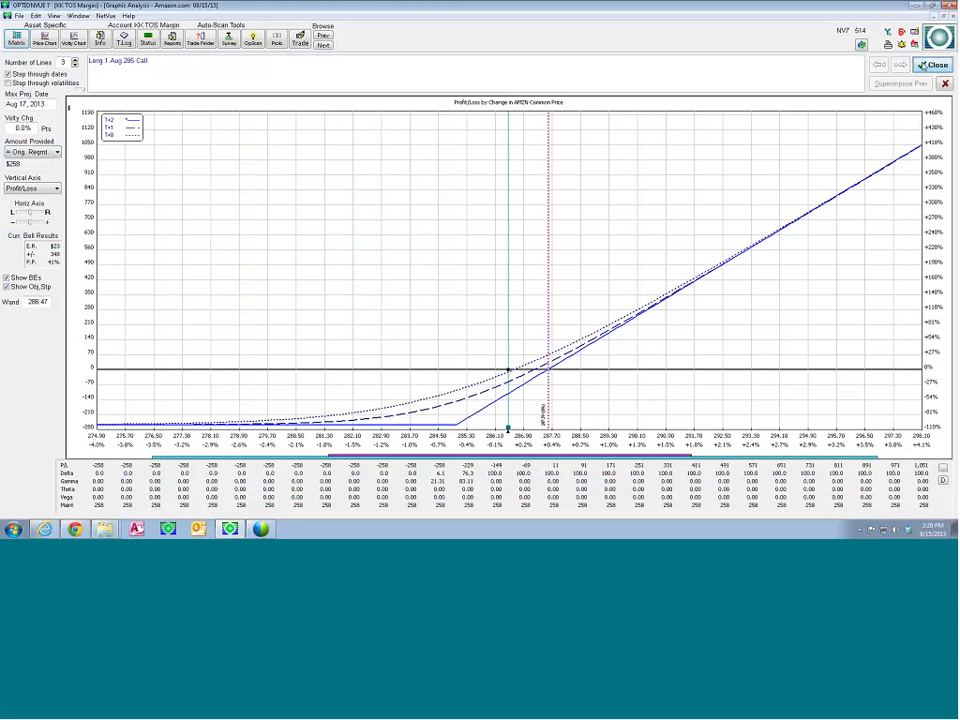
pyautogui.click(934, 65)
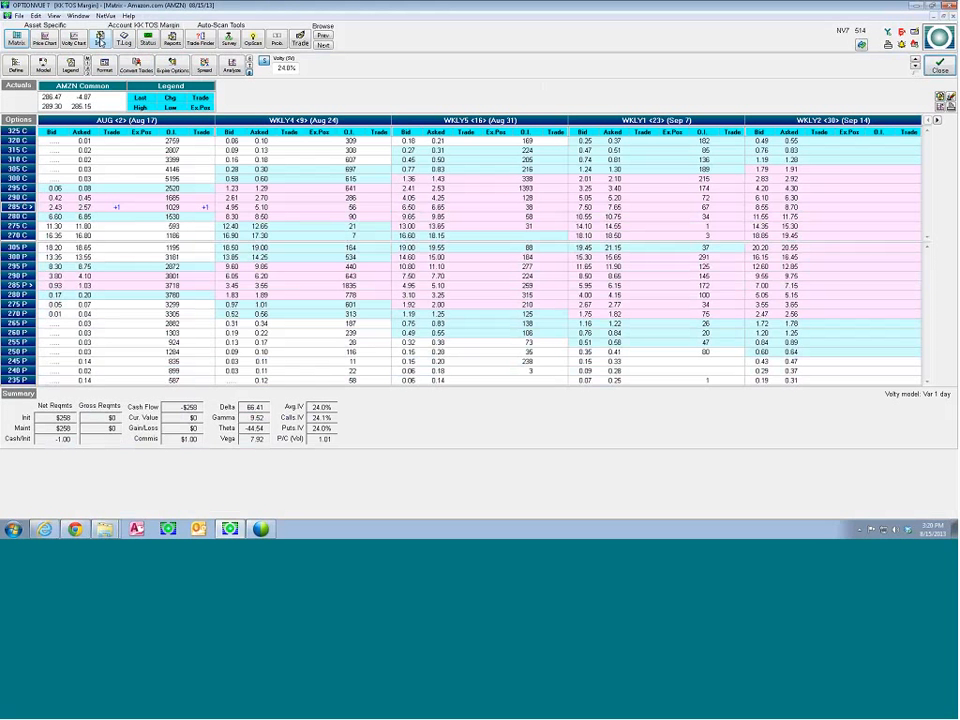
# Create a new account named Test 1 with a starting amount of 50,000
pyautogui.click(100, 40)
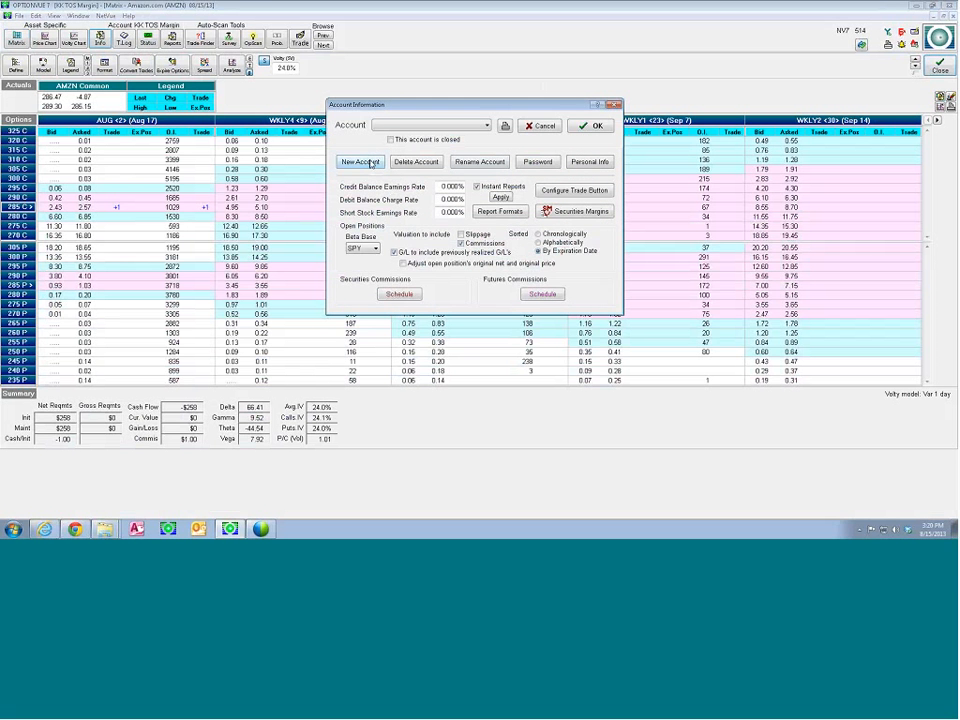
pyautogui.click(362, 162)
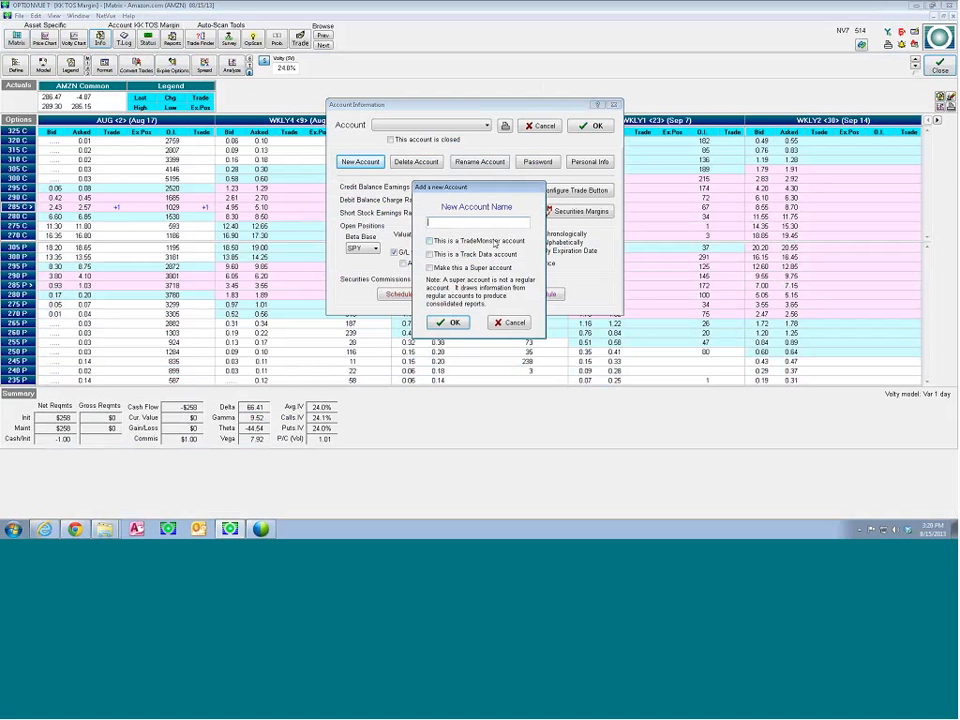
pyautogui.write('Test 1')
pyautogui.press('Return')
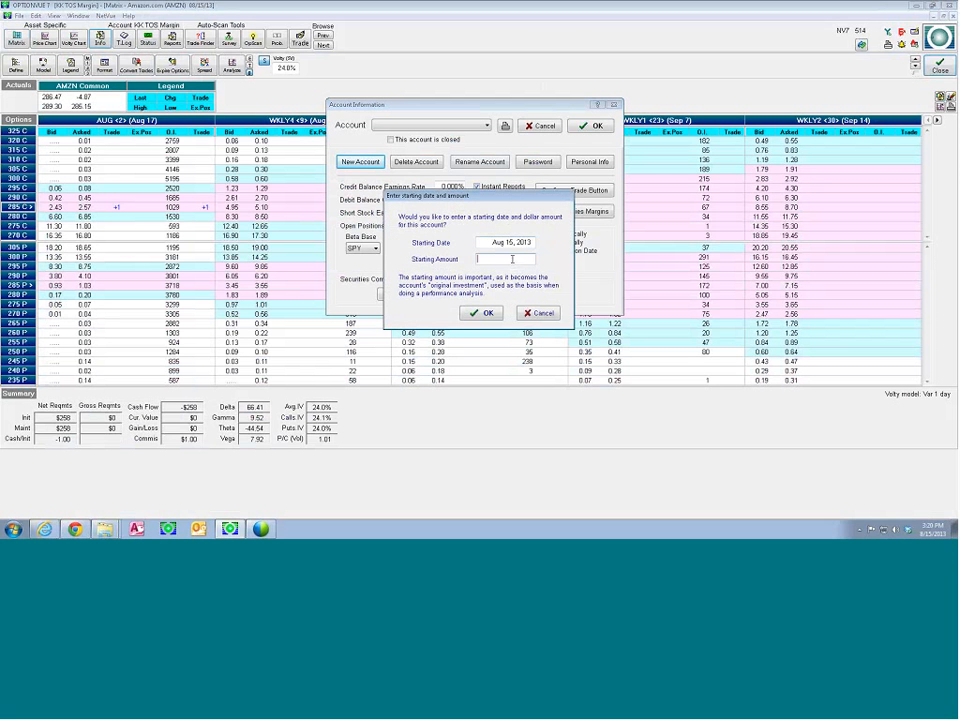
pyautogui.click(512, 259)
pyautogui.write('50000')
pyautogui.click(488, 313)
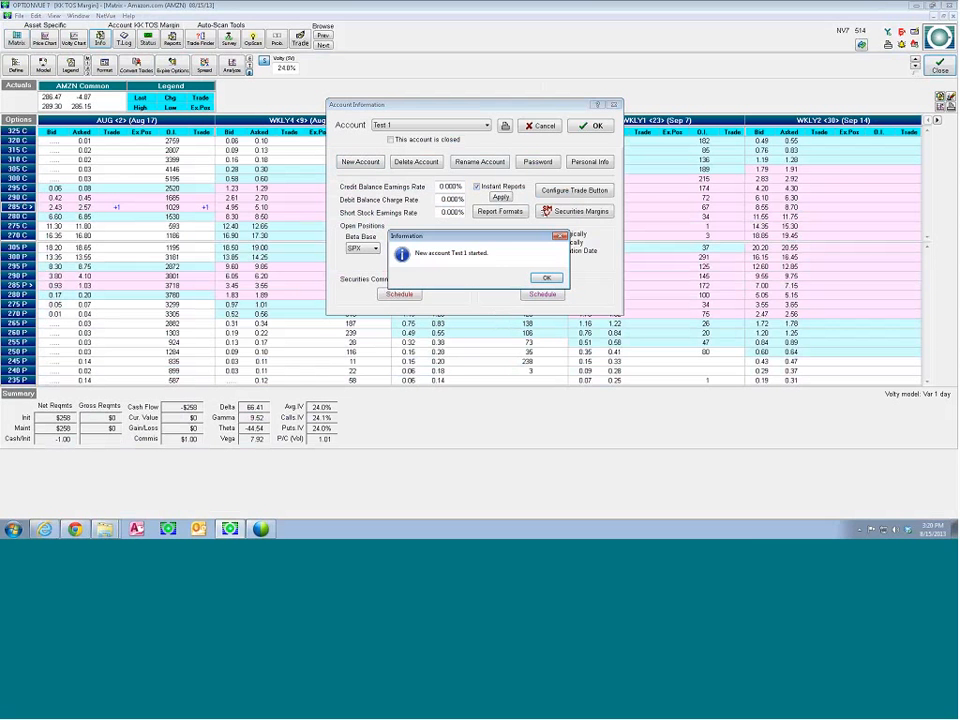
pyautogui.press('Return')
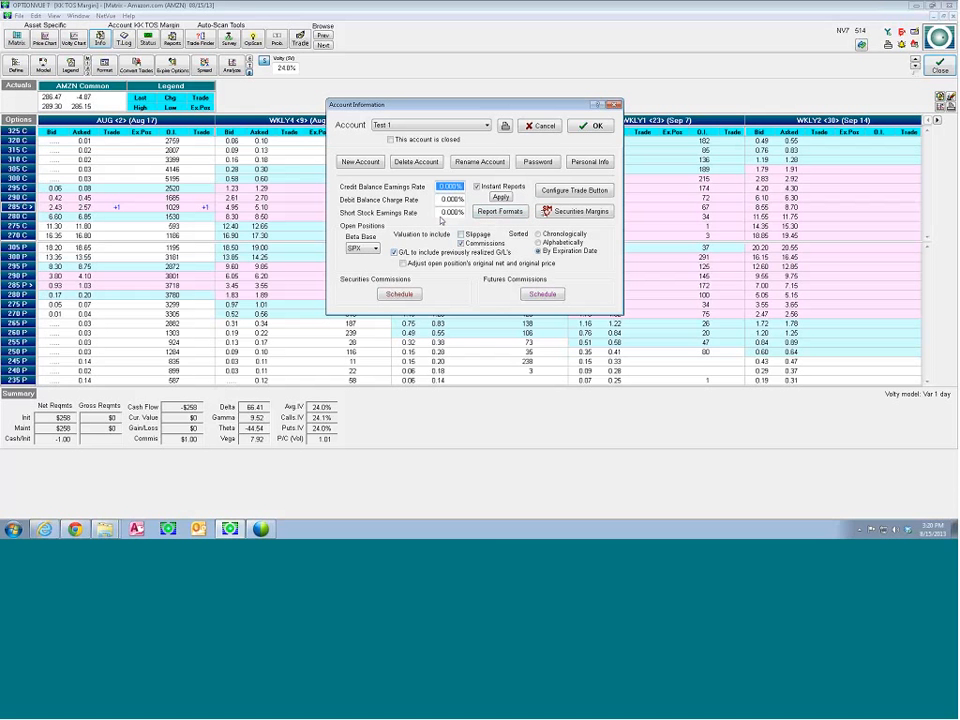
# Review the securities commission schedule of the Test 1 account and save the account information
pyautogui.click(399, 295)
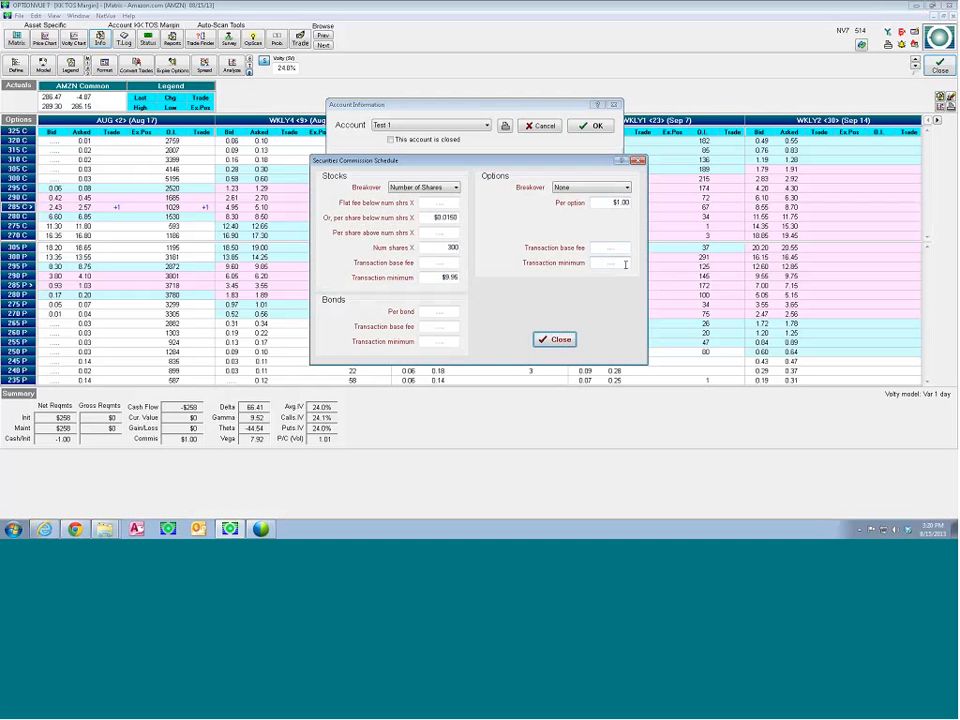
pyautogui.click(552, 339)
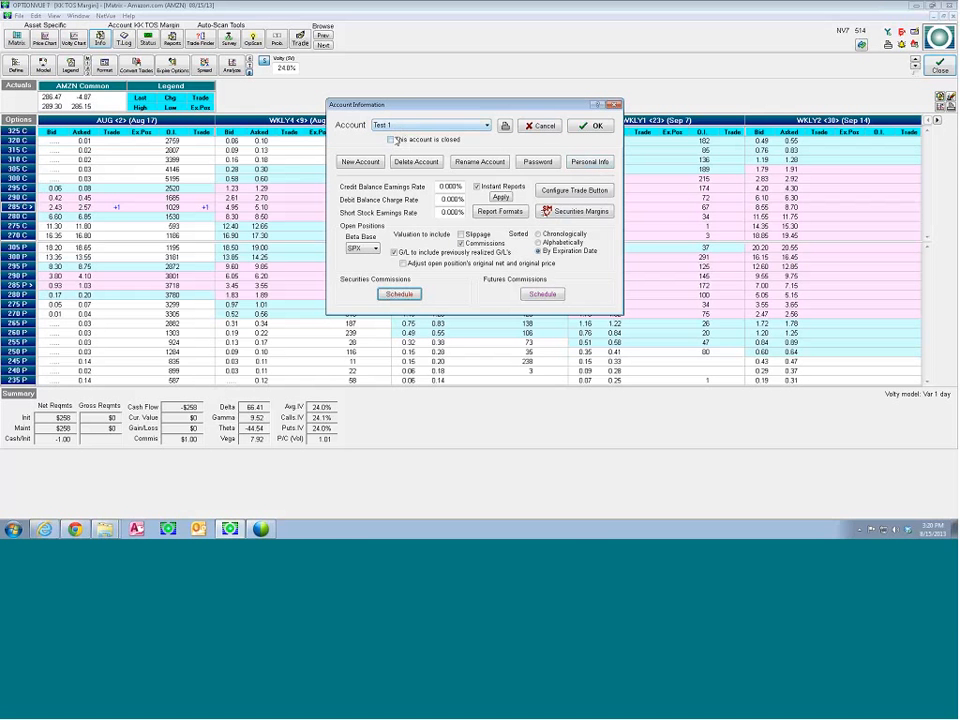
pyautogui.click(583, 126)
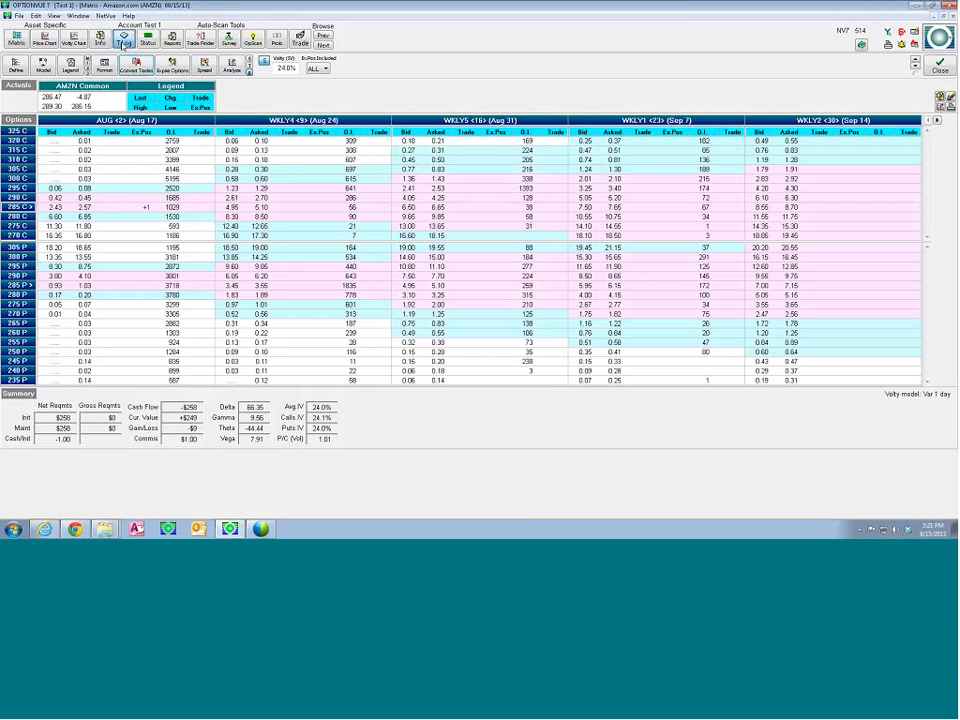
# Review the transaction log of the Test 1 account and close it
pyautogui.click(123, 42)
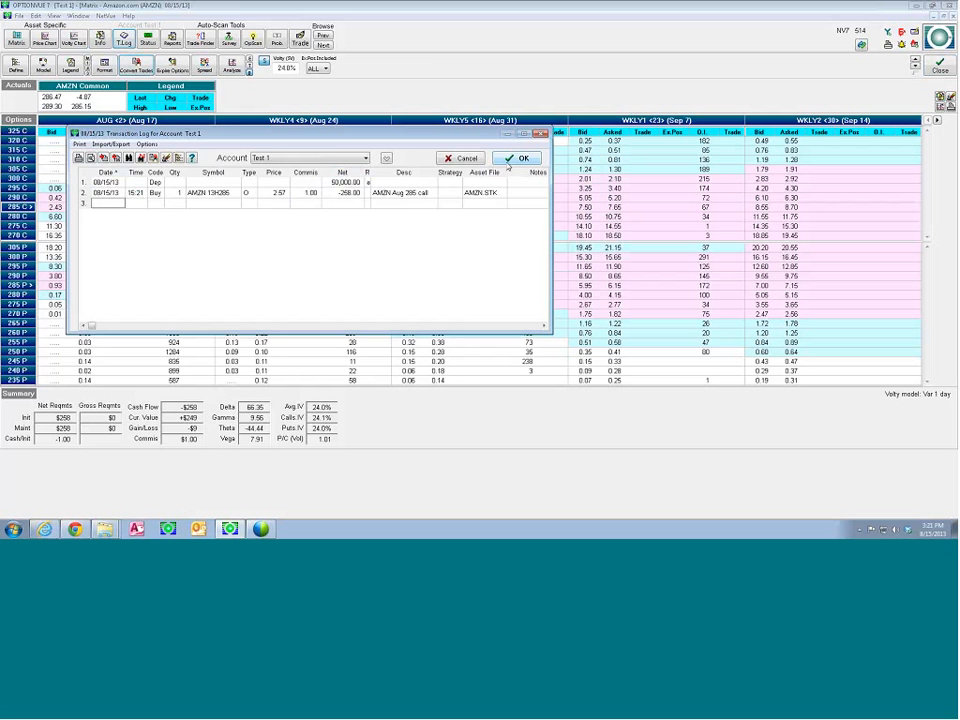
pyautogui.click(512, 160)
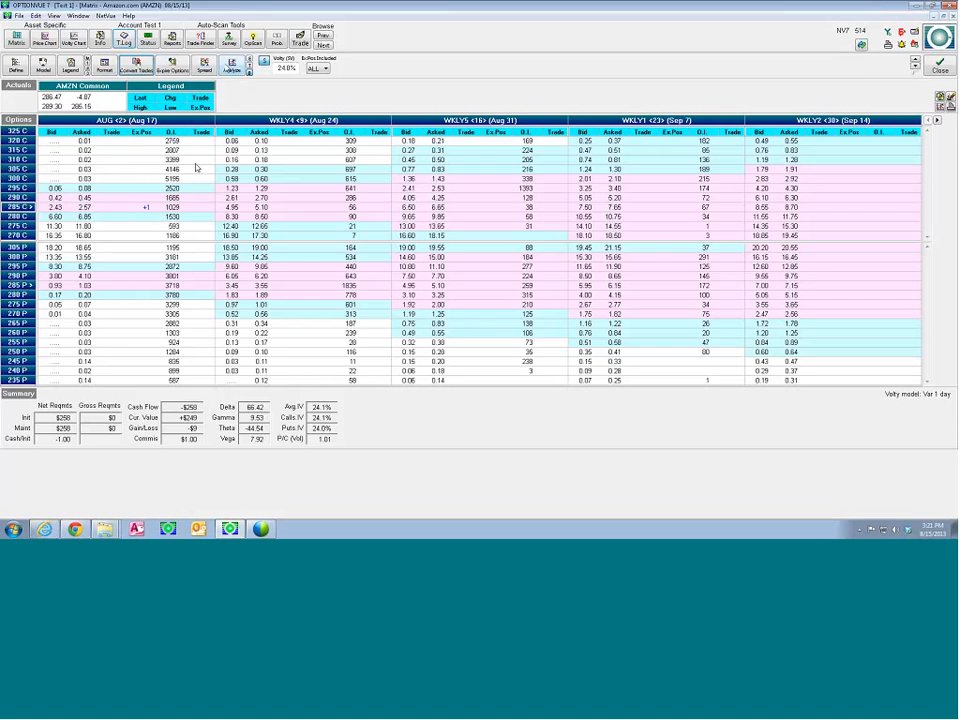
# Analyze the long Aug 285 call graphically and move the price wand to about 286.41 to read its values
pyautogui.click(232, 63)
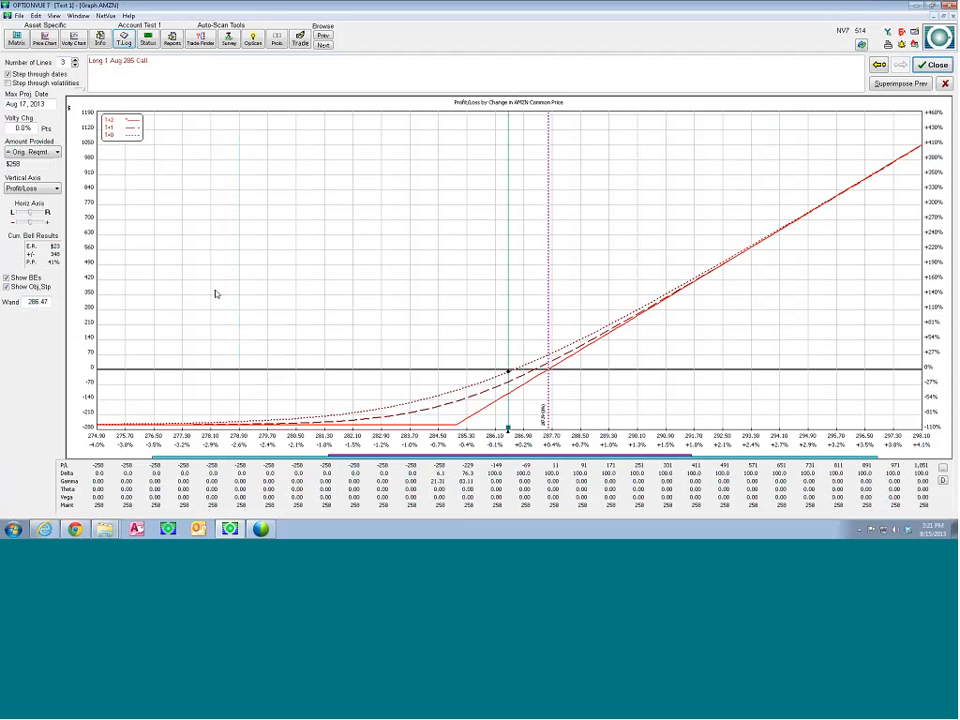
pyautogui.moveTo(510, 428)
pyautogui.mouseDown()
pyautogui.moveTo(644, 430)
pyautogui.moveTo(508, 429)
pyautogui.mouseUp()
pyautogui.moveTo(508, 430); pyautogui.dragTo(510, 430)
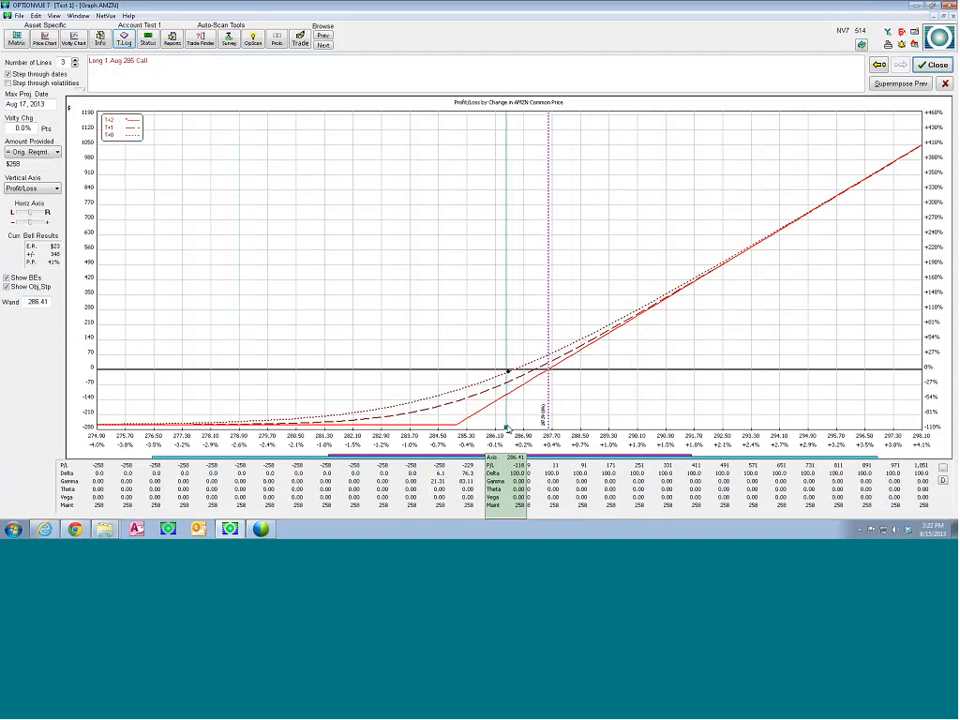
# Read the T+2 line's values with the price wand at about 284.28 and 291.56
pyautogui.moveTo(510, 430); pyautogui.dragTo(431, 428)
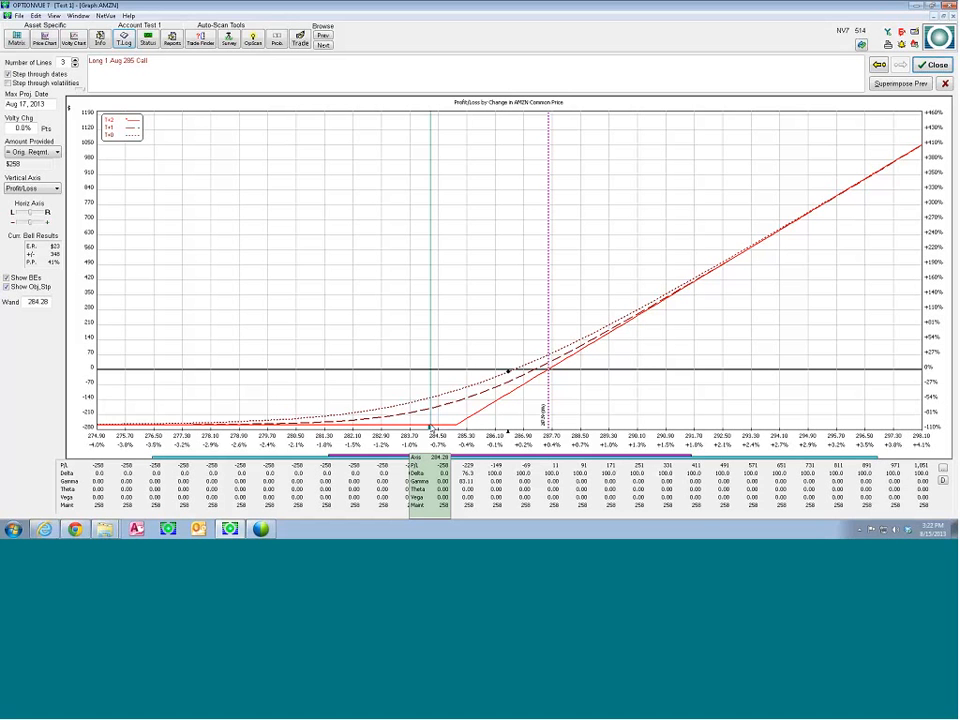
pyautogui.moveTo(431, 428); pyautogui.dragTo(692, 432)
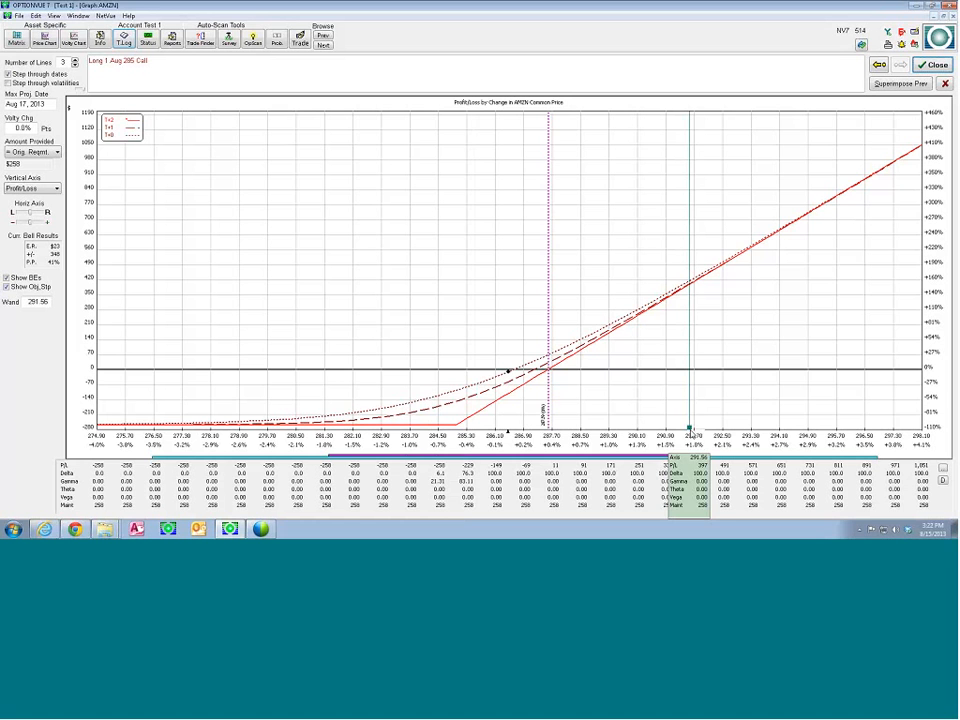
pyautogui.moveTo(692, 433); pyautogui.dragTo(692, 433)
# Read the T+1 line's values near 291.56 and the T+0 line's values down to about 287.48 with the price wand
pyautogui.click(117, 128)
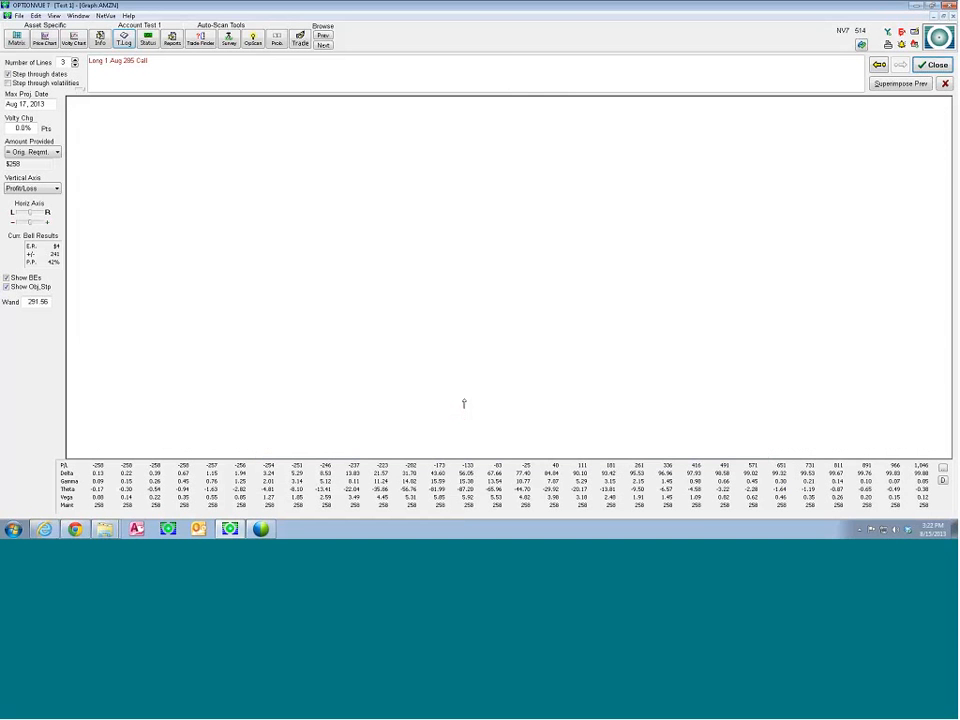
pyautogui.moveTo(690, 428)
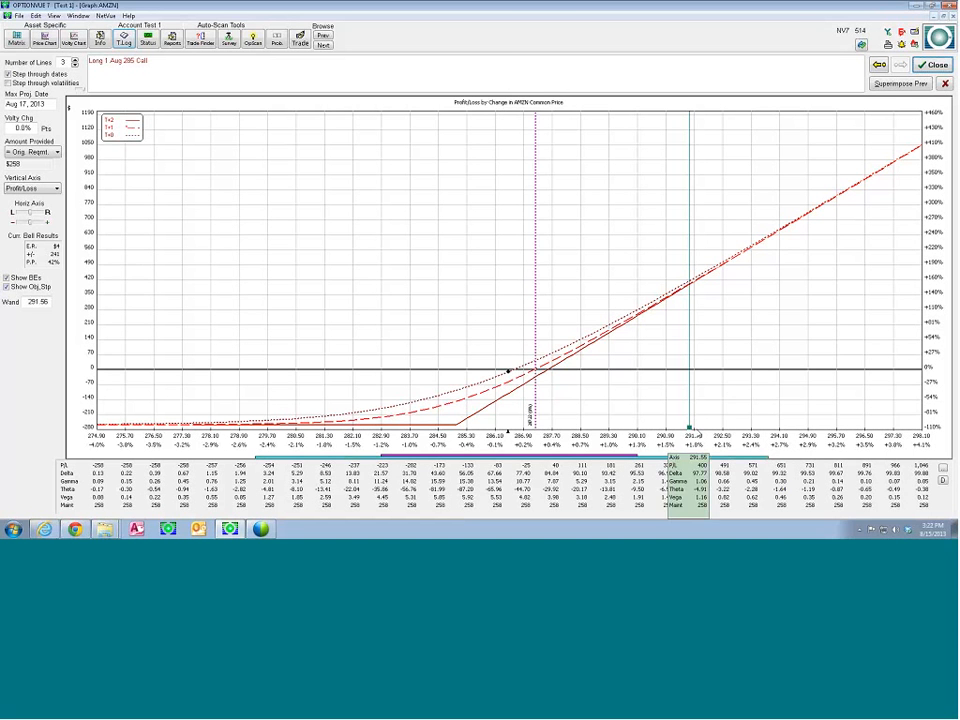
pyautogui.moveTo(690, 428); pyautogui.dragTo(692, 427)
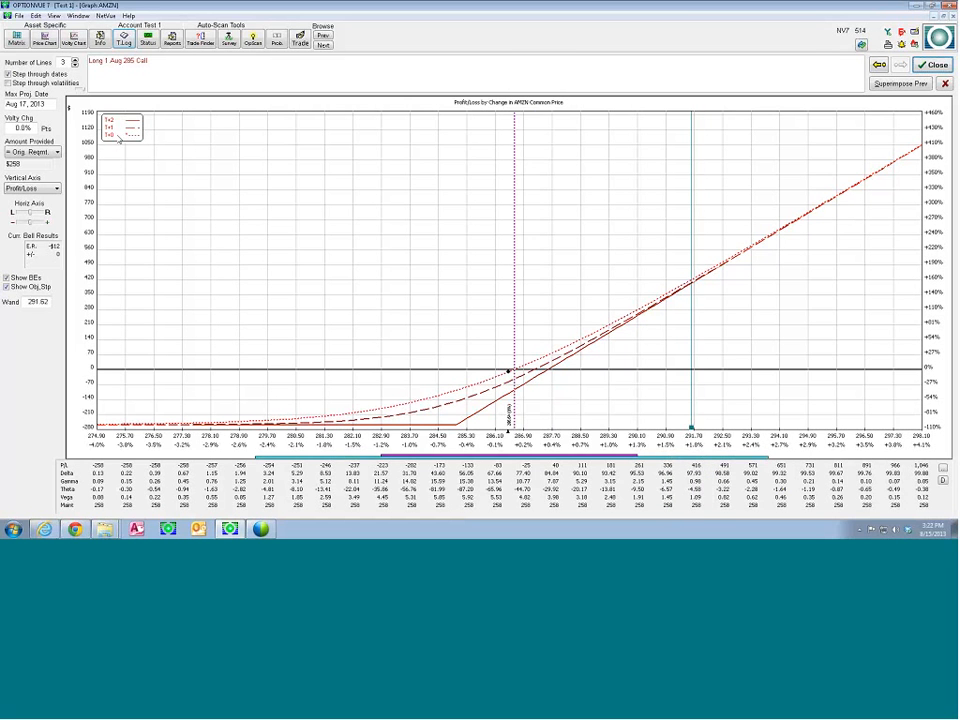
pyautogui.moveTo(692, 428); pyautogui.dragTo(690, 427)
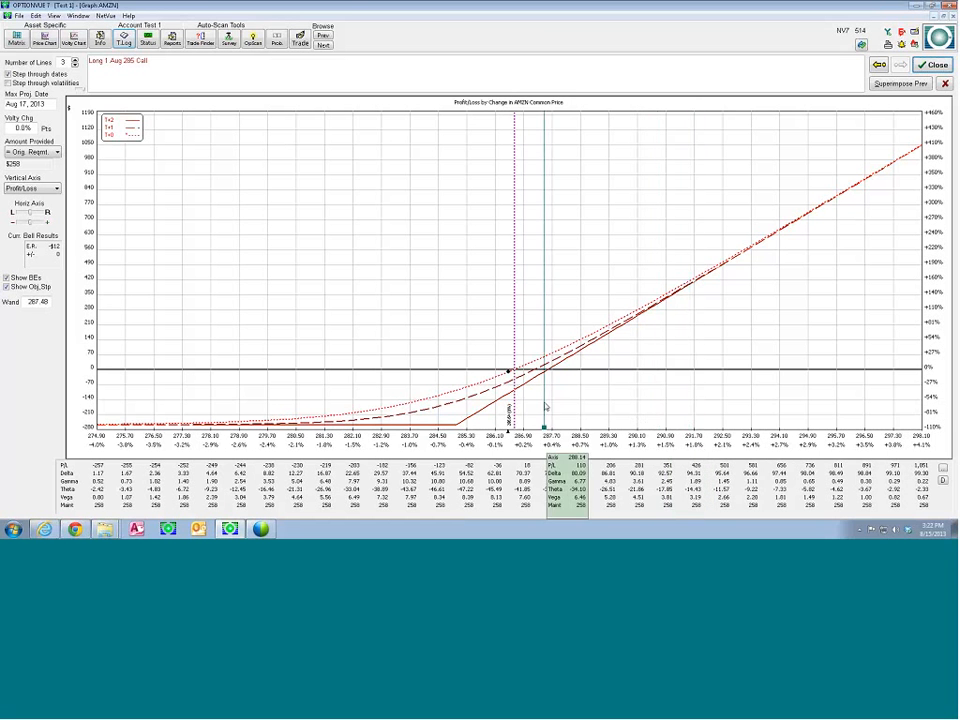
# Close the graph and delete the long Aug 285 call position from the Matrix
pyautogui.click(933, 64)
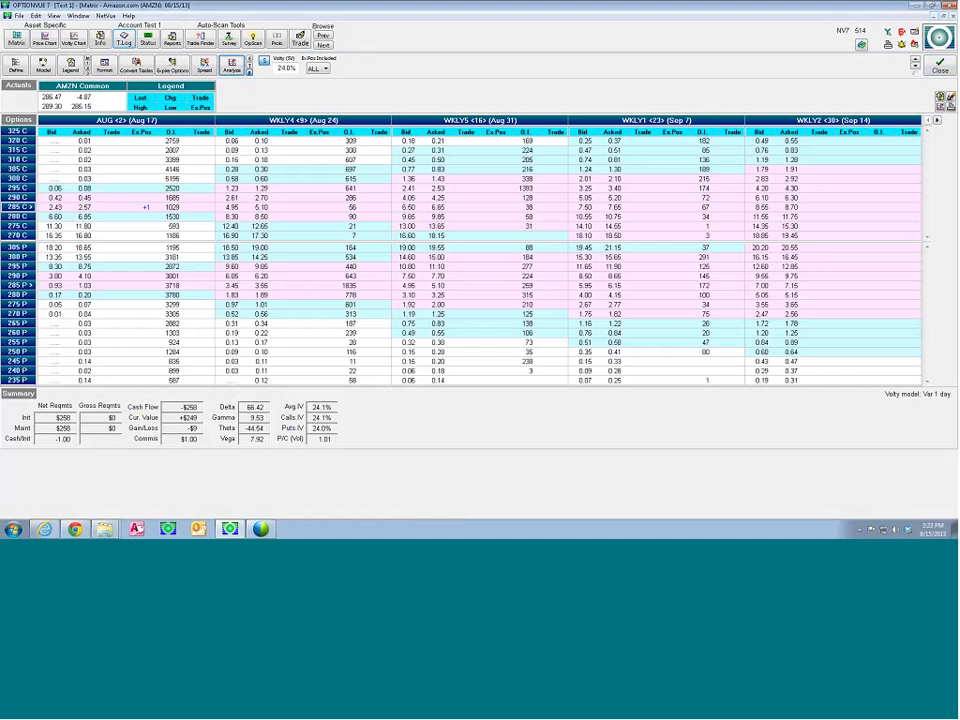
pyautogui.click(142, 207)
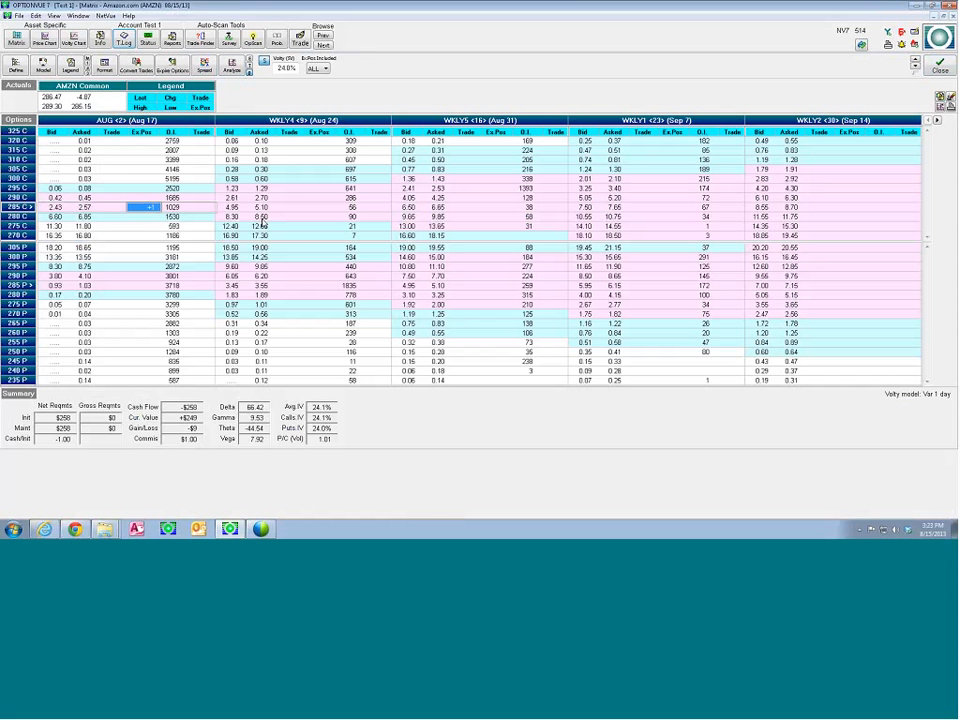
pyautogui.press('Delete')
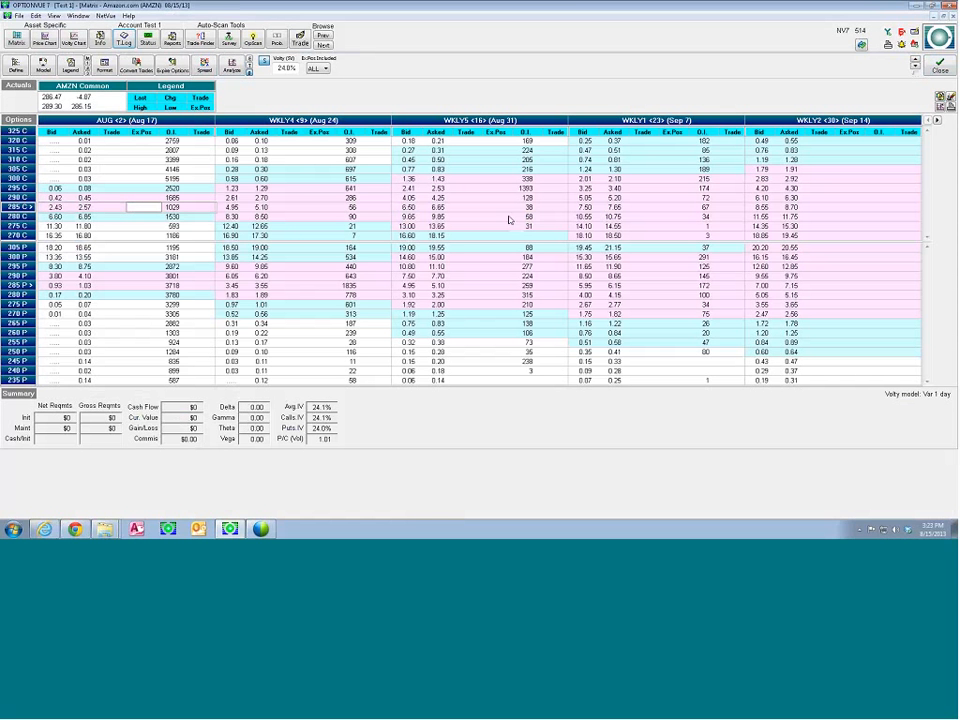
# Enter hypothetical trades of -5 WKLY4 300 calls and +5 WKLY4 310 calls in the Matrix
pyautogui.click(288, 179)
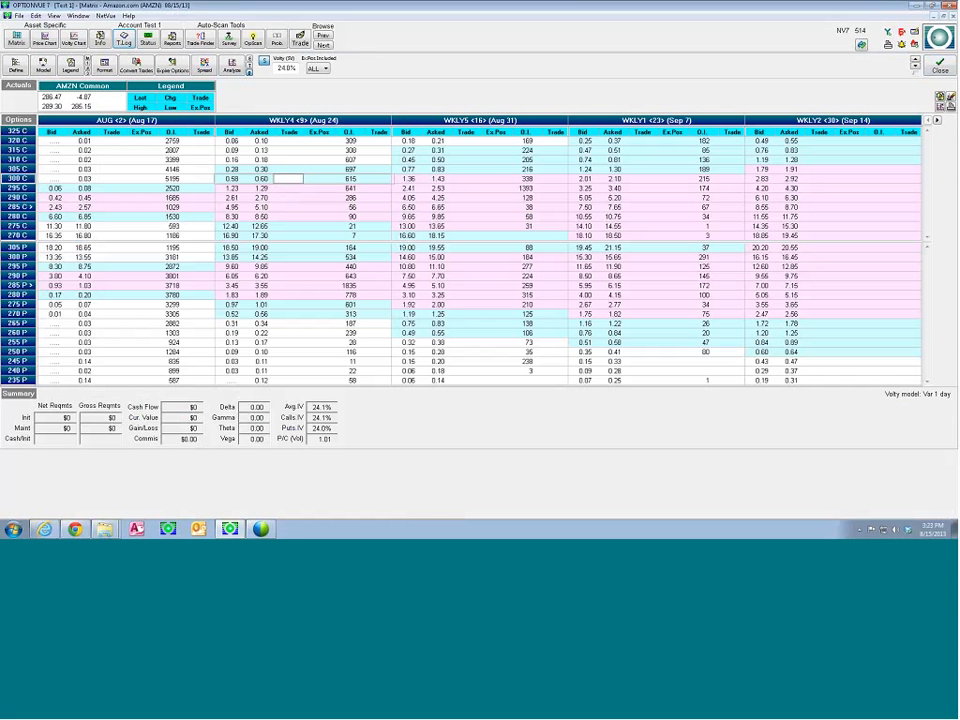
pyautogui.write('-5')
pyautogui.press('Return')
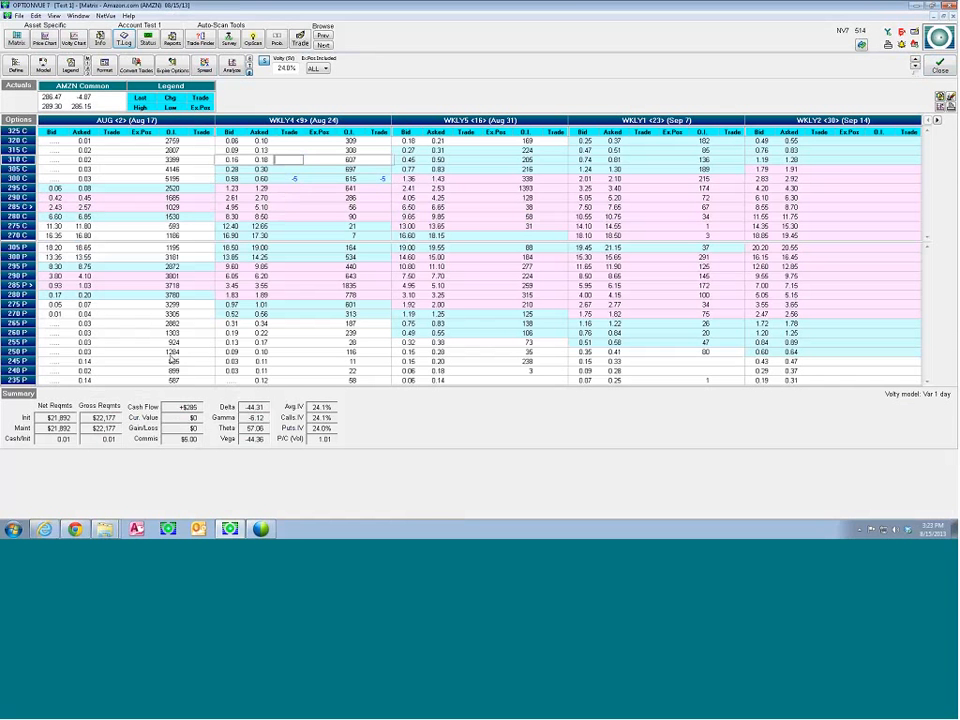
pyautogui.write('5')
pyautogui.press('Return')
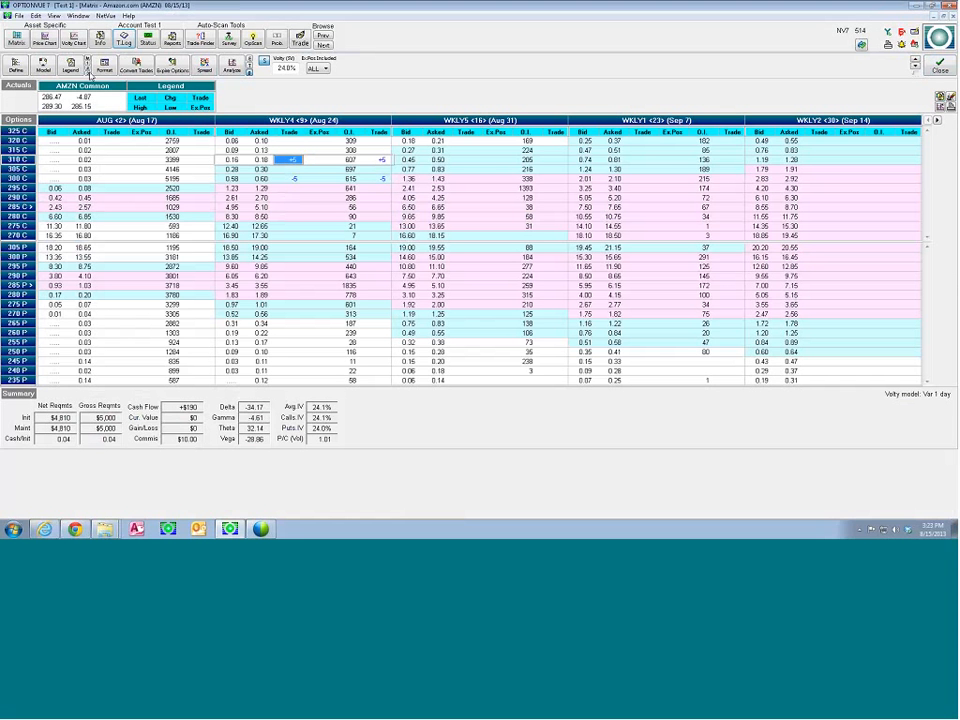
# Switch the Matrix to the format showing MIV and Theta, and enter trades of -5 WKLY4 275 puts and +5 WKLY4 265 puts
pyautogui.click(88, 72)
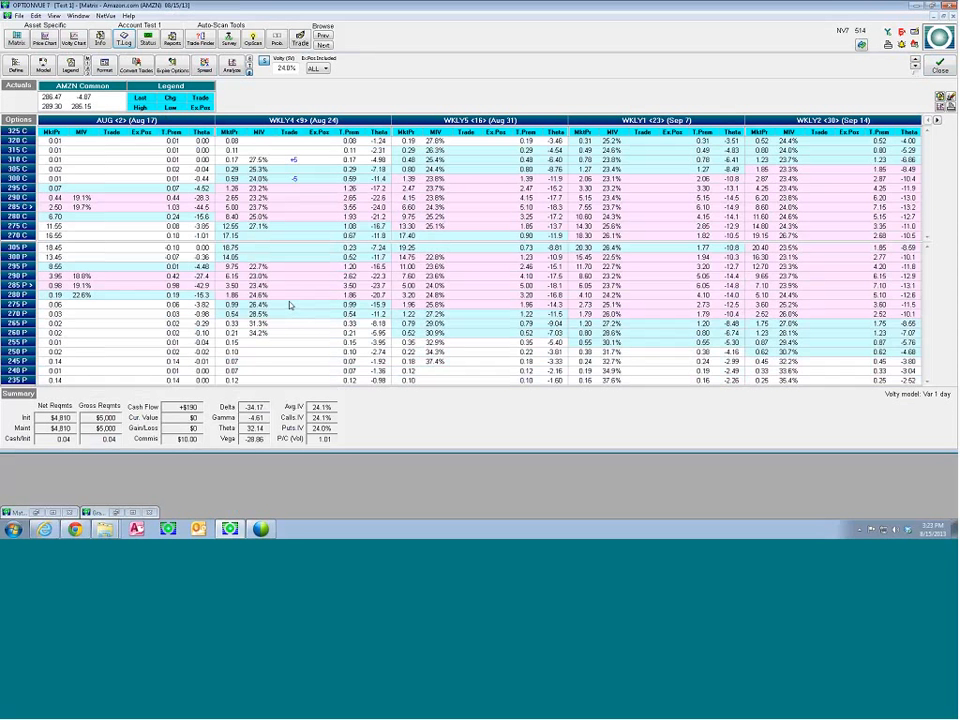
pyautogui.click(290, 305)
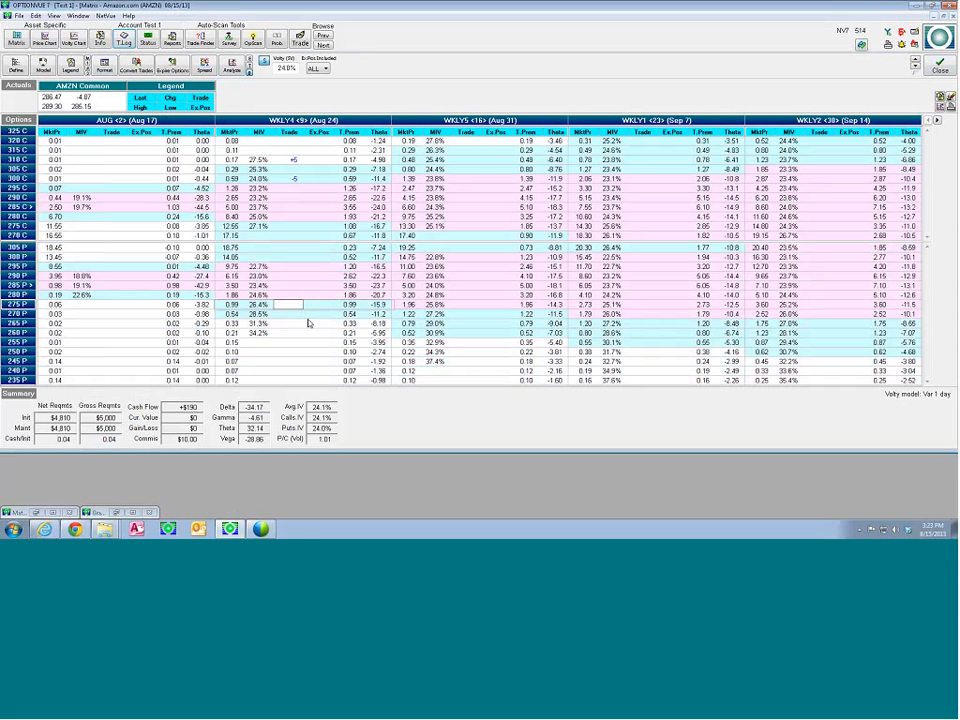
pyautogui.write('-5')
pyautogui.press('Return')
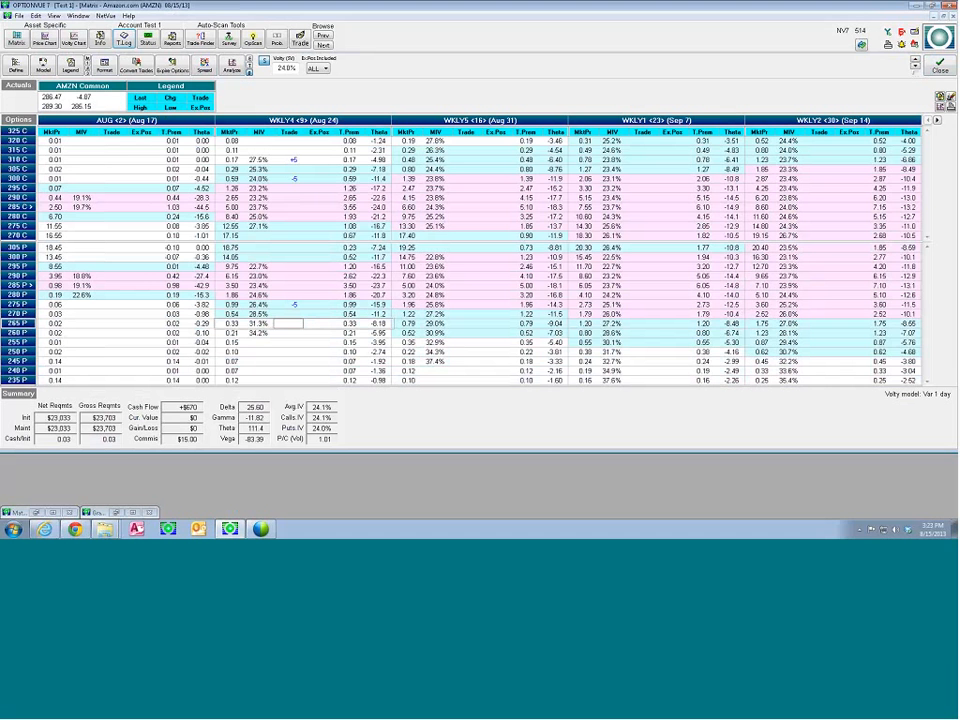
pyautogui.write('-5')
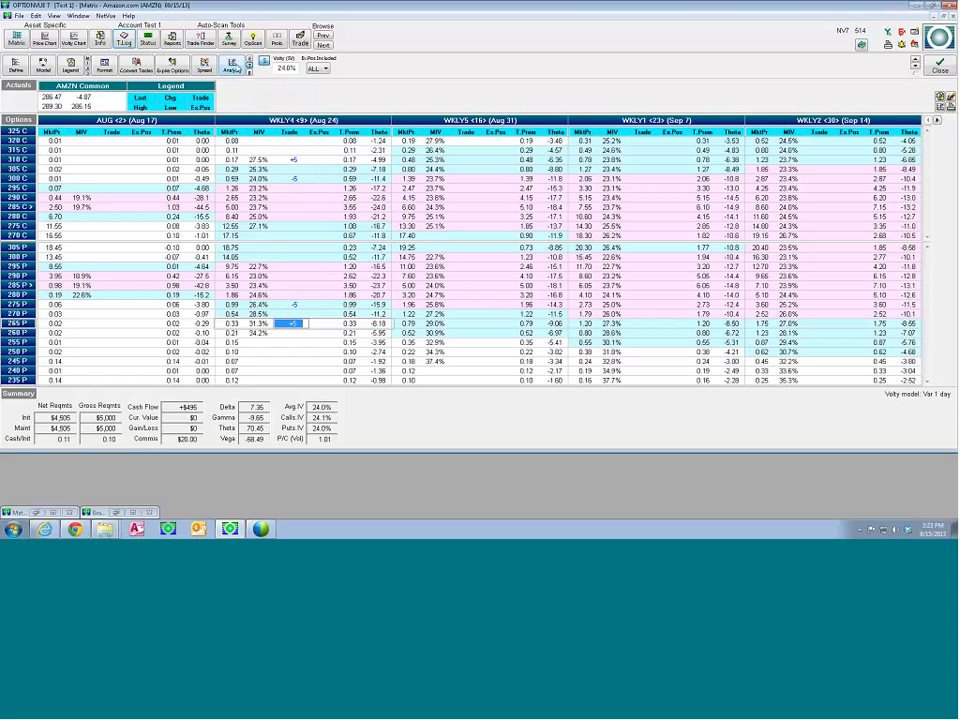
# Analyze the four-leg WKLY4 position graphically and adjust the horizontal price range to about 260.74 to 312.26
pyautogui.click(233, 67)
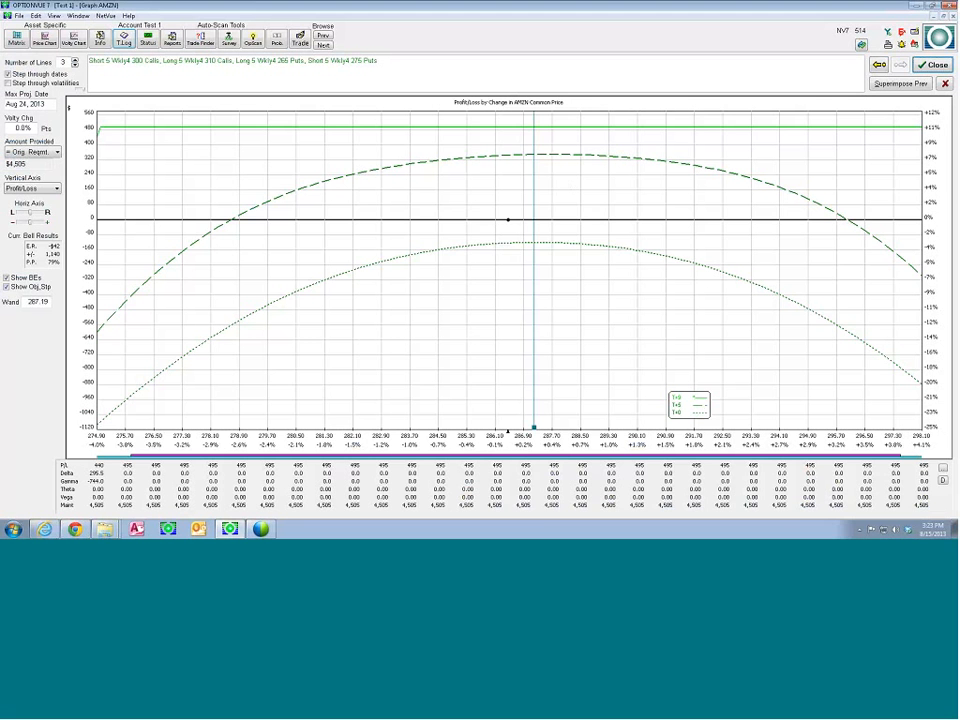
pyautogui.moveTo(412, 444); pyautogui.dragTo(388, 436)
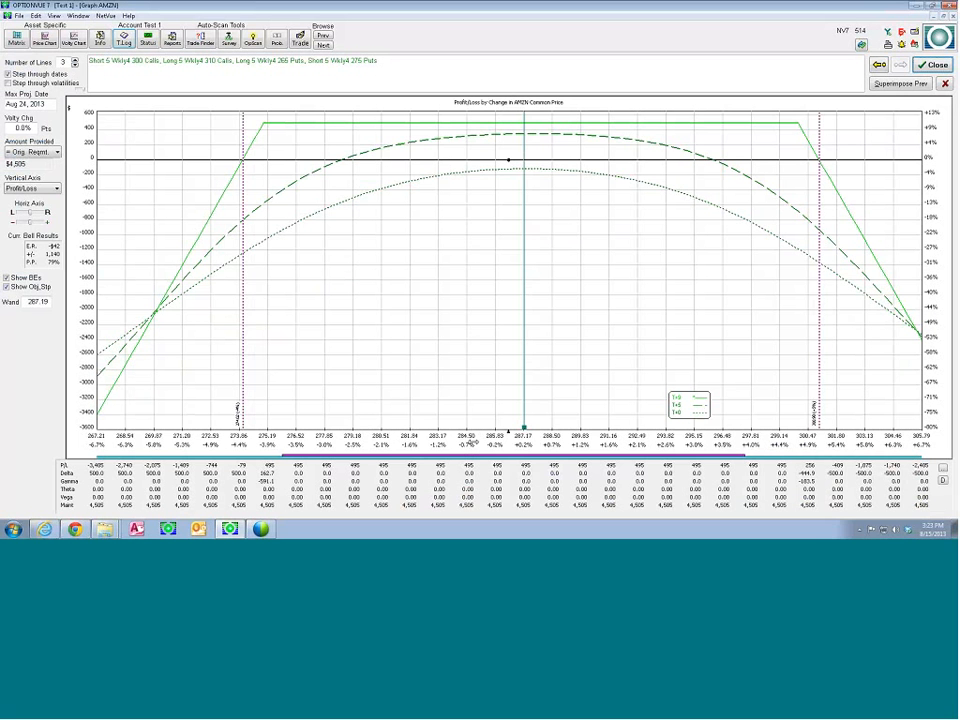
pyautogui.moveTo(472, 441); pyautogui.dragTo(388, 443)
pyautogui.moveTo(449, 442); pyautogui.dragTo(426, 435)
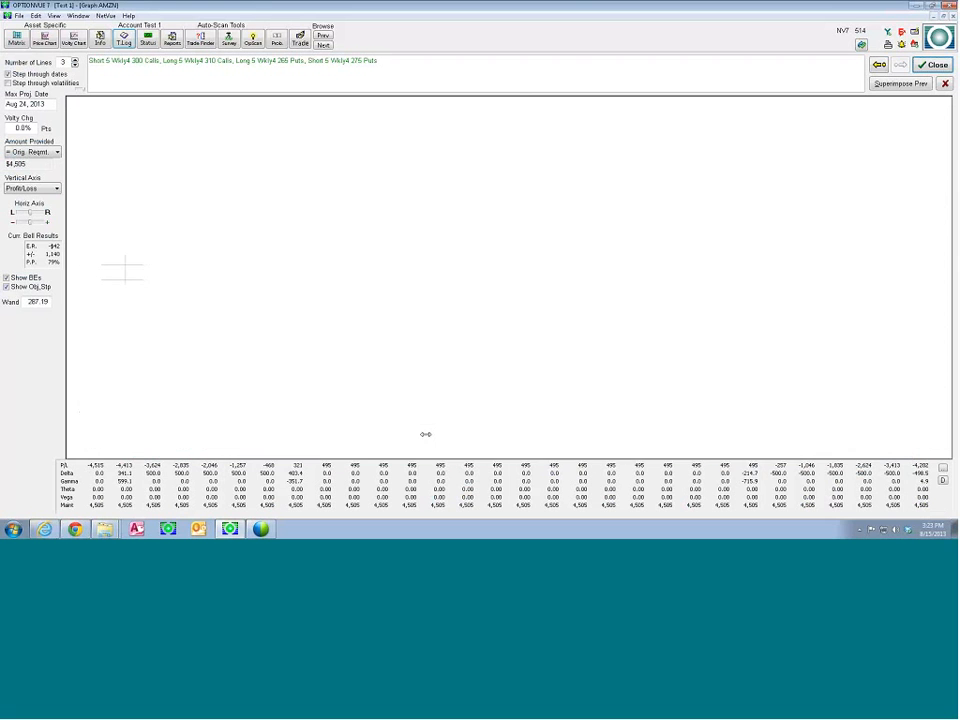
pyautogui.click(18, 225)
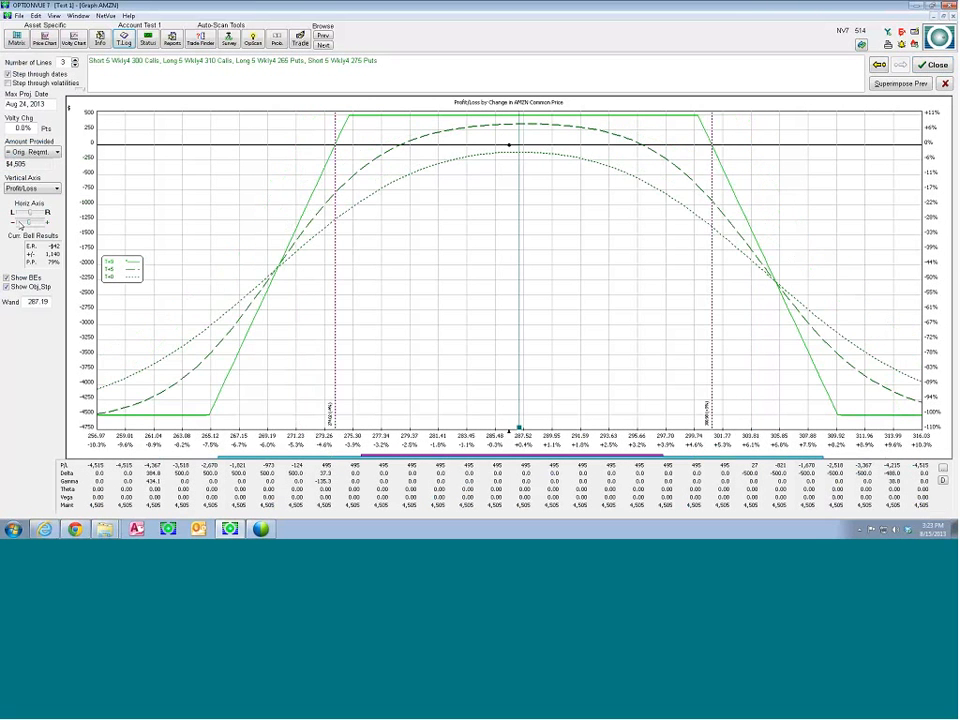
pyautogui.click(20, 225)
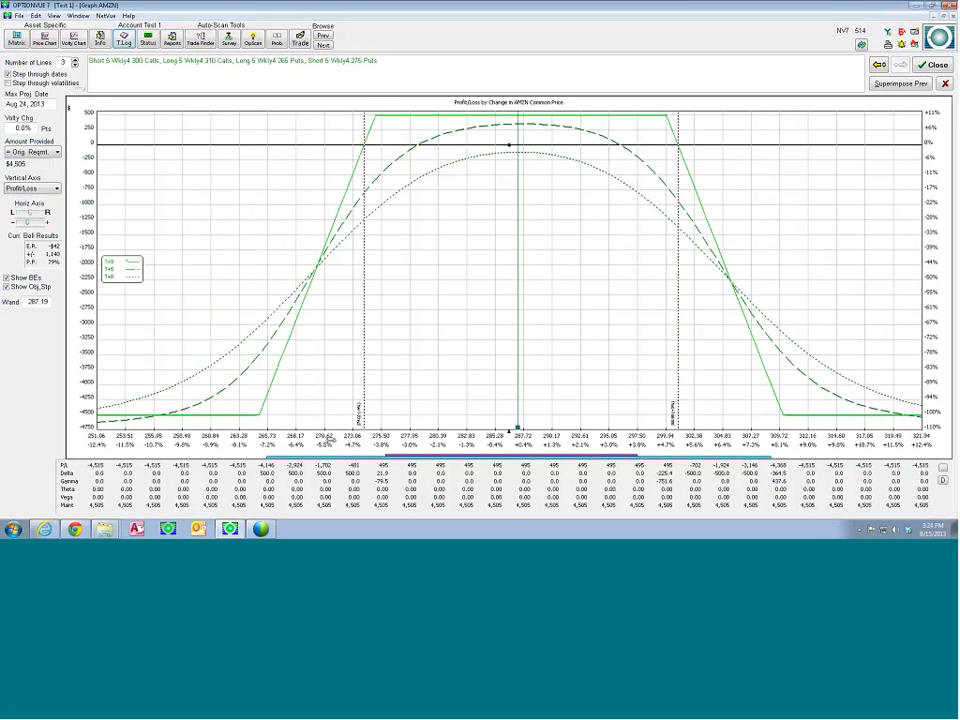
pyautogui.moveTo(331, 440); pyautogui.dragTo(375, 442)
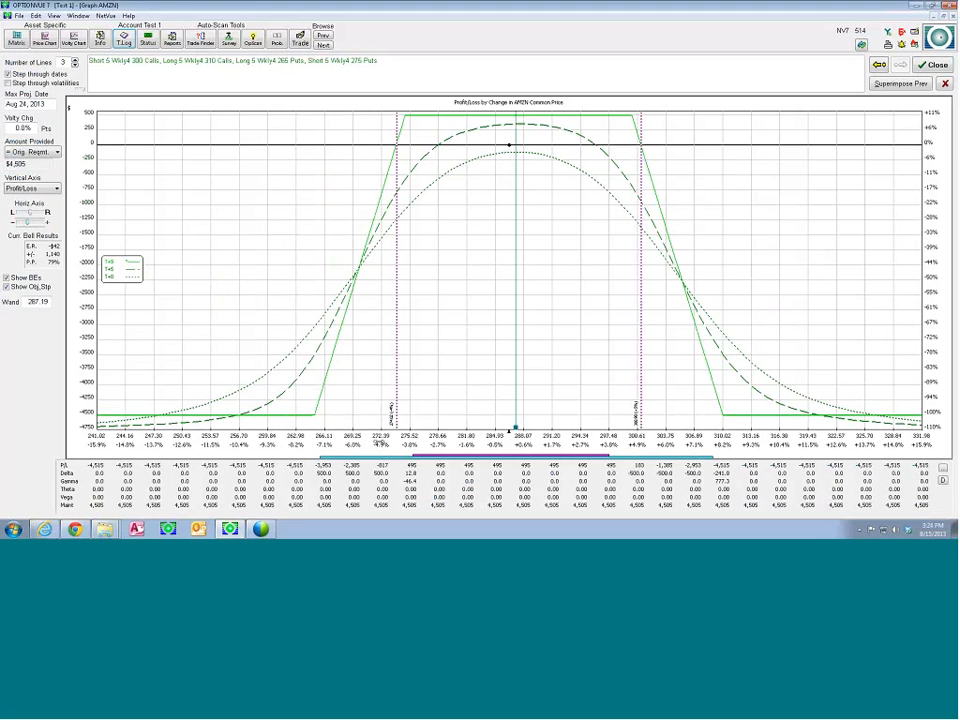
pyautogui.moveTo(381, 442); pyautogui.dragTo(467, 441)
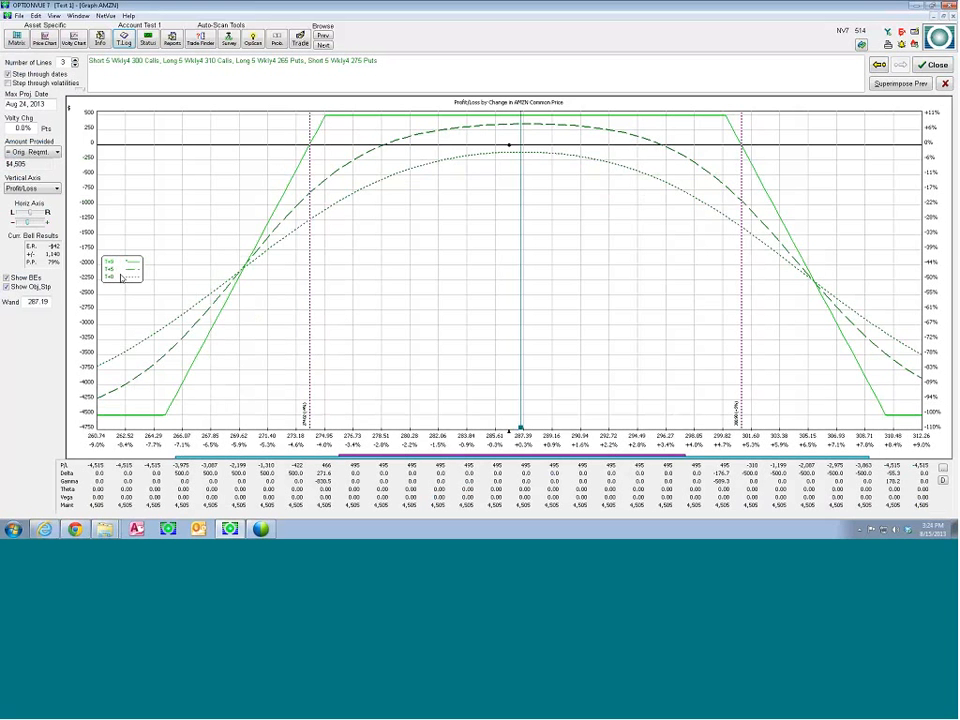
# Increase the number of graph lines to 5, make the T+5 line current and move the price wand to about 286.48
pyautogui.click(74, 60)
pyautogui.click(74, 60)
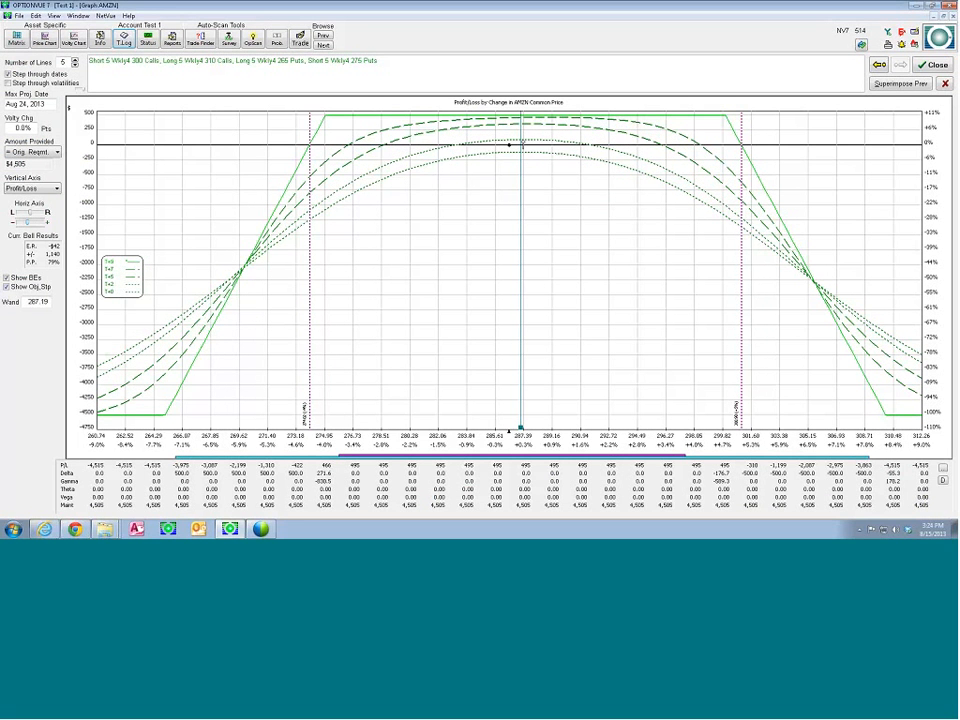
pyautogui.click(510, 128)
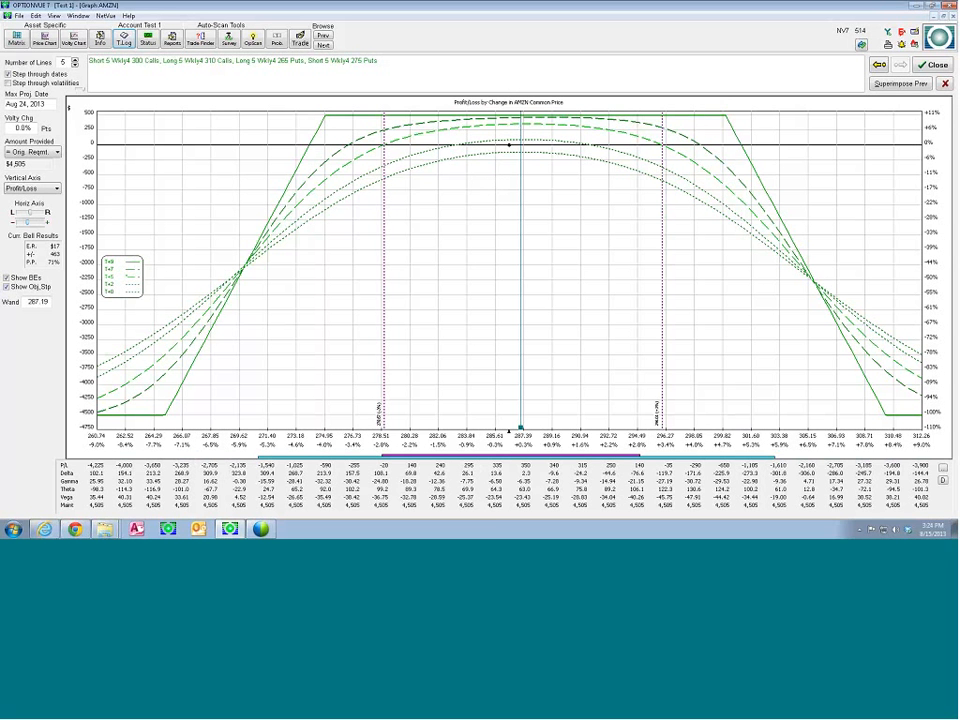
pyautogui.moveTo(520, 428)
pyautogui.moveTo(520, 428); pyautogui.dragTo(511, 428)
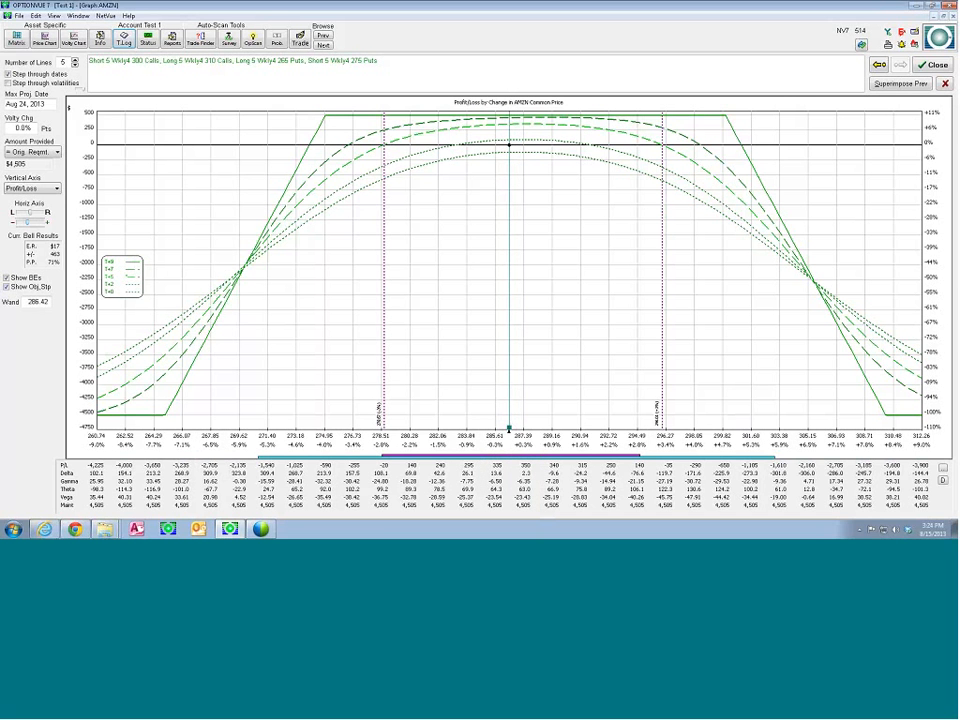
# Change the graph's vertical axis to Yield and read the T+2 line's values with the price wand at about 286.45
pyautogui.click(43, 189)
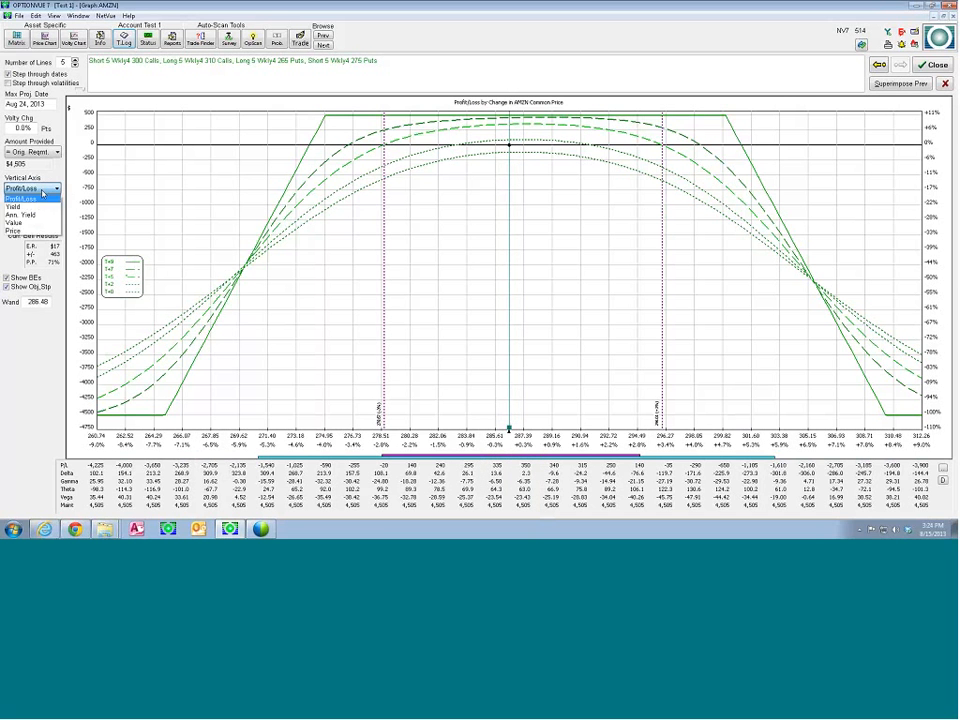
pyautogui.click(30, 199)
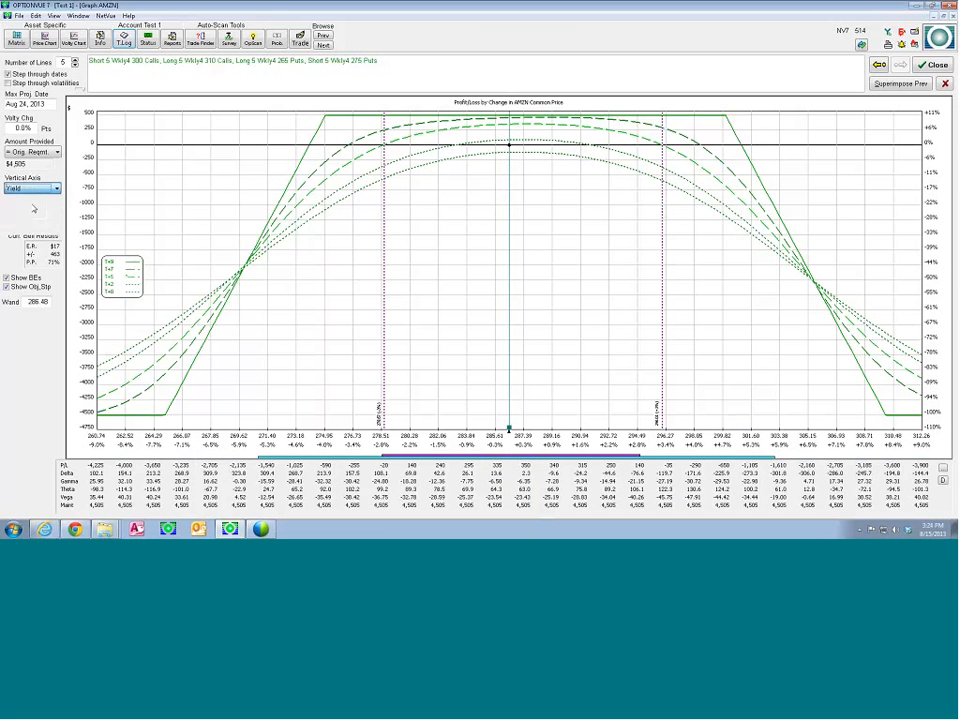
pyautogui.click(510, 428)
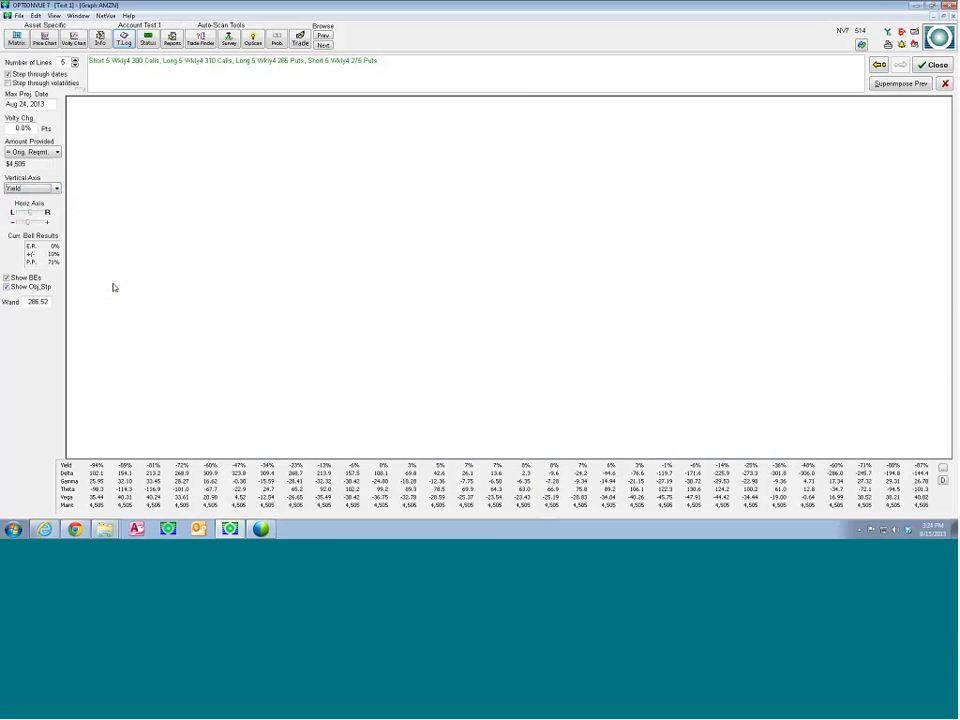
pyautogui.click(511, 431)
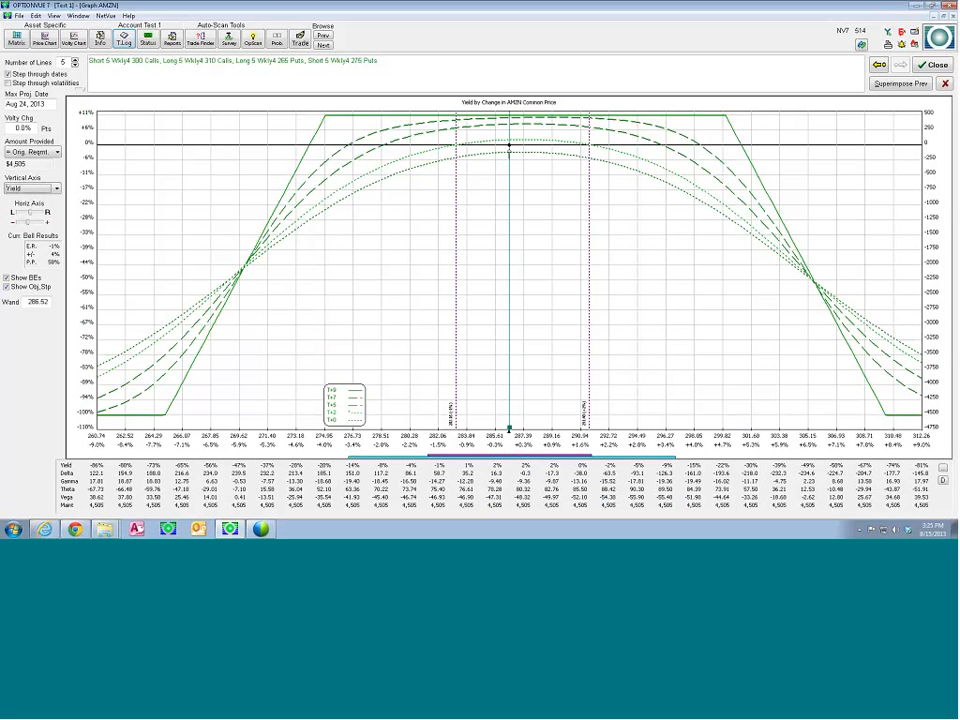
pyautogui.click(511, 429)
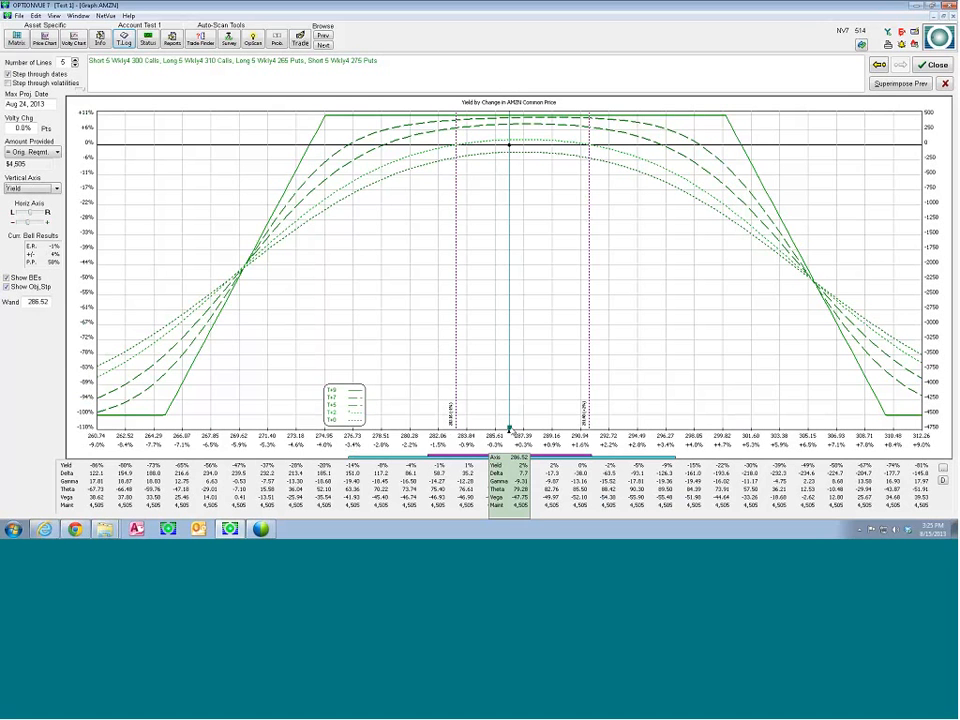
pyautogui.moveTo(511, 429); pyautogui.dragTo(509, 429)
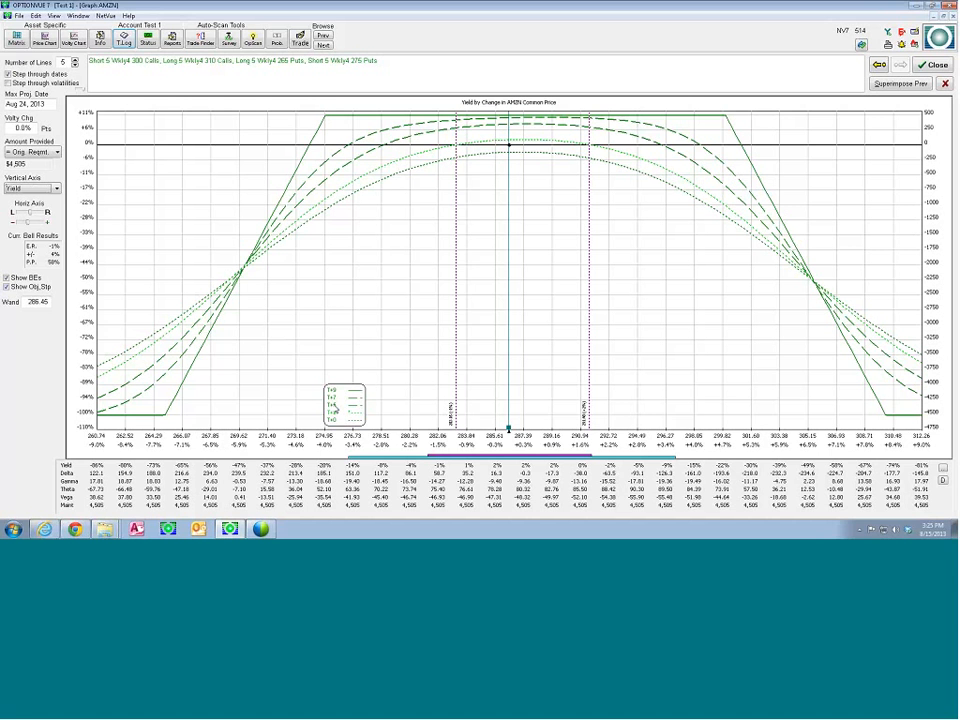
# Set the second projection date to Aug 18, 2013 and apply it to the graph
pyautogui.click(338, 410)
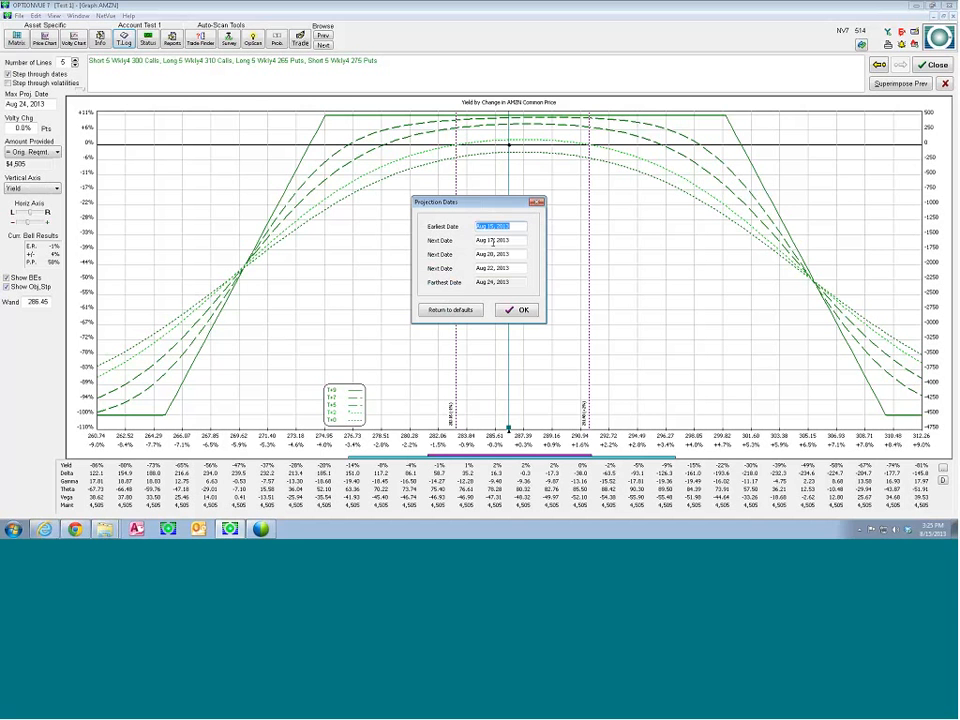
pyautogui.click(493, 241)
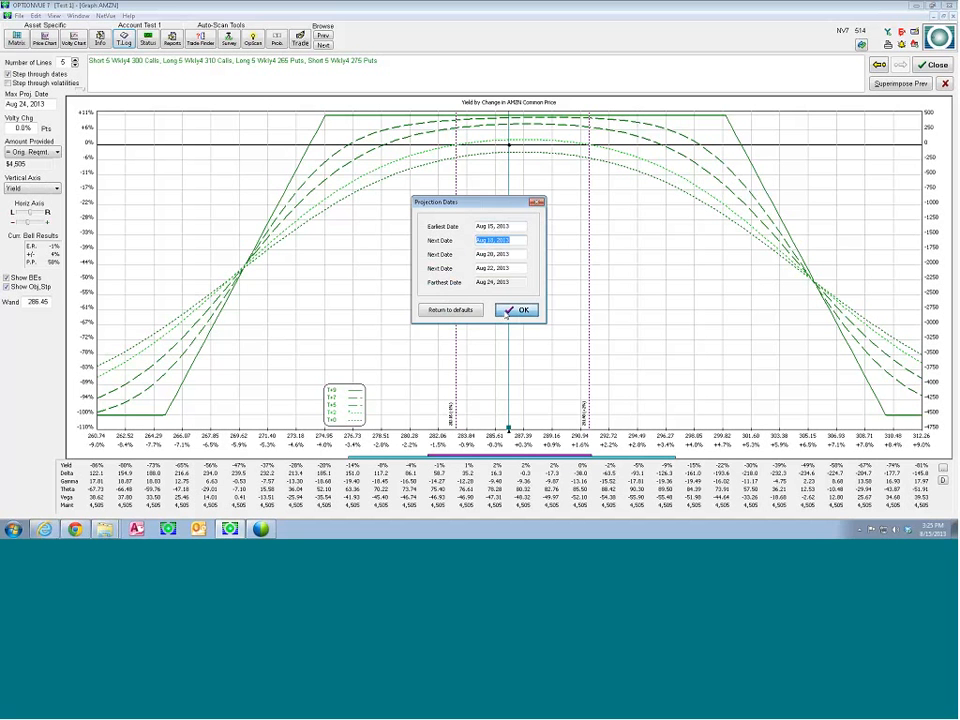
pyautogui.click(510, 312)
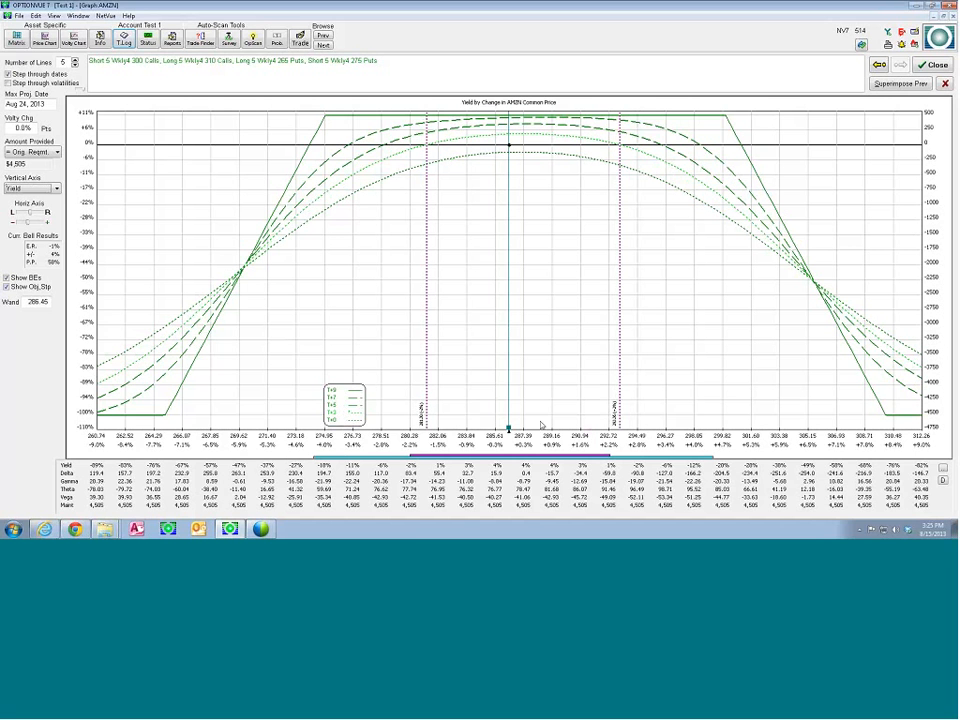
# Move the price wand to about 287.11, leave the graph and view the proposed WKLY4 iron condor's graph again from the matrix
pyautogui.moveTo(509, 429); pyautogui.dragTo(519, 429)
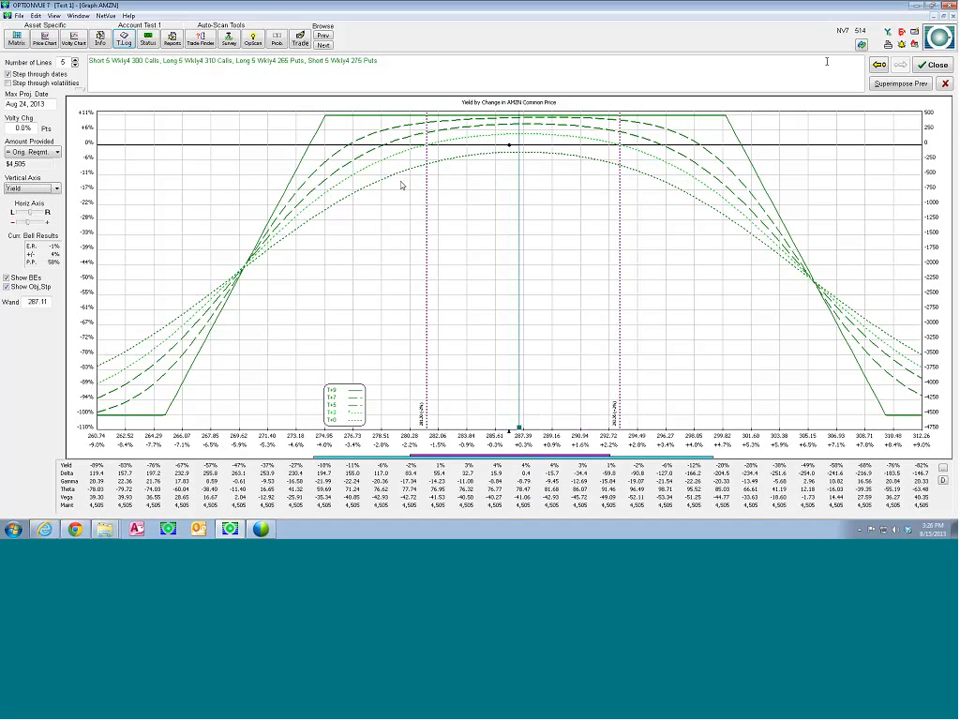
pyautogui.click(944, 66)
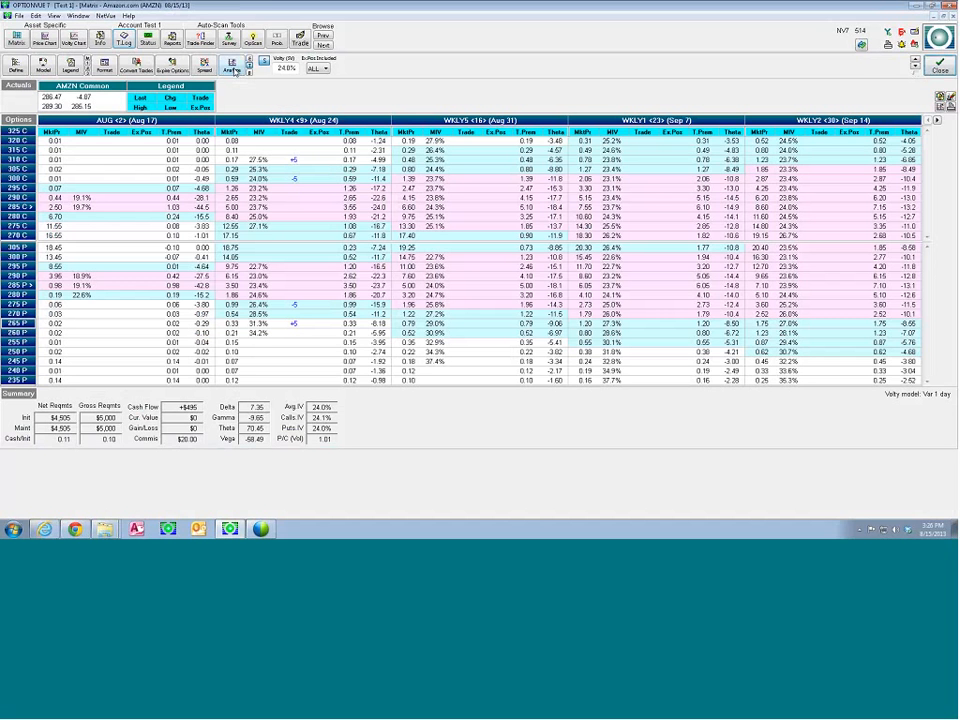
pyautogui.click(232, 67)
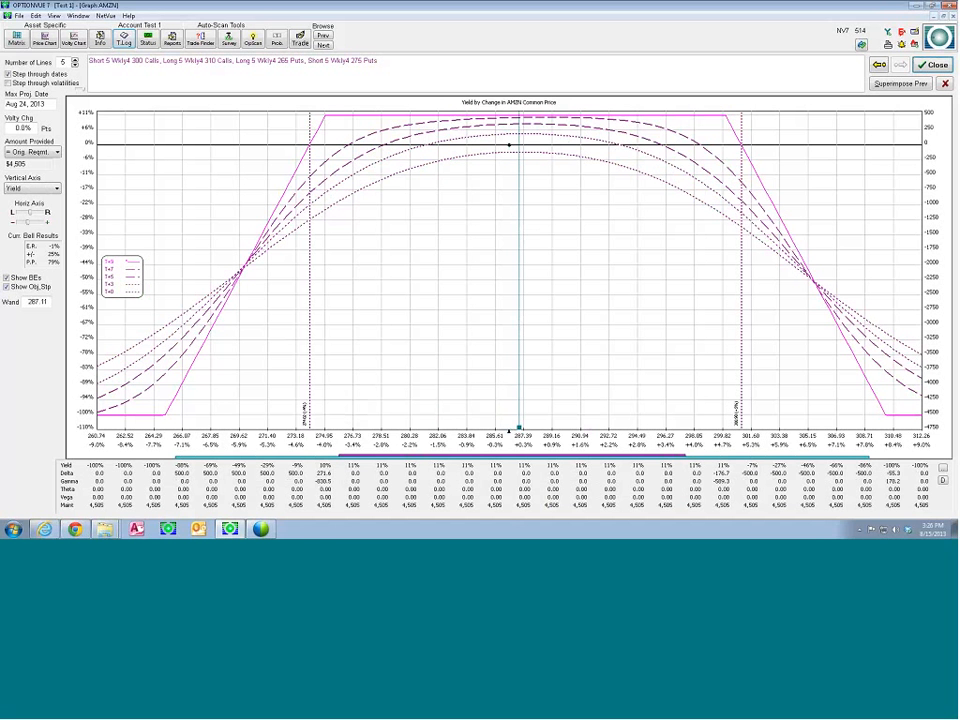
pyautogui.click(934, 64)
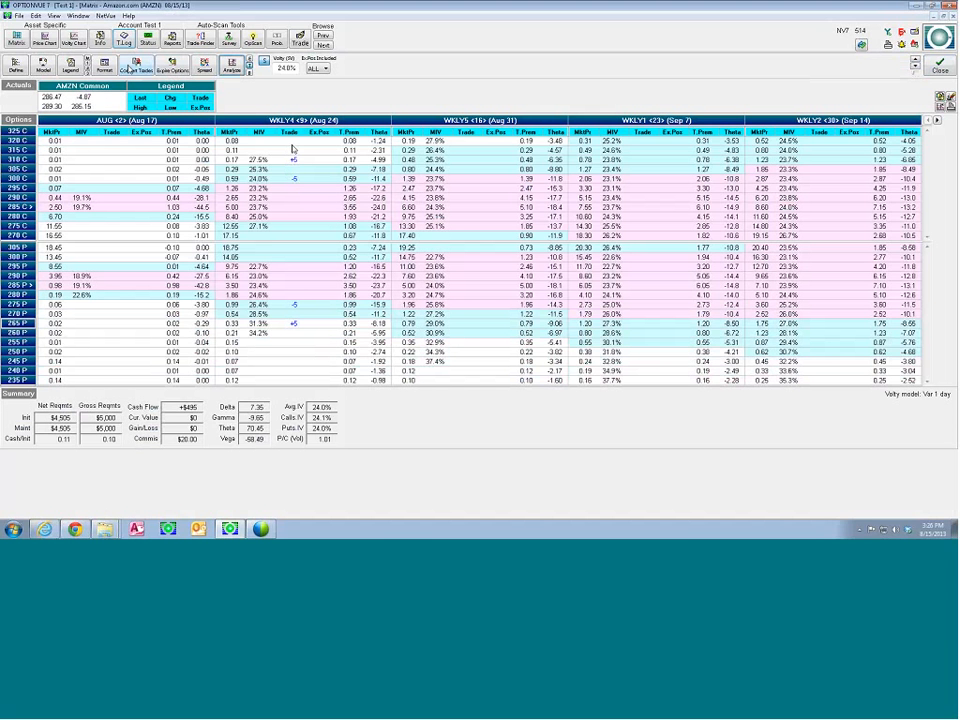
# Convert the four WKLY4 iron condor trades into actual positions and review their entries in the Test 1 transaction log
pyautogui.click(131, 64)
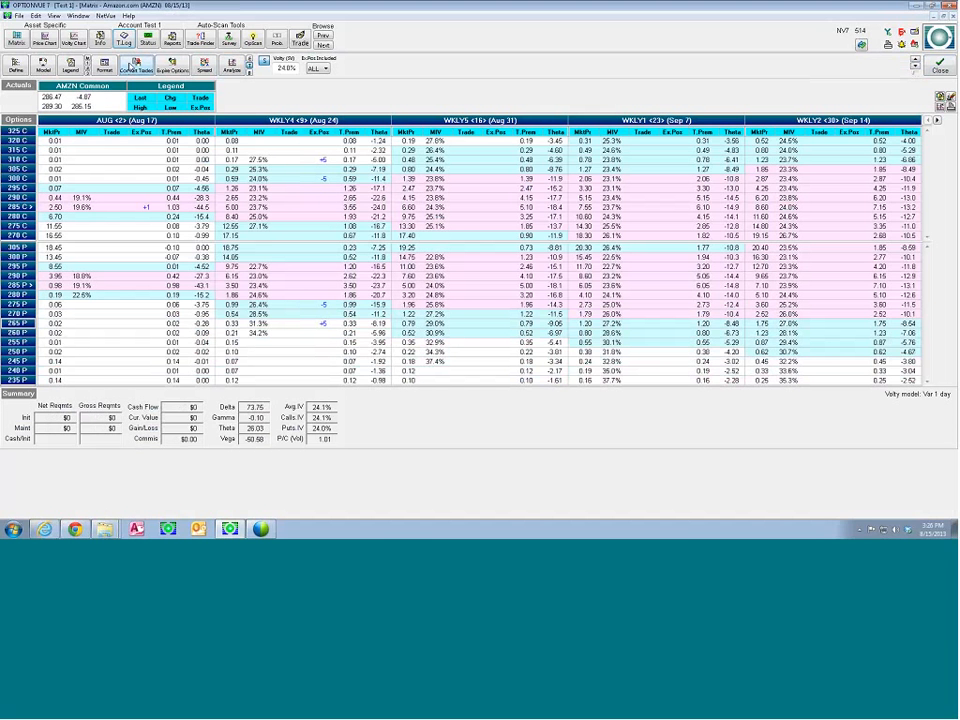
pyautogui.click(124, 40)
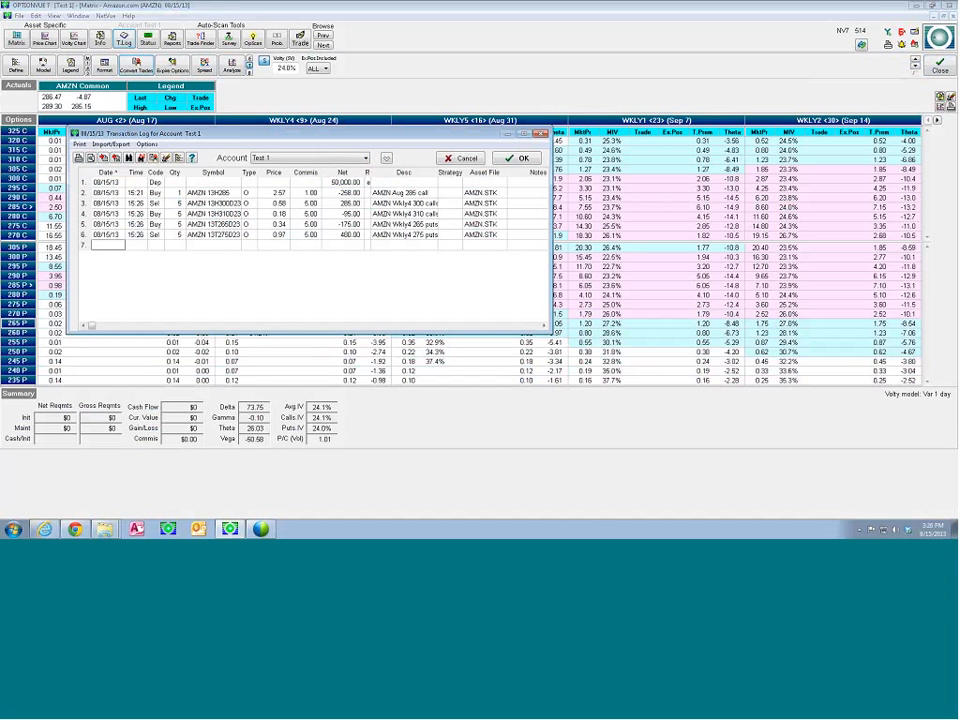
pyautogui.moveTo(217, 134); pyautogui.dragTo(209, 118)
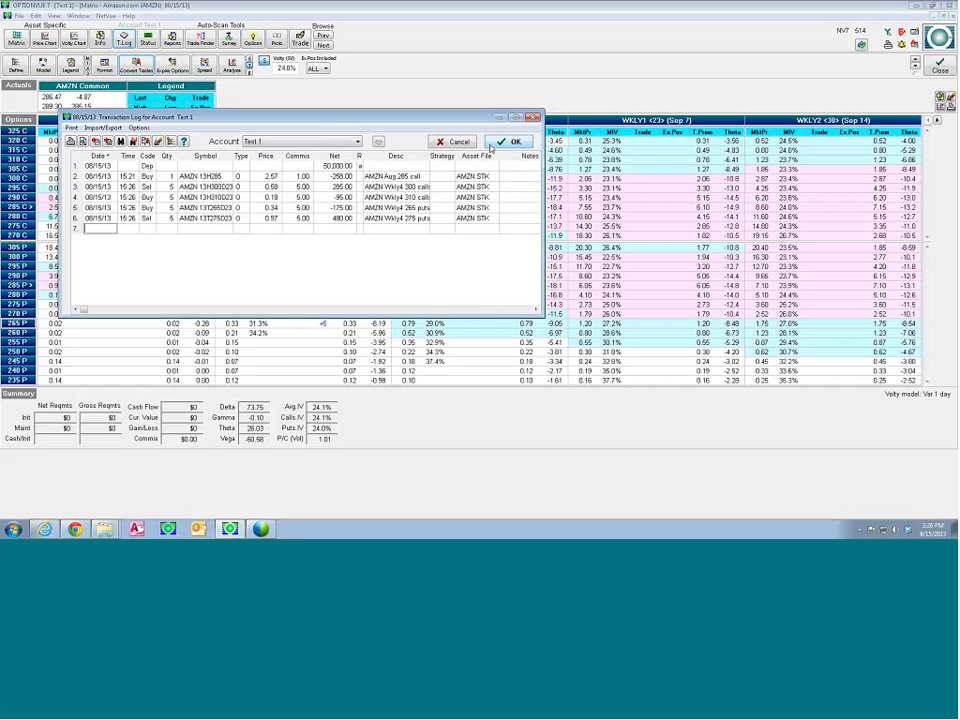
pyautogui.click(507, 142)
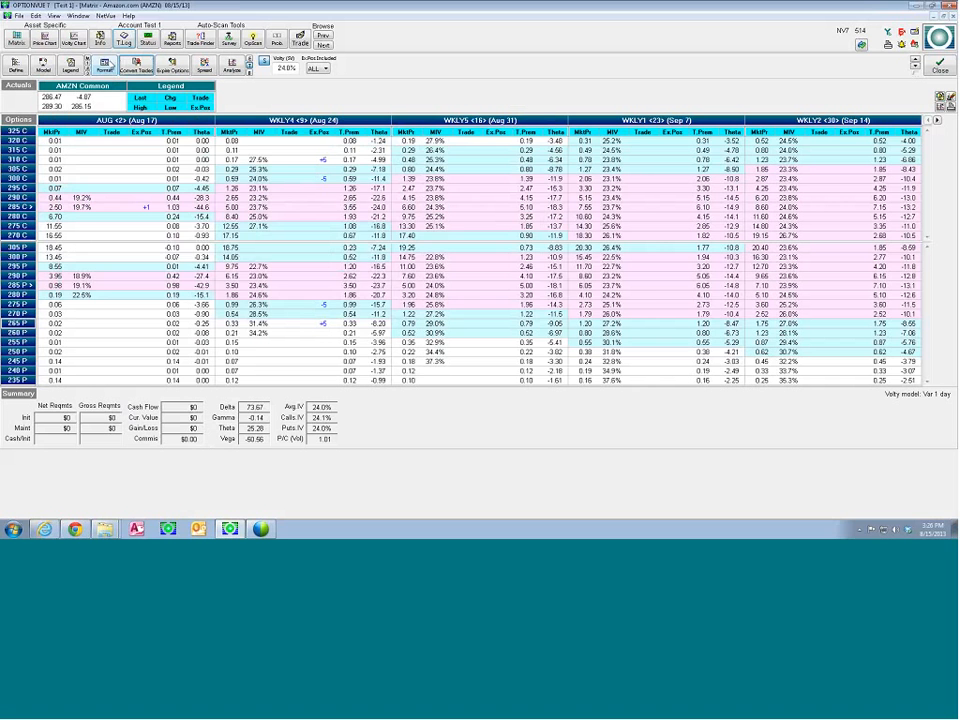
# Delete the AMZN Aug 285 call purchase from the Test 1 transaction log and save the log
pyautogui.click(124, 40)
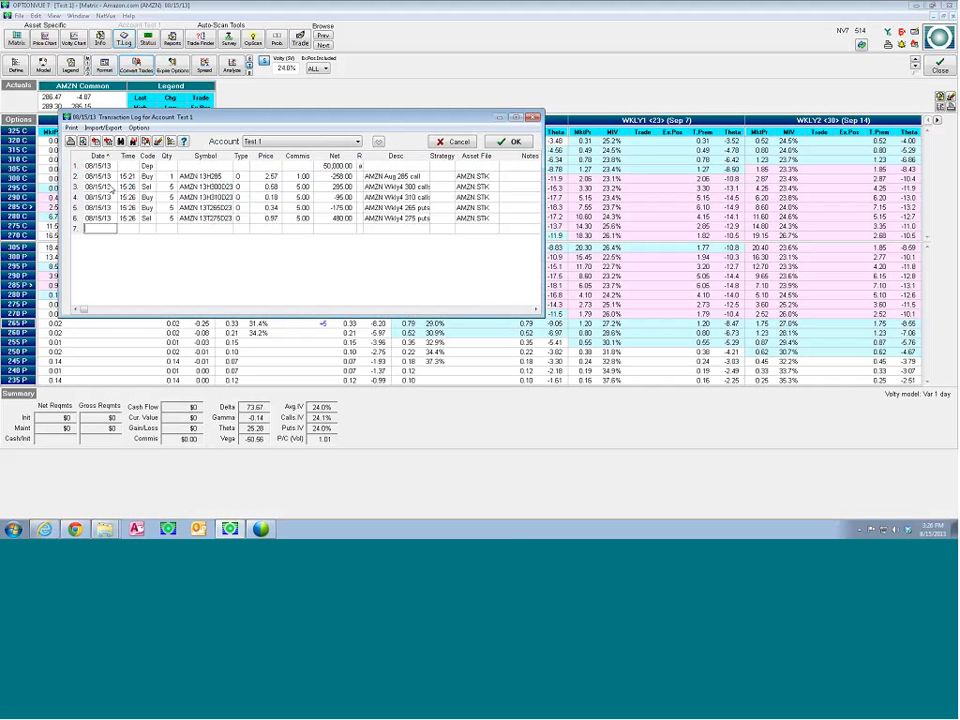
pyautogui.moveTo(150, 117); pyautogui.dragTo(260, 110)
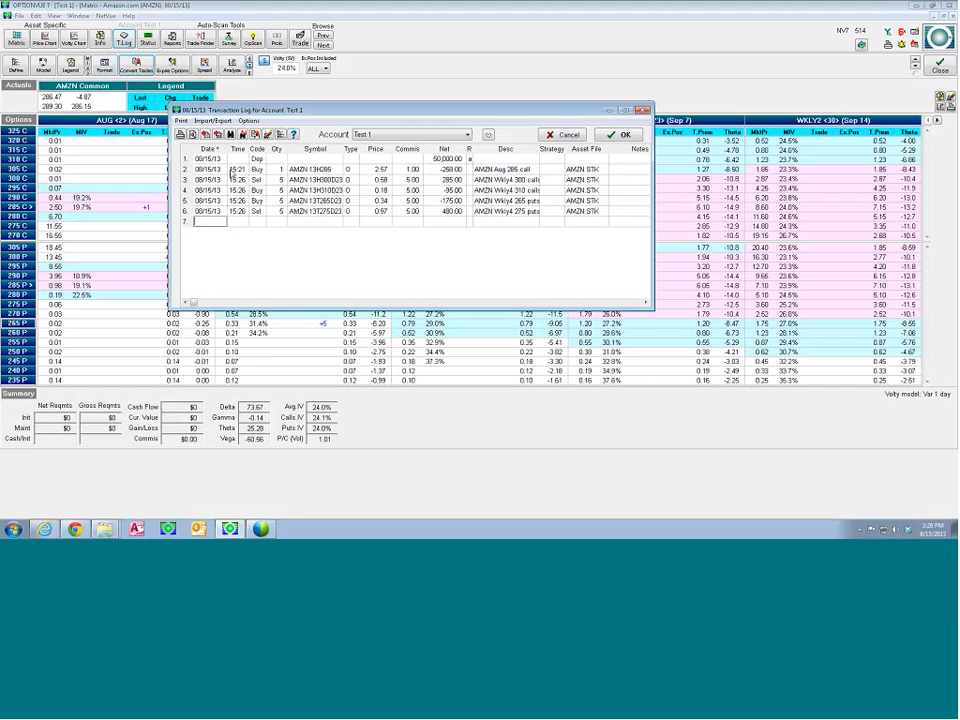
pyautogui.click(209, 170)
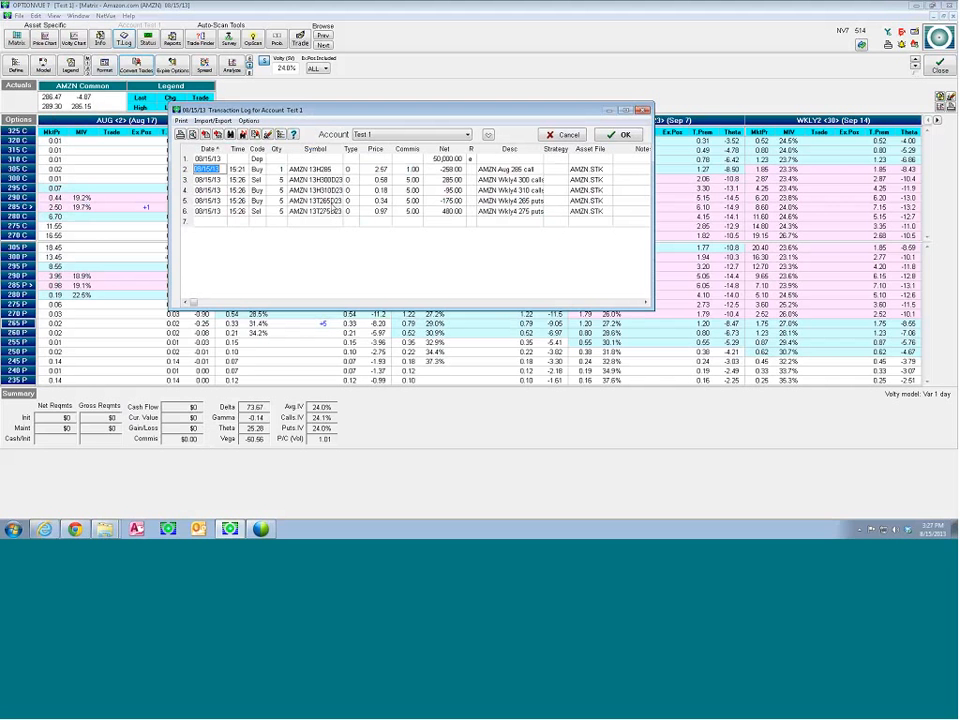
pyautogui.press('Delete')
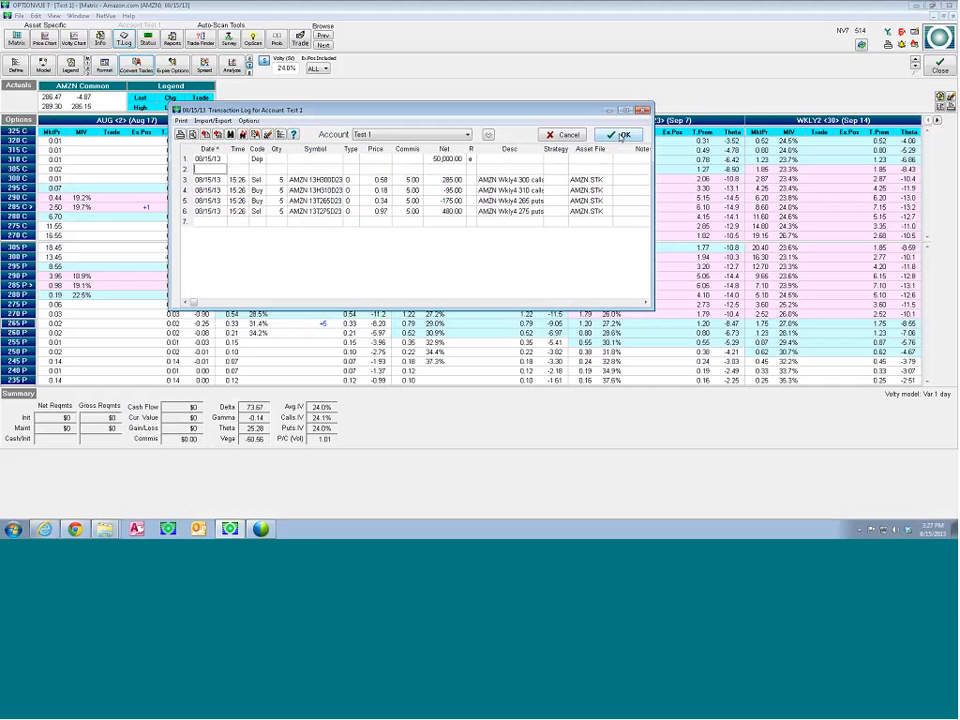
pyautogui.click(621, 135)
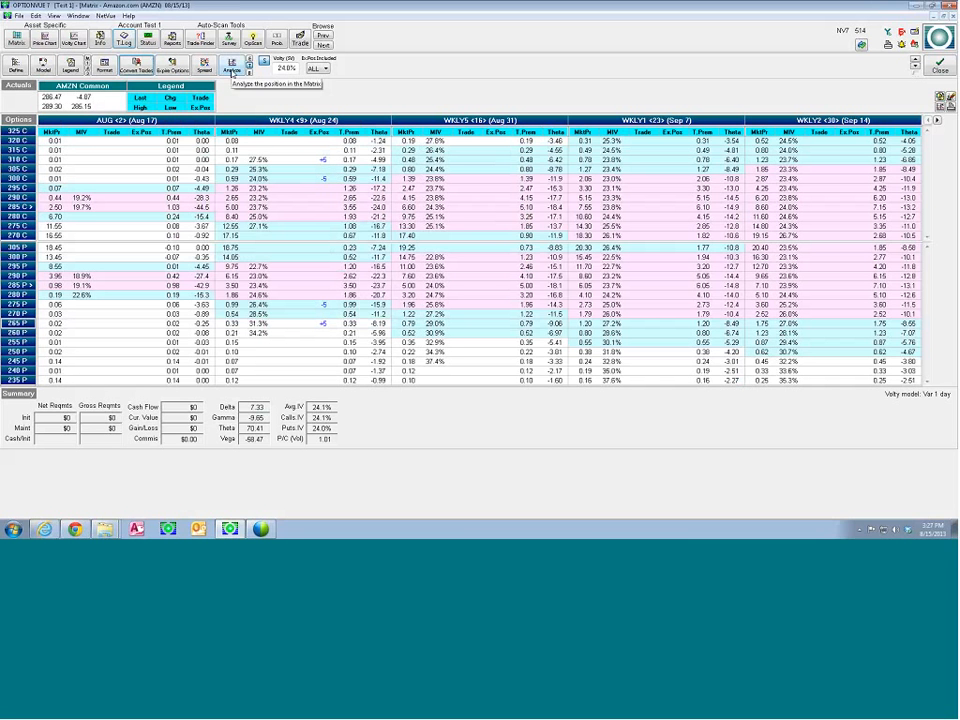
# Switch the analysis from proposed trades to existing positions and graph the existing WKLY4 iron condor
pyautogui.click(233, 68)
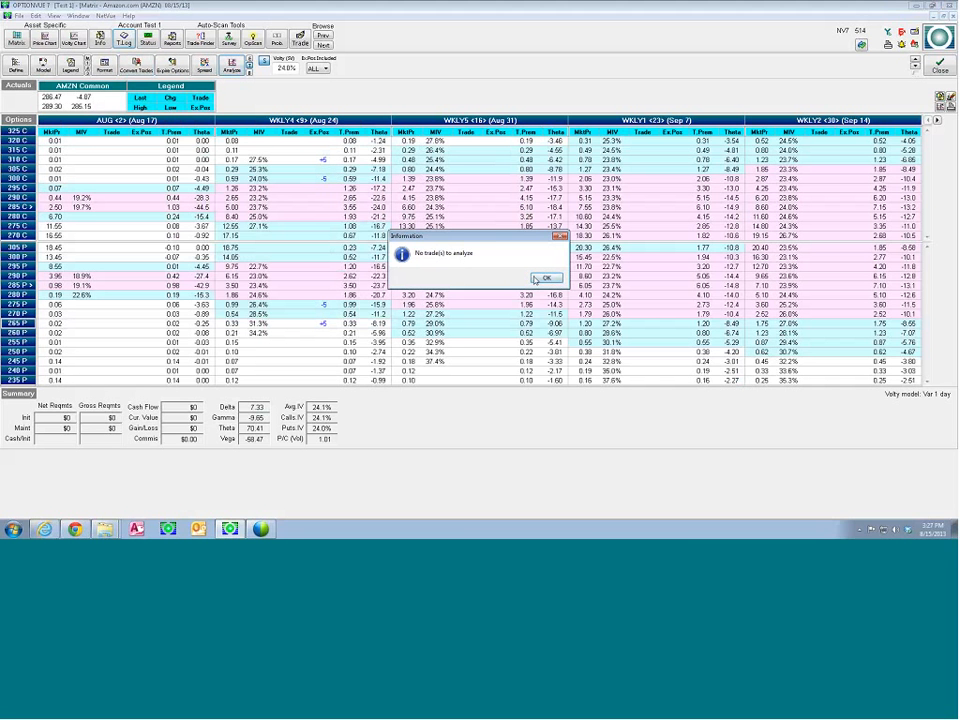
pyautogui.press('Return')
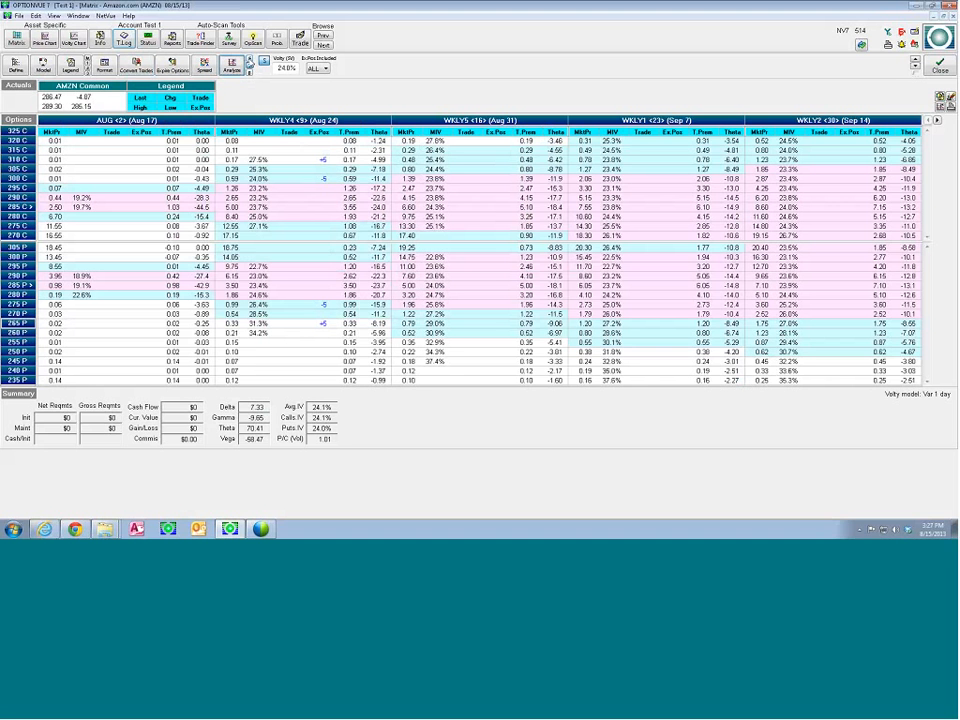
pyautogui.click(235, 66)
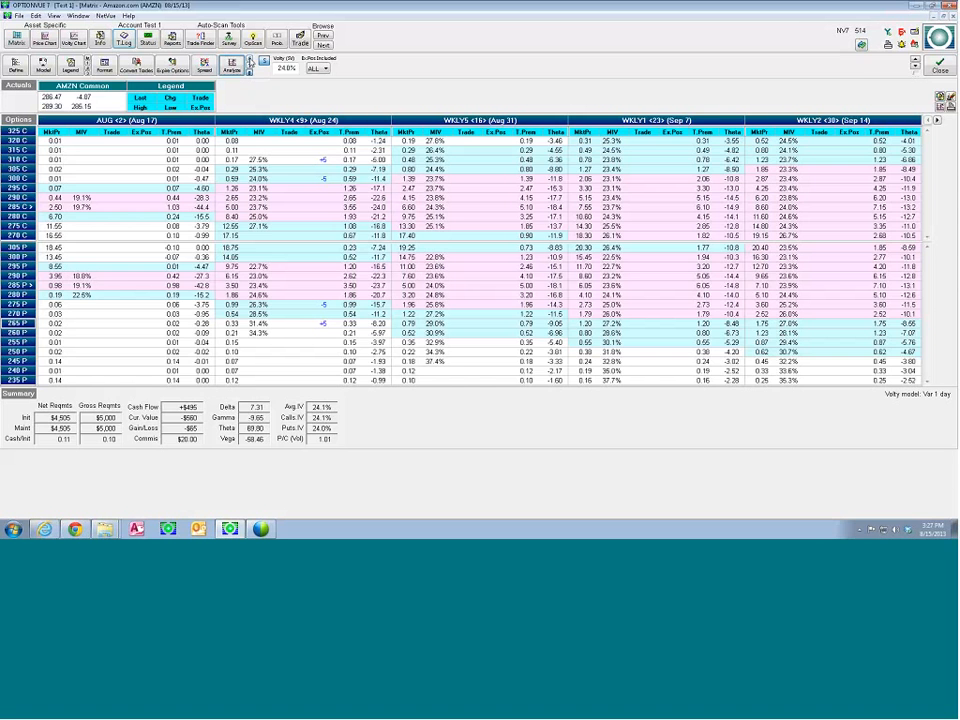
pyautogui.click(250, 62)
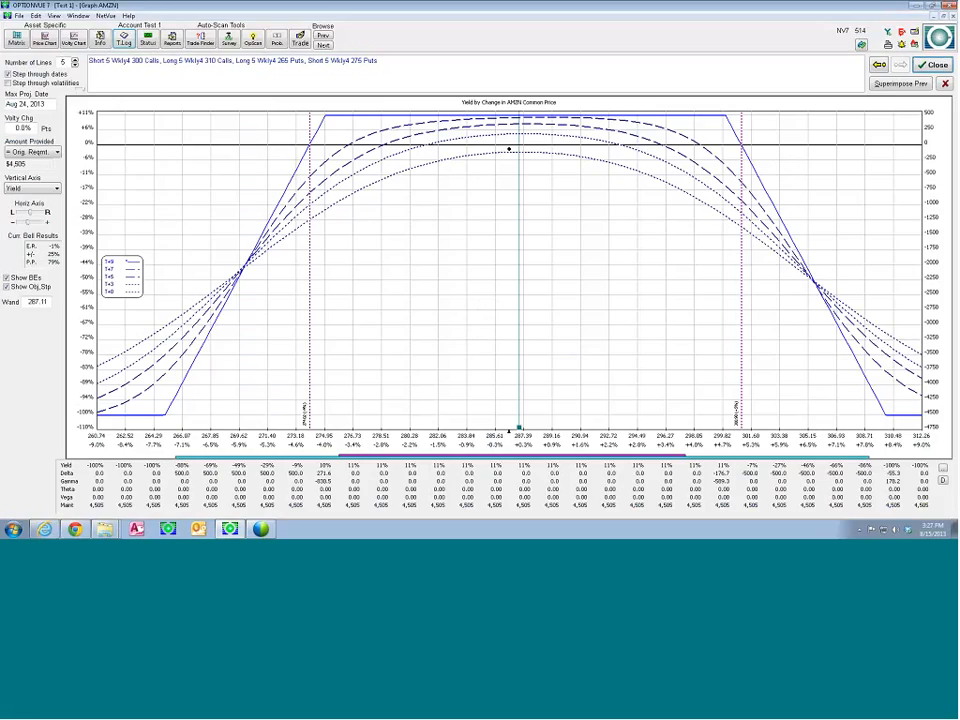
# Set the graph's horizontal axis interval to 5 and its center price to 300
pyautogui.click(474, 445)
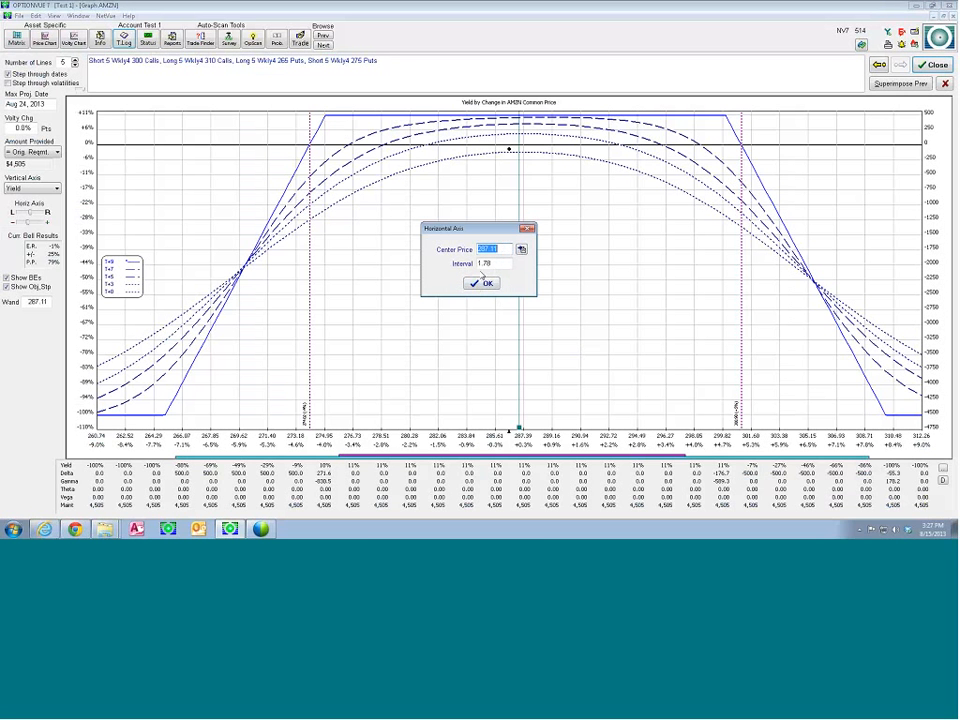
pyautogui.press('Tab')
pyautogui.write('5')
pyautogui.click(484, 284)
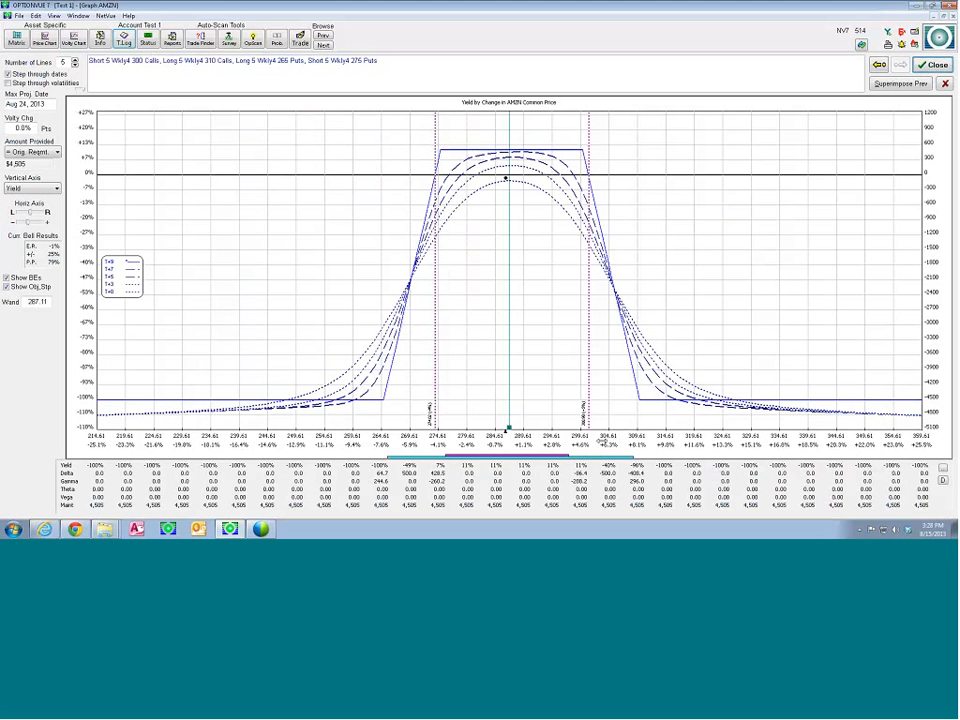
pyautogui.click(604, 440)
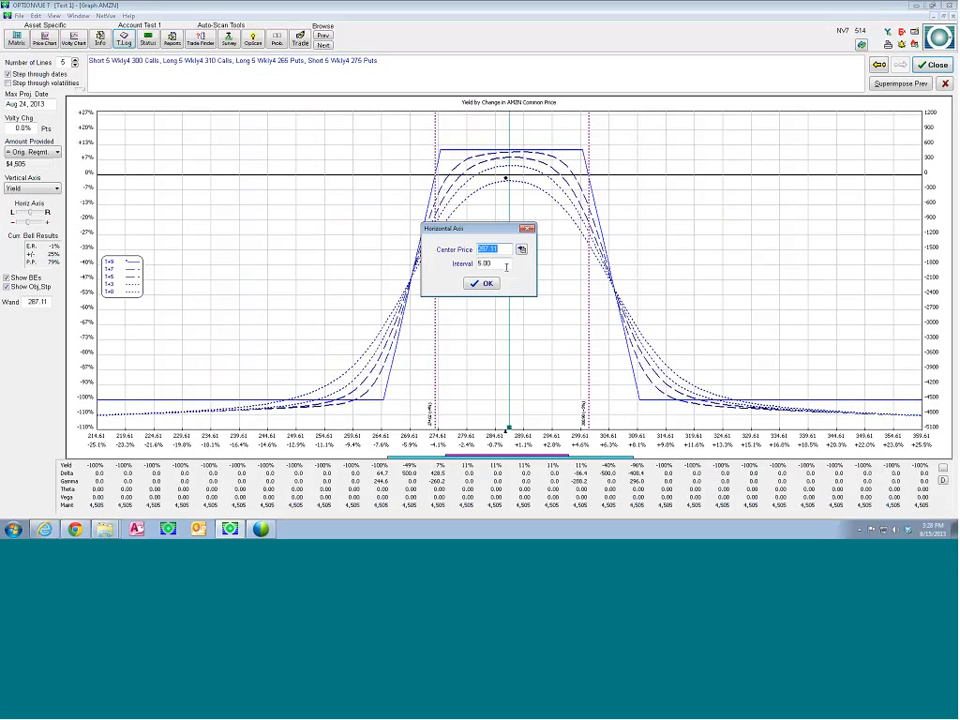
pyautogui.write('300')
pyautogui.press('Return')
pyautogui.click(483, 283)
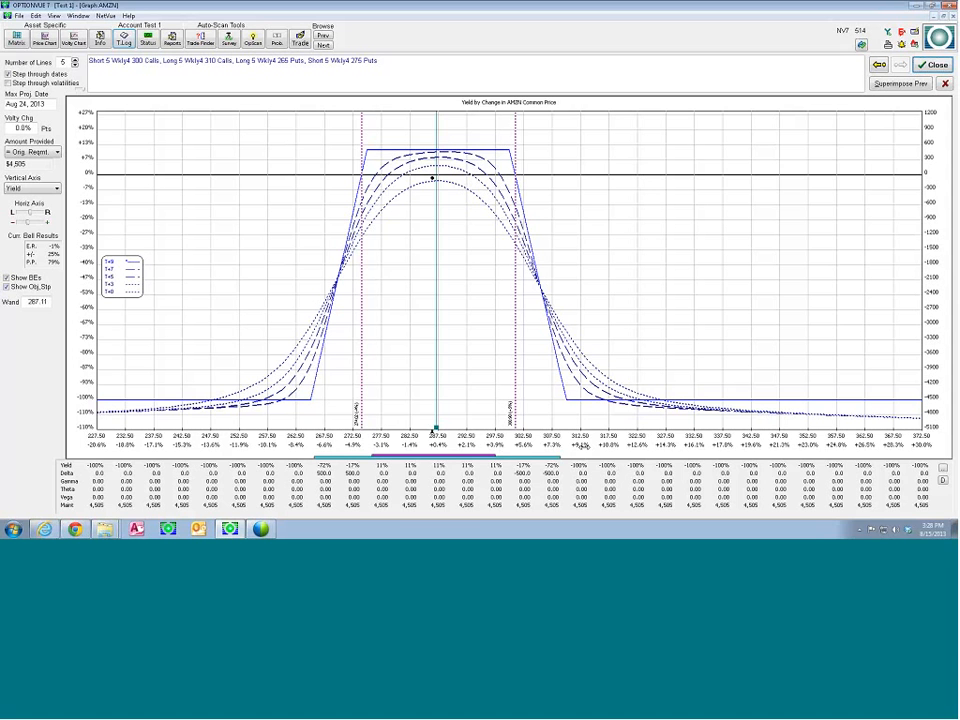
# Move the price wand to about 286.54 and make the T+7 line current on the graph
pyautogui.moveTo(435, 431)
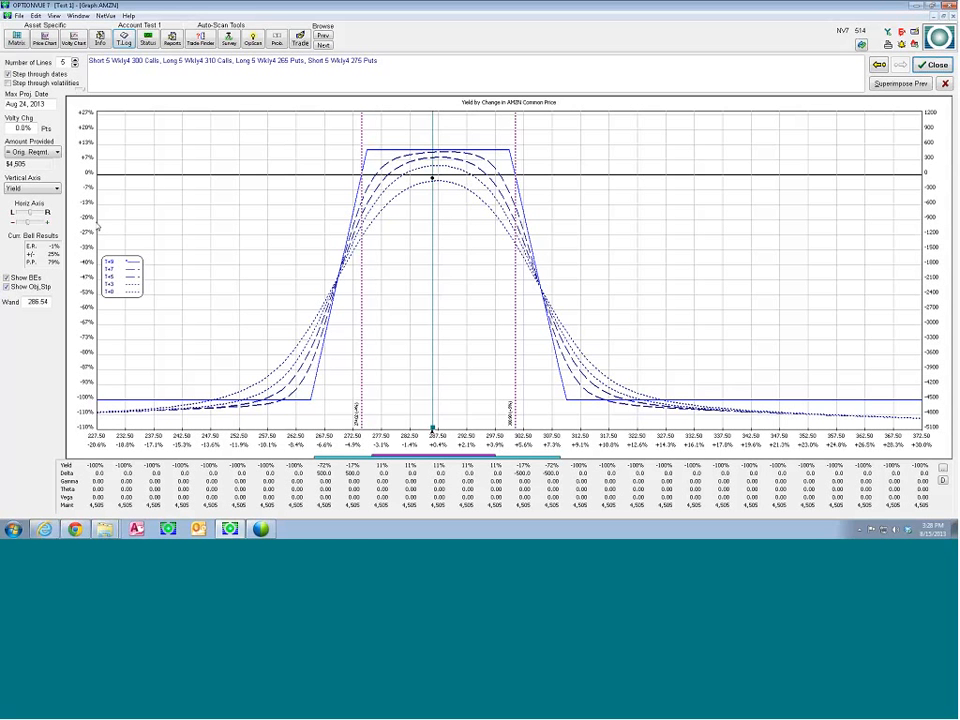
pyautogui.click(56, 190)
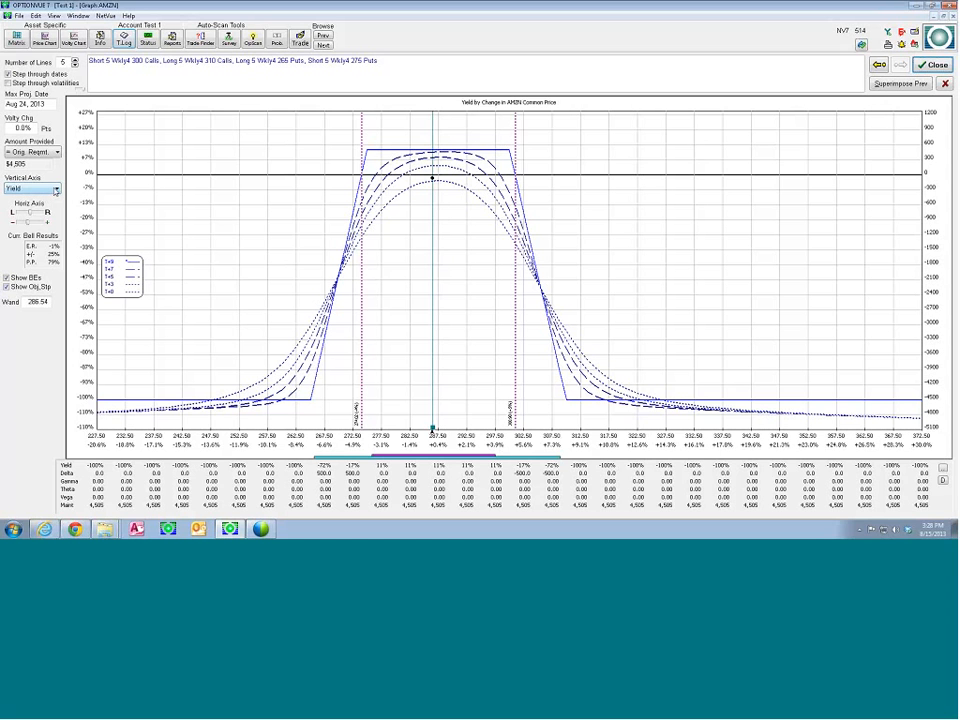
pyautogui.click(929, 197)
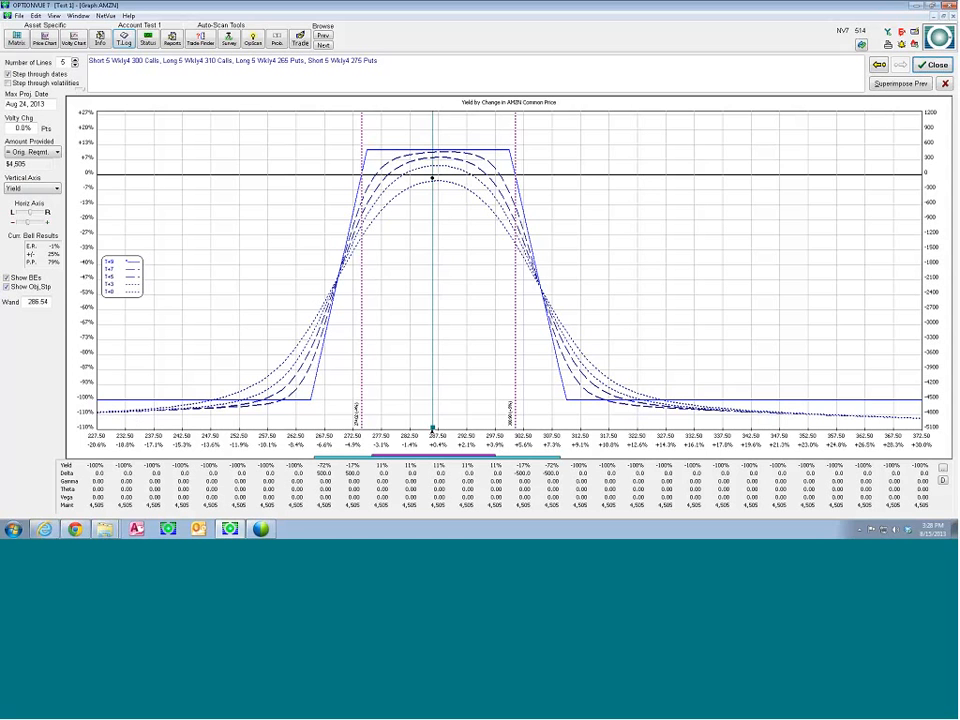
pyautogui.click(58, 189)
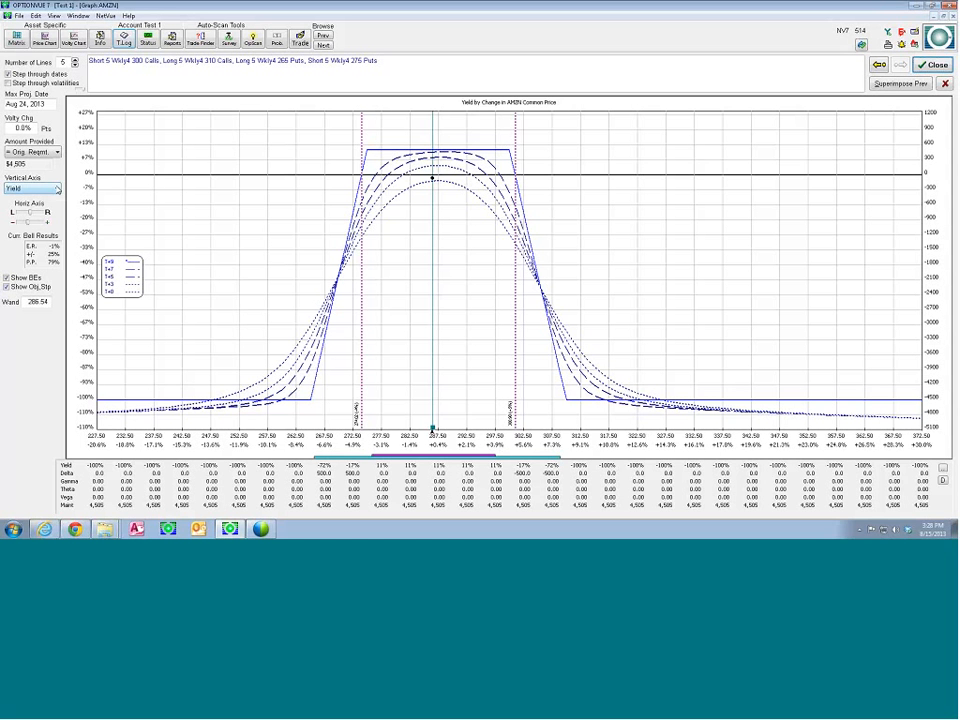
pyautogui.hotkey('shift', 'Tab')
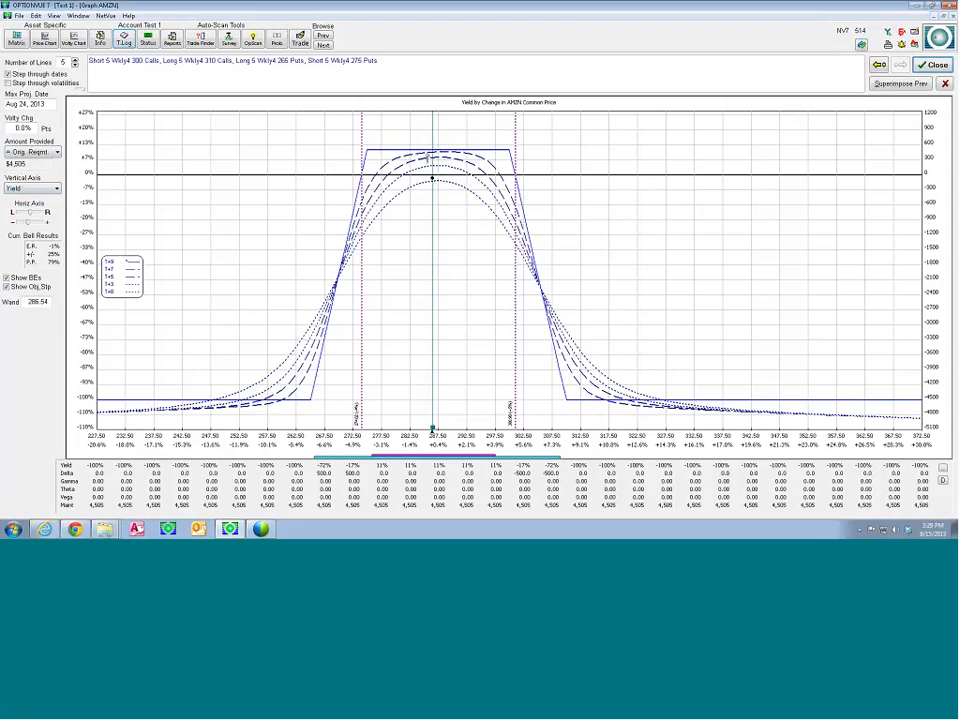
pyautogui.click(114, 270)
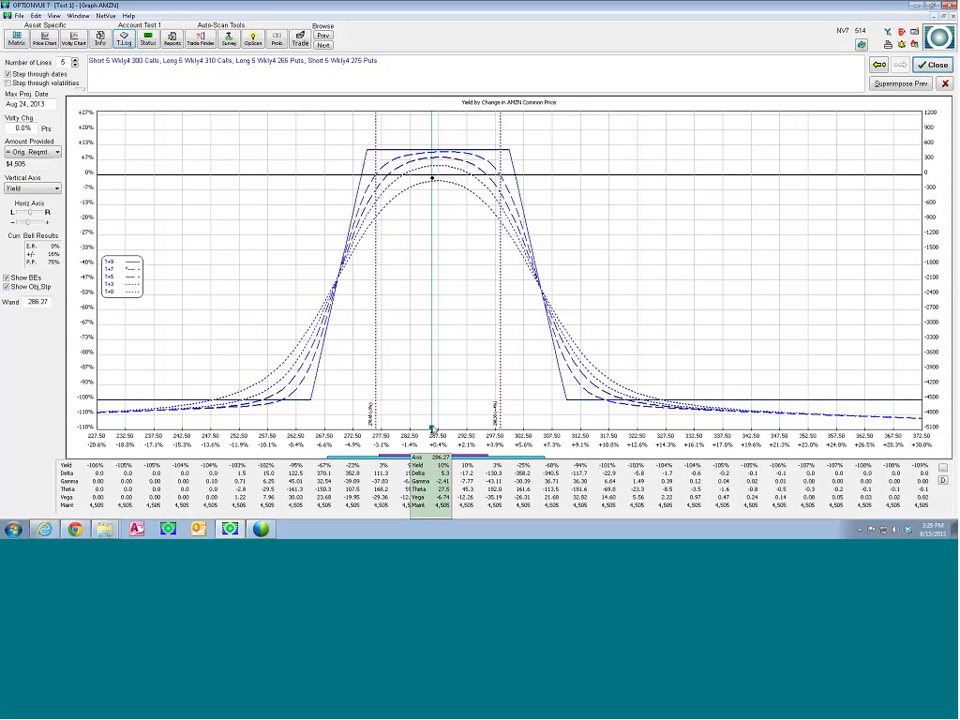
# Switch the graph's vertical axis to Profit/Loss for comparison and return it to Yield
pyautogui.click(54, 188)
pyautogui.click(22, 198)
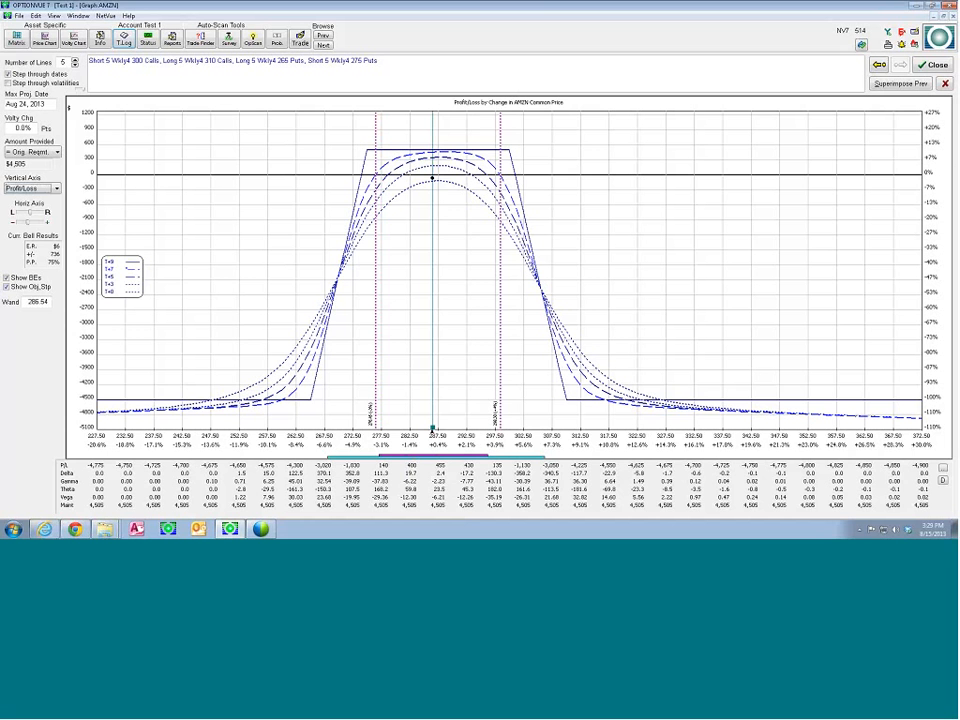
pyautogui.click(53, 190)
pyautogui.click(33, 207)
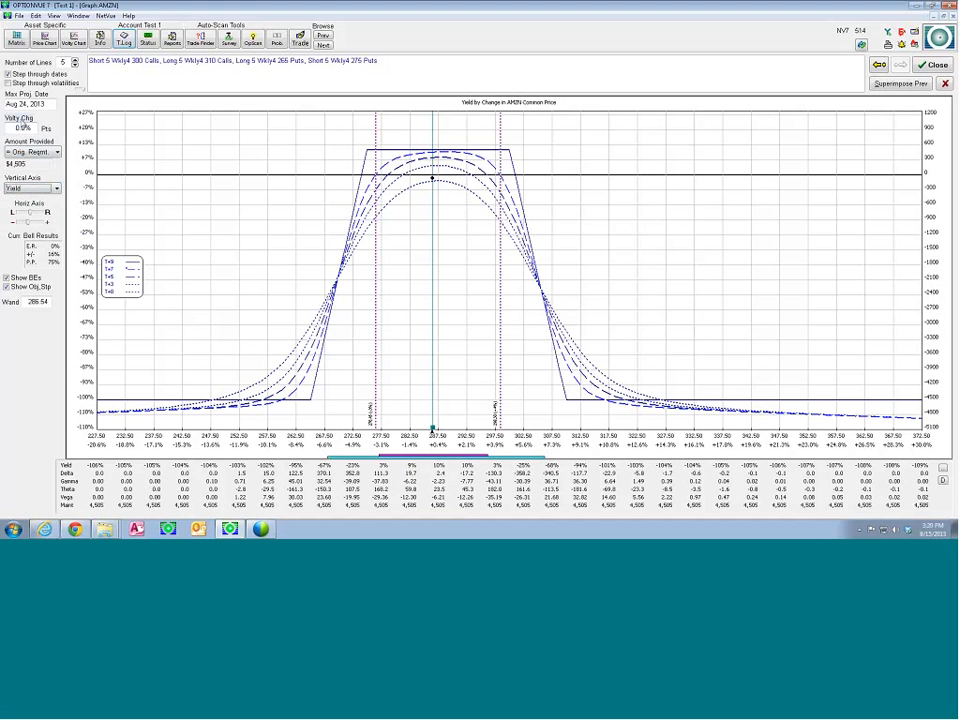
# Open the Amazon.com volatility change model and move its window to uncover more of the graph
pyautogui.click(22, 121)
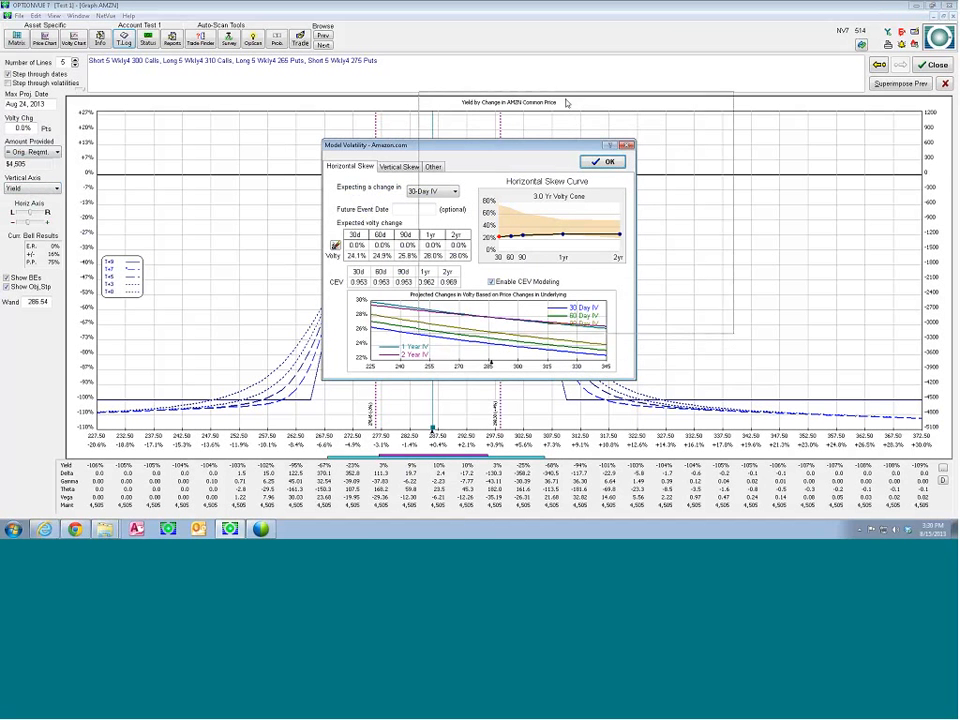
pyautogui.moveTo(469, 149); pyautogui.dragTo(566, 102)
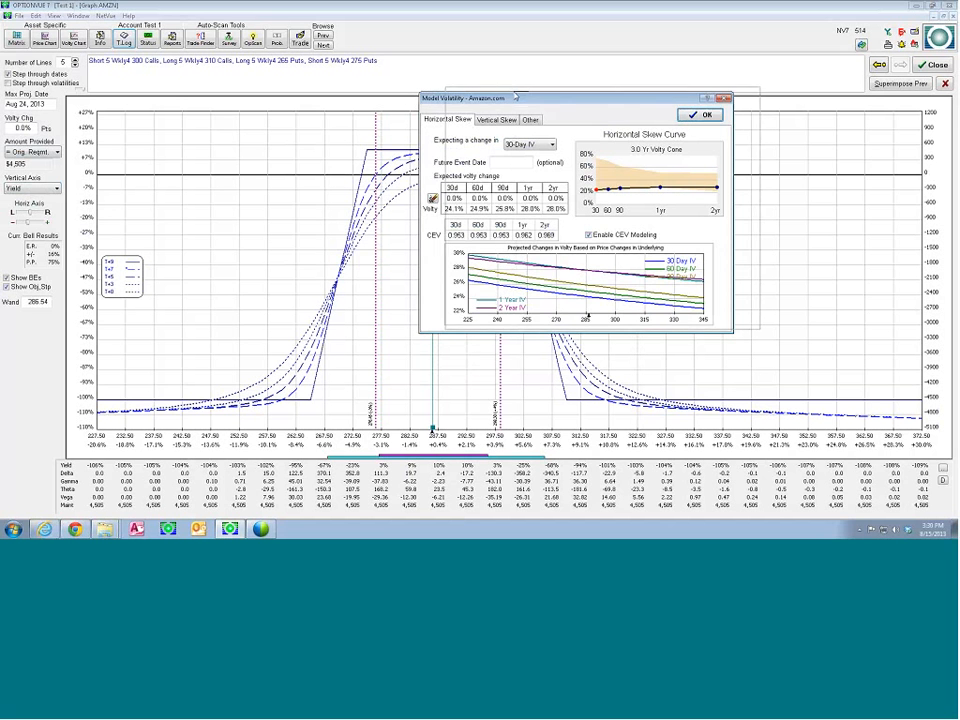
pyautogui.moveTo(487, 101); pyautogui.dragTo(515, 96)
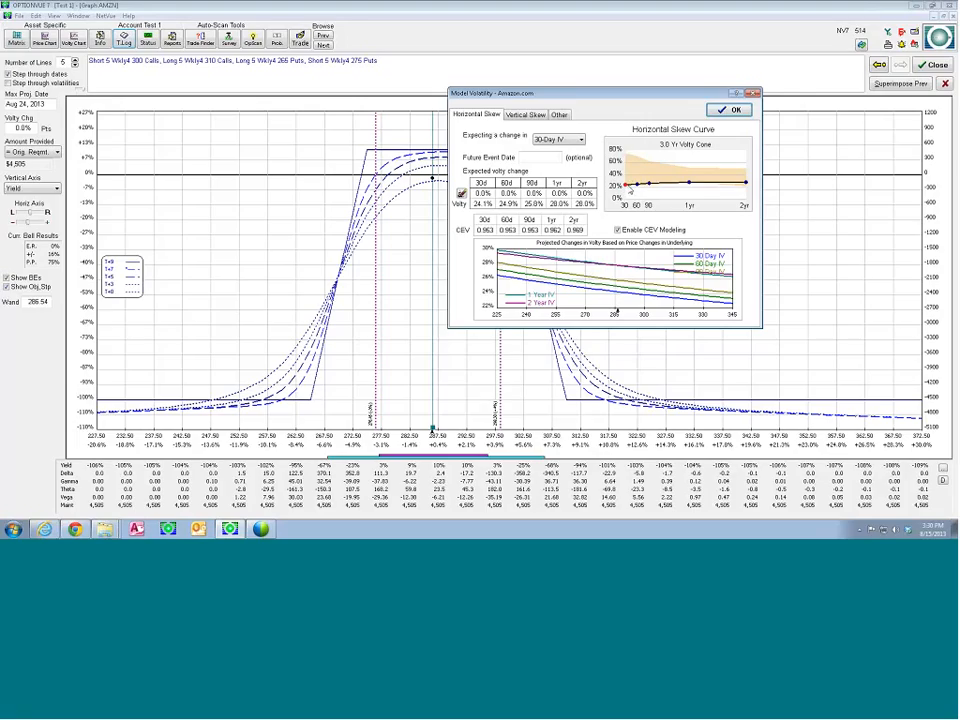
# Set the expected 30-day volatility change to +5%, leave all other terms at 0%, and apply the model to the graph
pyautogui.click(478, 196)
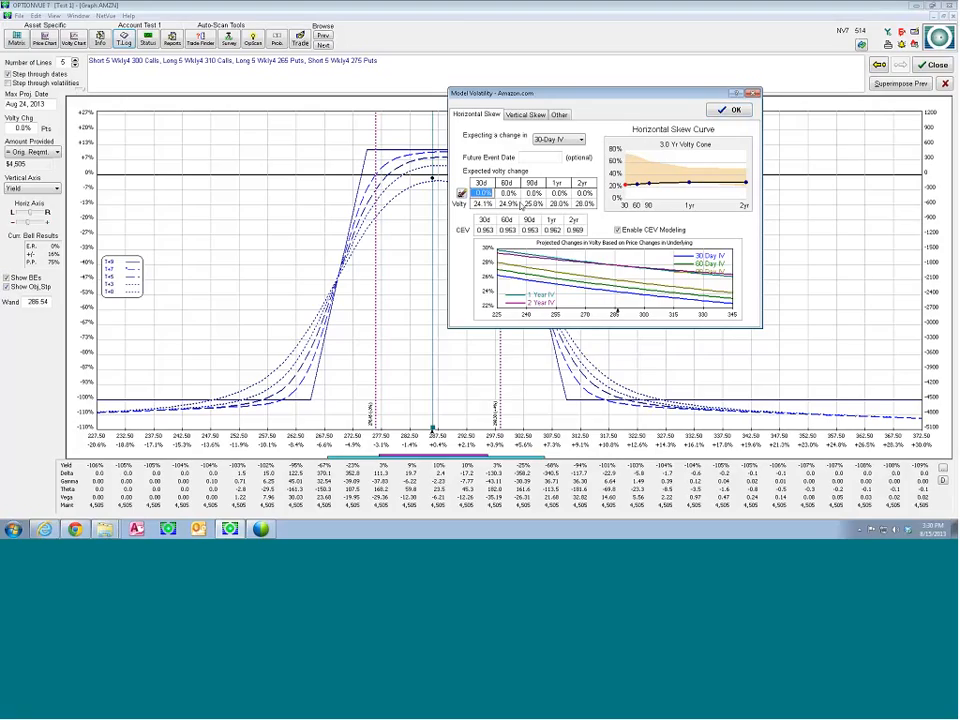
pyautogui.write('5')
pyautogui.press('Return')
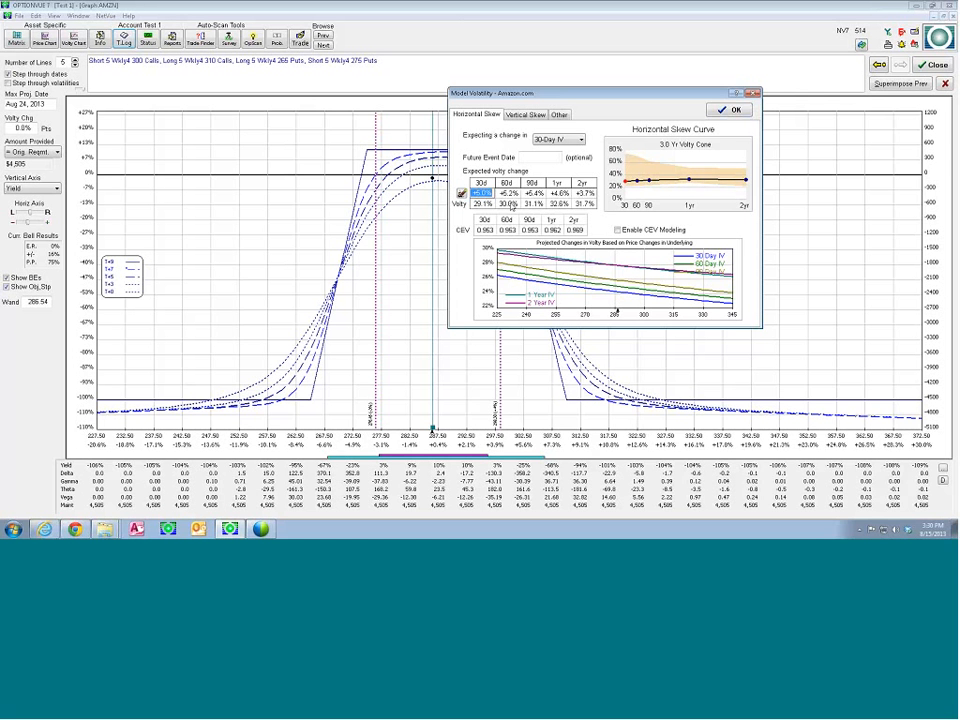
pyautogui.click(508, 193)
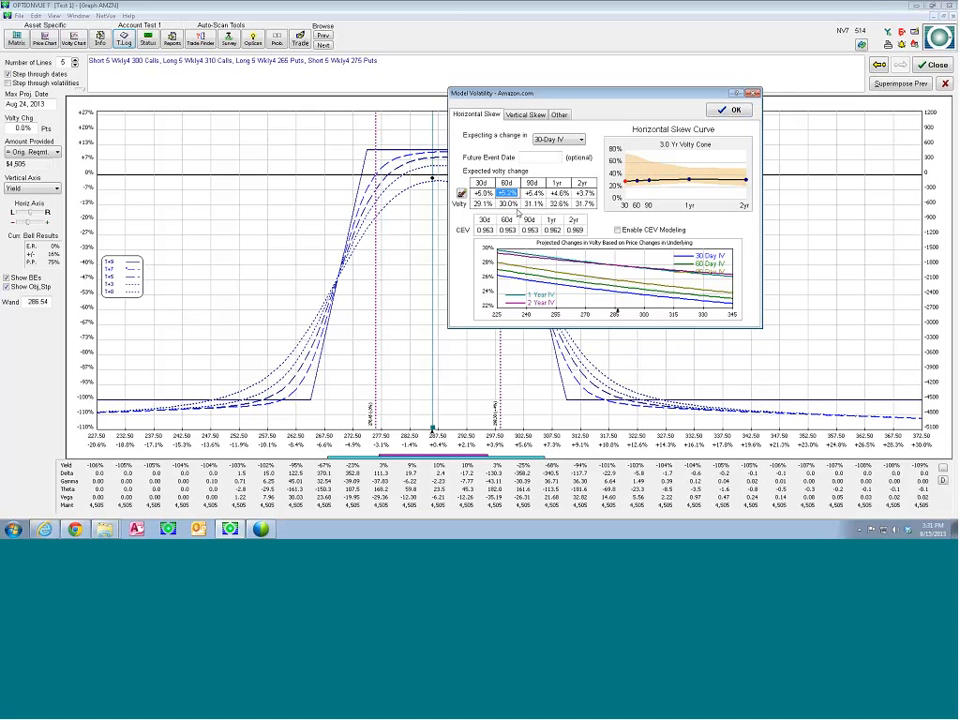
pyautogui.click(513, 184)
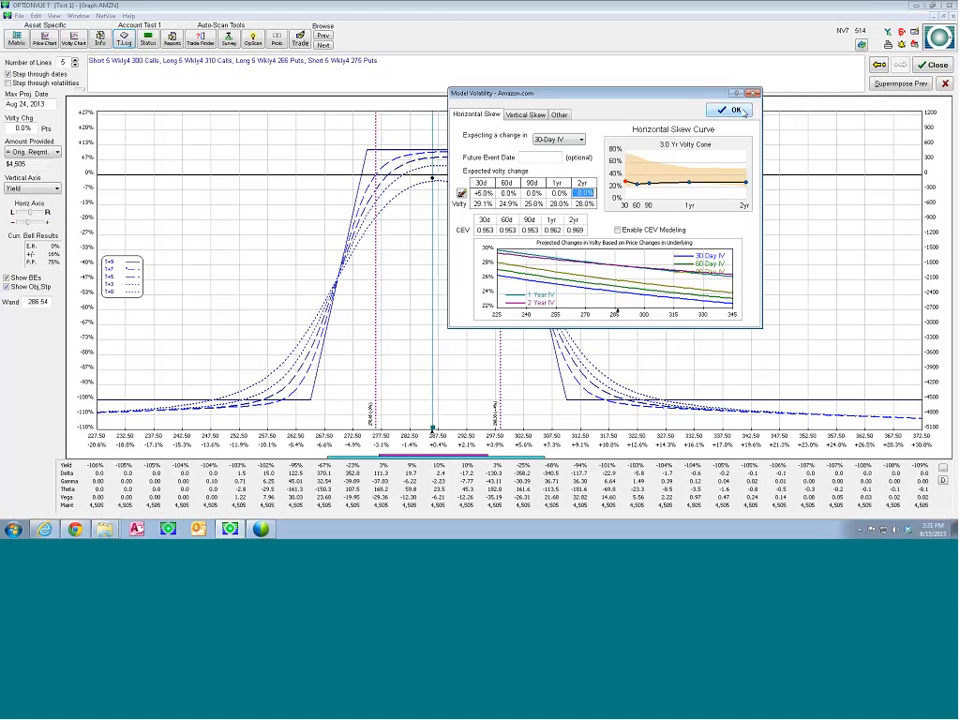
pyautogui.click(736, 110)
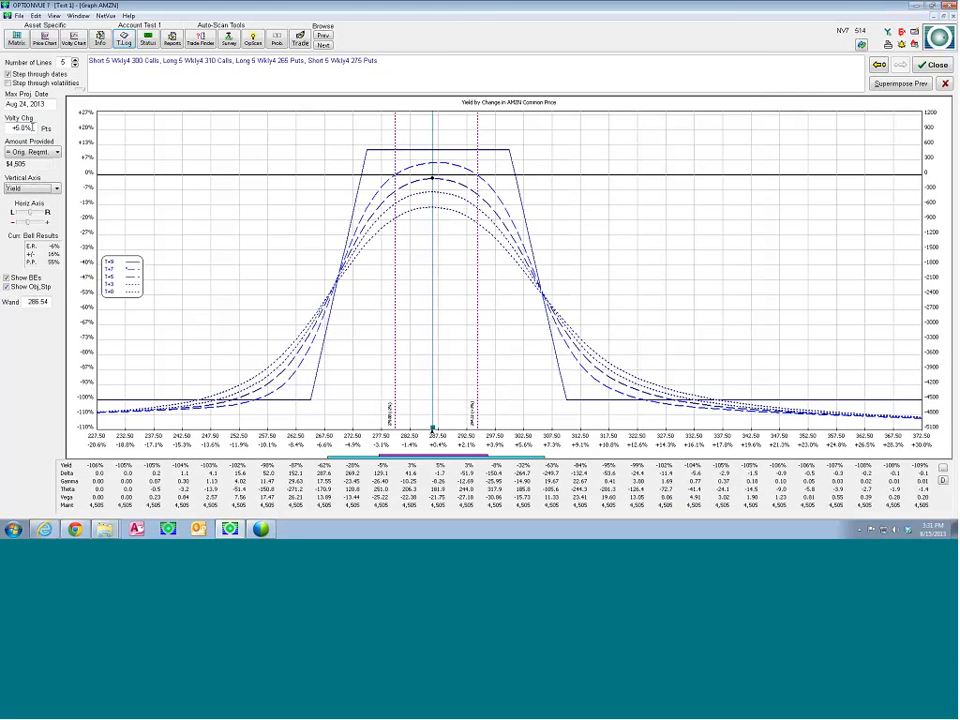
# Reopen the Amazon.com volatility model and set expected changes of +3% for 60 days and +2% for 90 days
pyautogui.click(33, 127)
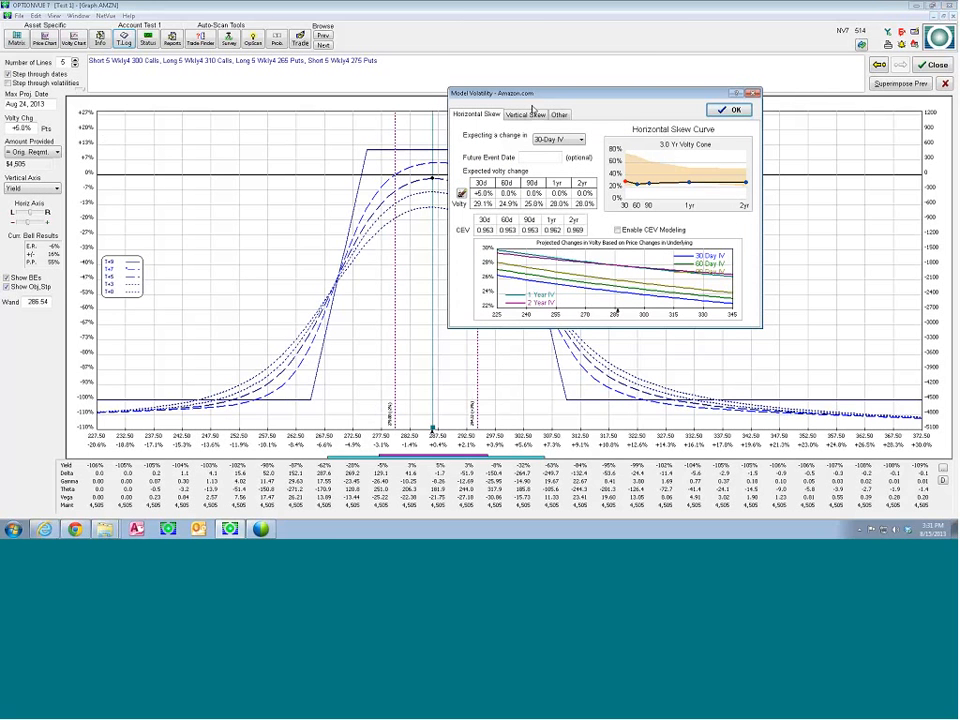
pyautogui.moveTo(541, 101); pyautogui.dragTo(495, 97)
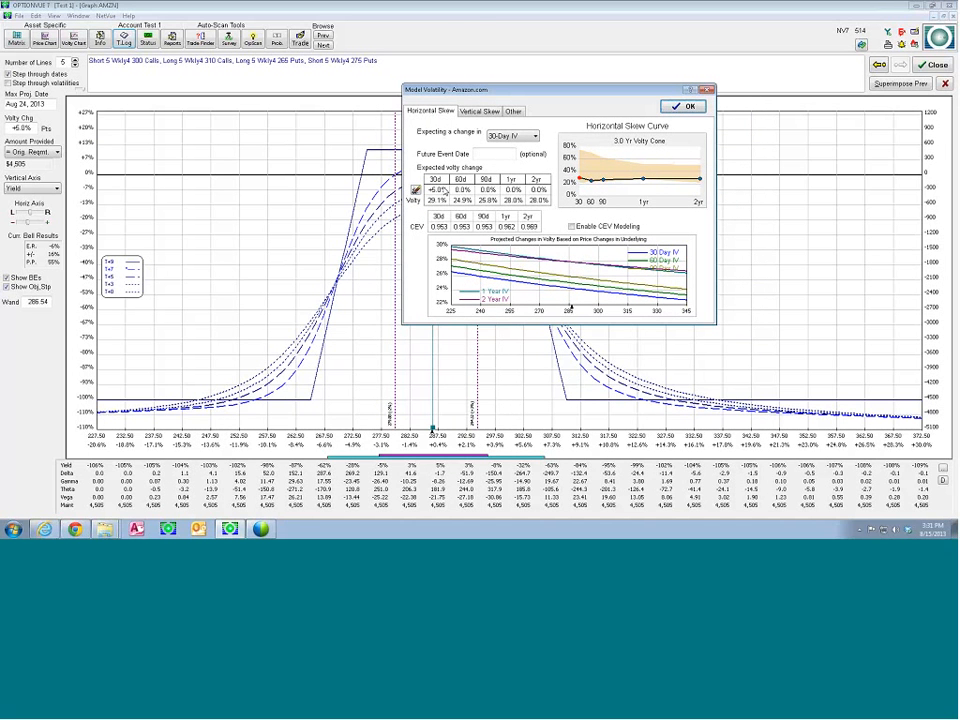
pyautogui.moveTo(480, 90); pyautogui.dragTo(561, 63)
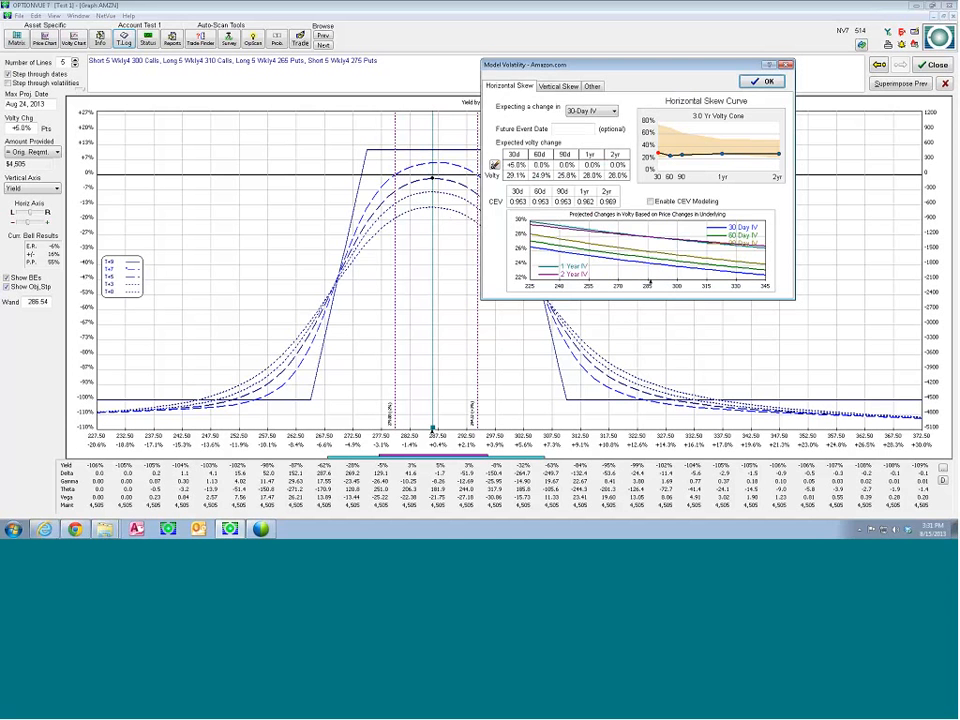
pyautogui.click(540, 164)
pyautogui.write('3')
pyautogui.press('Return')
pyautogui.press('Tab')
pyautogui.write('2')
pyautogui.press('Tab')
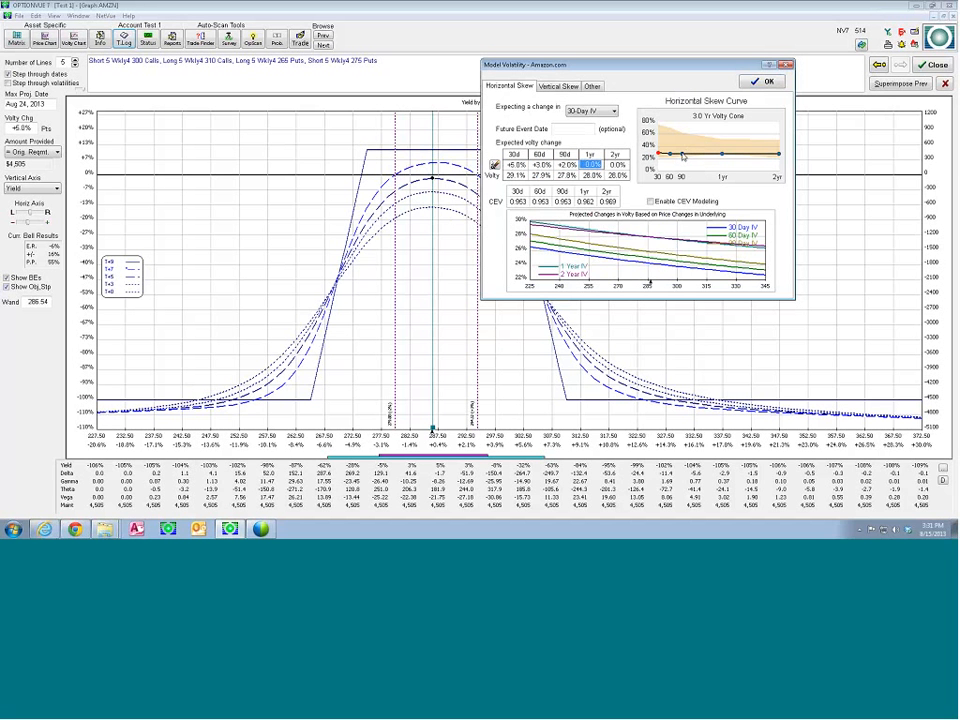
# Reset all expected volatility changes and model the change on the WKLY4 (9) expiration instead of 30-Day IV
pyautogui.moveTo(683, 155); pyautogui.dragTo(684, 153)
pyautogui.click(493, 165)
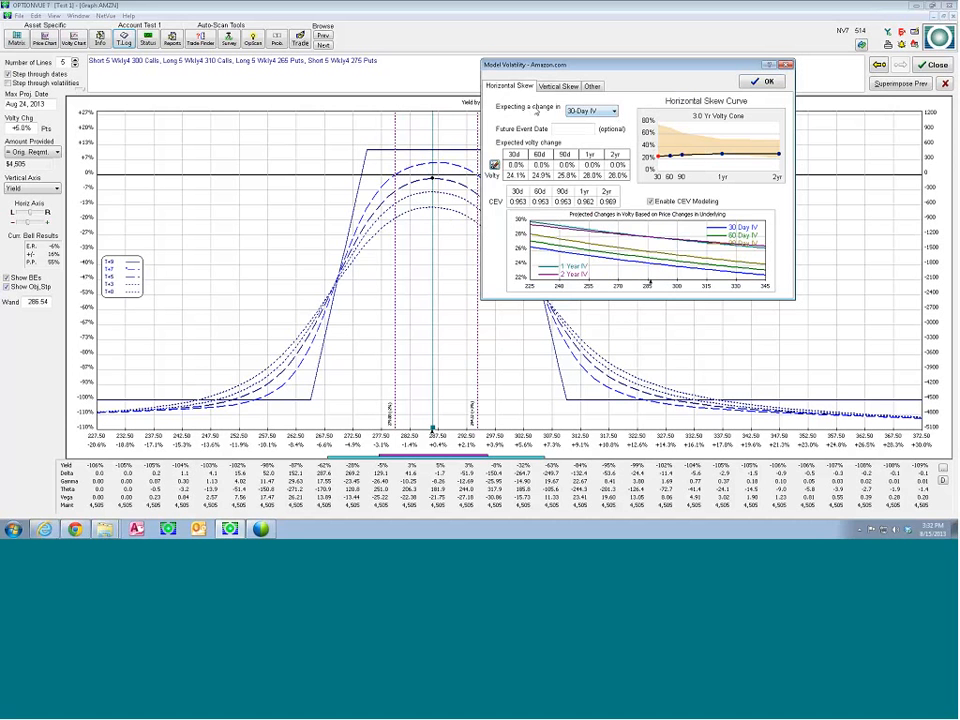
pyautogui.click(615, 111)
pyautogui.click(616, 112)
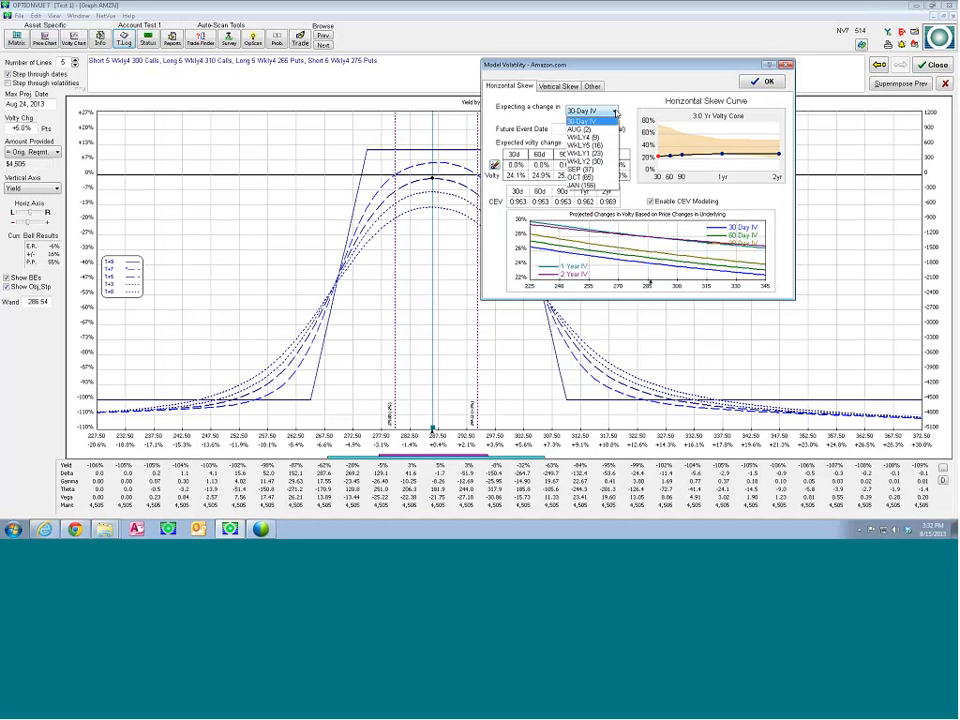
pyautogui.click(584, 138)
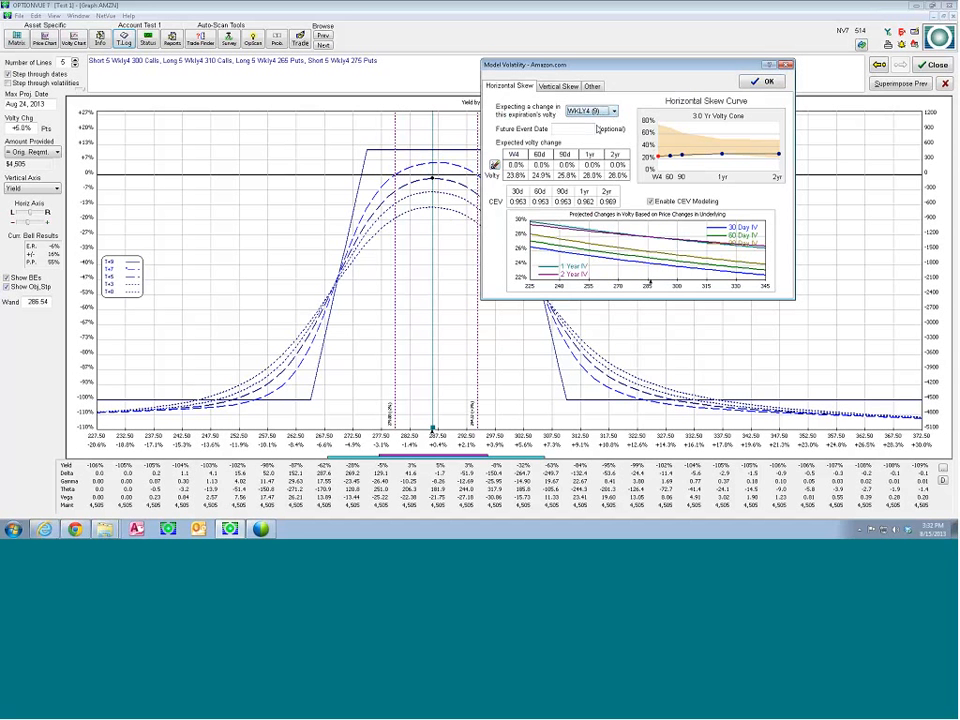
# Set the future event date of the volatility model to Aug 16, 2013, one day ahead
pyautogui.click(554, 129)
pyautogui.write('1+1')
pyautogui.press('Return')
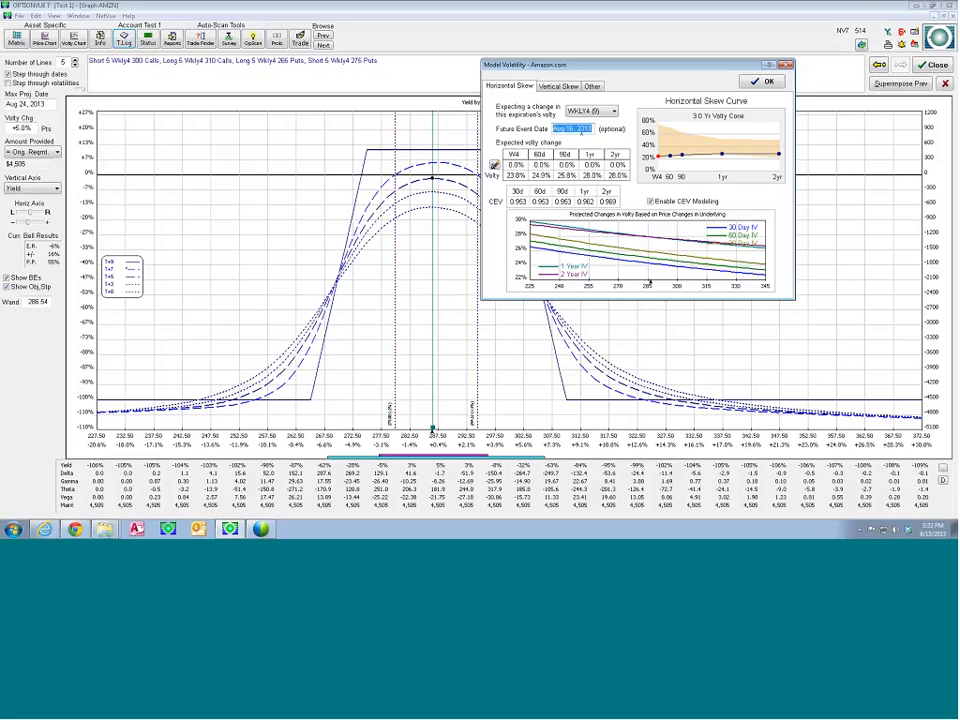
# Set the expected WKLY4 volatility change to -20% and apply the model to the graph
pyautogui.click(516, 166)
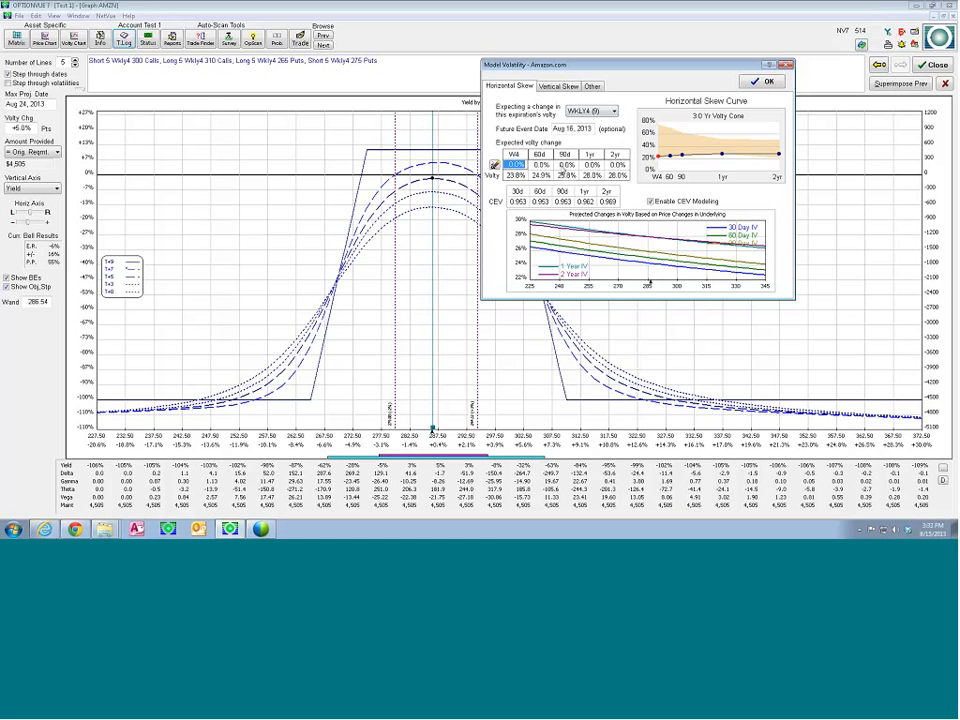
pyautogui.write('20')
pyautogui.press('Return')
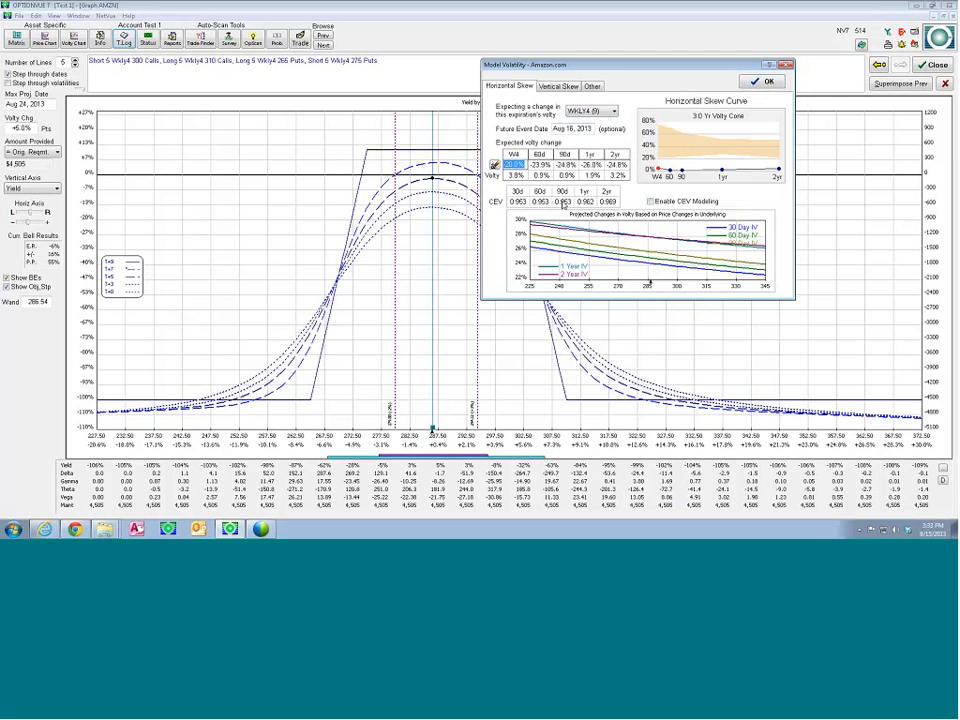
pyautogui.click(607, 203)
pyautogui.click(604, 199)
pyautogui.click(757, 84)
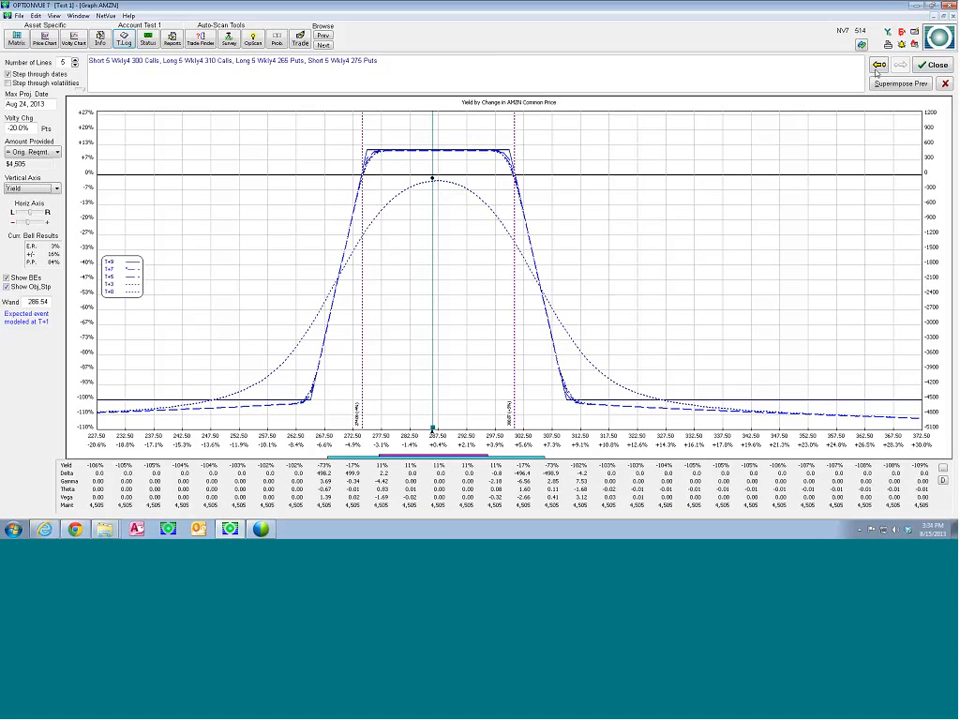
# Reopen the volatility model from the graph, clear all expected volatility changes, and apply the reset
pyautogui.click(27, 120)
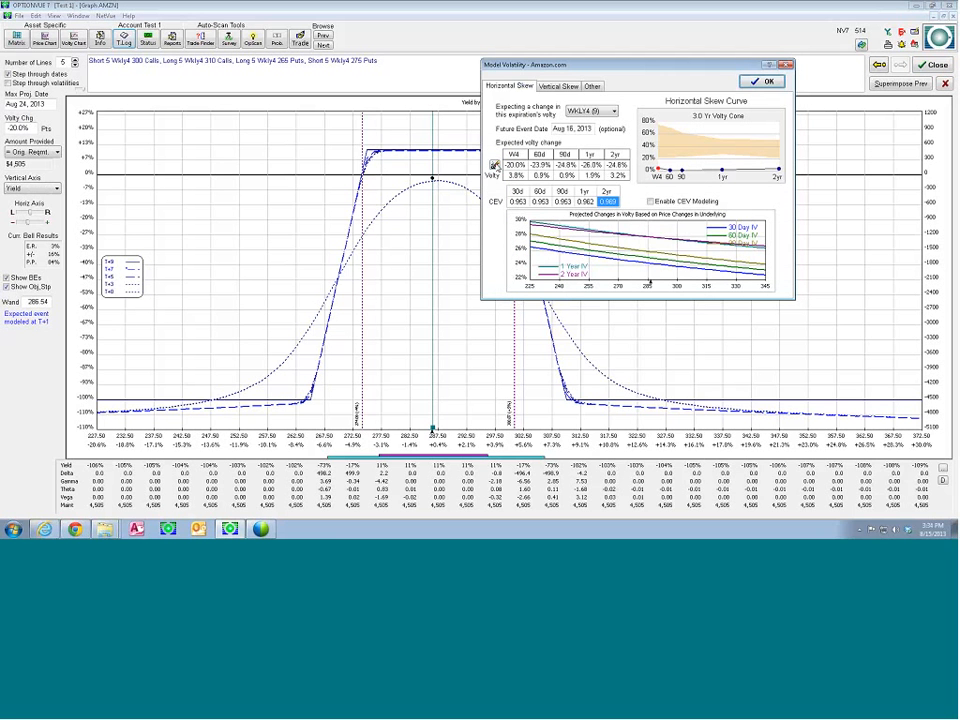
pyautogui.click(494, 165)
pyautogui.click(764, 82)
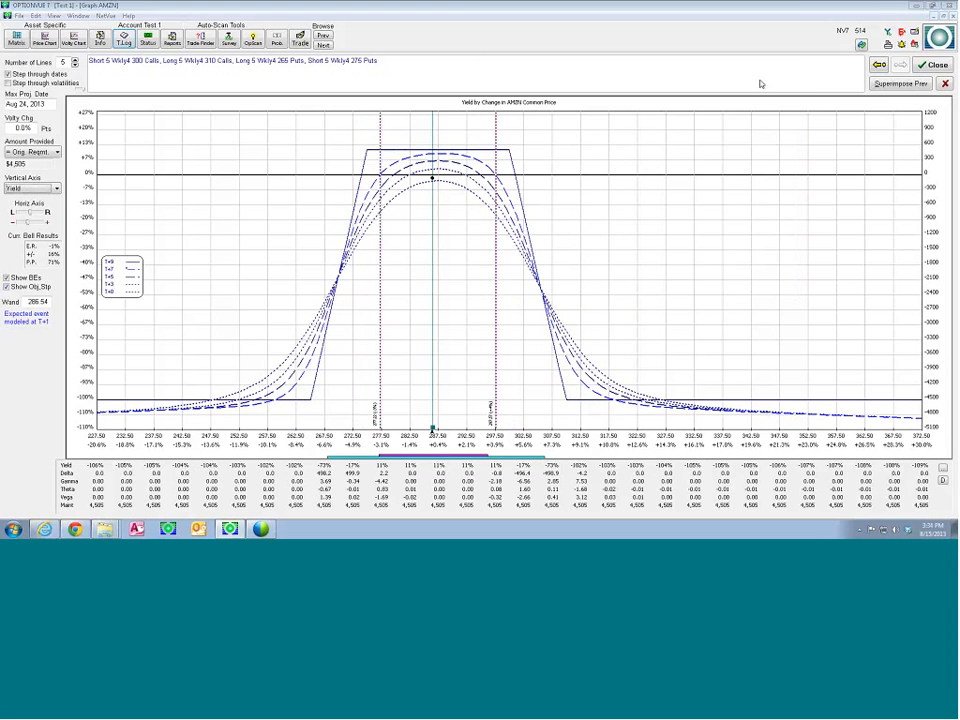
# Close the graph and open the volatility model from the AMZN matrix's model settings, moving its window toward the center
pyautogui.click(935, 64)
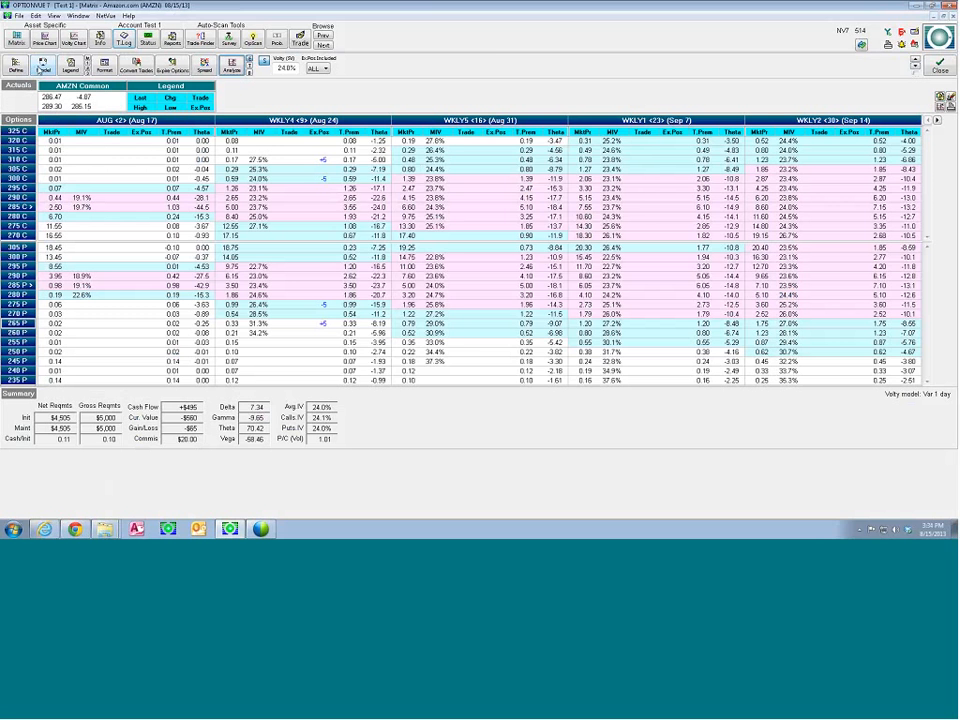
pyautogui.click(42, 64)
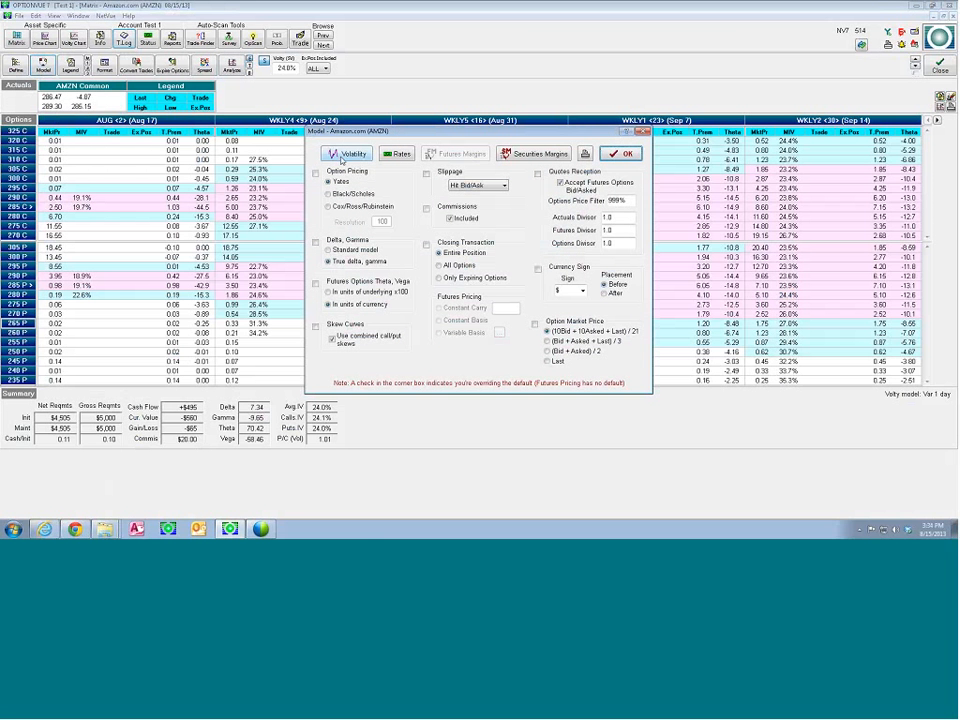
pyautogui.click(346, 157)
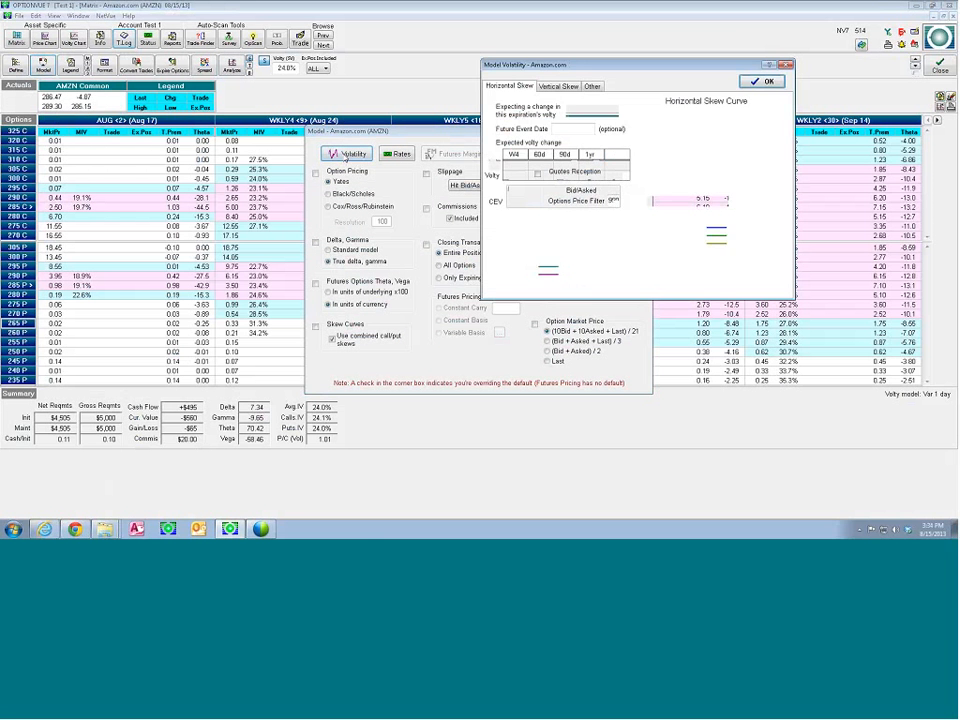
pyautogui.moveTo(601, 67); pyautogui.dragTo(455, 97)
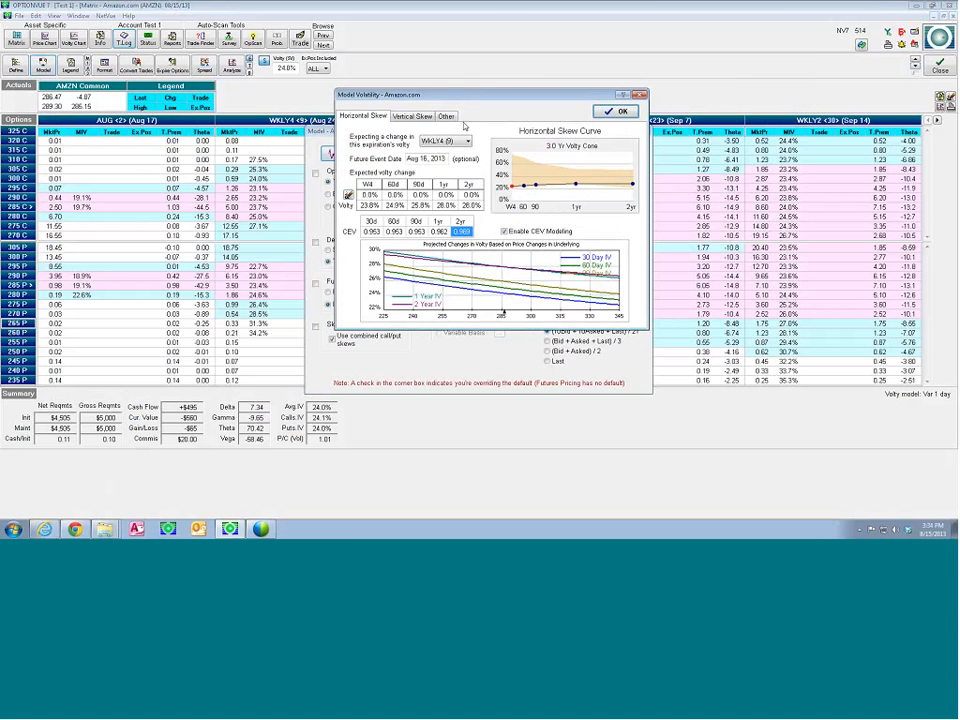
# Review the vertical skew curves and the selected volatility model options, then close the volatility and model settings
pyautogui.click(410, 116)
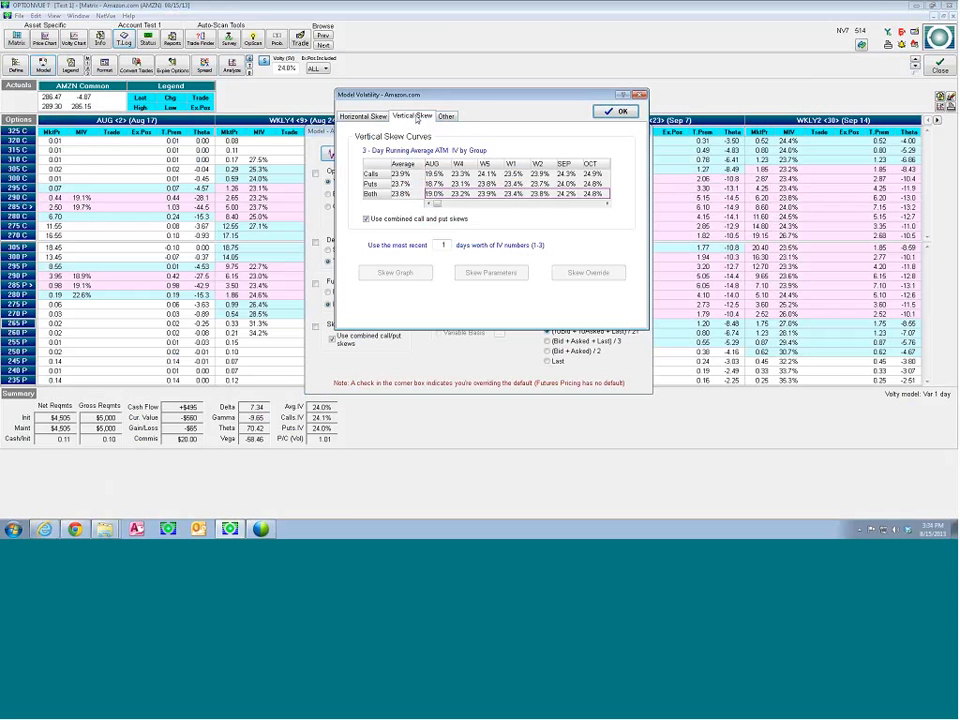
pyautogui.click(443, 117)
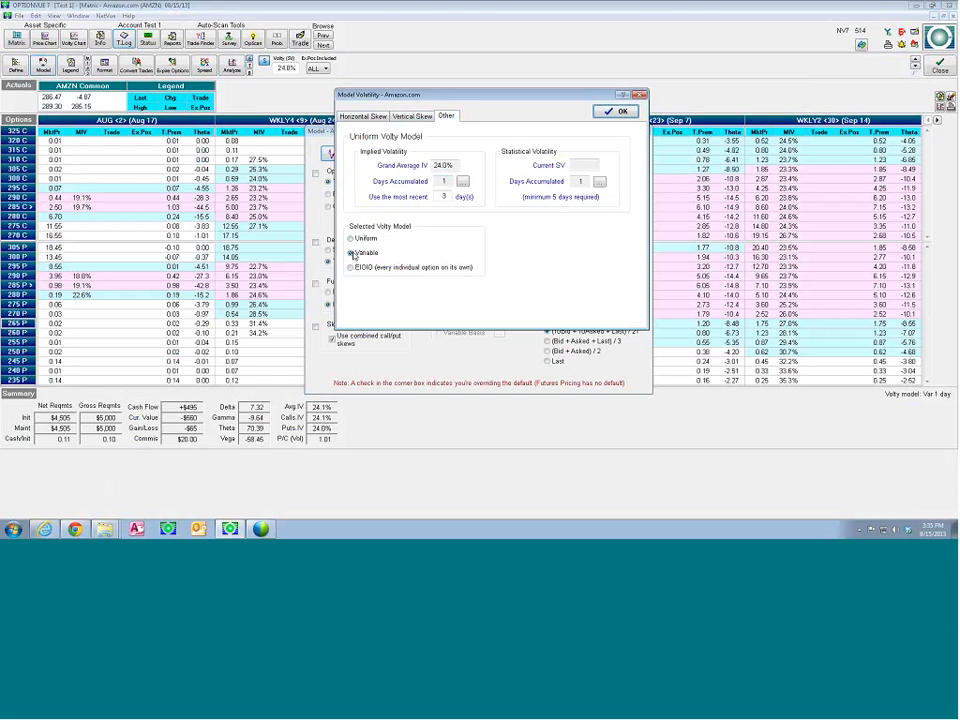
pyautogui.click(370, 117)
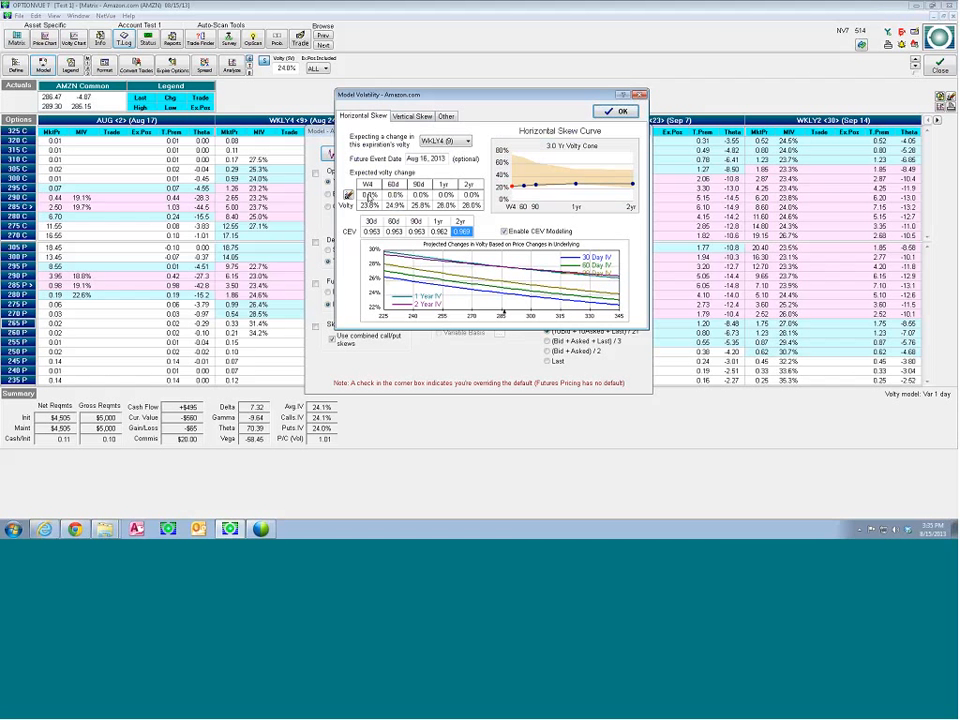
pyautogui.click(621, 112)
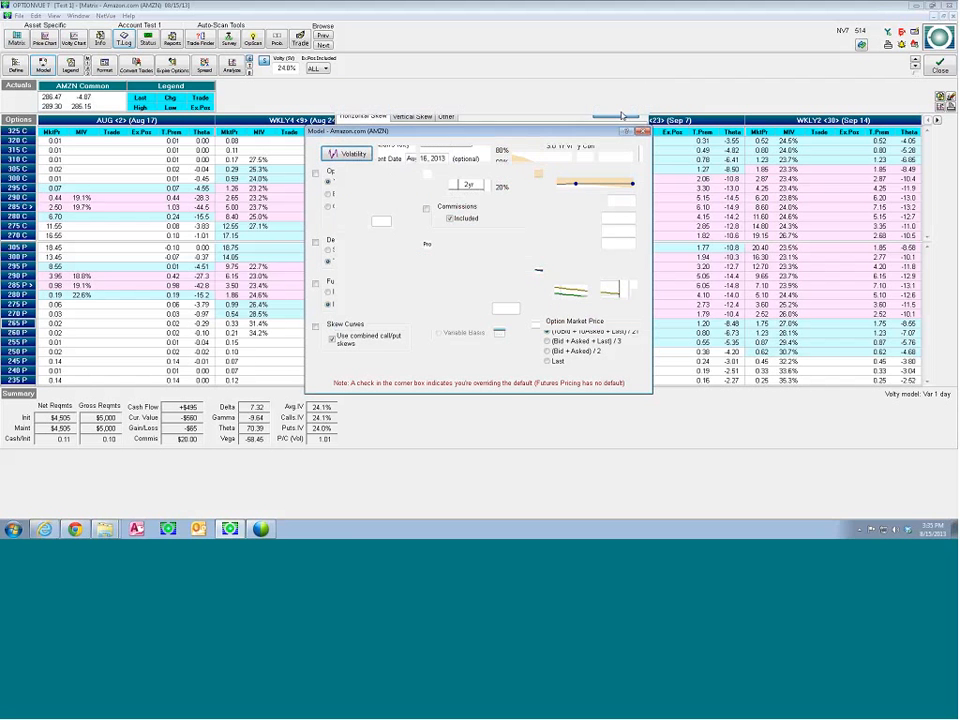
pyautogui.click(618, 154)
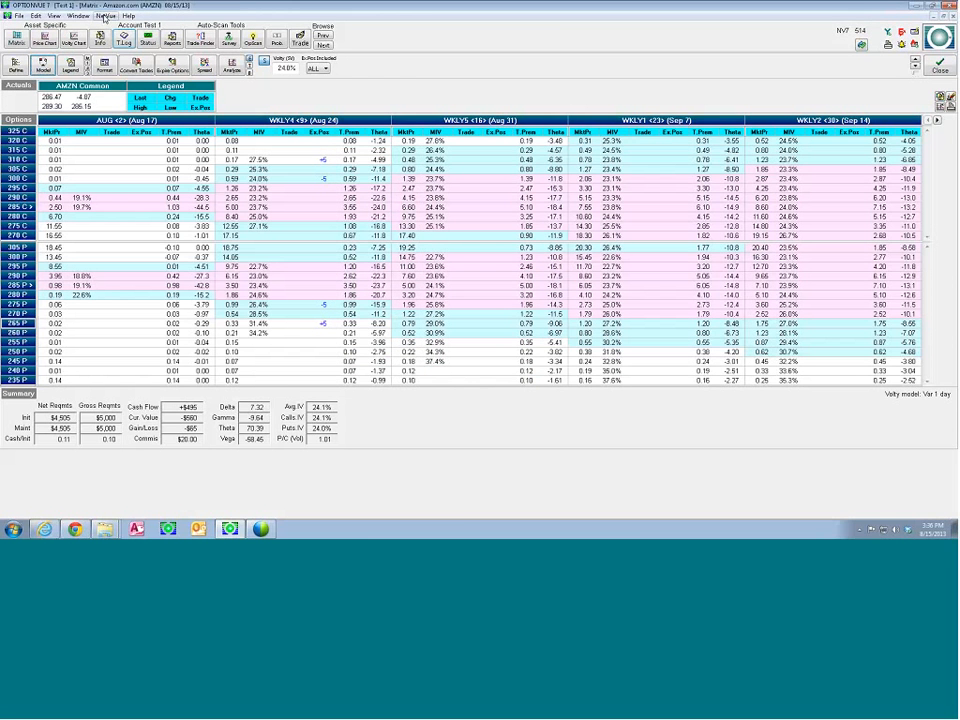
# Open BackTrader to view its date and storage options, and close it without starting a session
pyautogui.click(106, 17)
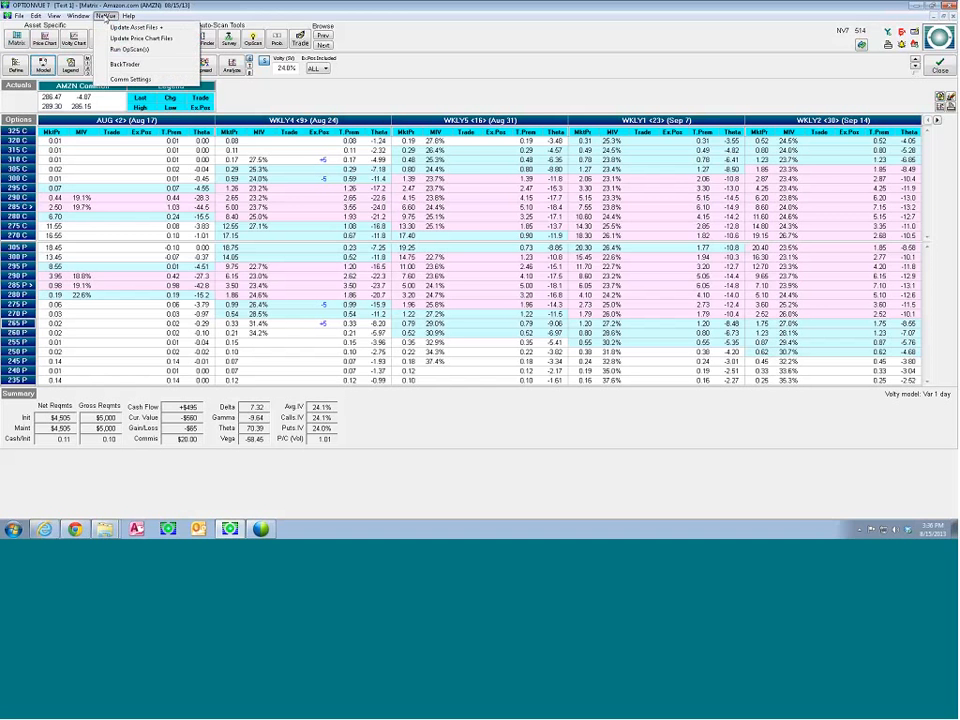
pyautogui.click(126, 64)
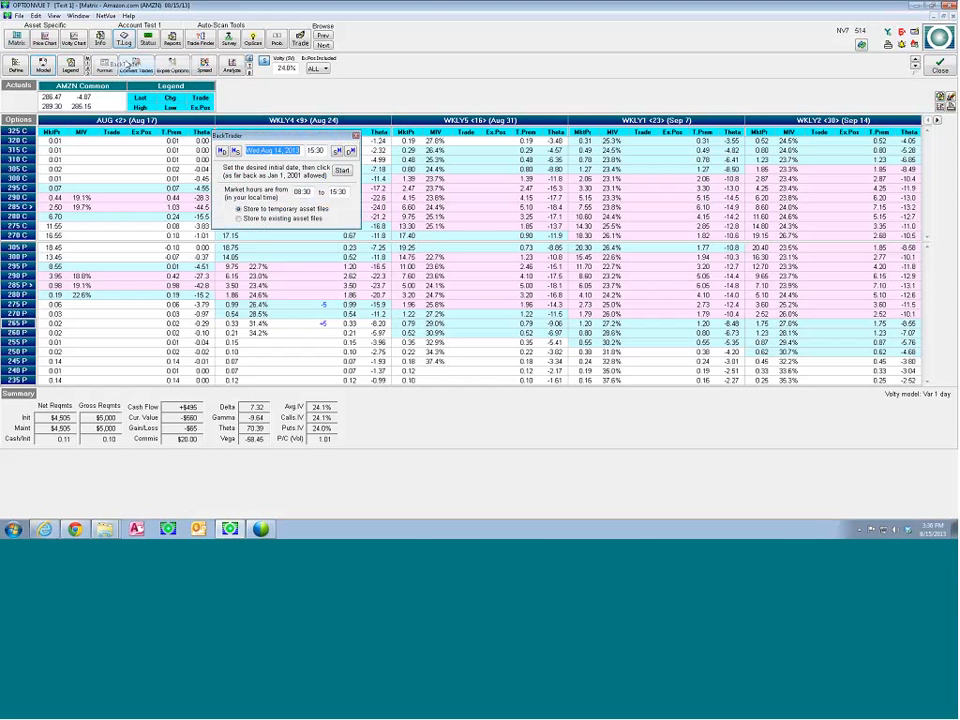
pyautogui.moveTo(487, 67); pyautogui.dragTo(470, 39)
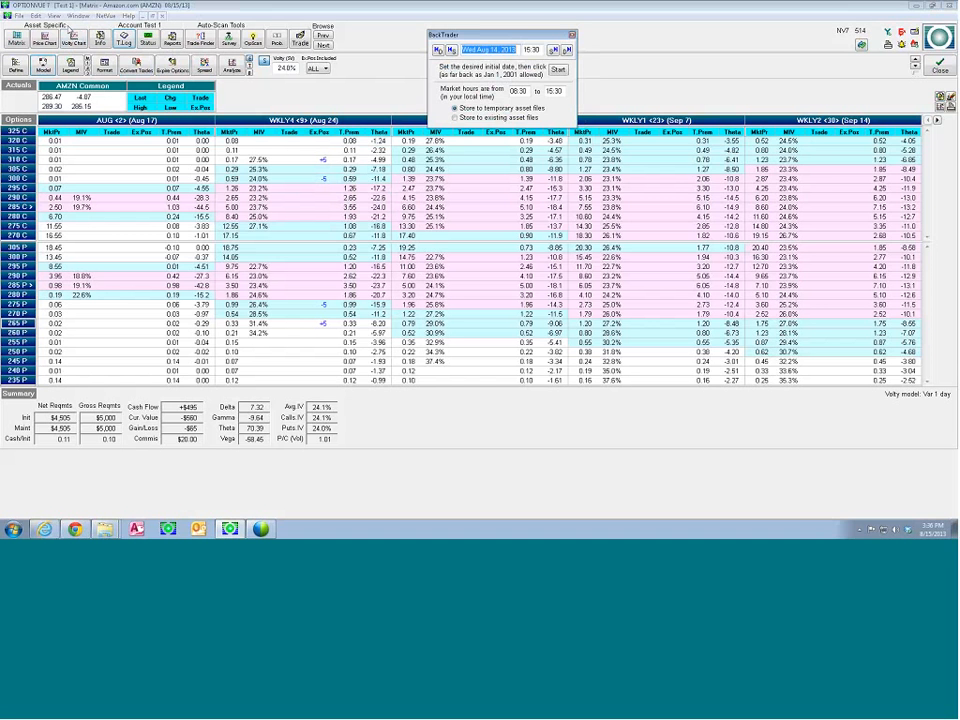
pyautogui.click(571, 34)
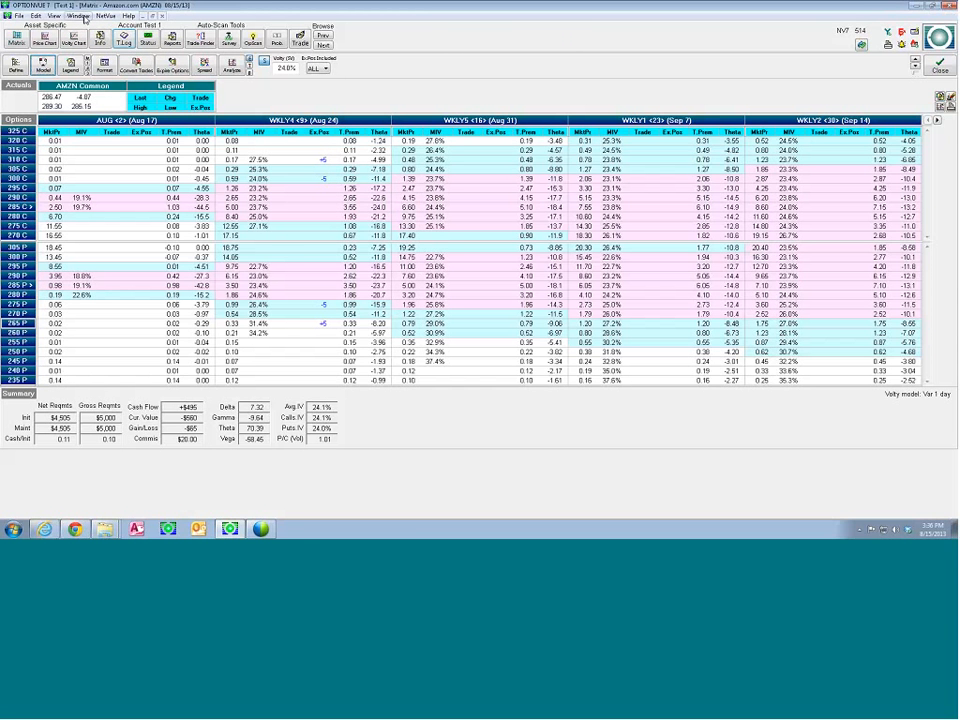
# View the asset files and price chart files available for deletion, and cancel without deleting any
pyautogui.click(18, 16)
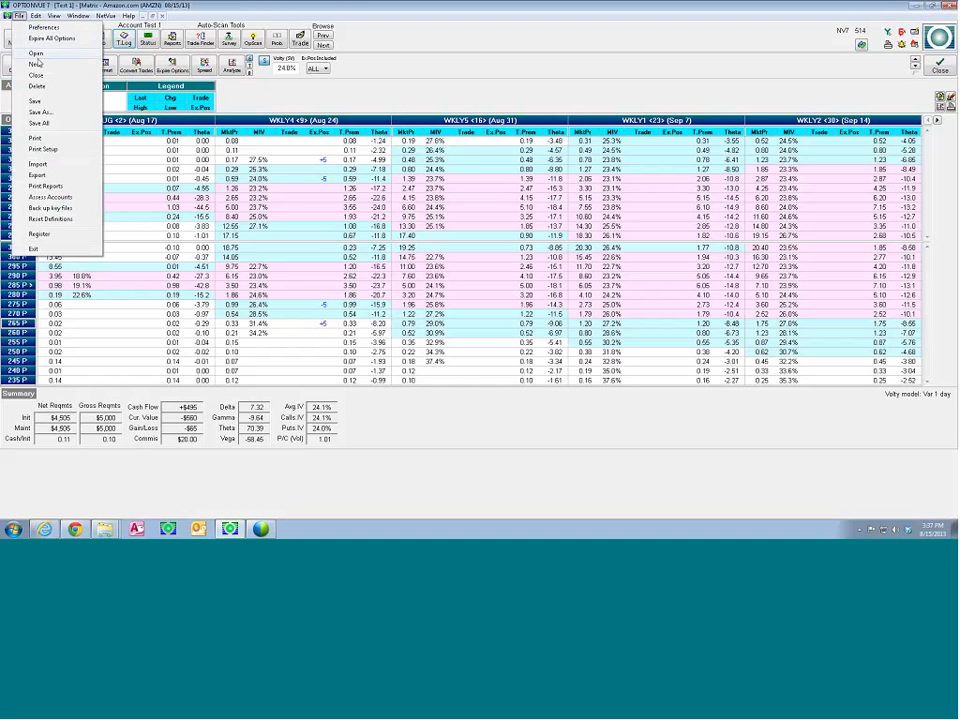
pyautogui.click(37, 86)
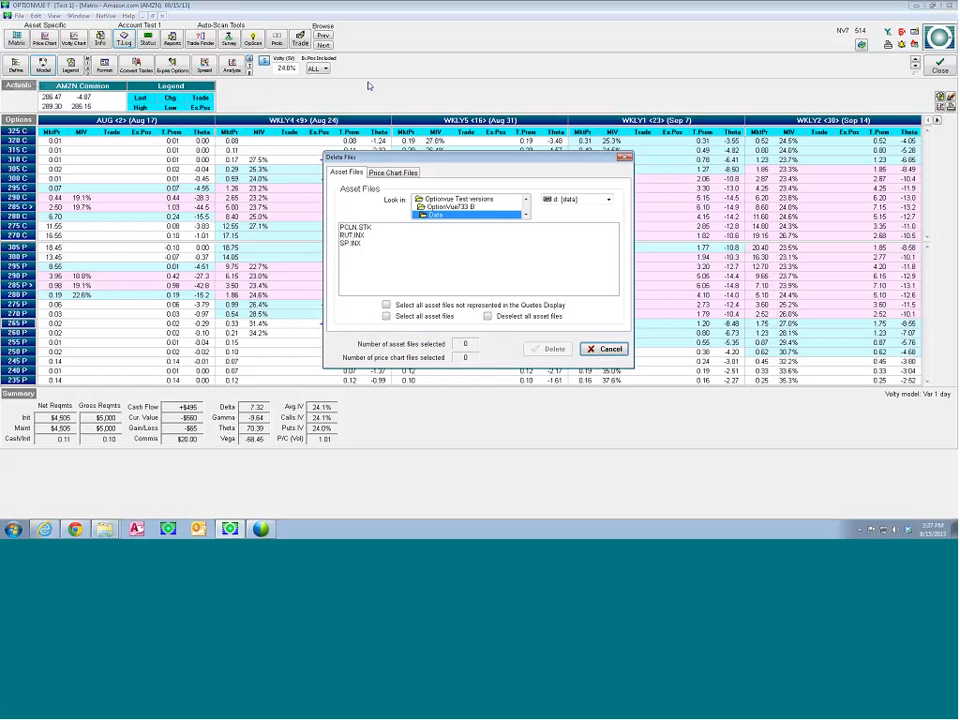
pyautogui.click(400, 173)
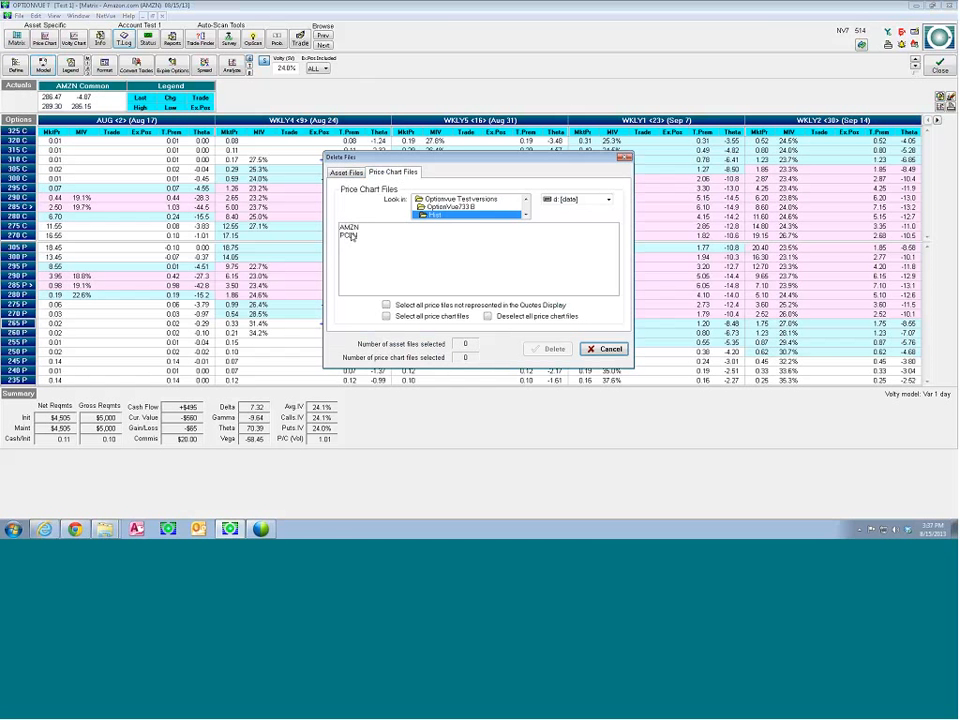
pyautogui.click(615, 349)
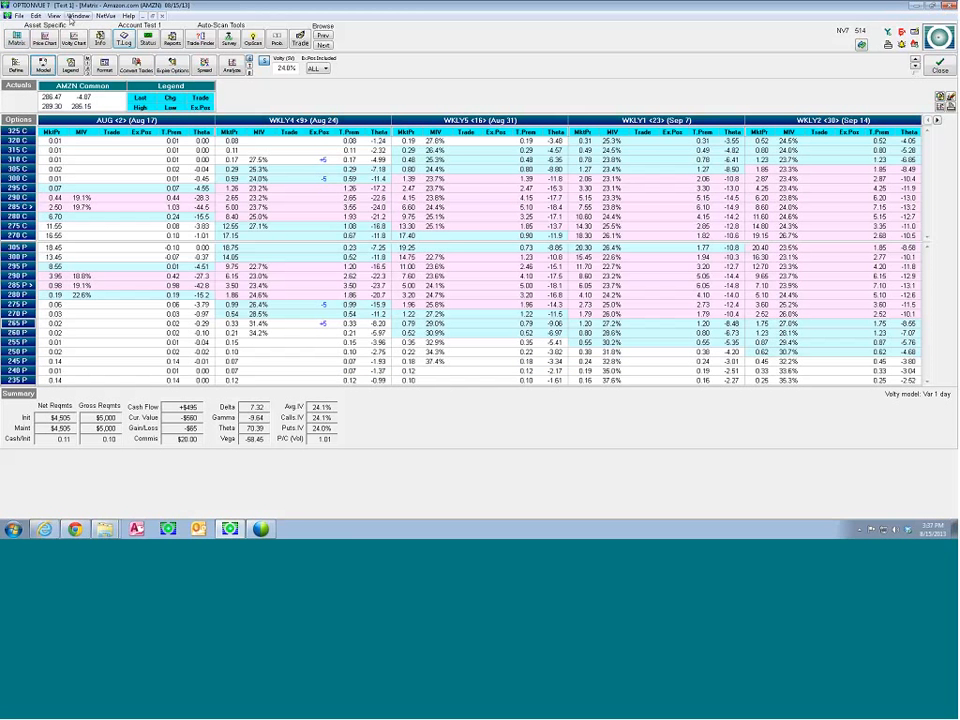
# View the update options for price chart files, and cancel without running an update
pyautogui.click(105, 16)
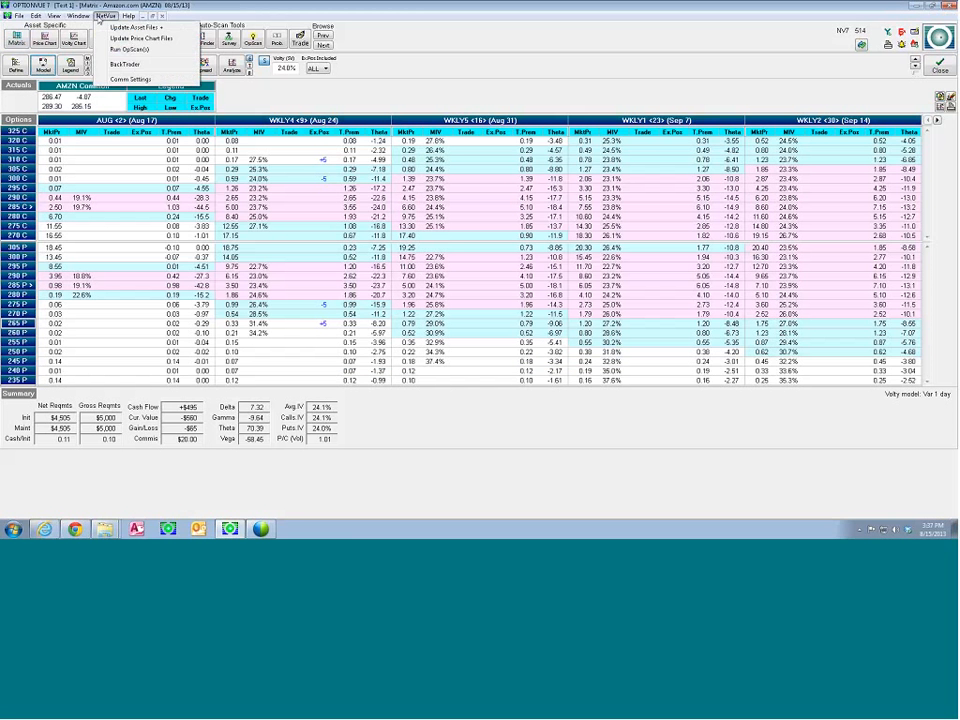
pyautogui.click(115, 40)
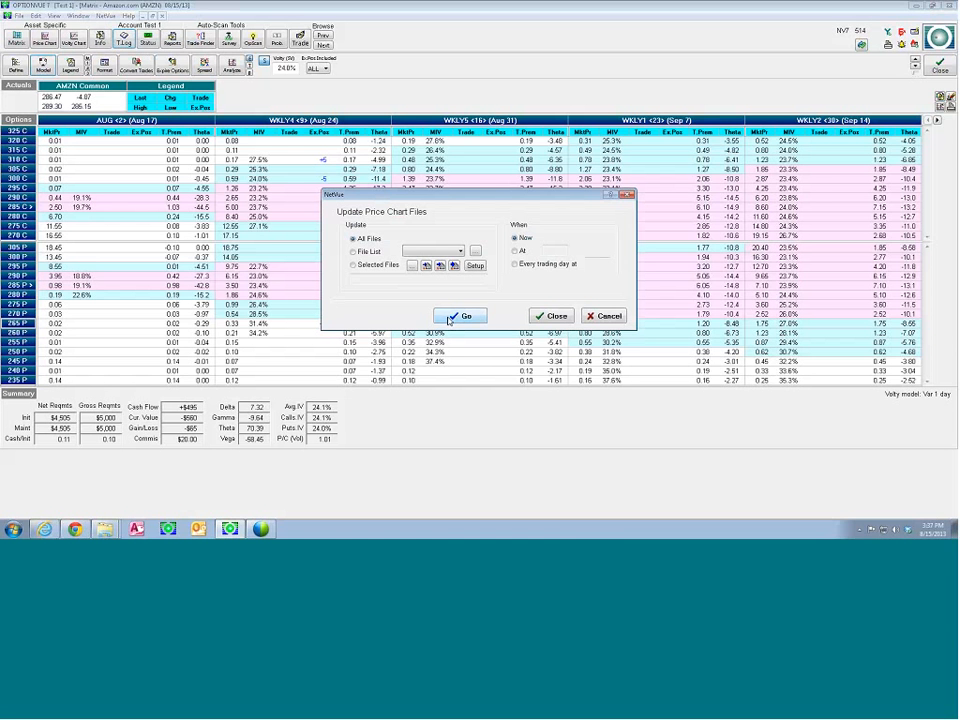
pyautogui.click(603, 316)
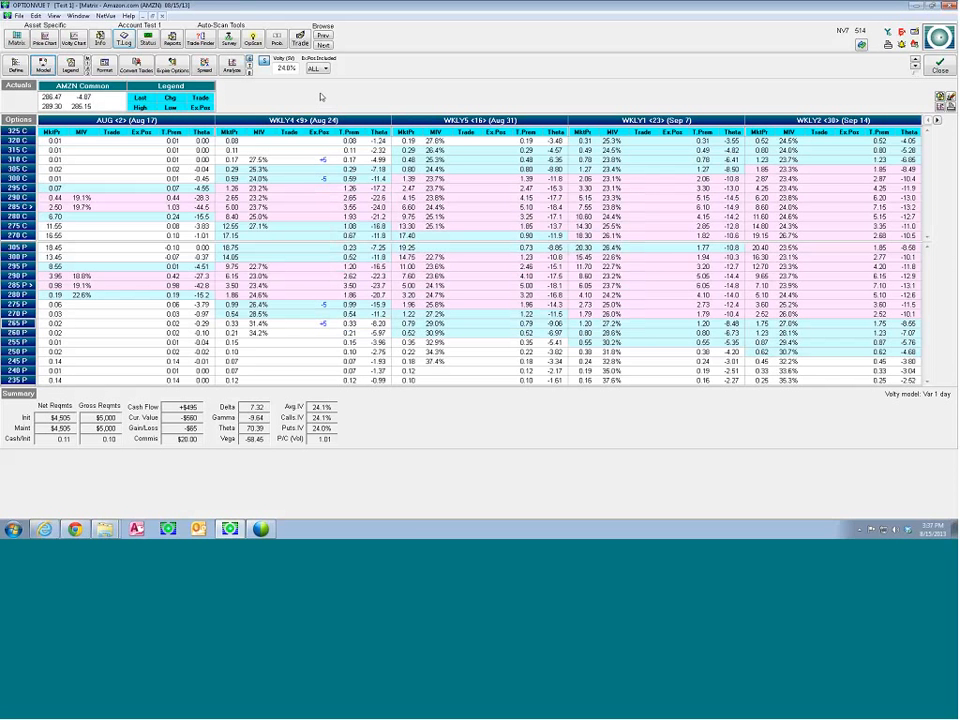
# Open BackTrader, shift its window aside, and try both storage options, leaving it set to store to temporary asset files
pyautogui.click(108, 16)
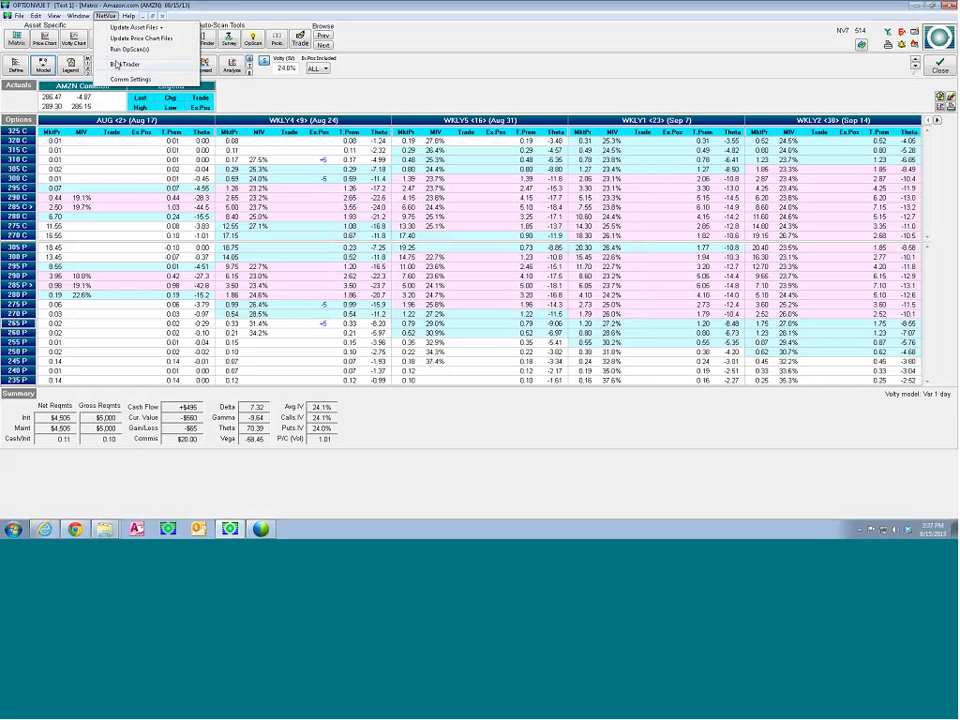
pyautogui.click(116, 64)
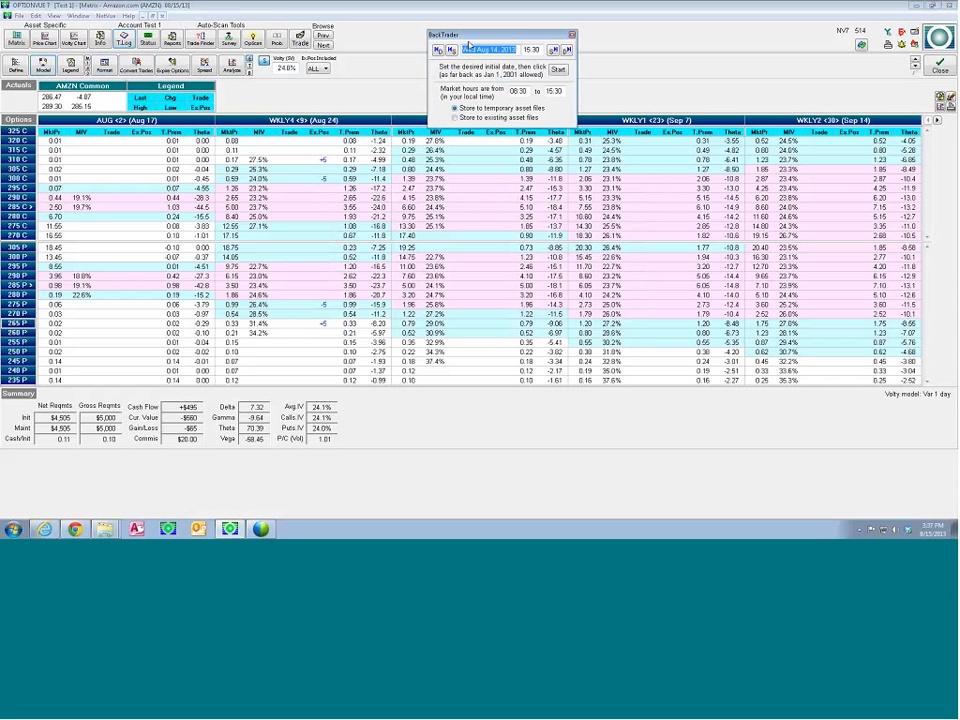
pyautogui.moveTo(459, 37); pyautogui.dragTo(409, 29)
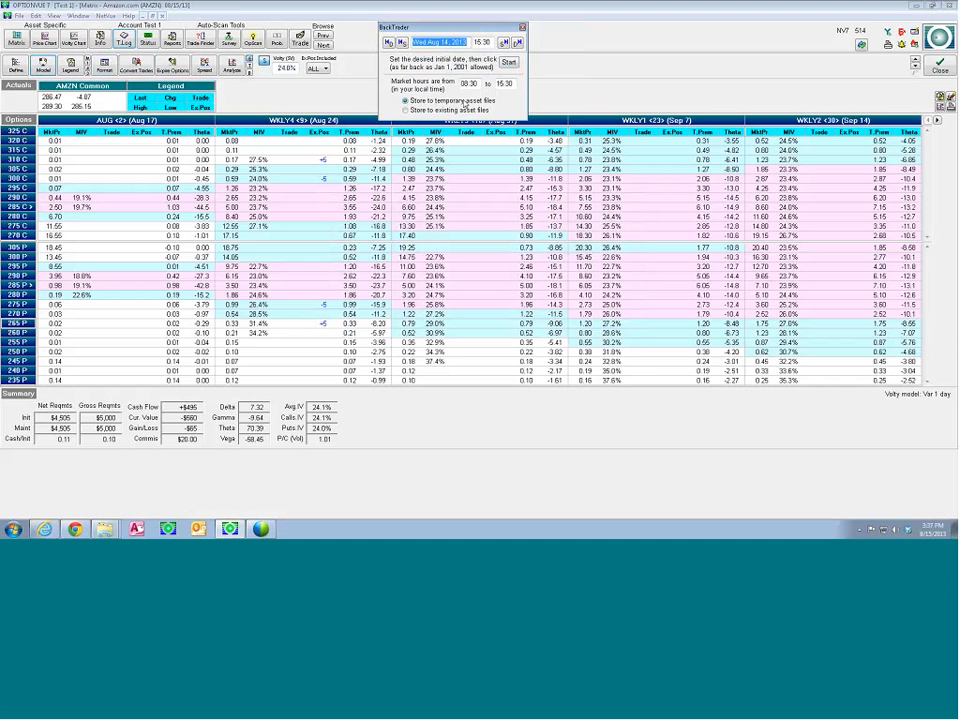
pyautogui.click(406, 111)
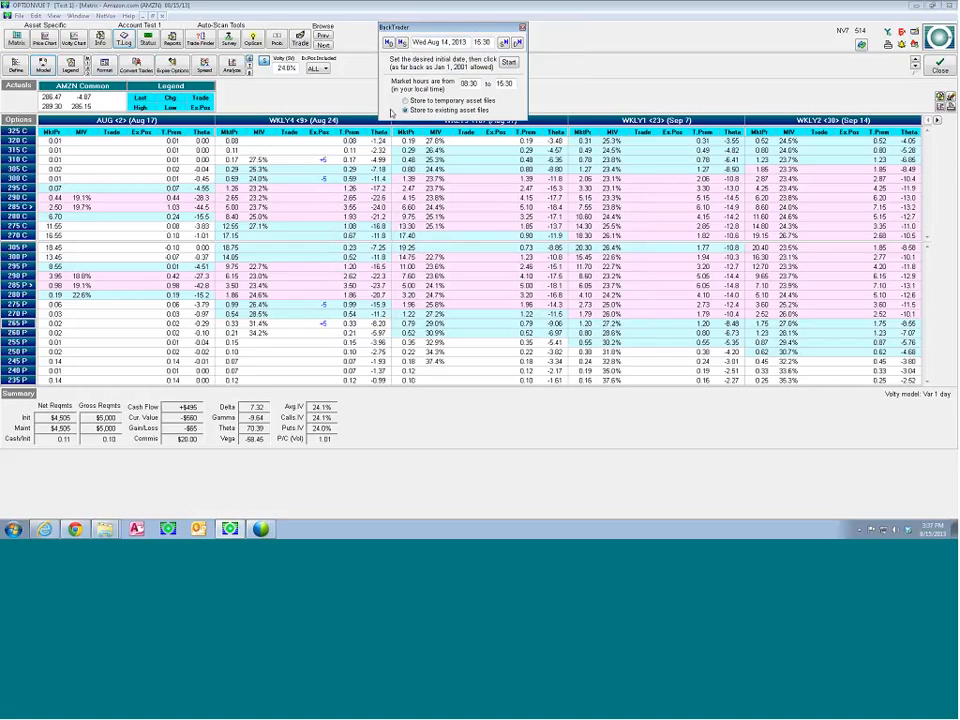
pyautogui.click(406, 101)
# Set BackTrader's initial date to Wed Jul 28, 2010 and its time to 14:30, and start the session
pyautogui.press('Tab')
pyautogui.write('8/1/20108/14/2010')
pyautogui.press('Down')
pyautogui.press('Down')
pyautogui.press('Down')
pyautogui.press('Down')
pyautogui.press('Down')
pyautogui.press('Down')
pyautogui.press('Down')
pyautogui.press('Down')
pyautogui.press('Down')
pyautogui.press('Down')
pyautogui.press('Down')
pyautogui.press('Down')
pyautogui.press('Down')
pyautogui.press('Down')
pyautogui.press('Down')
pyautogui.press('Down')
pyautogui.press('Down')
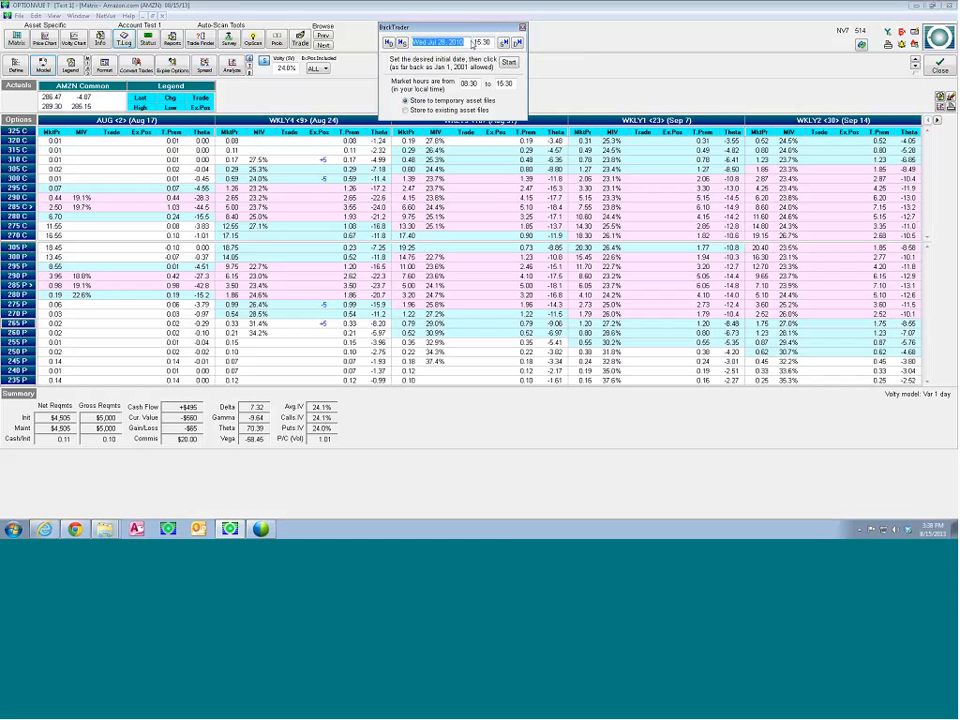
pyautogui.click(401, 43)
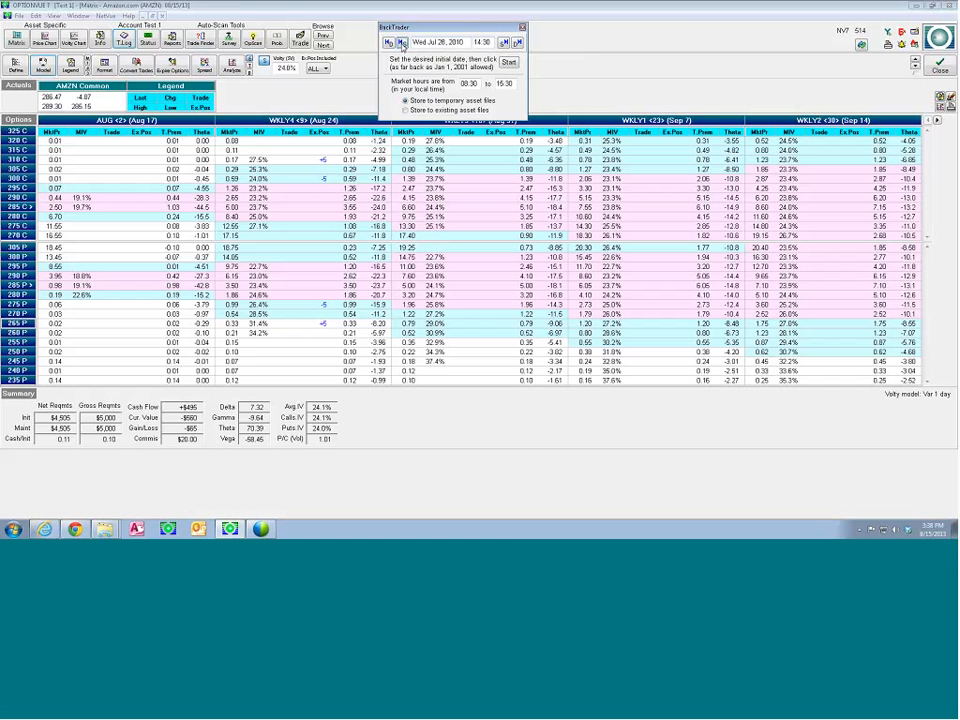
pyautogui.click(401, 43)
pyautogui.click(508, 63)
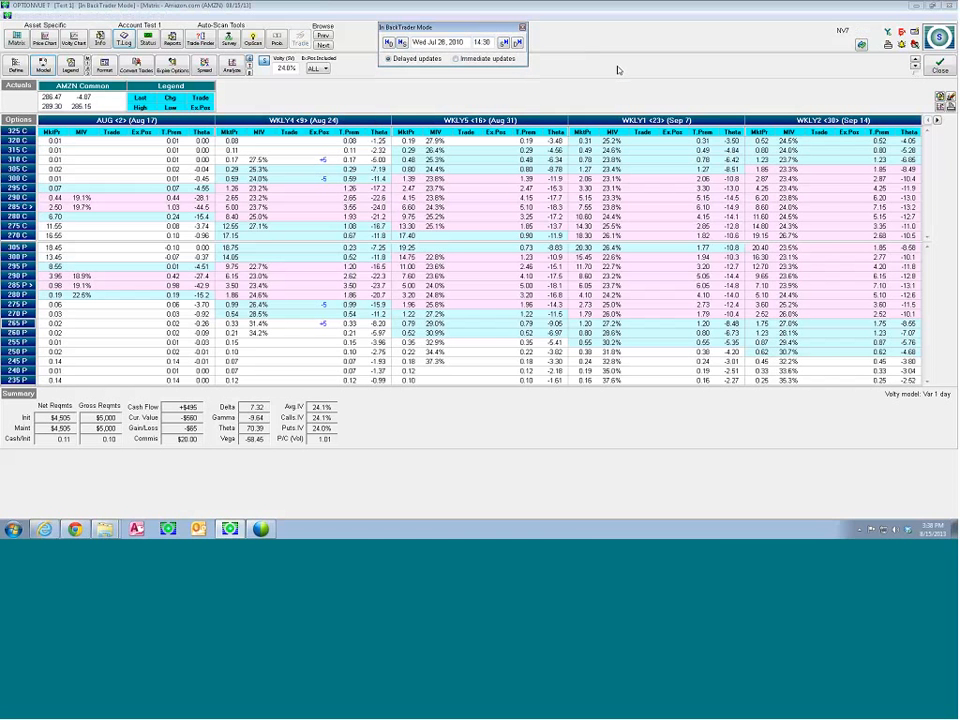
# Move the BackTrader window clear of the matrix data, open the AMZN price chart, and inspect the 07/28/10 price bar
pyautogui.moveTo(452, 28); pyautogui.dragTo(452, 58)
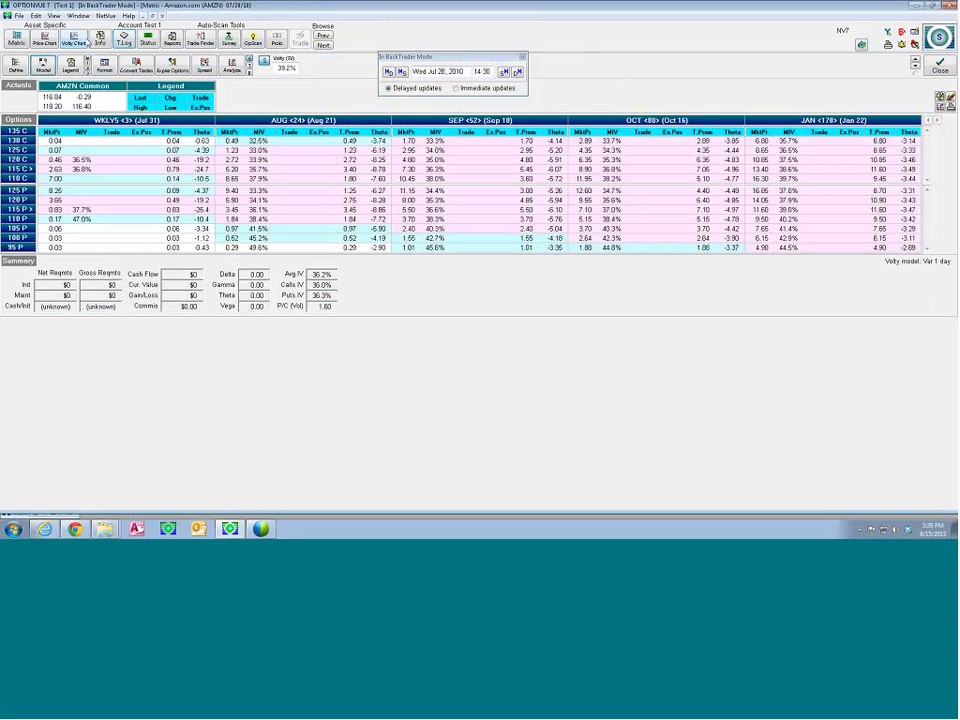
pyautogui.click(440, 72)
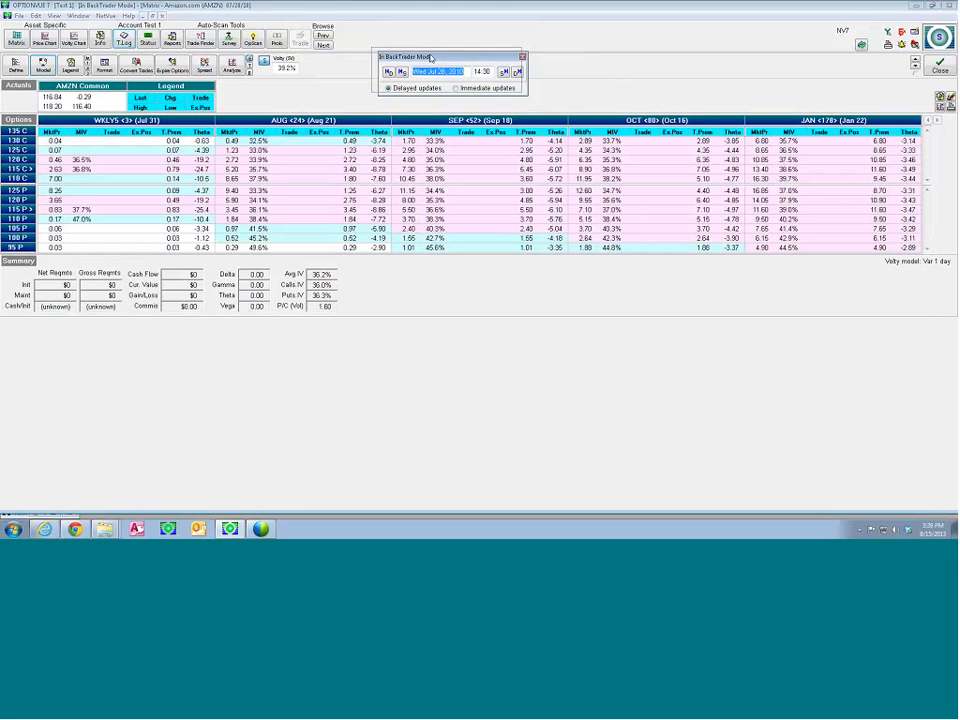
pyautogui.moveTo(420, 57); pyautogui.dragTo(405, 51)
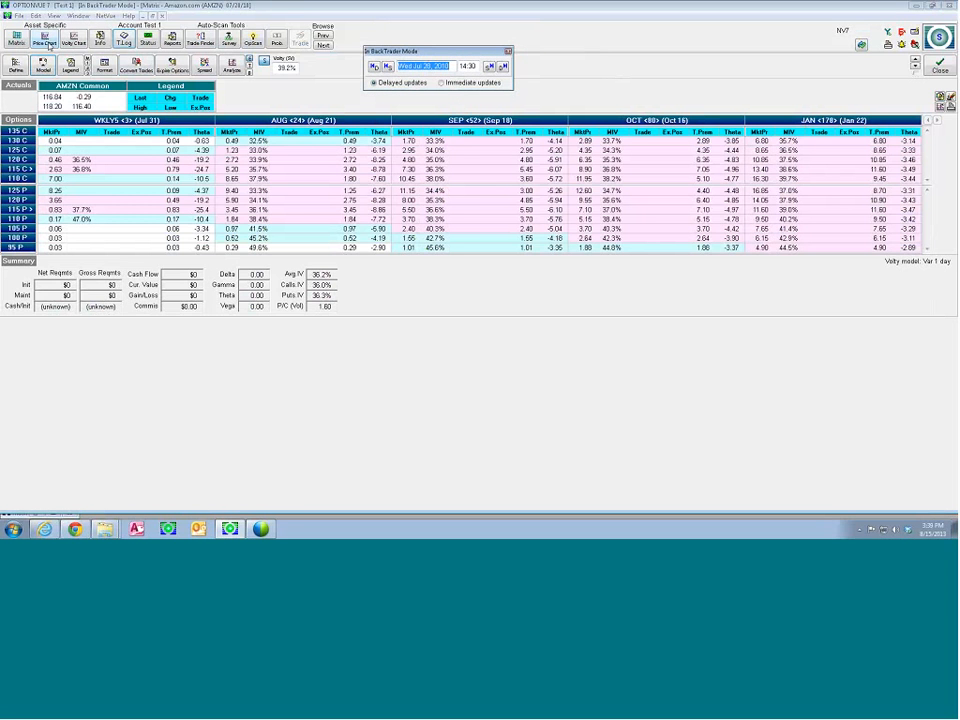
pyautogui.click(44, 39)
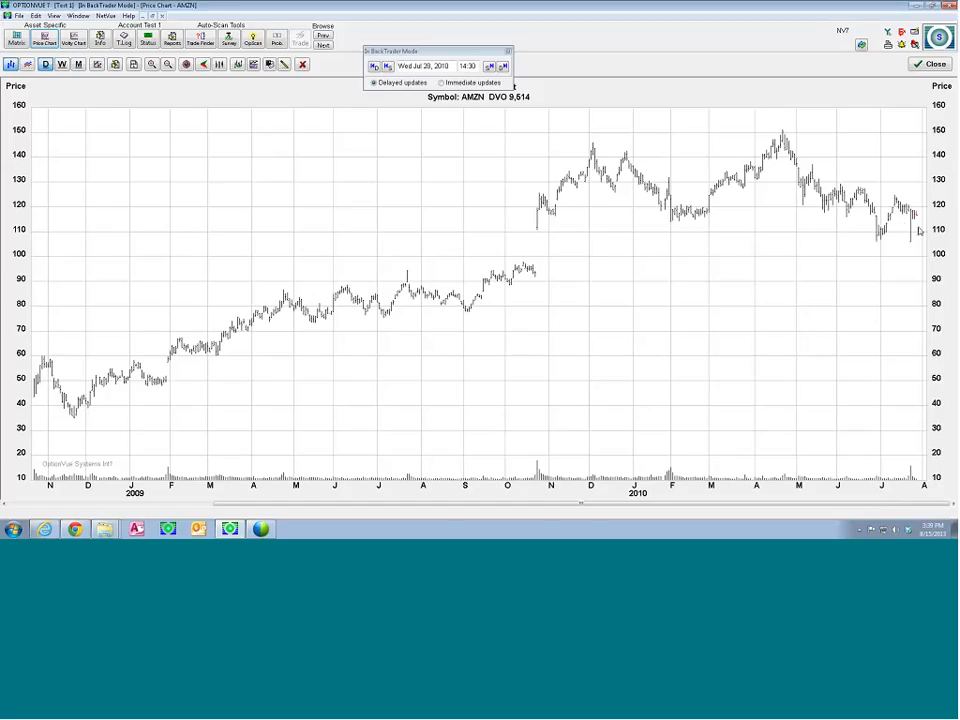
pyautogui.click(918, 227)
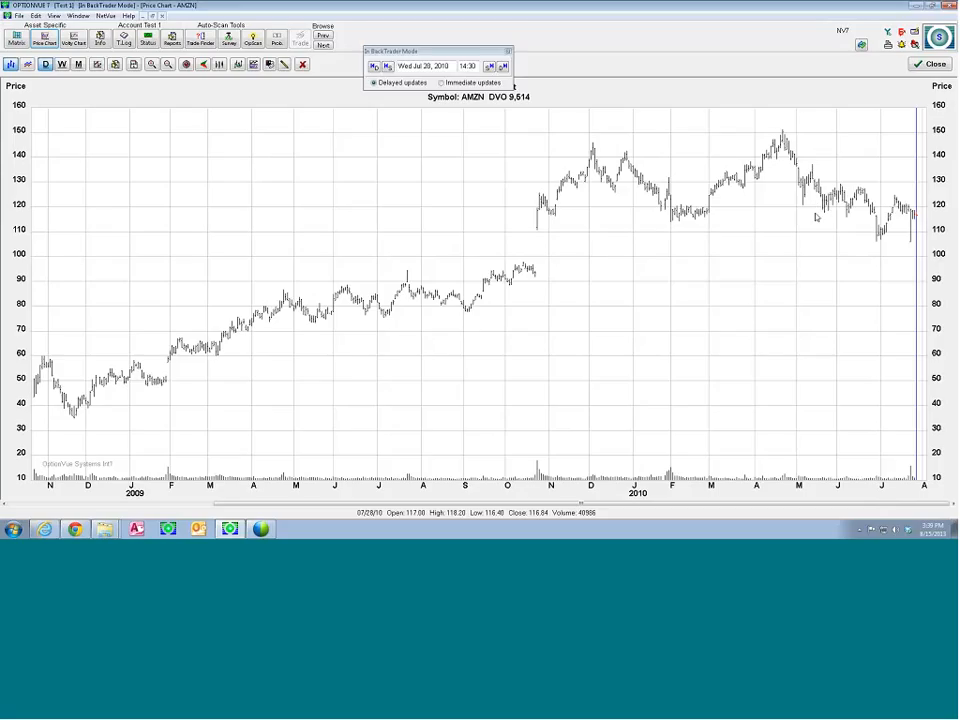
# Show candlesticks and the overlaid moving average indicator on the AMZN price chart
pyautogui.click(488, 56)
pyautogui.moveTo(488, 56); pyautogui.dragTo(499, 57)
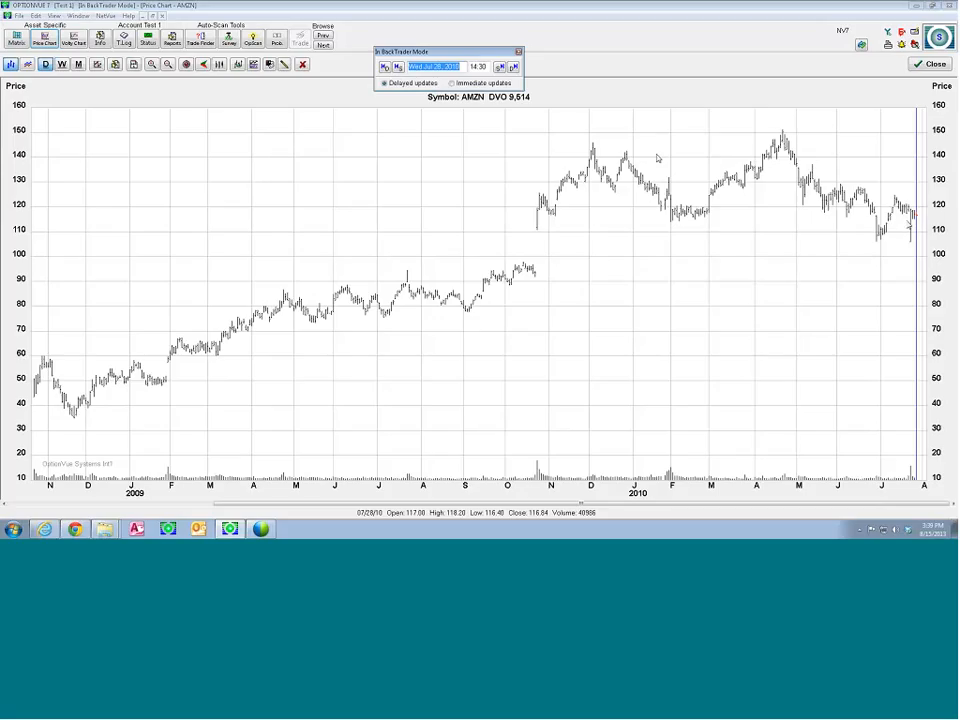
pyautogui.click(219, 66)
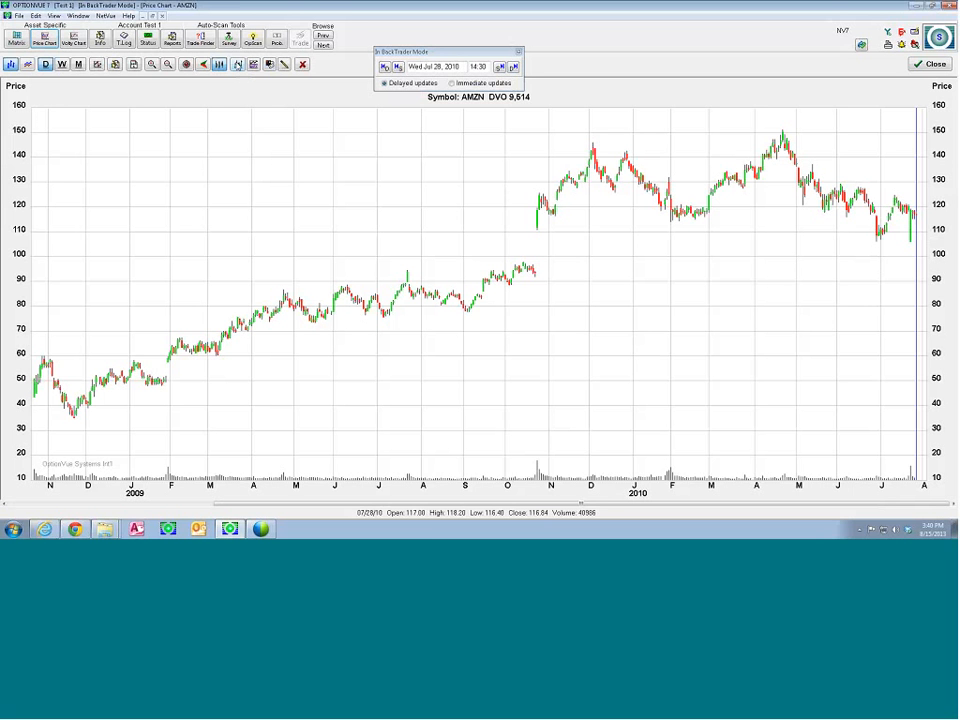
pyautogui.click(238, 66)
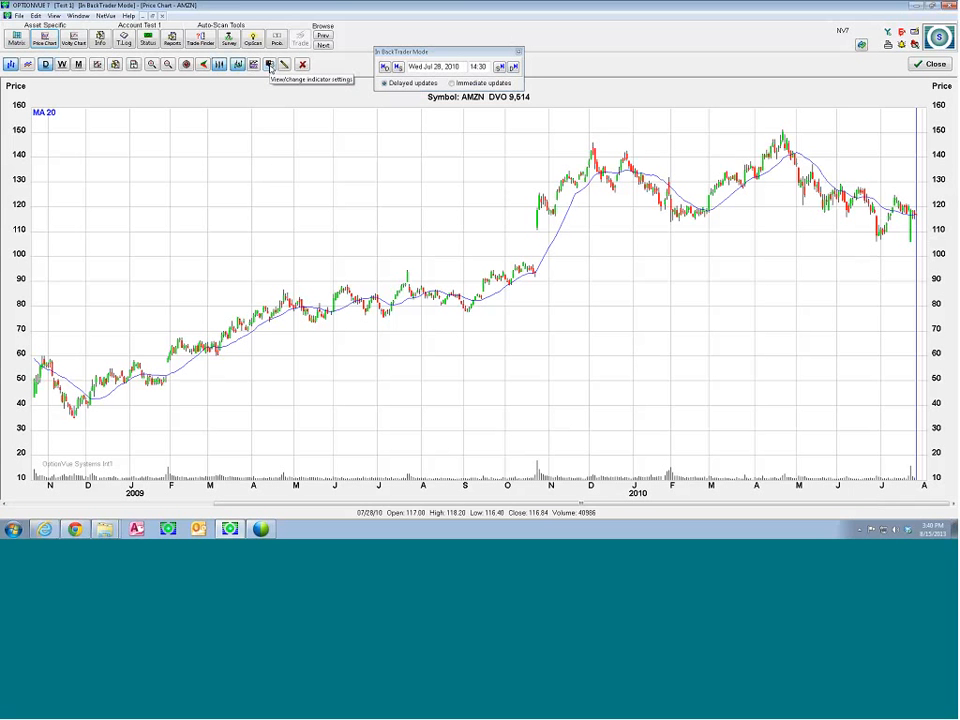
# Set the chart's simple moving averages to 50 periods for Line 1 (Blue) and 200 for an enabled Line 2 (Red)
pyautogui.click(269, 64)
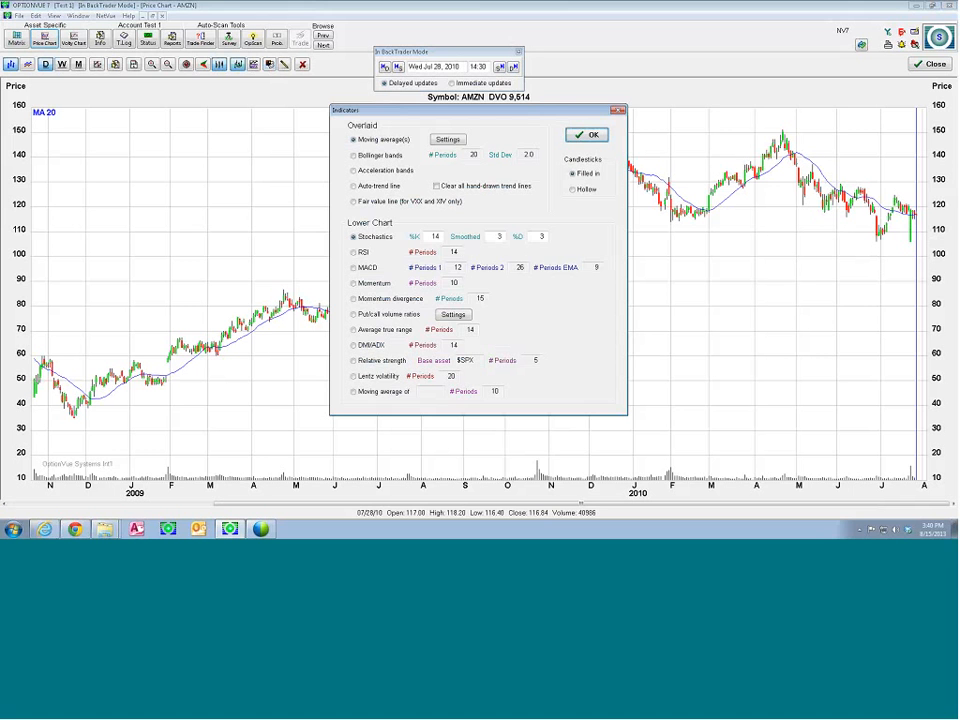
pyautogui.click(440, 139)
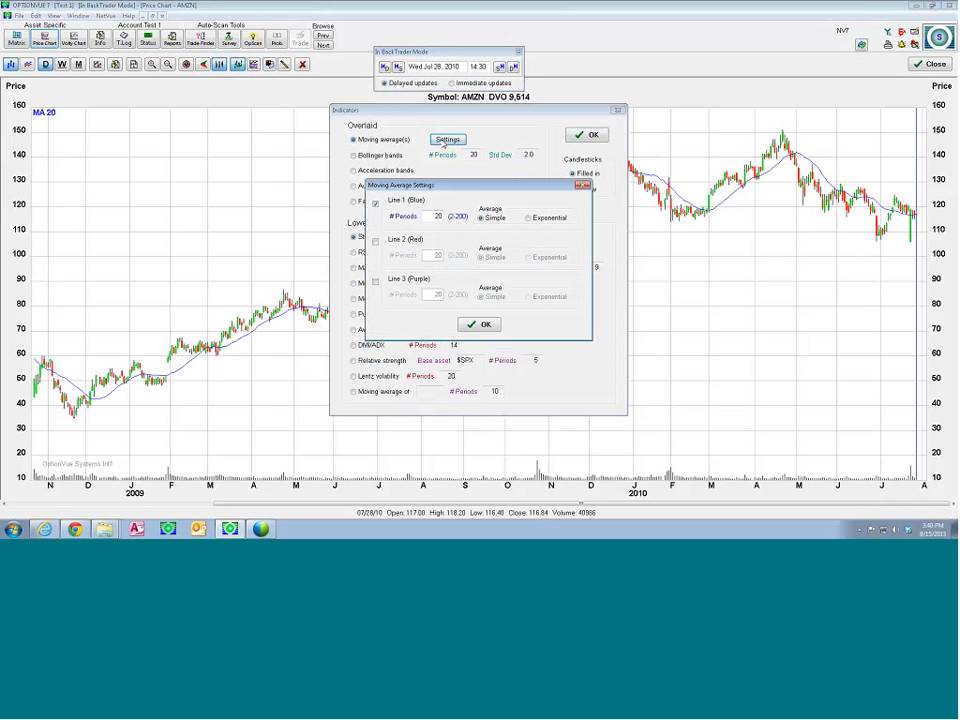
pyautogui.doubleClick(436, 217)
pyautogui.write('50')
pyautogui.doubleClick(436, 217)
pyautogui.click(375, 241)
pyautogui.doubleClick(432, 255)
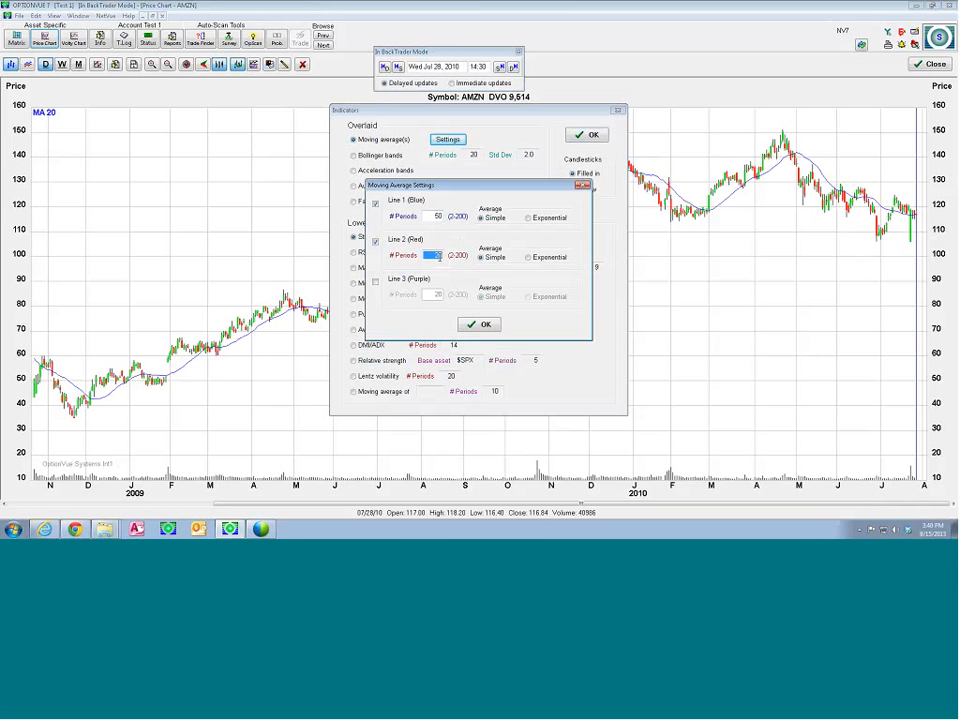
pyautogui.write('200')
pyautogui.press('Return')
pyautogui.click(480, 324)
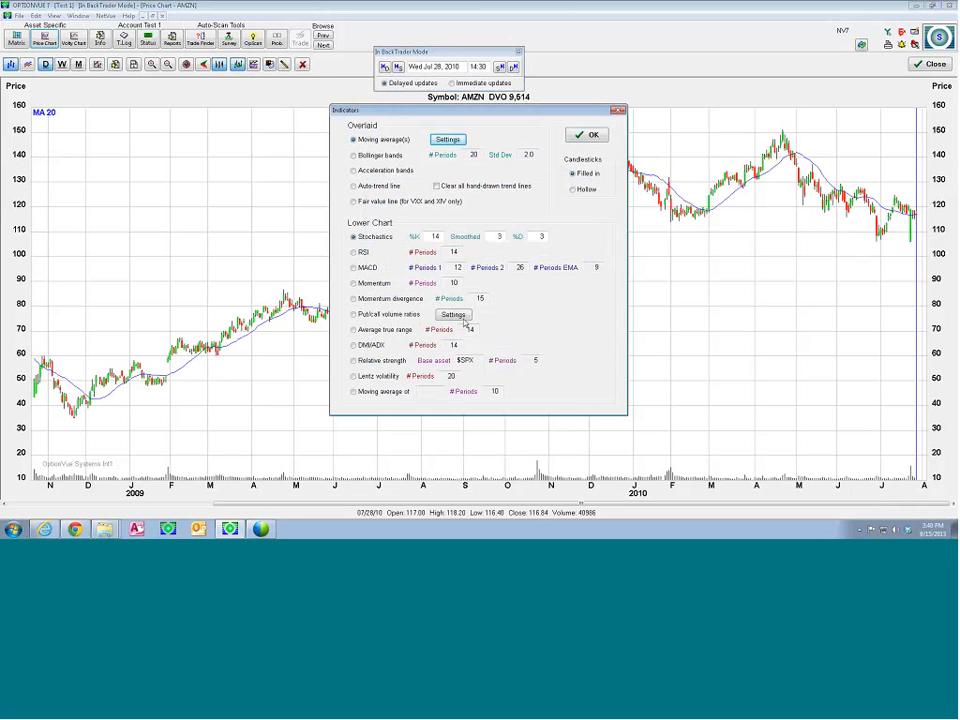
pyautogui.click(587, 135)
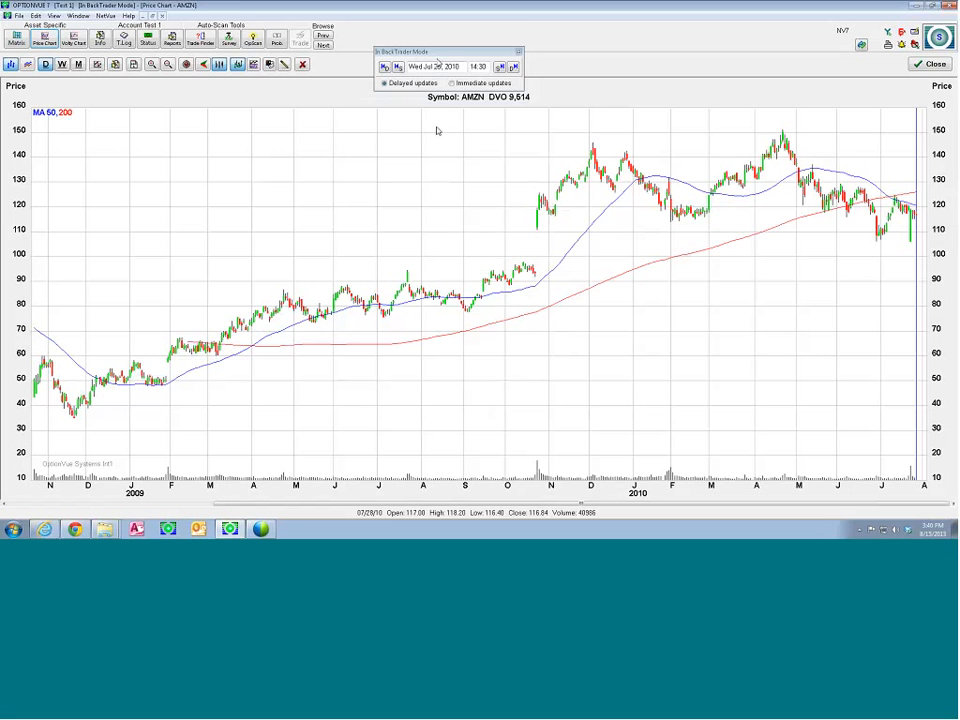
# Close the price chart and record an AMZN Aug put spread of -5 105 puts and +5 100 puts in the matrix
pyautogui.moveTo(436, 51); pyautogui.dragTo(431, 25)
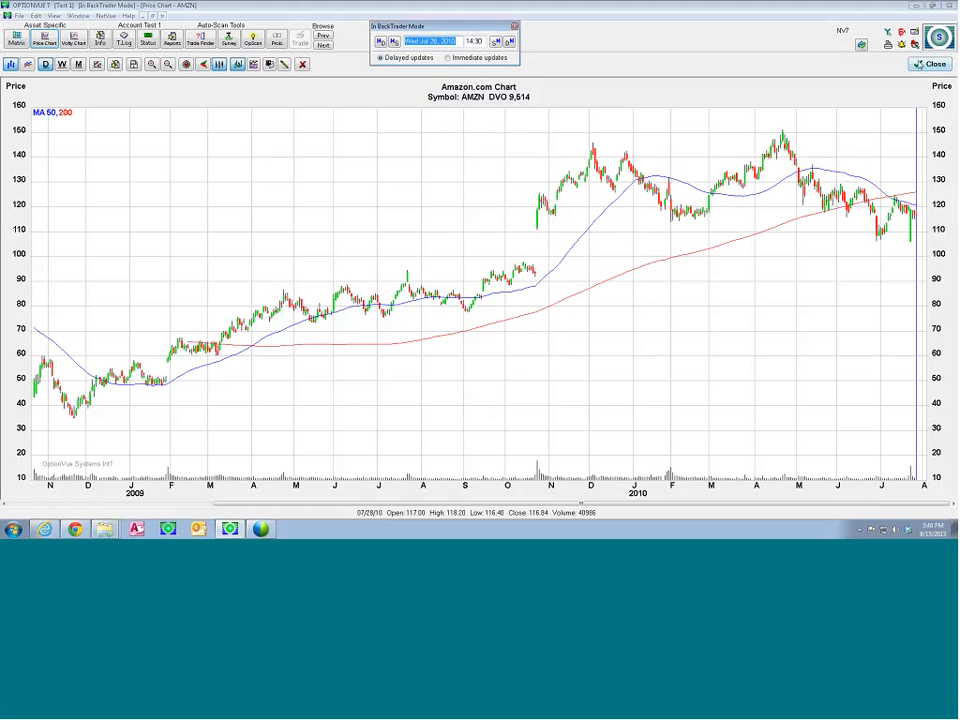
pyautogui.click(933, 64)
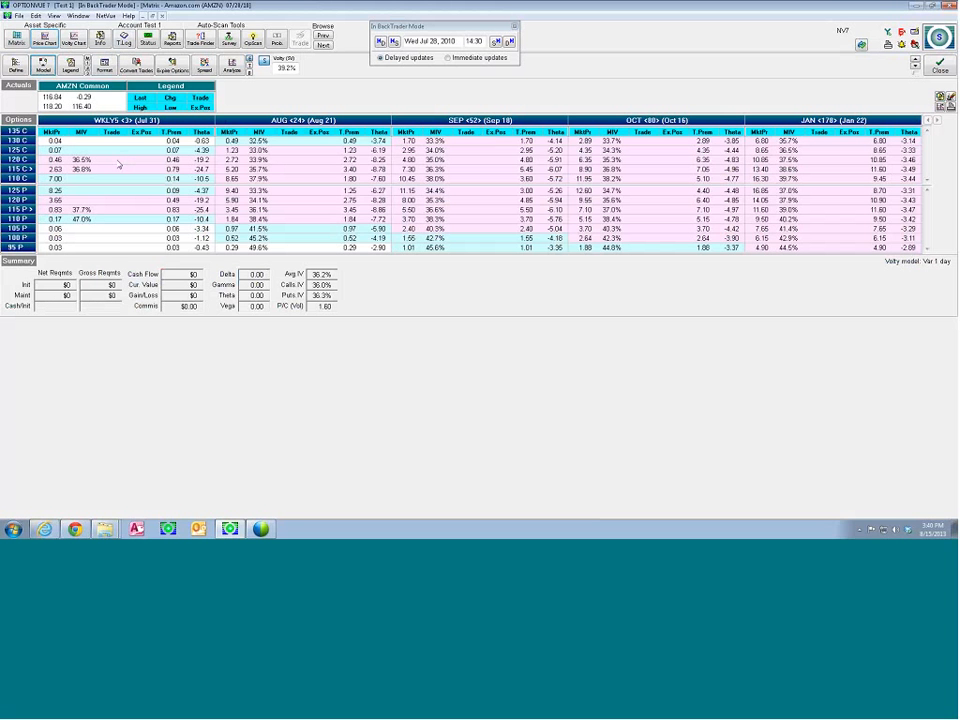
pyautogui.click(288, 169)
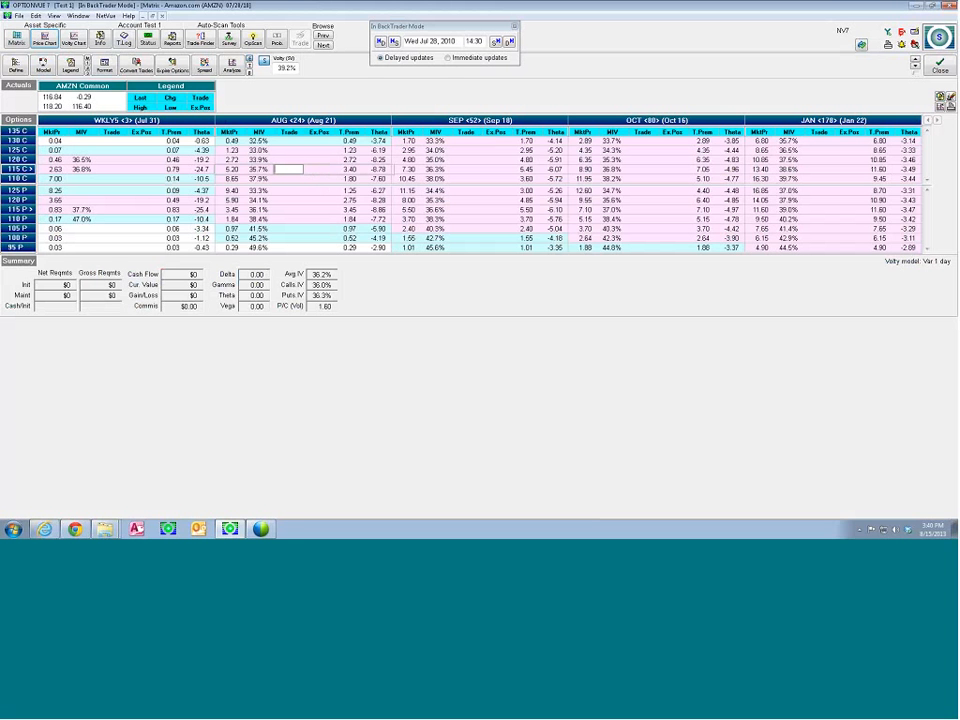
pyautogui.click(290, 229)
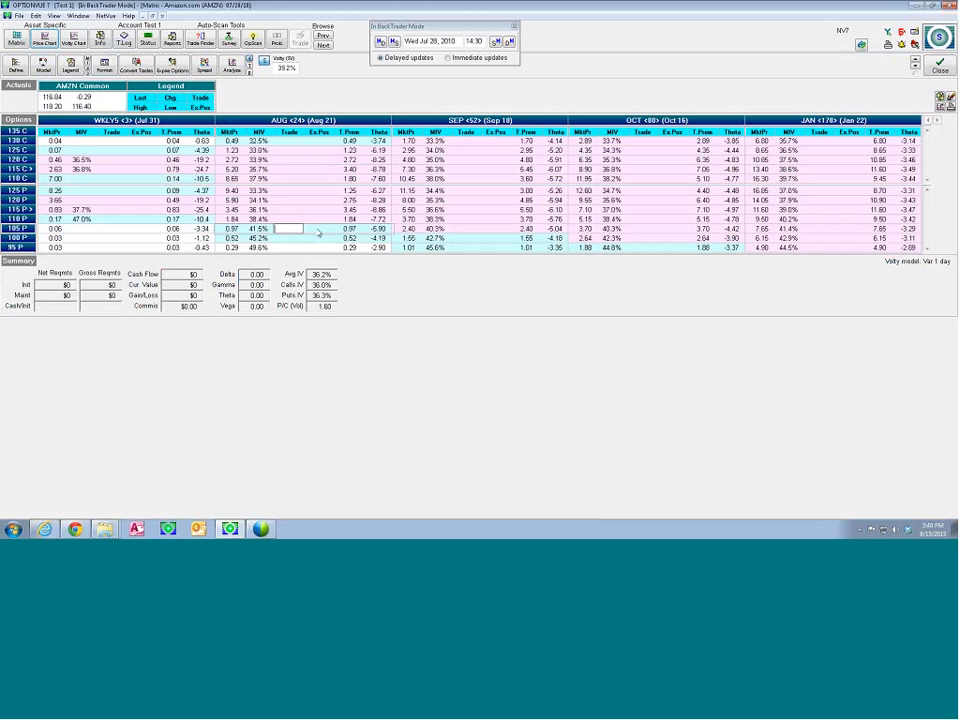
pyautogui.write('-5')
pyautogui.press('Down')
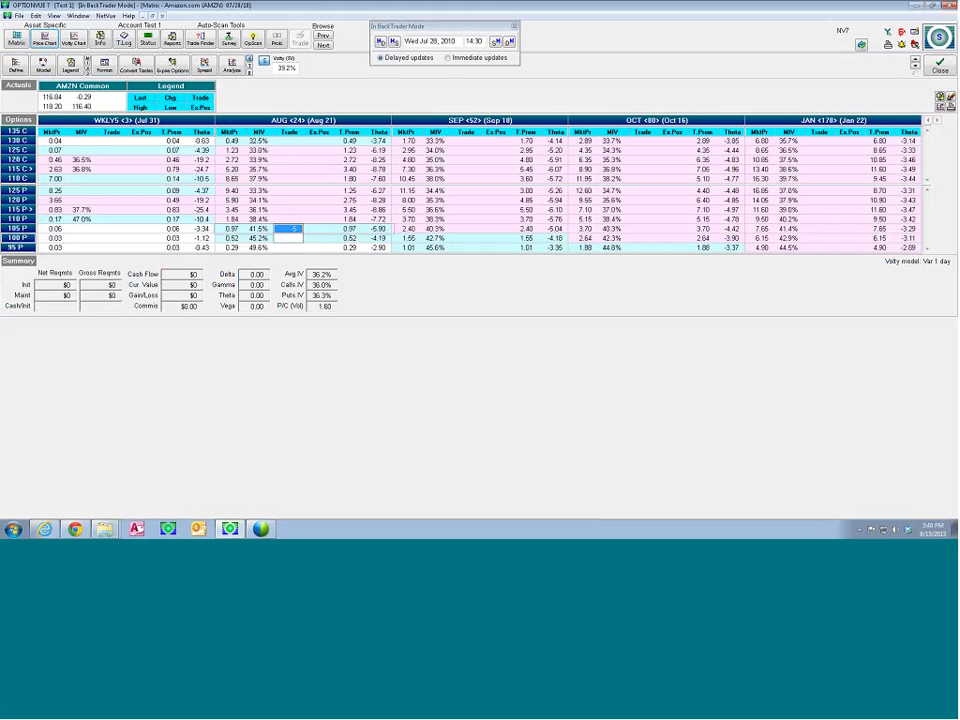
pyautogui.write('5')
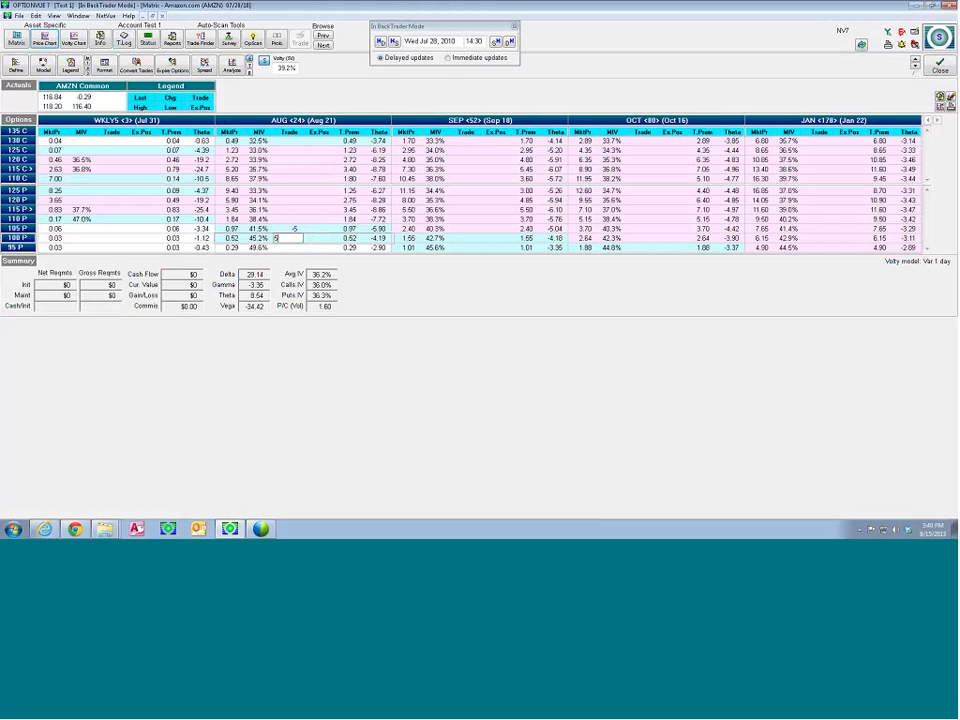
pyautogui.press('Return')
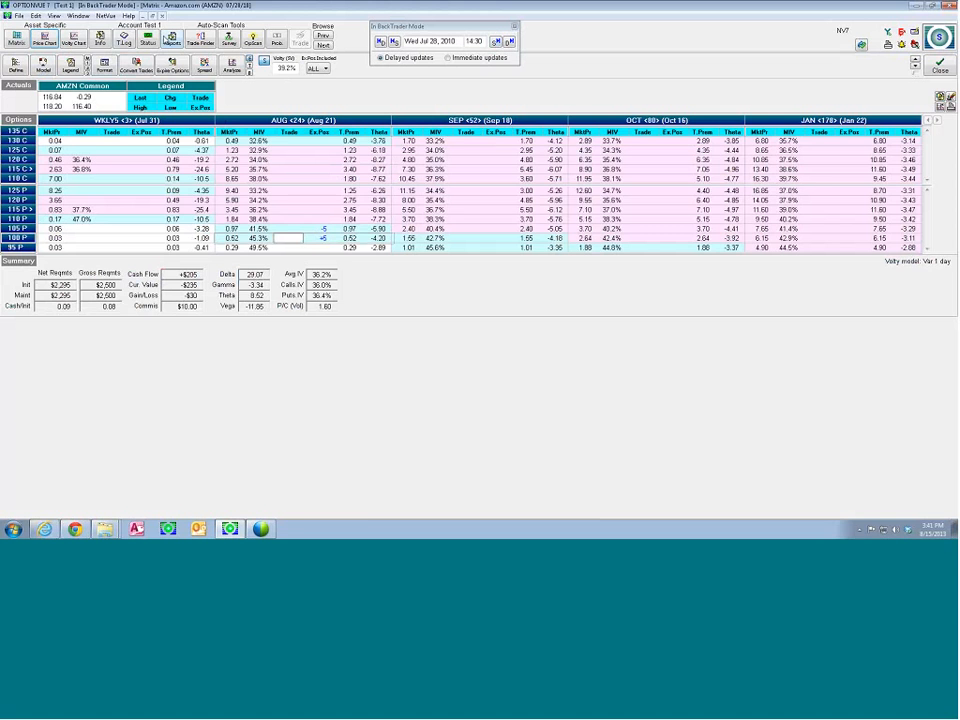
# Review the Test 1 account's status with its AMZN Aug put positions, and return to the AMZN matrix
pyautogui.click(148, 38)
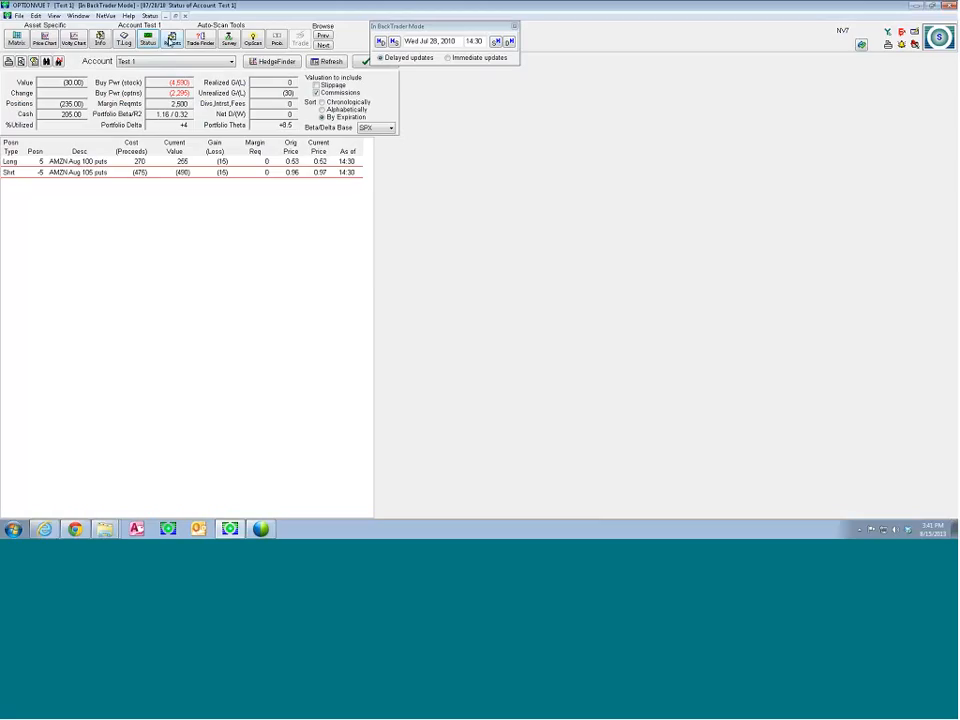
pyautogui.click(80, 16)
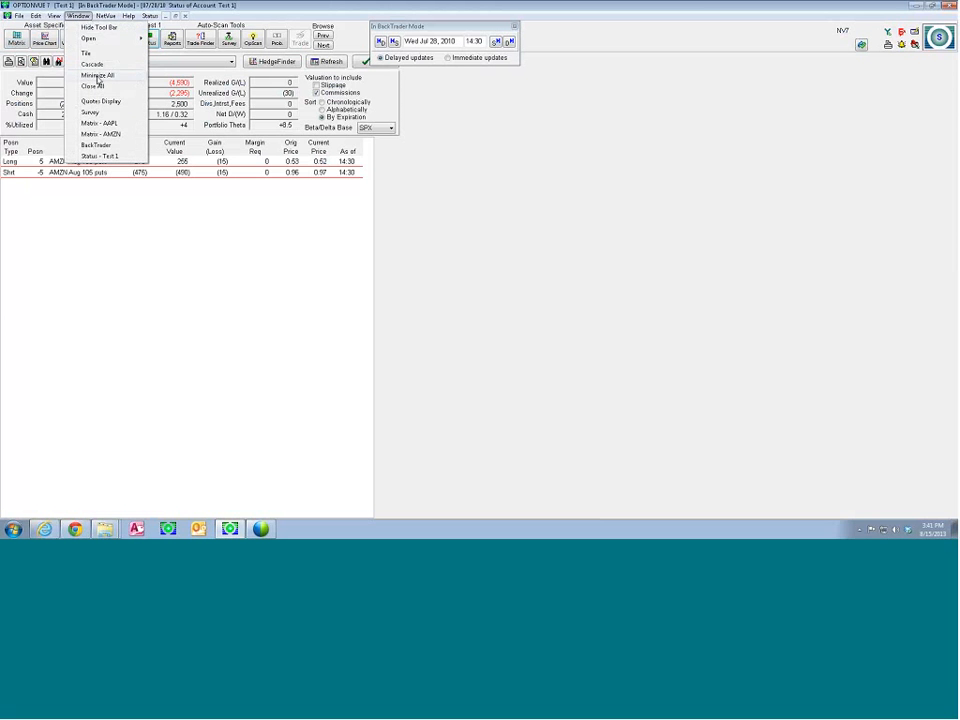
pyautogui.click(91, 134)
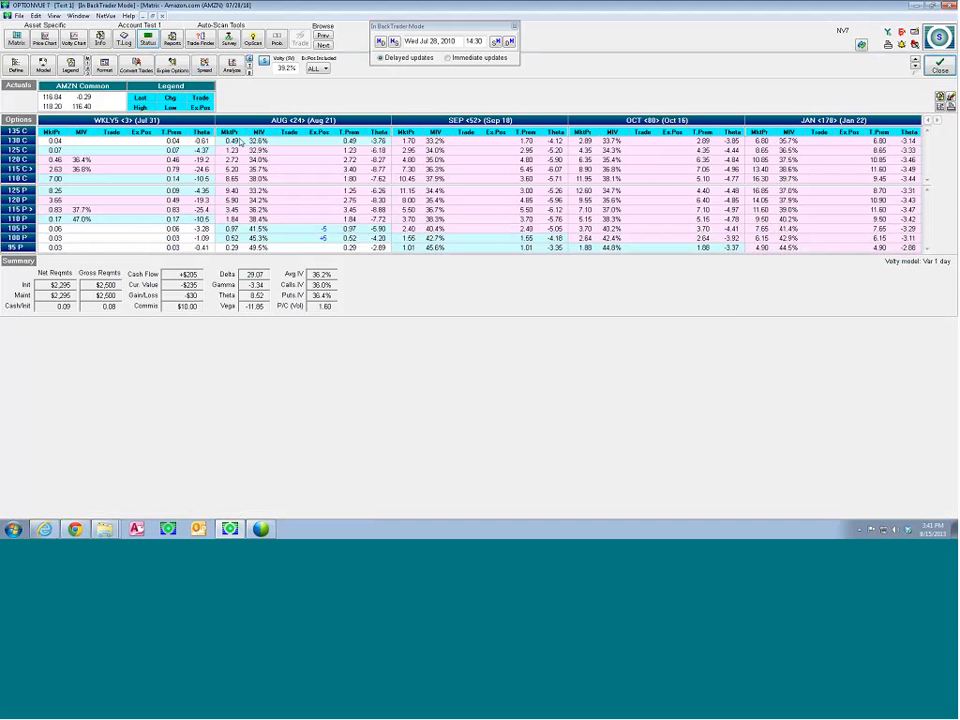
# Open the Test 1 account reports and view the performance graph
pyautogui.click(172, 40)
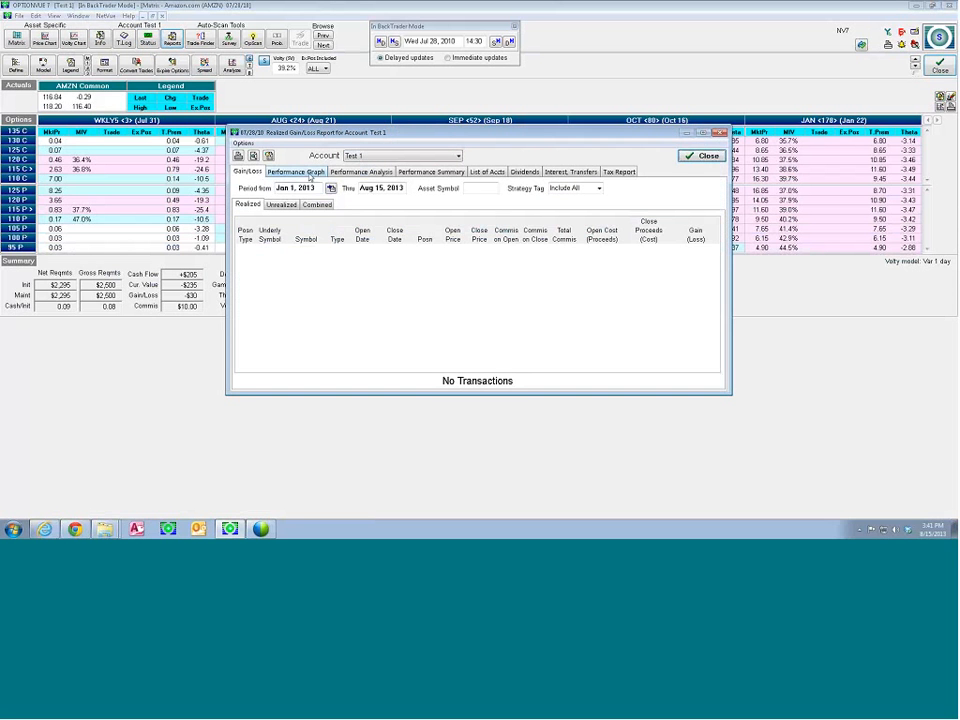
pyautogui.click(308, 173)
pyautogui.click(545, 280)
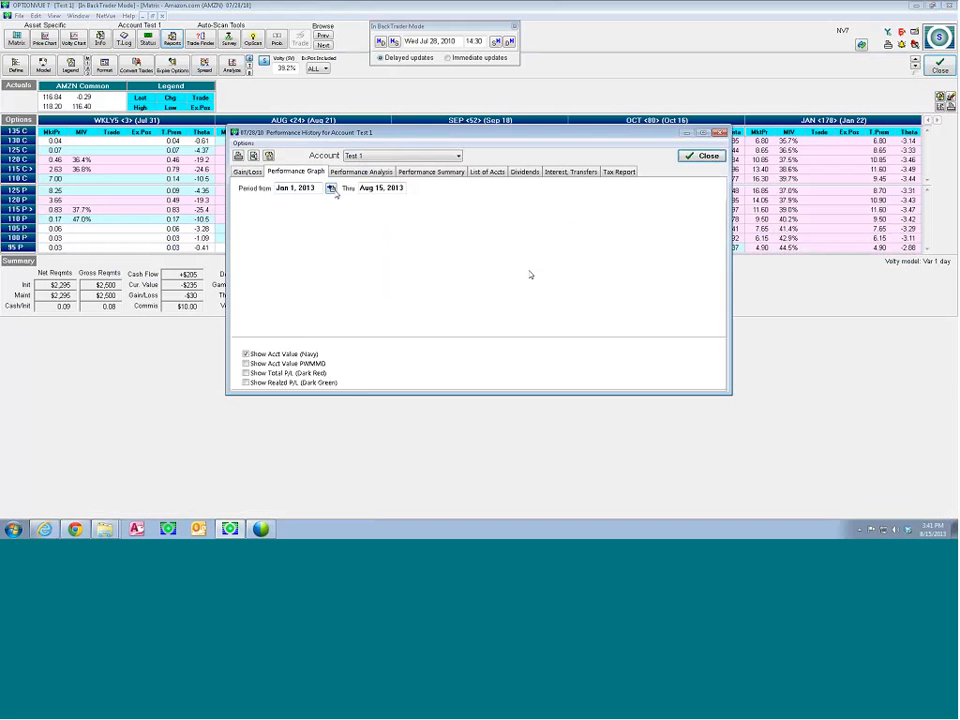
# Set the performance graph's period start date to Jul 29, 2010
pyautogui.click(331, 188)
pyautogui.press('Return')
pyautogui.click(317, 188)
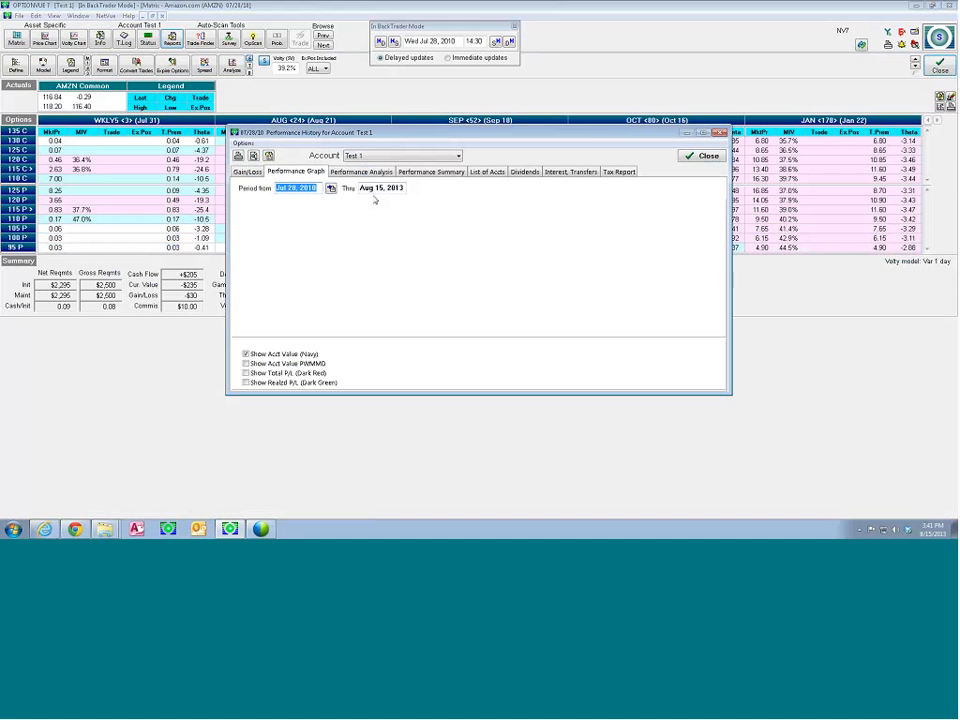
pyautogui.press('Return')
pyautogui.click(552, 280)
# Set the performance graph's period end date to Jul 29, 2011
pyautogui.click(404, 194)
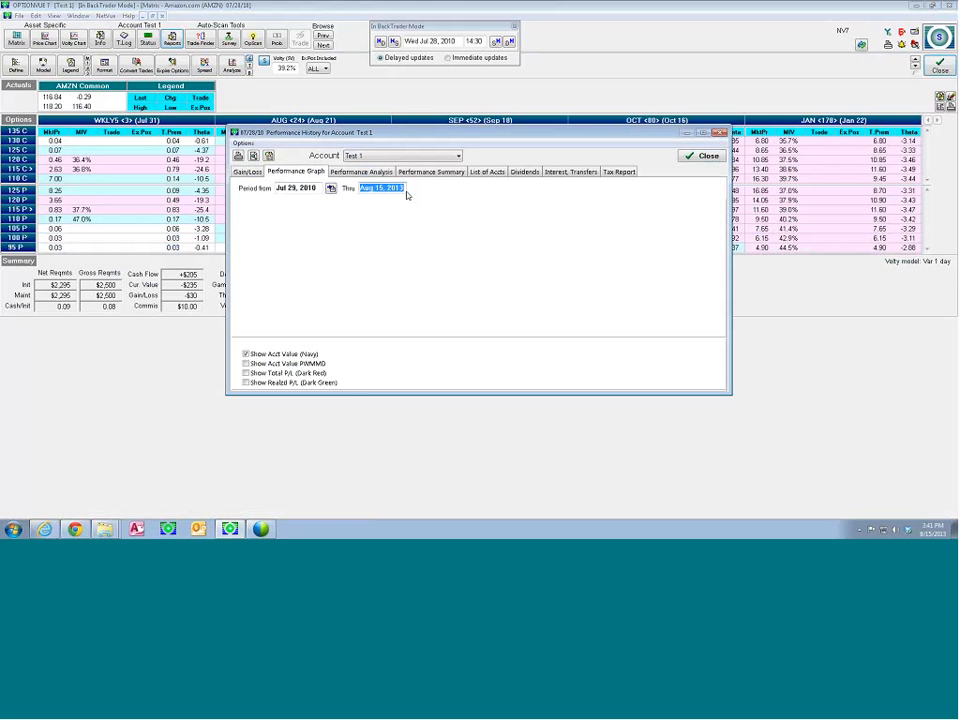
pyautogui.press('BackSpace')
pyautogui.write('7/29/11')
pyautogui.press('Return')
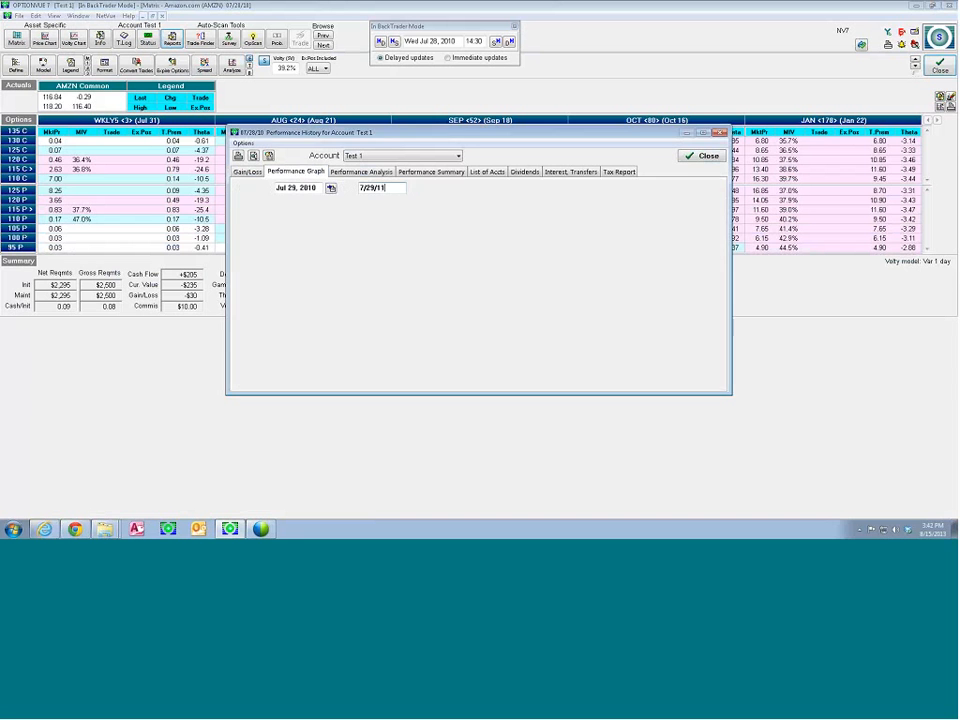
pyautogui.click(531, 279)
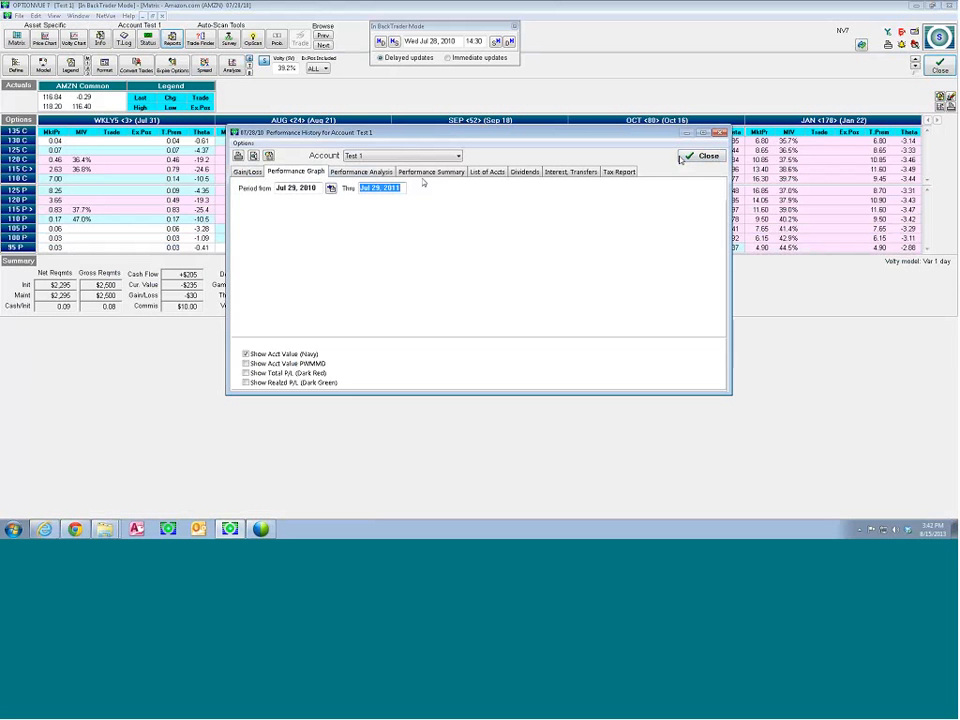
# Compare the performance analysis with the performance graph, and close the Test 1 account reports
pyautogui.click(331, 173)
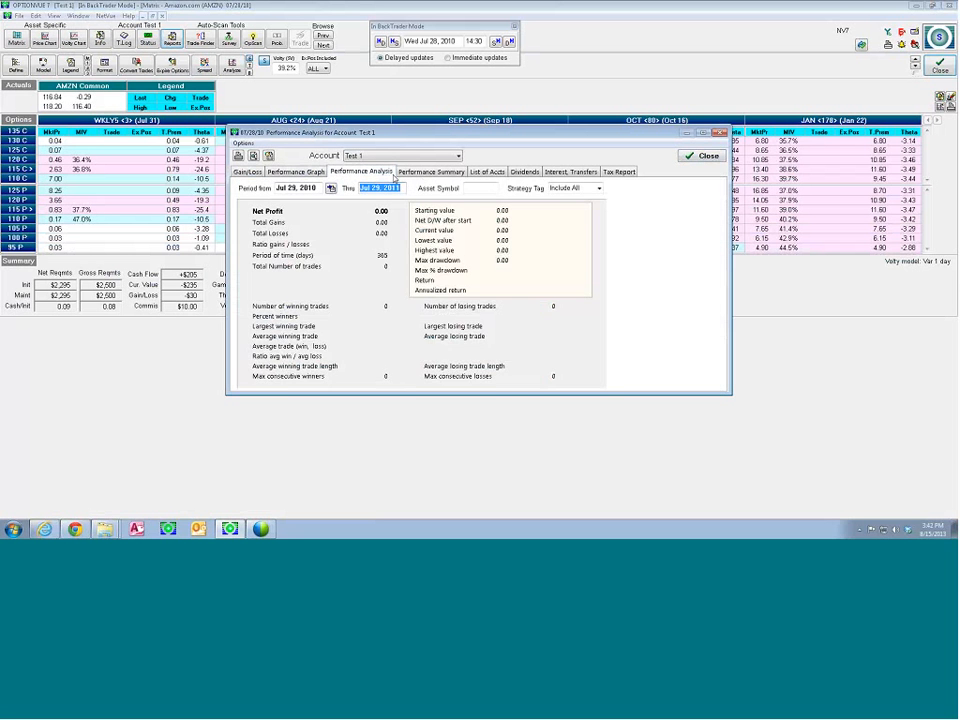
pyautogui.click(321, 174)
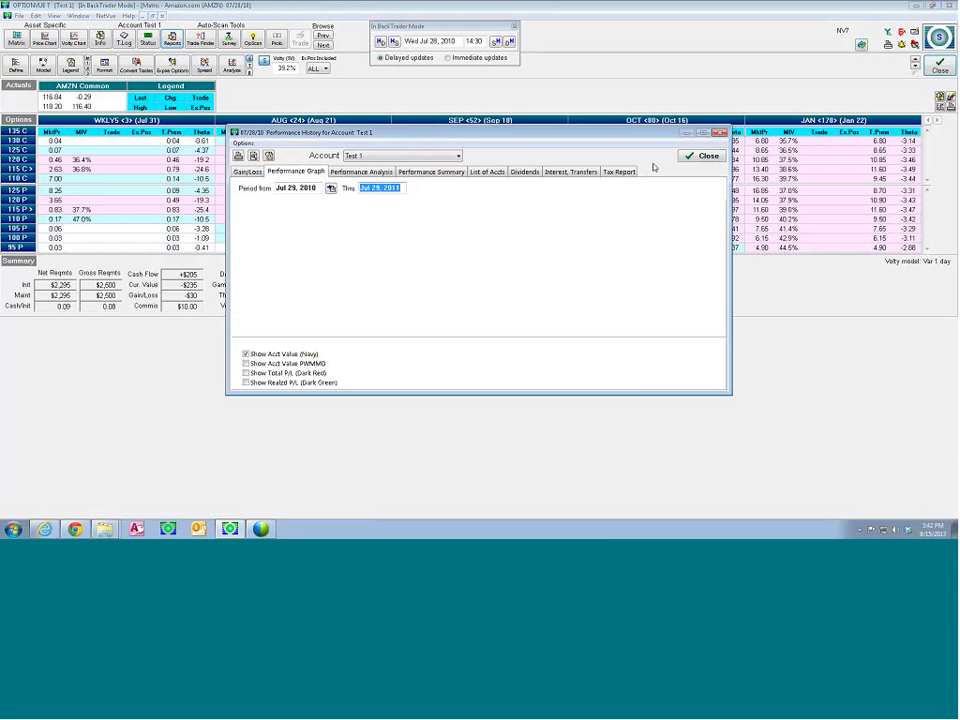
pyautogui.click(690, 157)
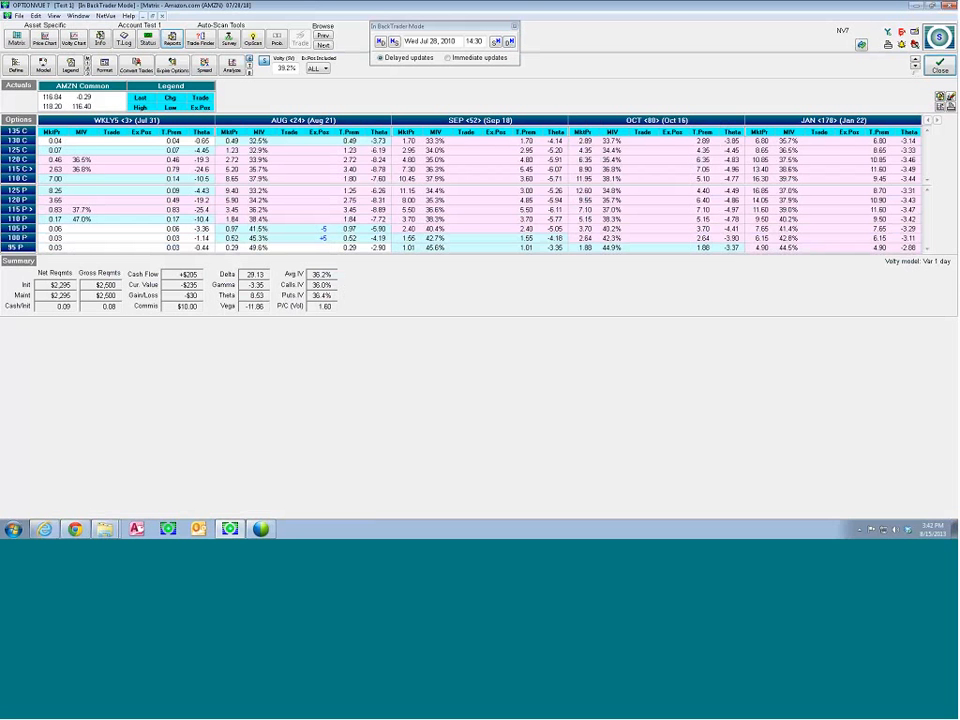
# Advance BackTrader one day to Jul 29, 2010 and recheck the Test 1 account's performance graph
pyautogui.click(508, 42)
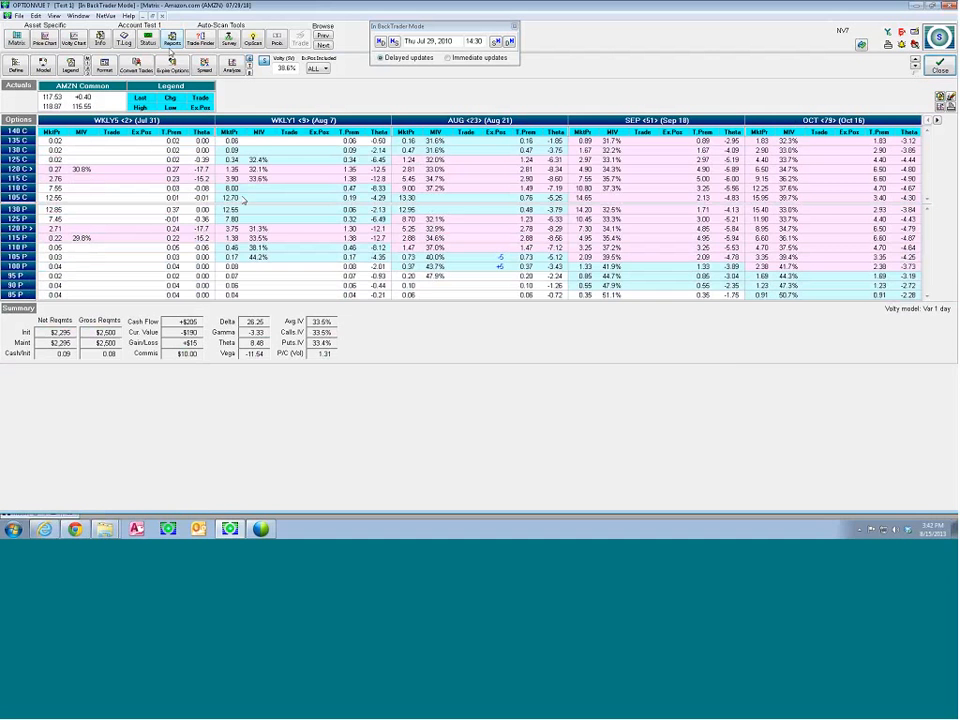
pyautogui.click(172, 40)
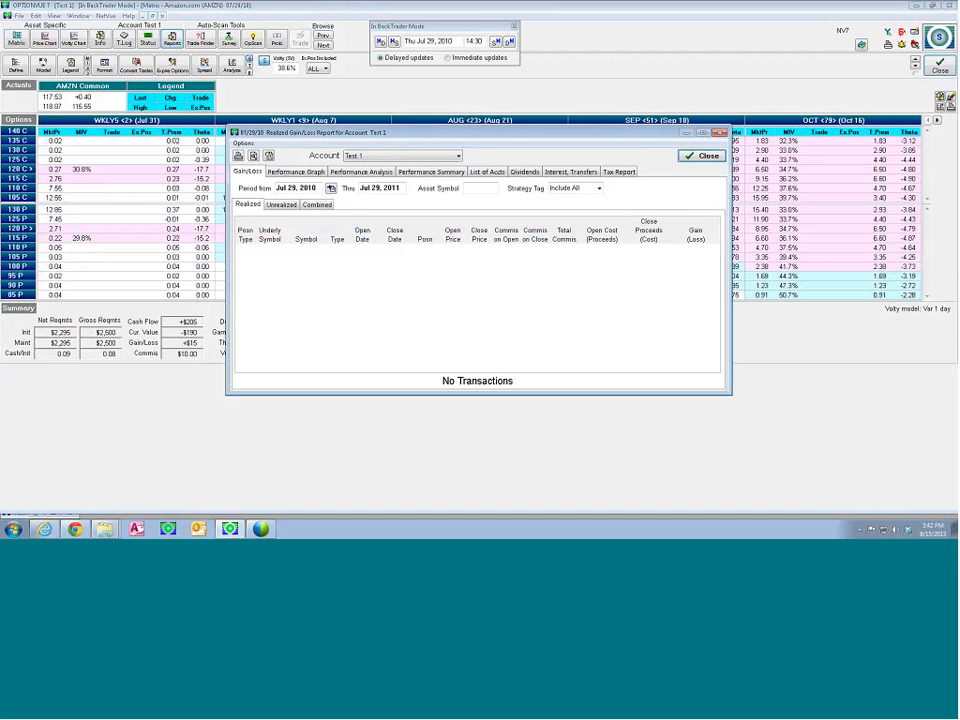
pyautogui.click(295, 172)
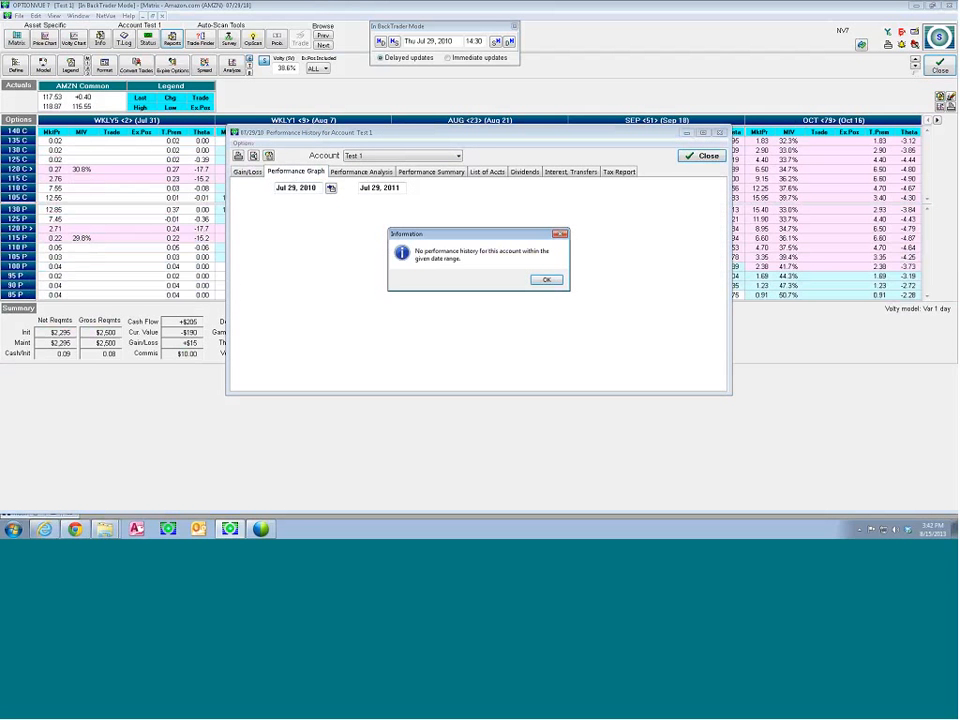
pyautogui.click(545, 281)
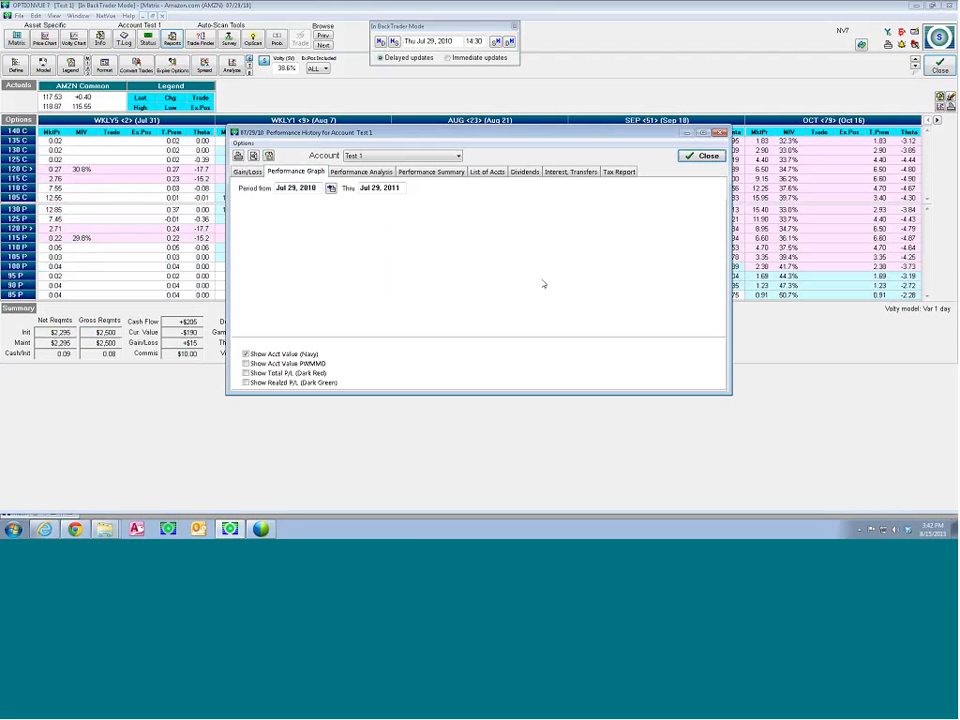
pyautogui.click(319, 188)
pyautogui.press('Escape')
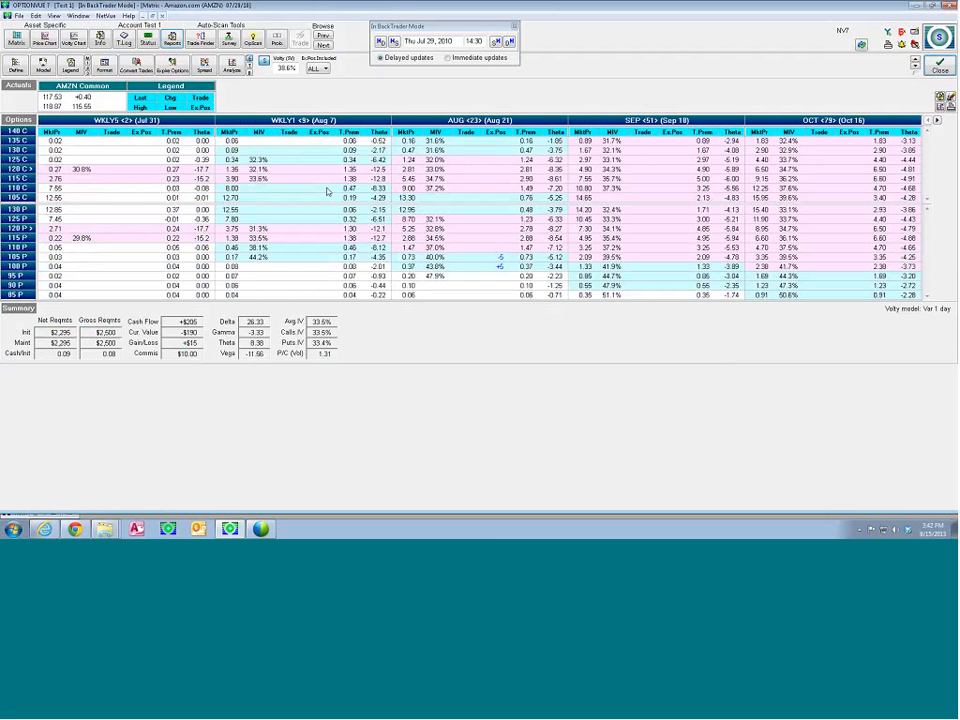
# Review the unrealized and realized gain/loss reports and the performance analysis for Test 1, and close the reports
pyautogui.click(181, 39)
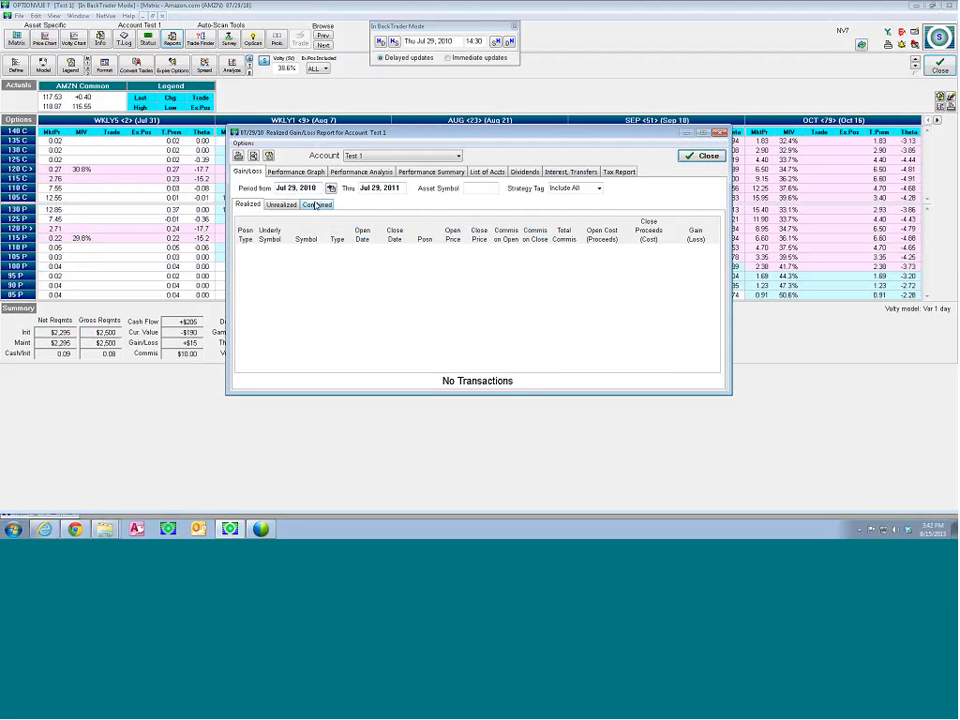
pyautogui.click(281, 204)
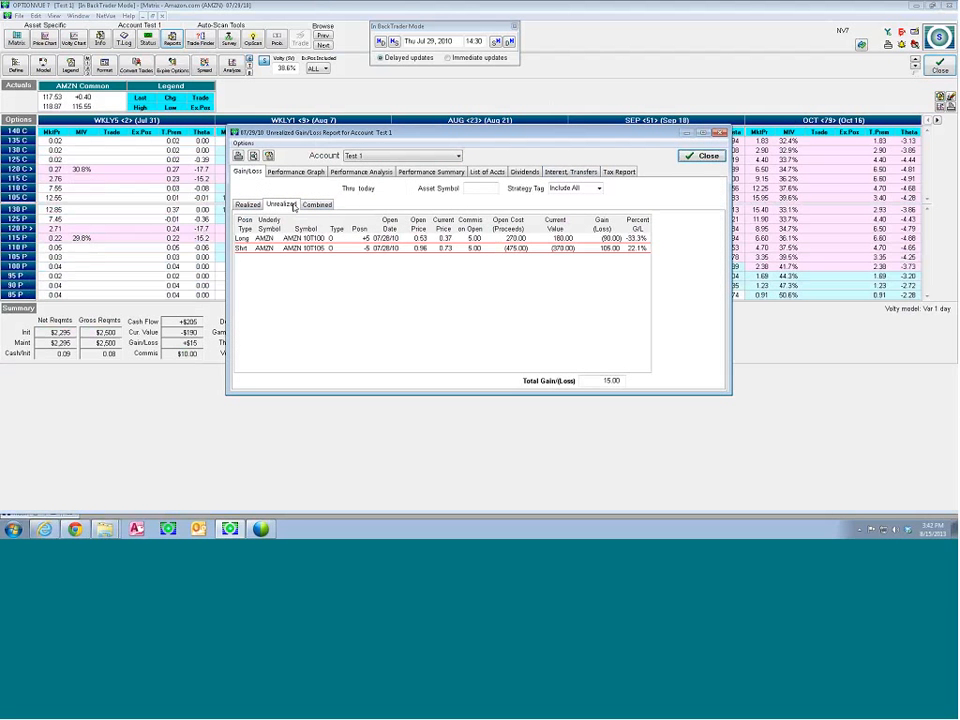
pyautogui.click(246, 205)
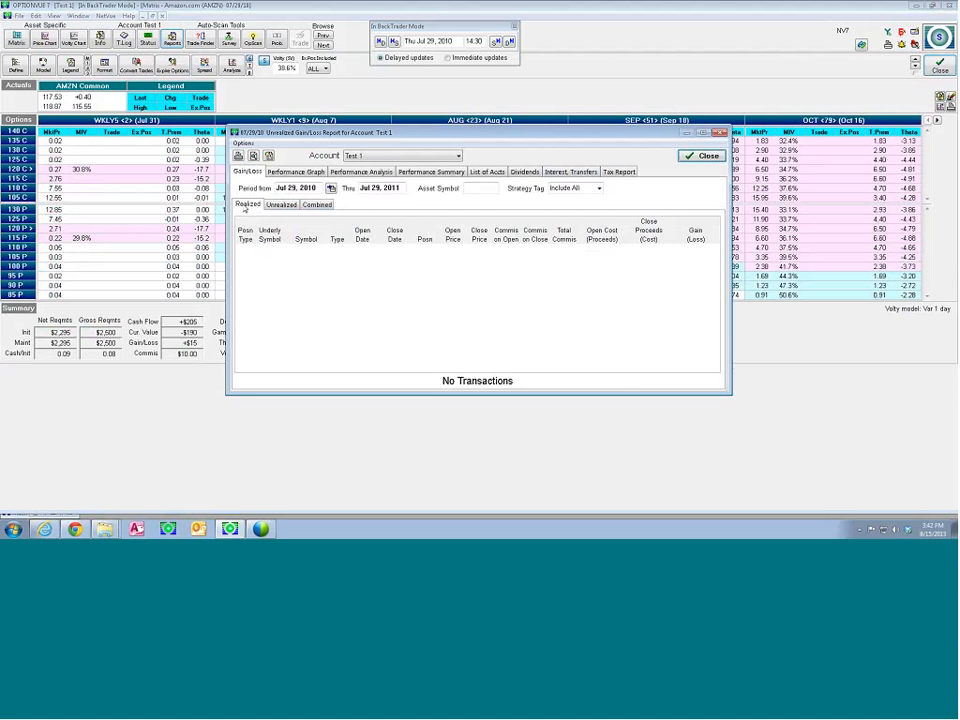
pyautogui.click(360, 172)
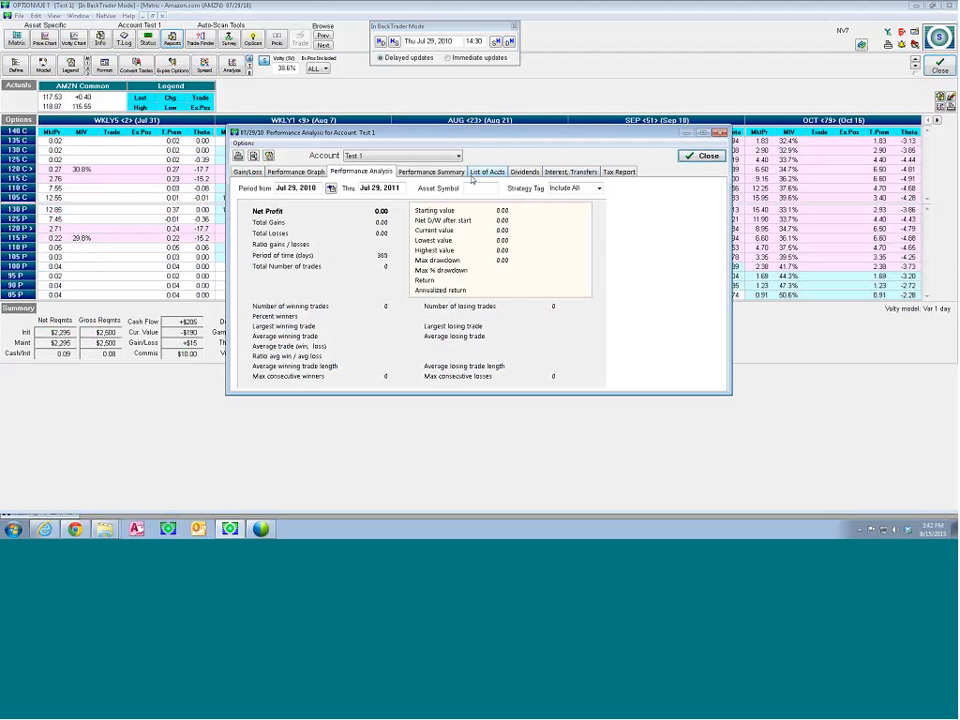
pyautogui.click(700, 156)
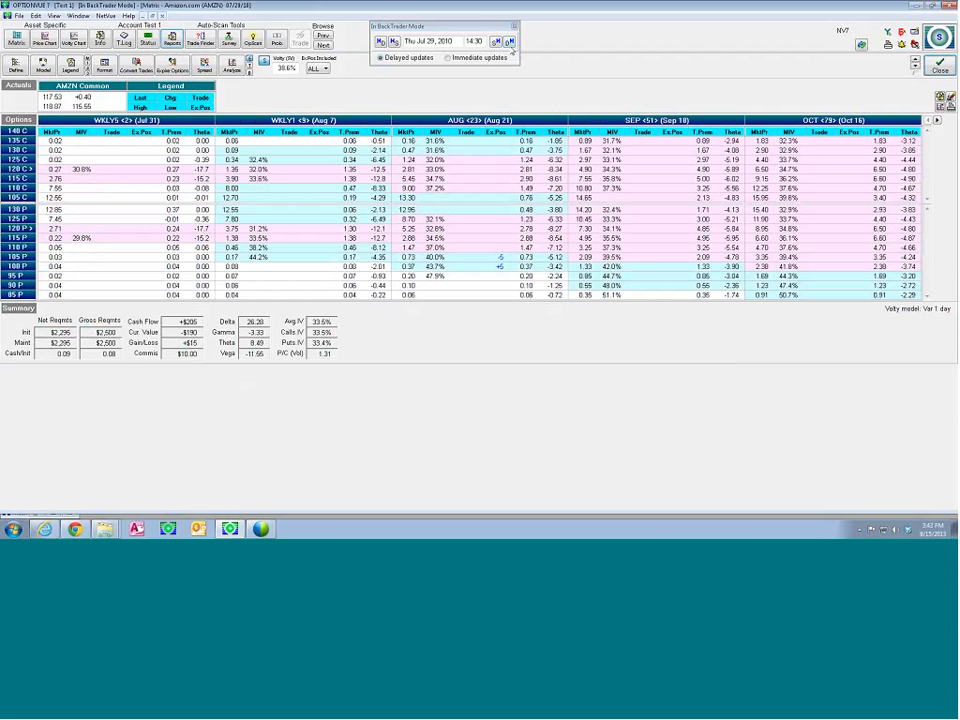
# Advance BackTrader to Jul 30, 2010 and switch the matrix columns to Delta and original price
pyautogui.click(509, 42)
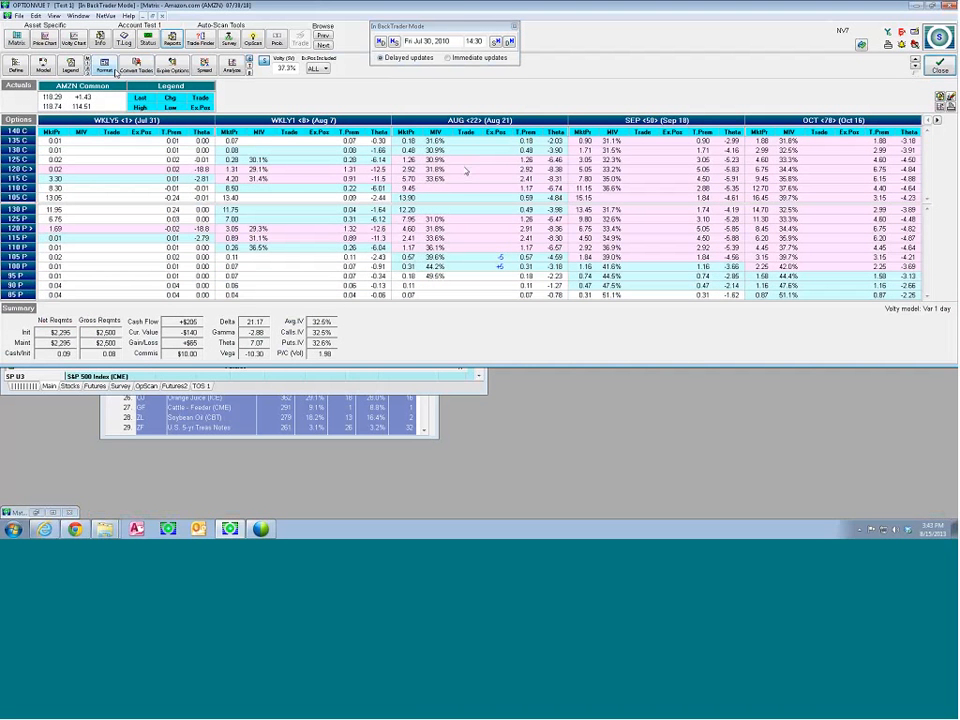
pyautogui.click(86, 64)
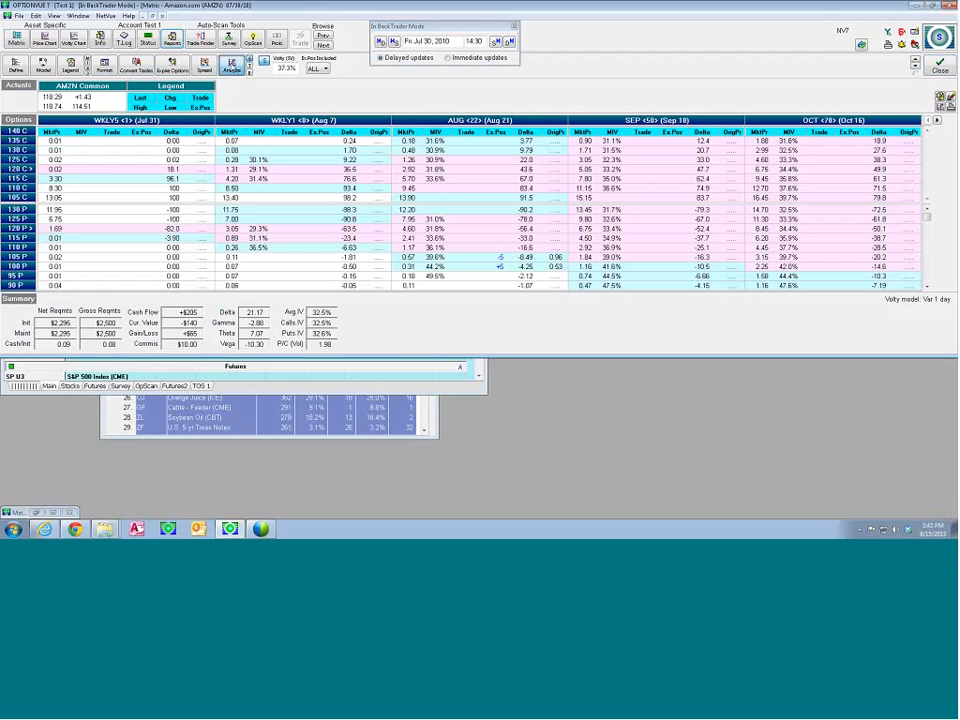
# View the graphic analysis of the AMZN put spread and the AMZN price chart, closing each one
pyautogui.click(232, 66)
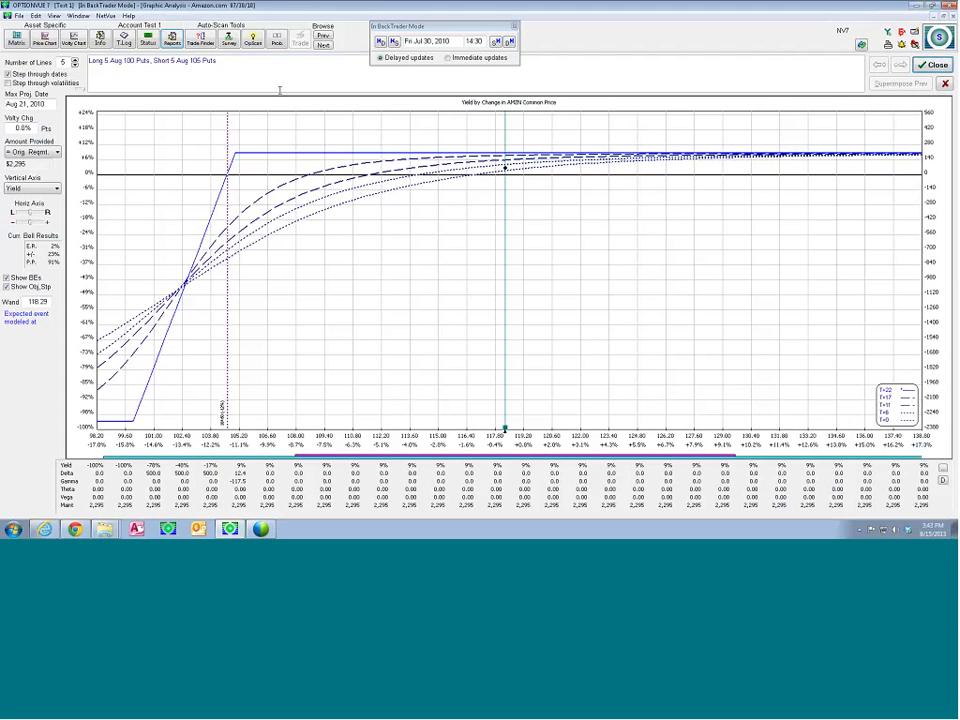
pyautogui.click(933, 64)
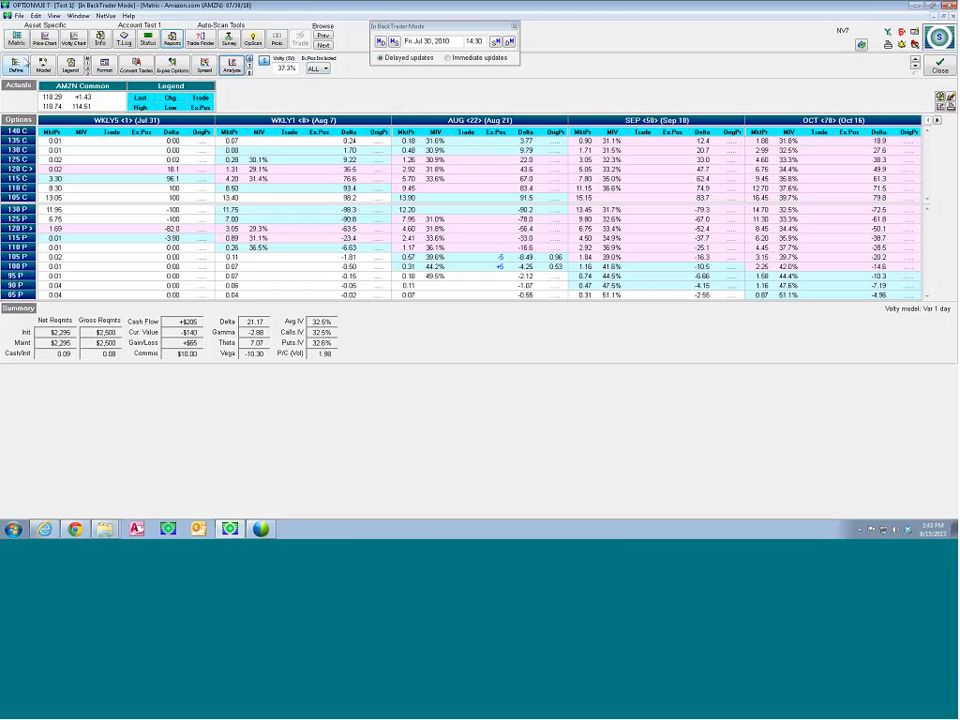
pyautogui.click(44, 37)
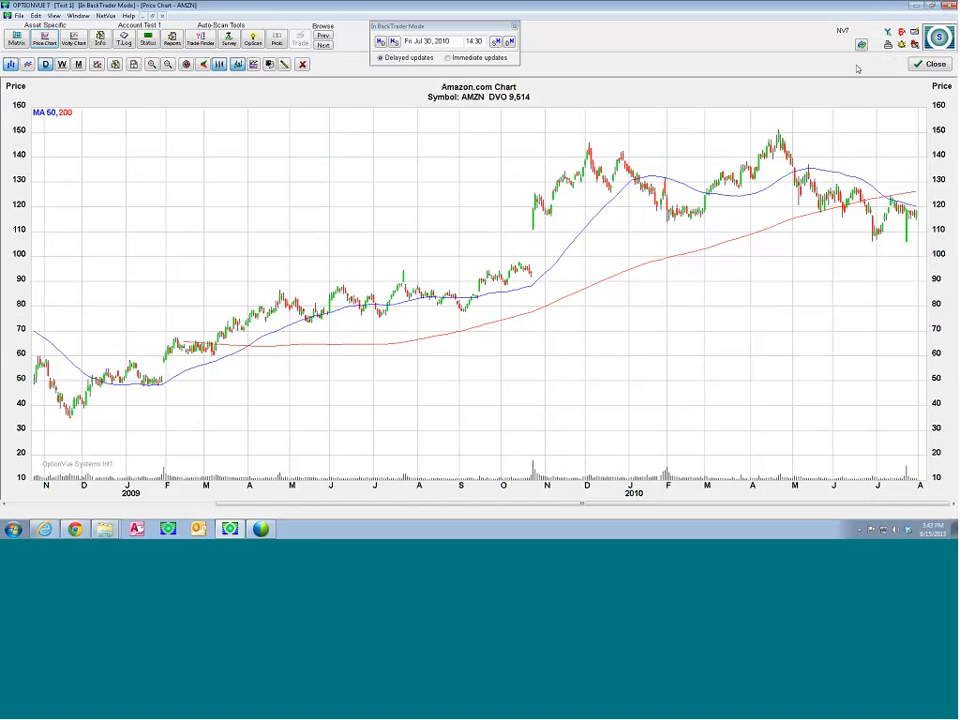
pyautogui.click(922, 64)
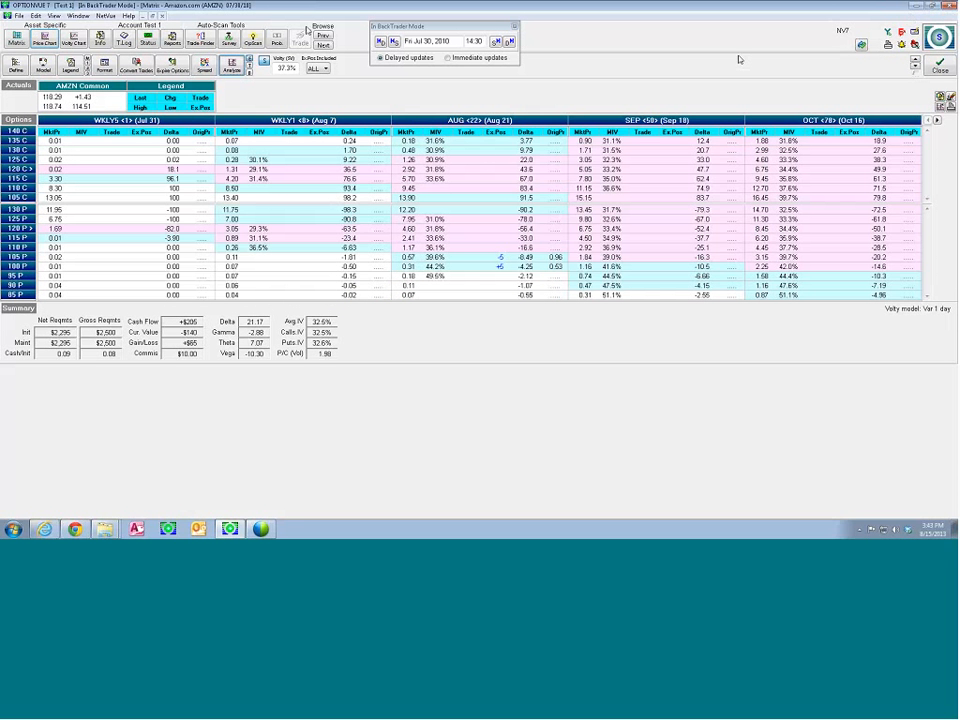
# Restore the AMZN matrix to a smaller window and place the graphic analysis window beside it, clear of the BackTrader controls
pyautogui.click(152, 16)
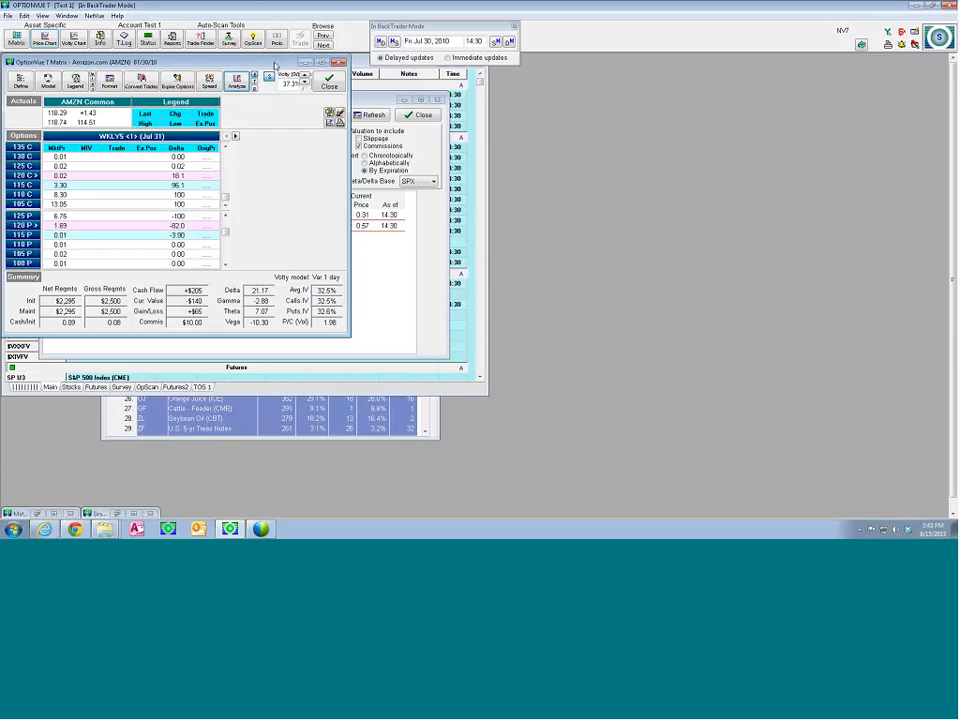
pyautogui.click(328, 121)
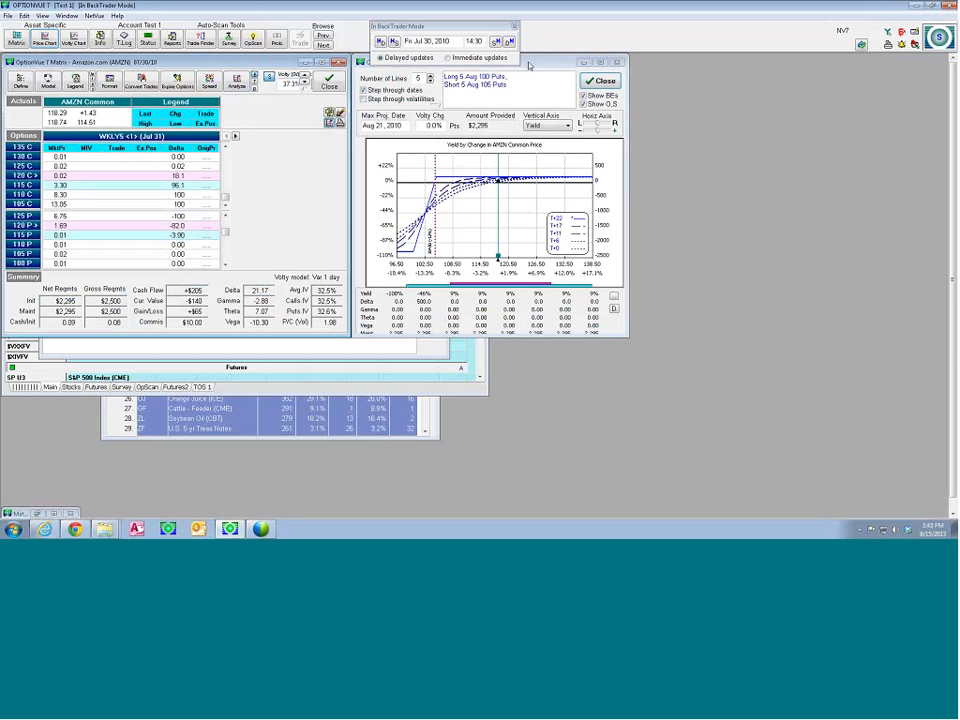
pyautogui.moveTo(530, 64); pyautogui.dragTo(532, 77)
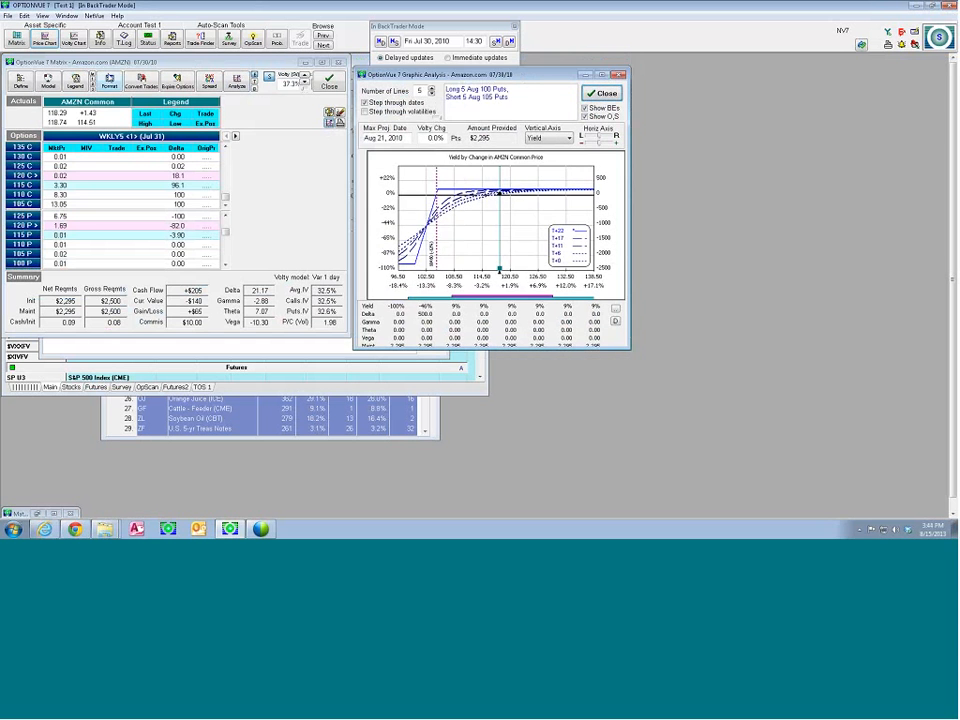
# Open the AMZN price chart and fit it as a tall, narrow window beside the graphic analysis
pyautogui.click(44, 38)
pyautogui.moveTo(343, 88); pyautogui.dragTo(631, 97)
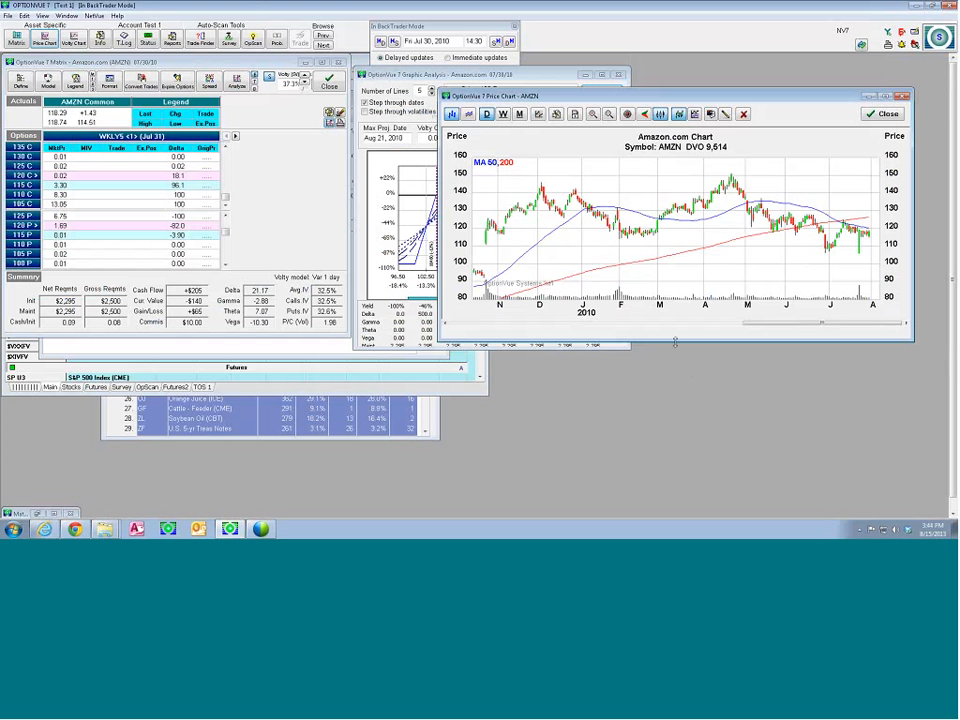
pyautogui.moveTo(675, 342); pyautogui.dragTo(690, 515)
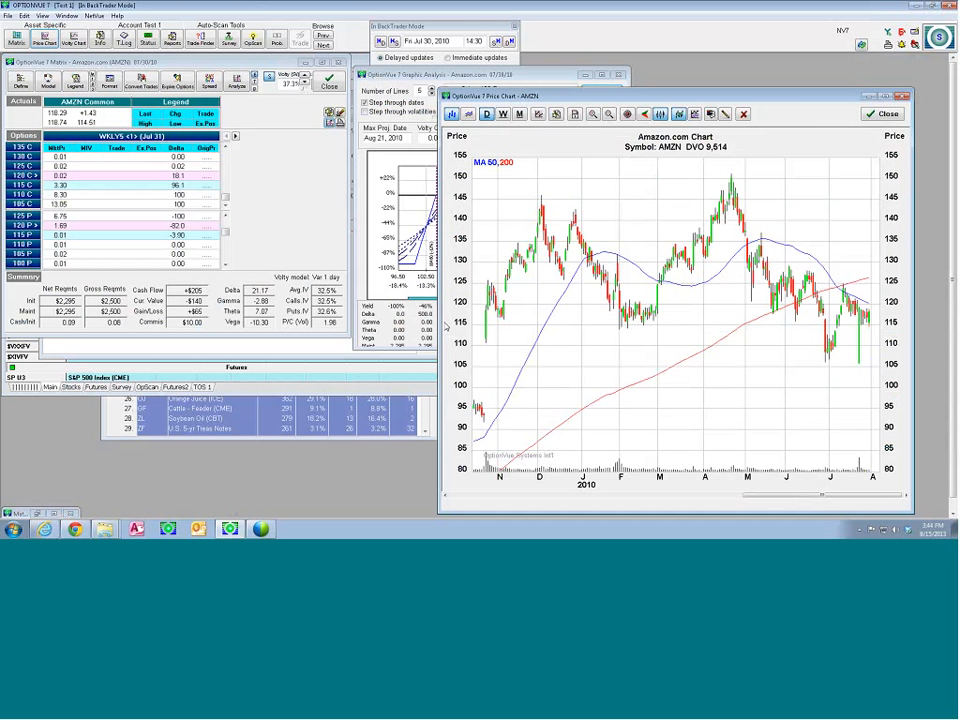
pyautogui.moveTo(441, 327); pyautogui.dragTo(635, 327)
pyautogui.moveTo(912, 248); pyautogui.dragTo(946, 248)
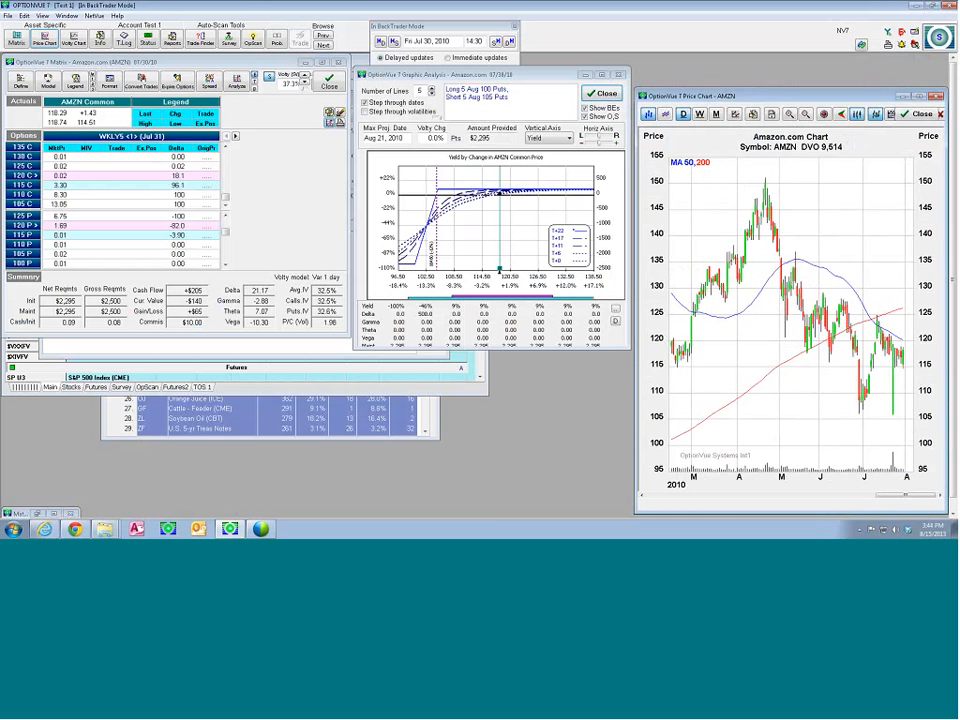
pyautogui.moveTo(784, 89); pyautogui.dragTo(776, 55)
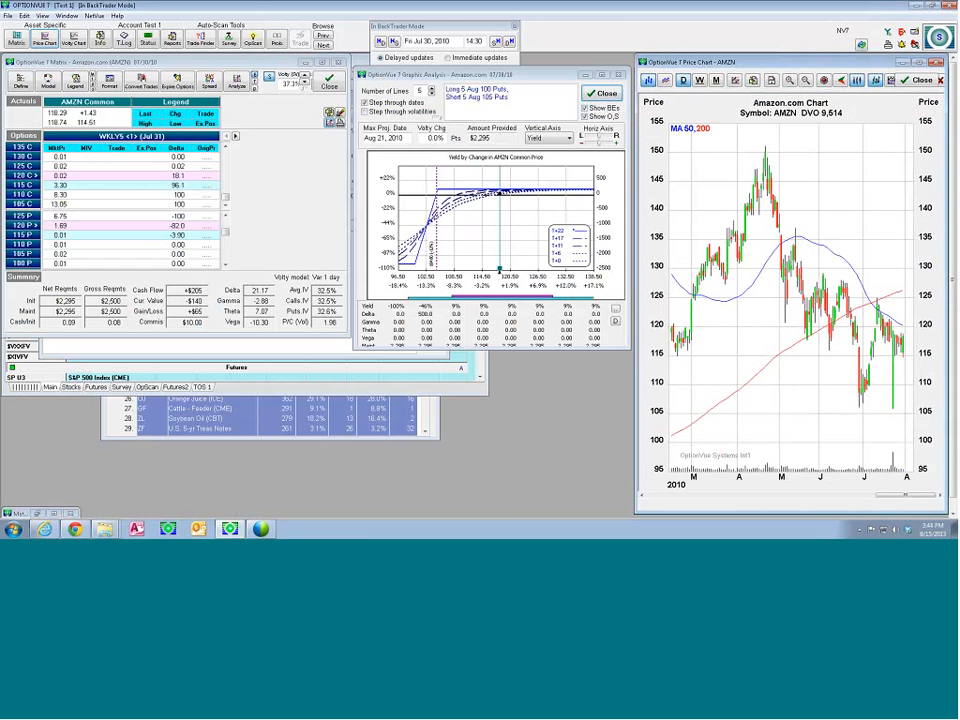
# Lengthen the graphic analysis and matrix windows to nearly the full height of the workspace
pyautogui.moveTo(355, 348); pyautogui.dragTo(352, 508)
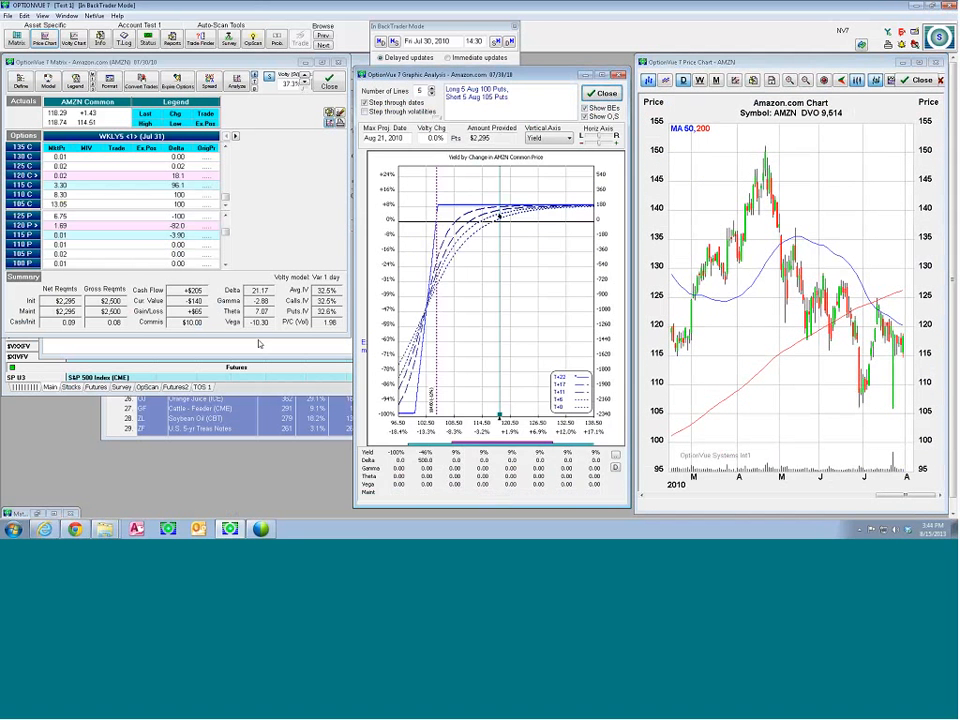
pyautogui.moveTo(258, 344); pyautogui.dragTo(253, 488)
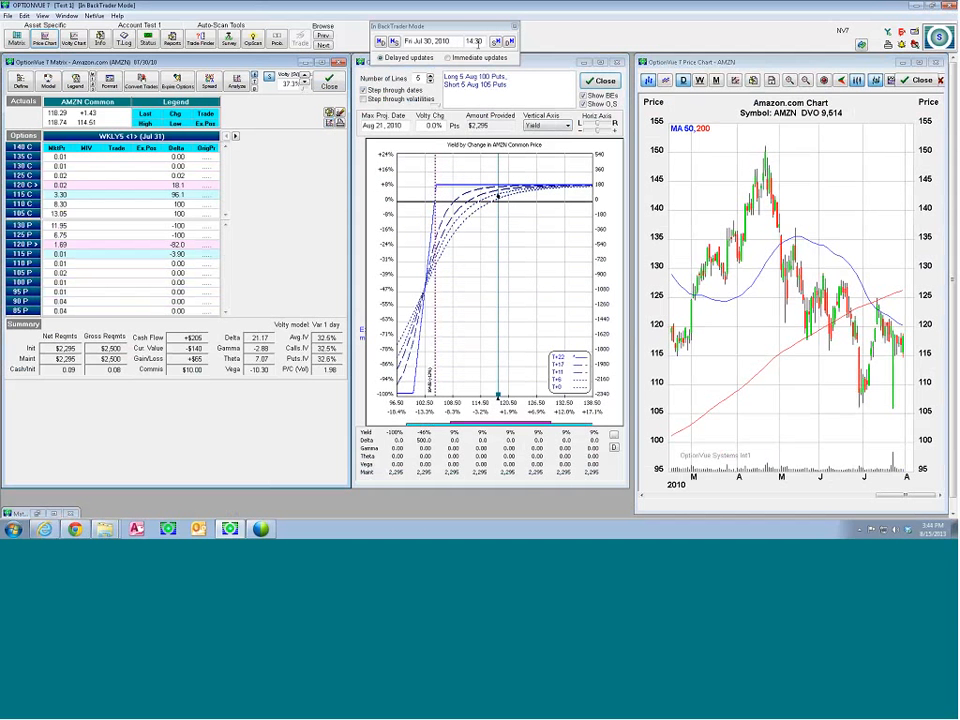
# Advance BackTrader to Aug 2, 2010 and narrow the price chart window to uncover the graphic analysis
pyautogui.press('pagedown')
pyautogui.press('pagedown')
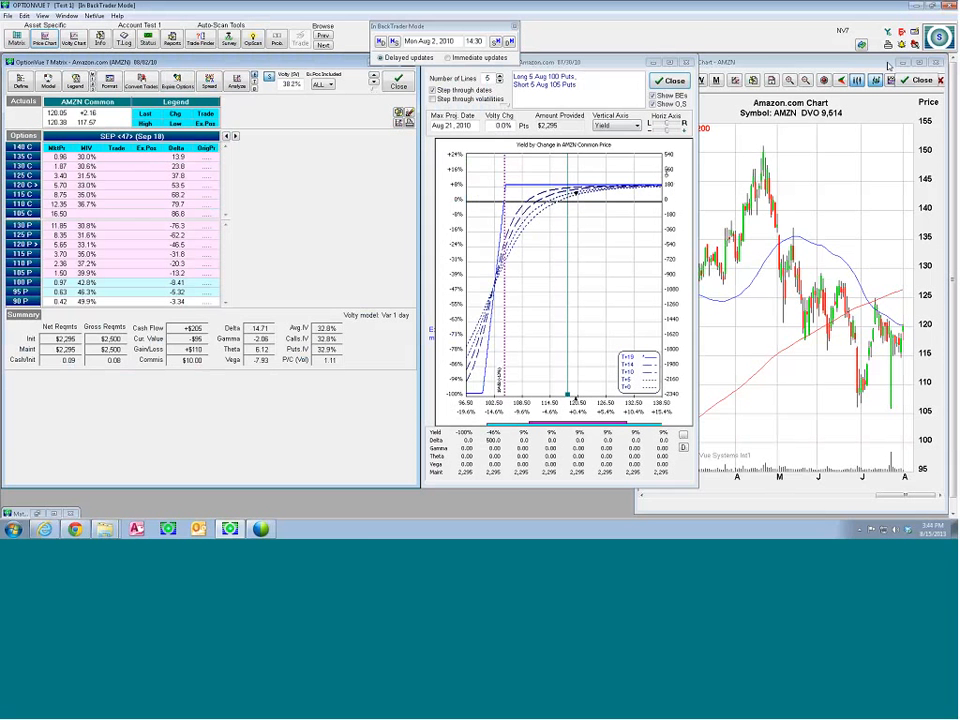
pyautogui.click(745, 115)
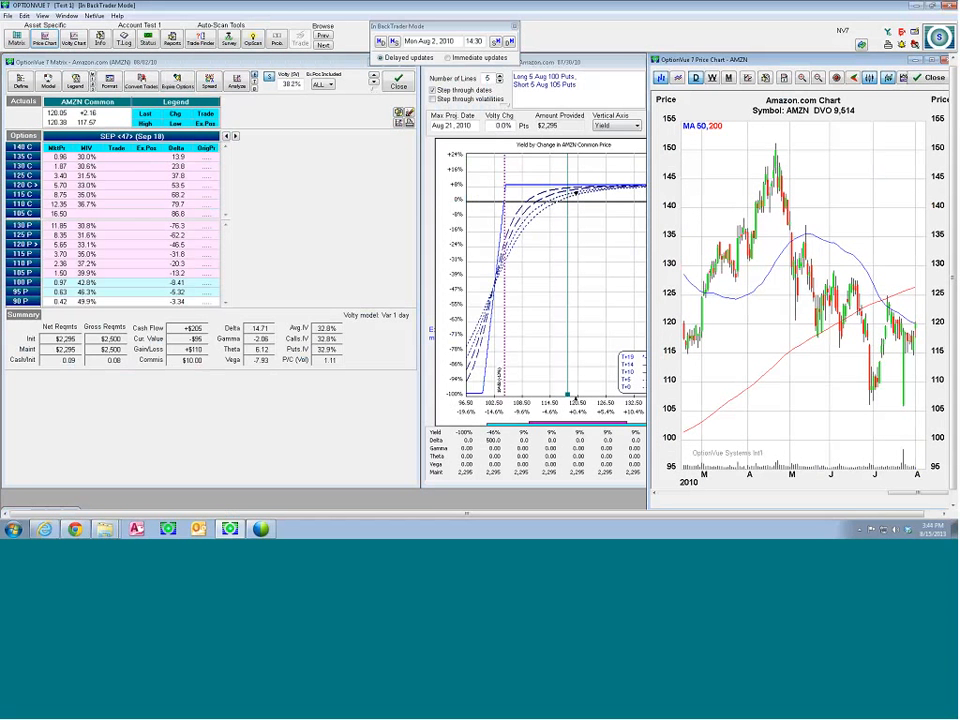
pyautogui.moveTo(649, 217); pyautogui.dragTo(688, 217)
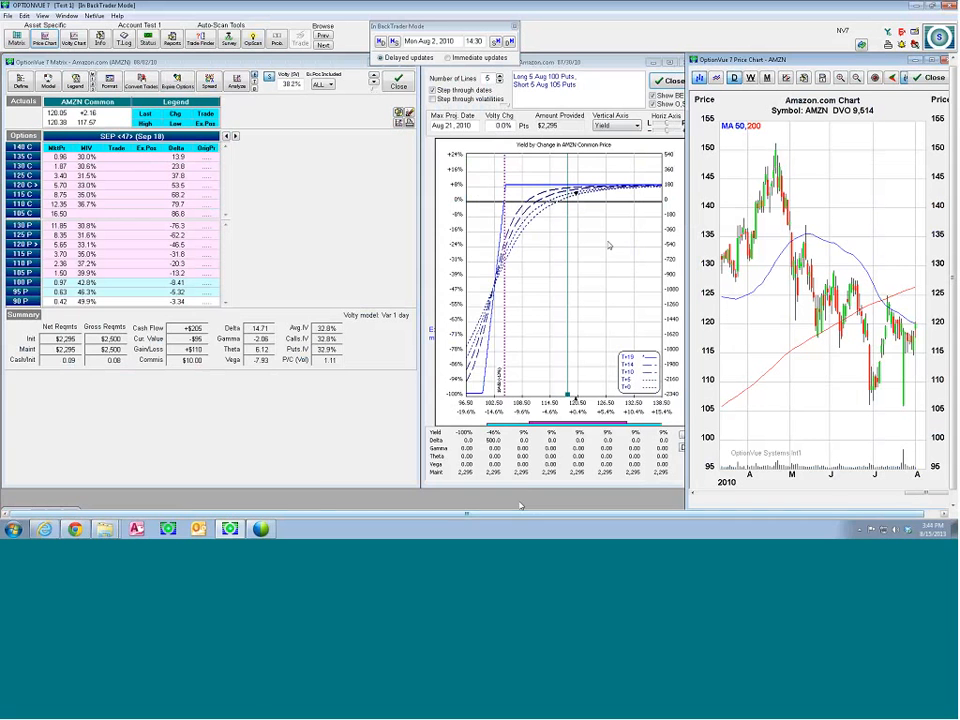
# Lengthen the graphic analysis window slightly, and bring the AMZN matrix forward at full workspace size
pyautogui.moveTo(516, 488); pyautogui.dragTo(516, 500)
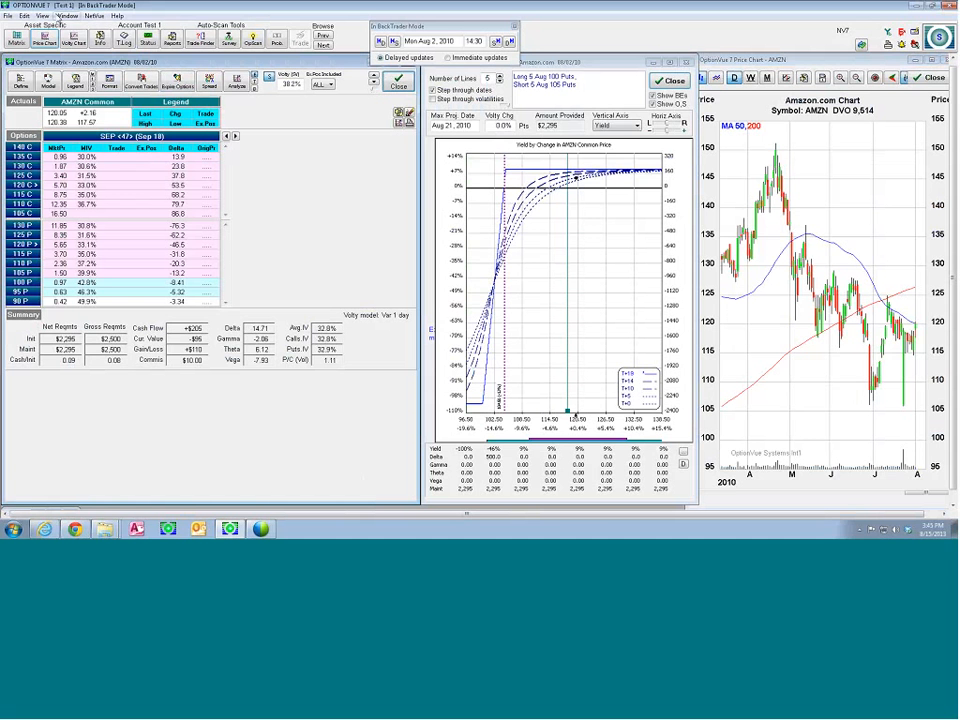
pyautogui.click(62, 16)
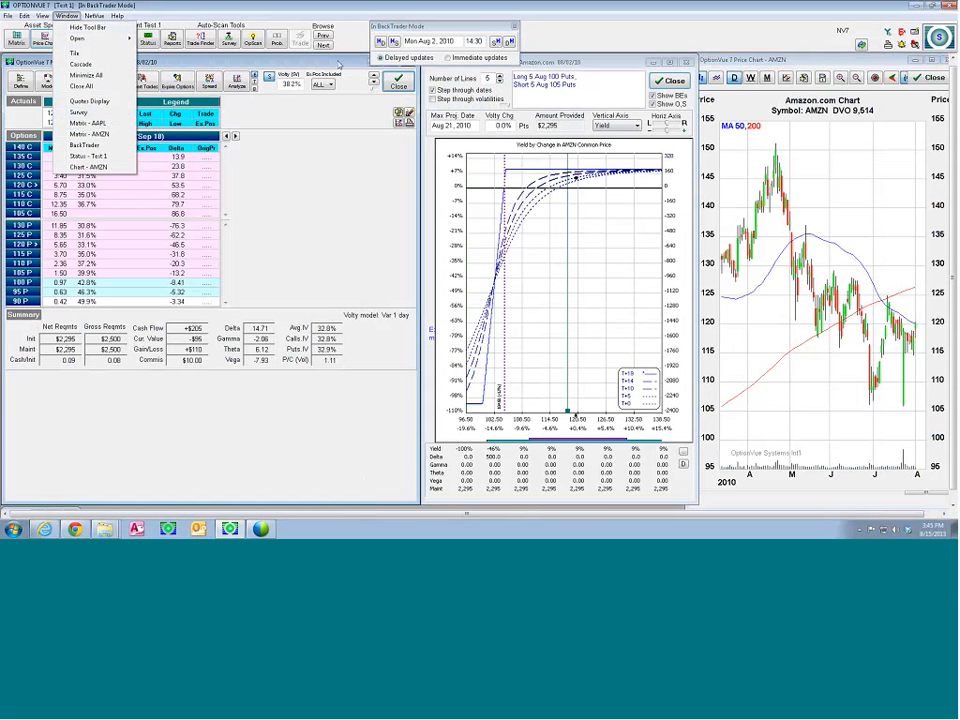
pyautogui.click(90, 133)
pyautogui.click(378, 94)
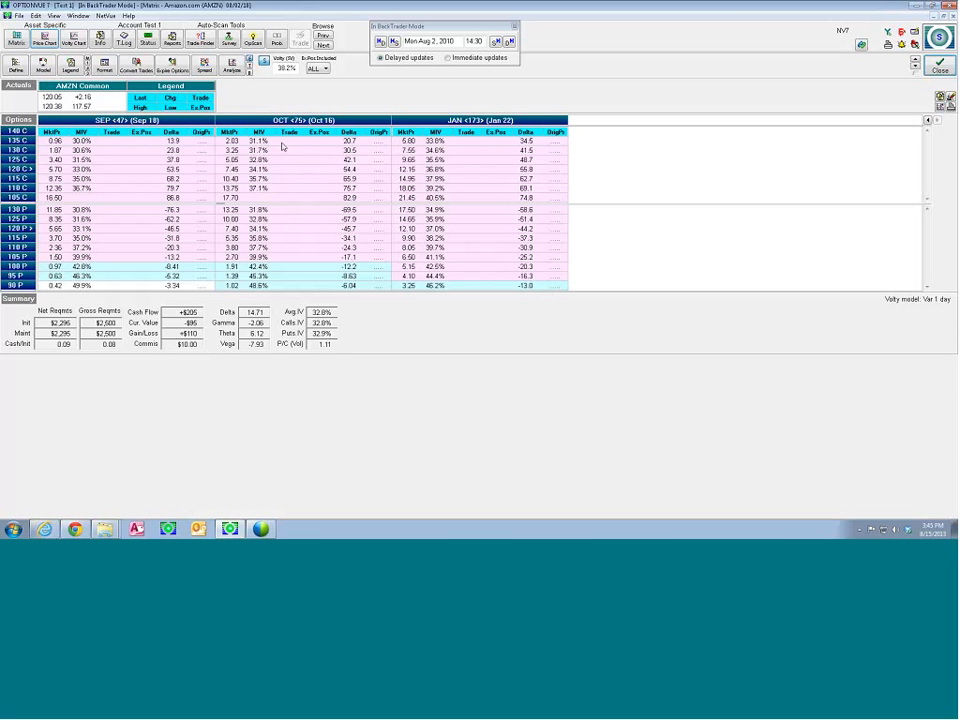
# Enter a hypothetical trade of +1 on the Aug 100 put in the AMZN matrix
pyautogui.click(113, 176)
pyautogui.press('Up')
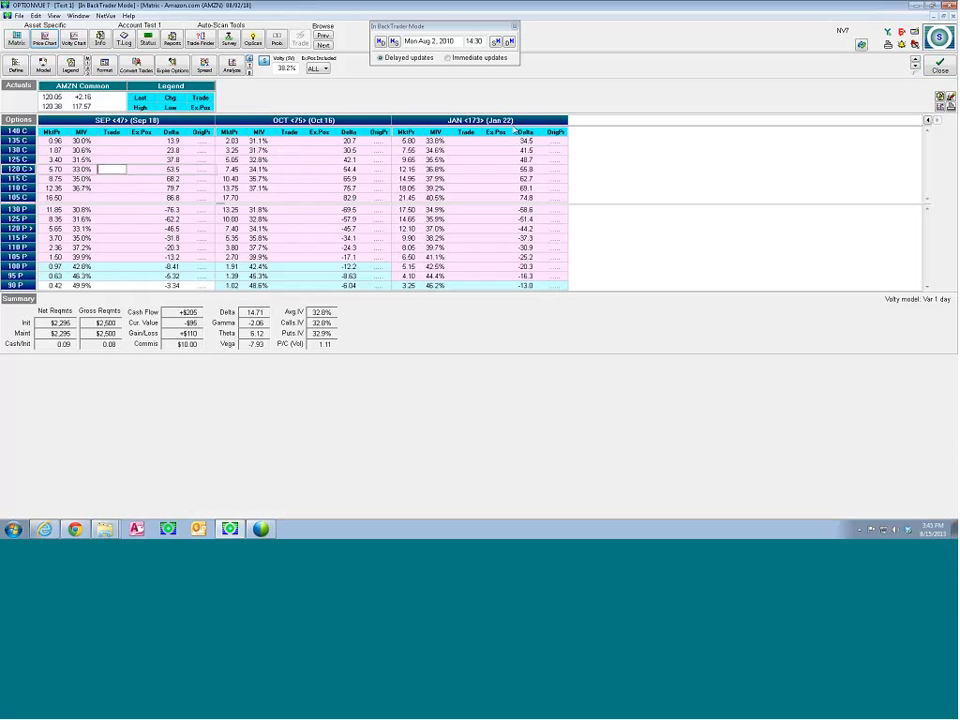
pyautogui.click(928, 121)
pyautogui.click(928, 121)
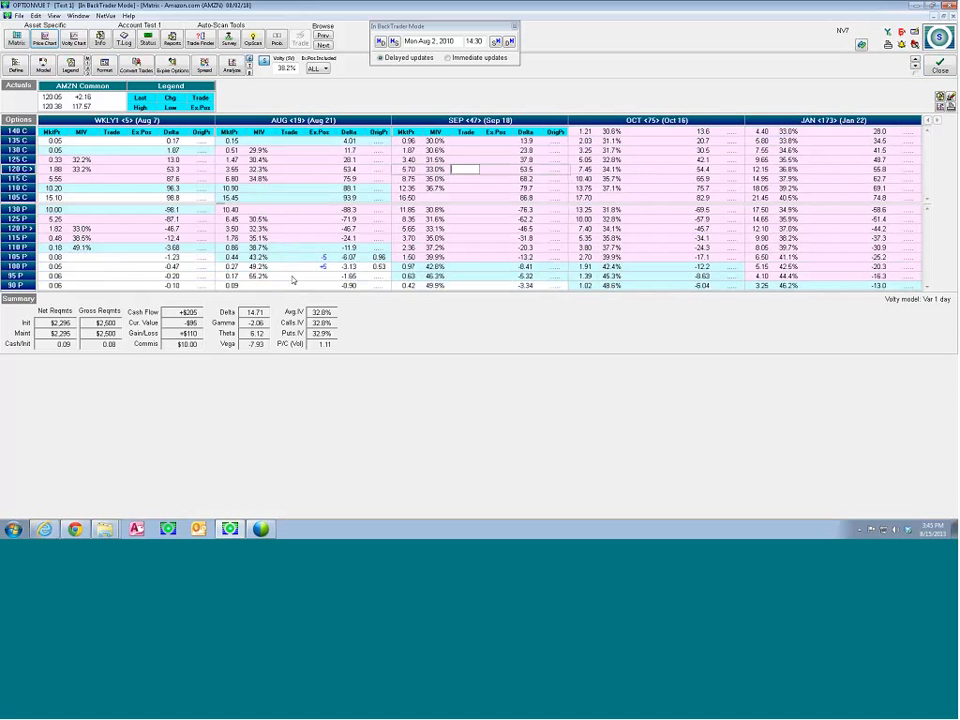
pyautogui.click(288, 275)
pyautogui.click(290, 269)
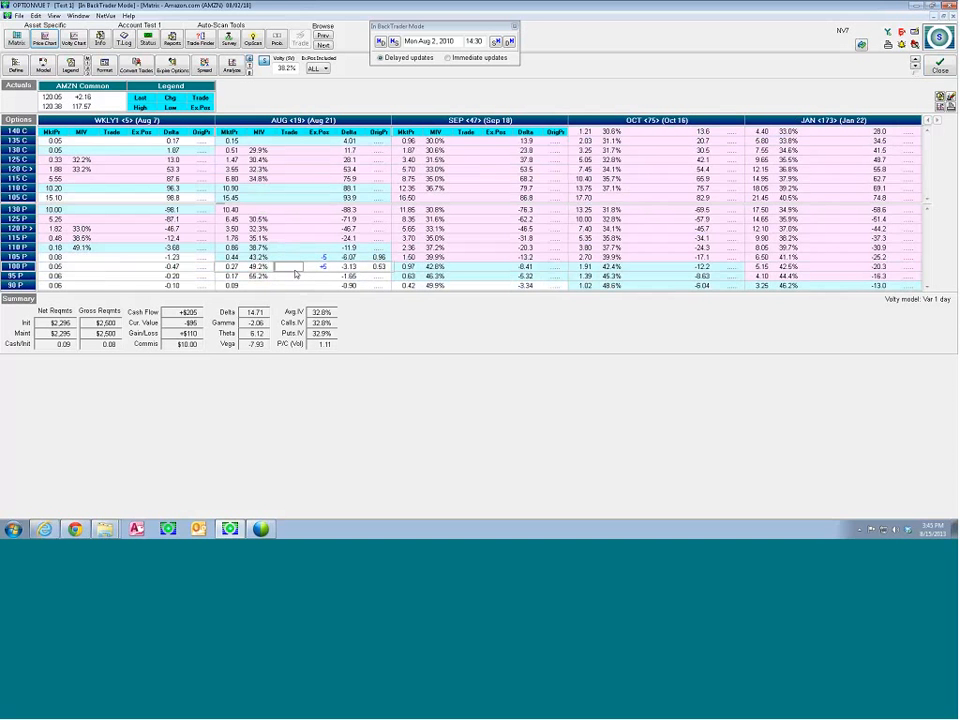
pyautogui.write('1')
pyautogui.press('Return')
pyautogui.click(547, 285)
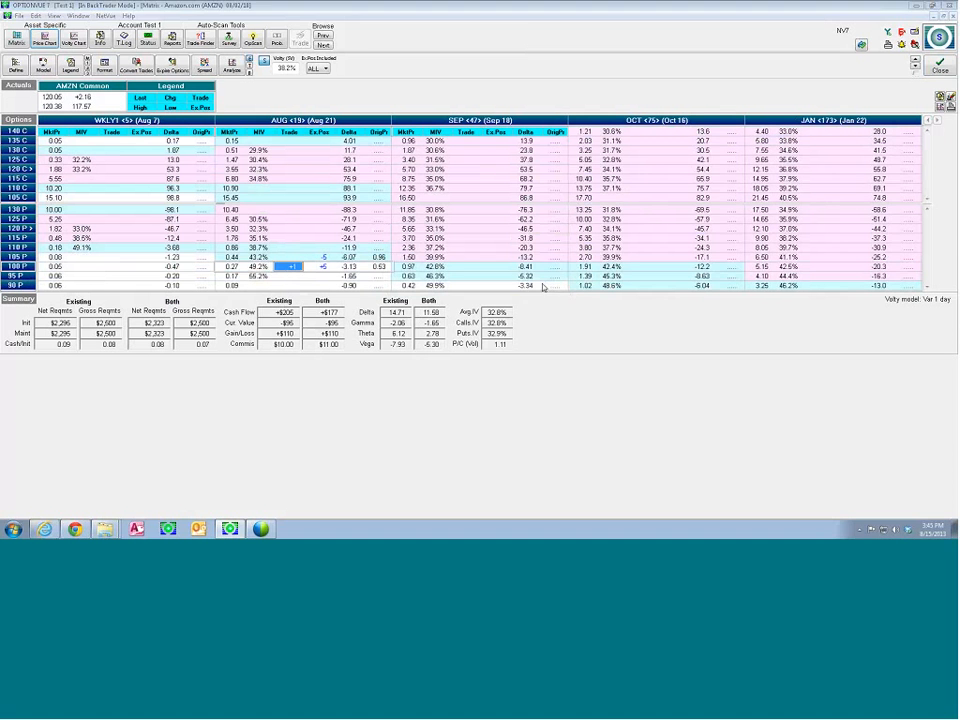
# Graph the AMZN position with the extra Aug 100 put included and return to the matrix
pyautogui.click(249, 73)
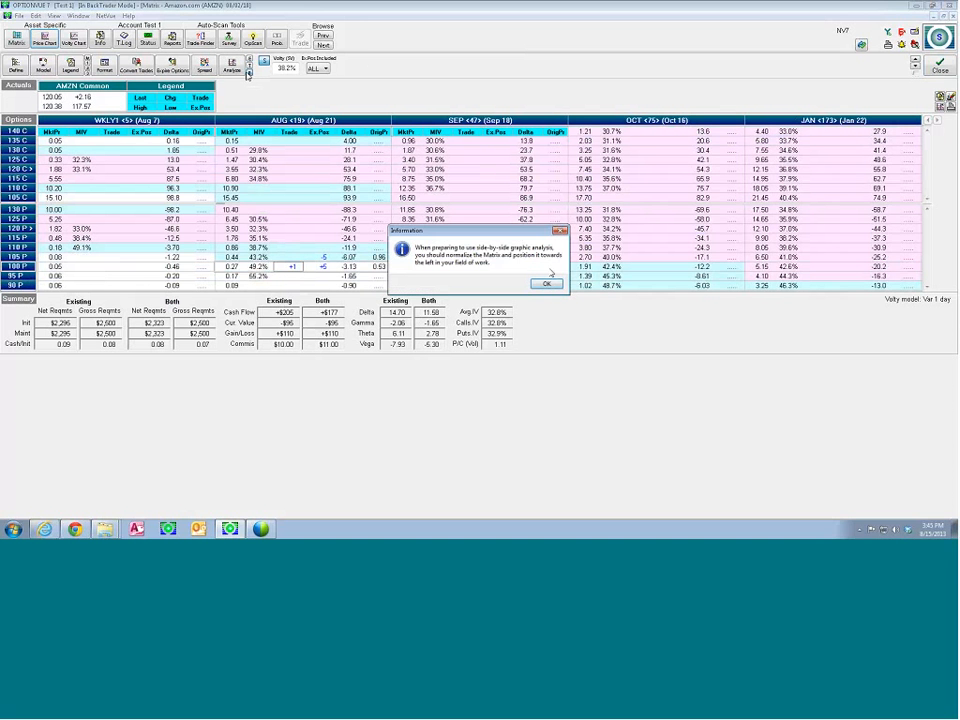
pyautogui.click(547, 284)
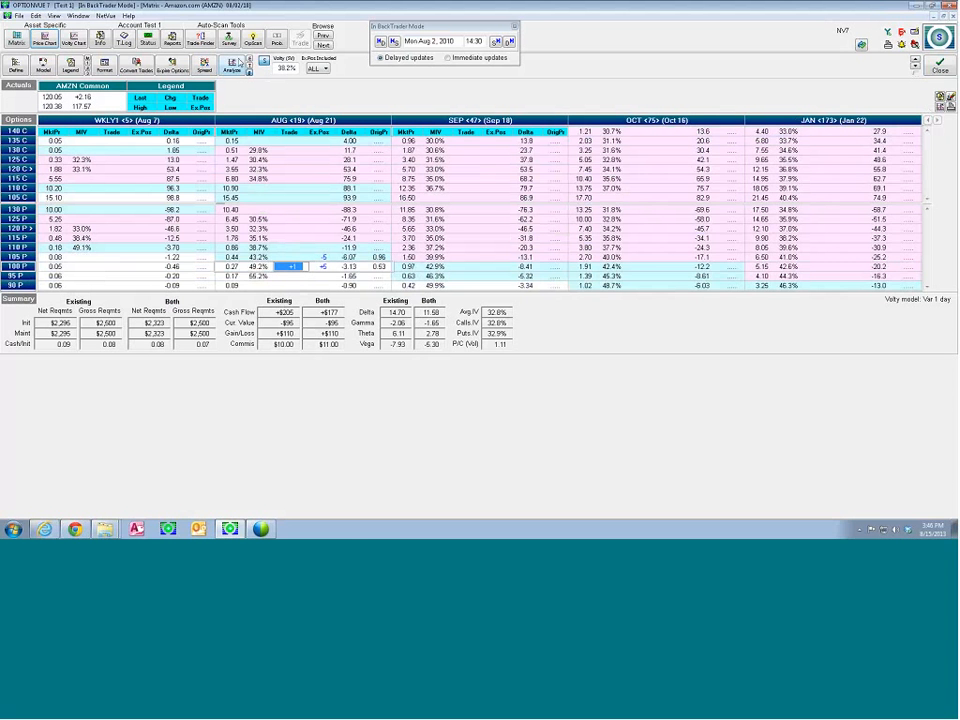
pyautogui.click(178, 45)
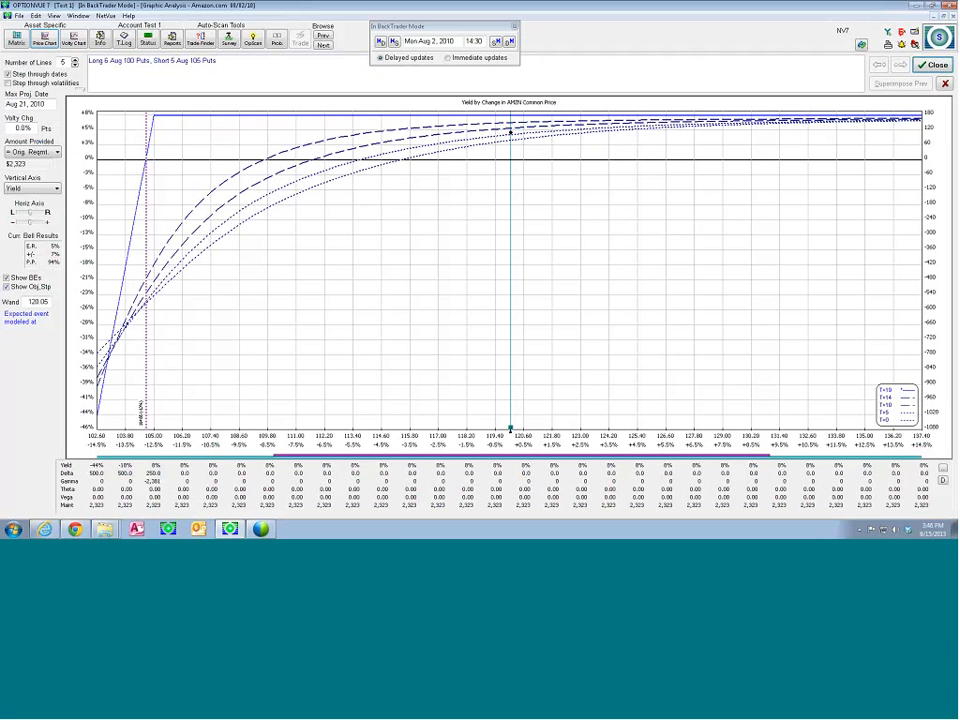
pyautogui.click(930, 65)
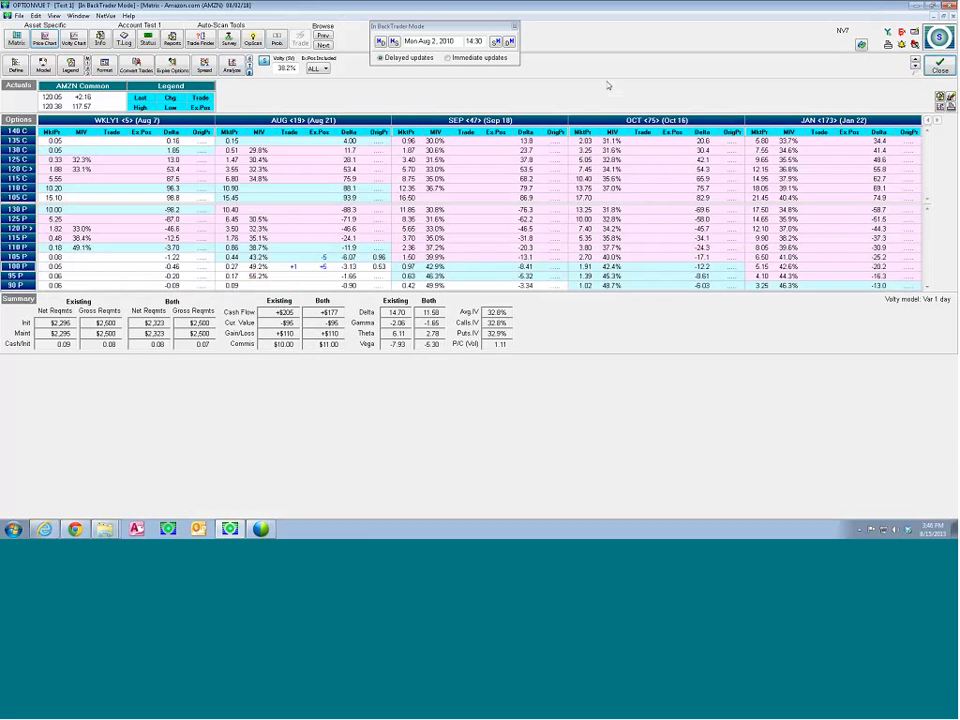
# Close the AMZN matrix and reopen it by way of the Quotes Display
pyautogui.click(932, 68)
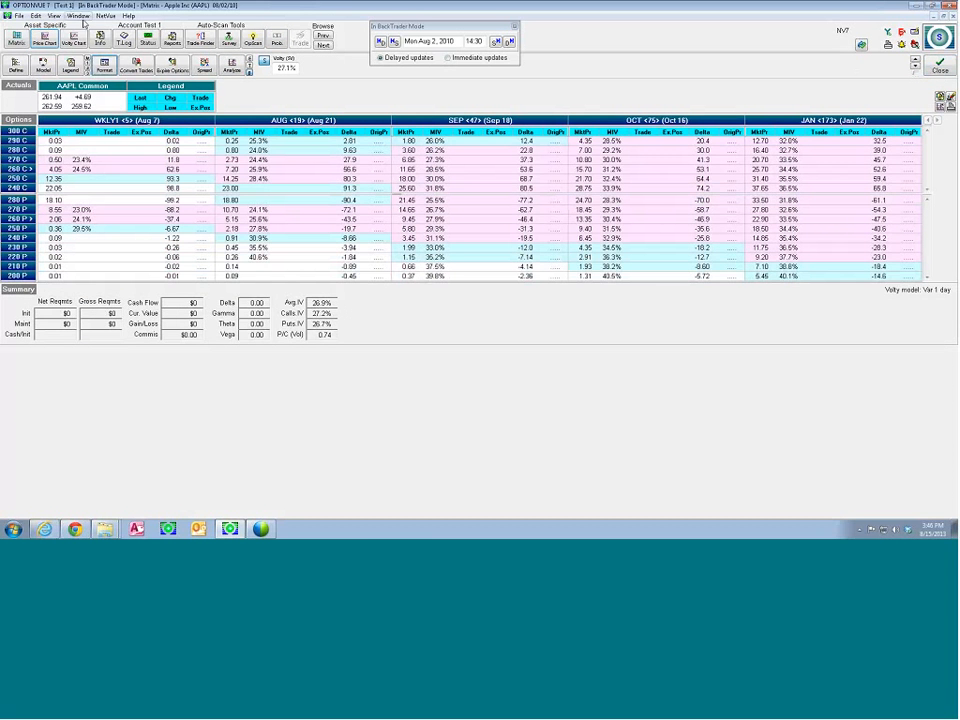
pyautogui.click(78, 16)
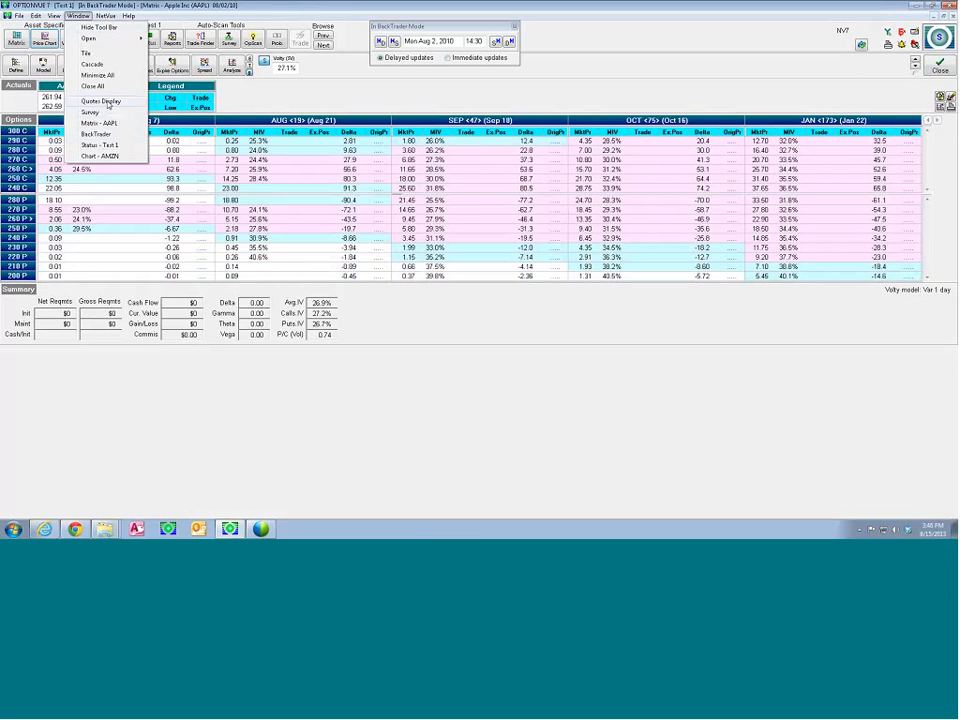
pyautogui.click(109, 104)
pyautogui.click(17, 41)
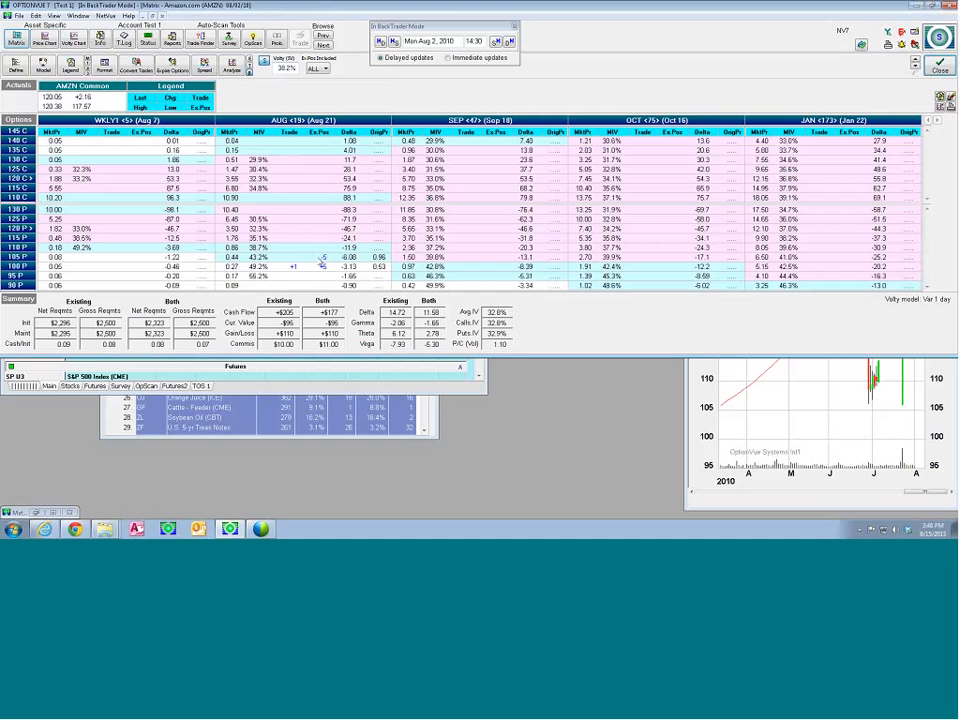
# Enter trades of -1 on the Aug 100 put and +1 on the Aug 95 put, and graph the combined position
pyautogui.click(292, 267)
pyautogui.click(297, 268)
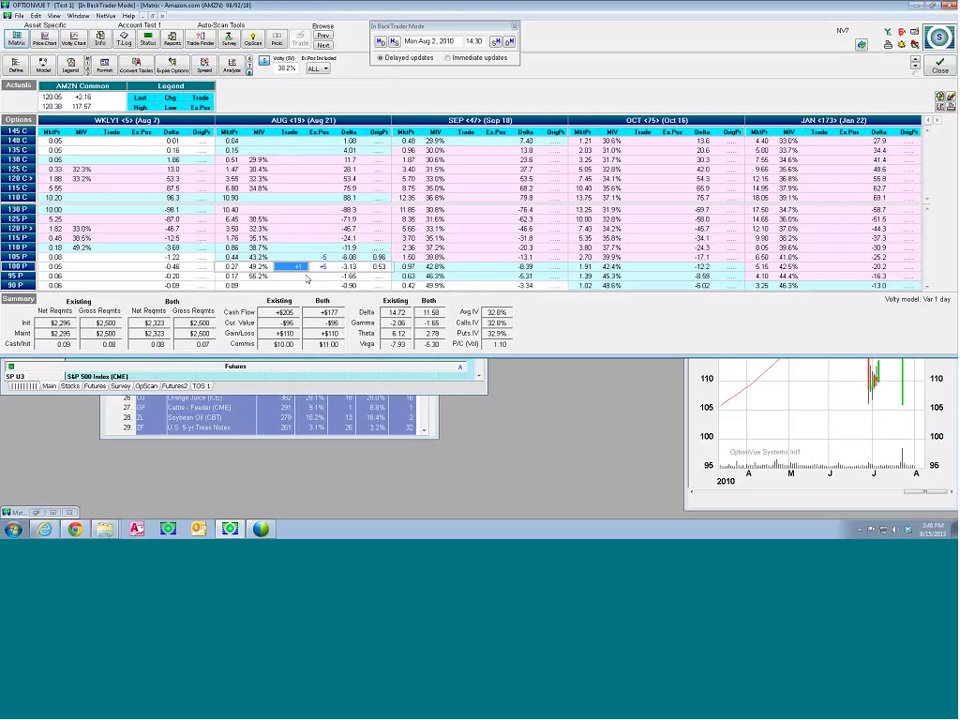
pyautogui.write('-1')
pyautogui.press('Down')
pyautogui.write('1')
pyautogui.press('Return')
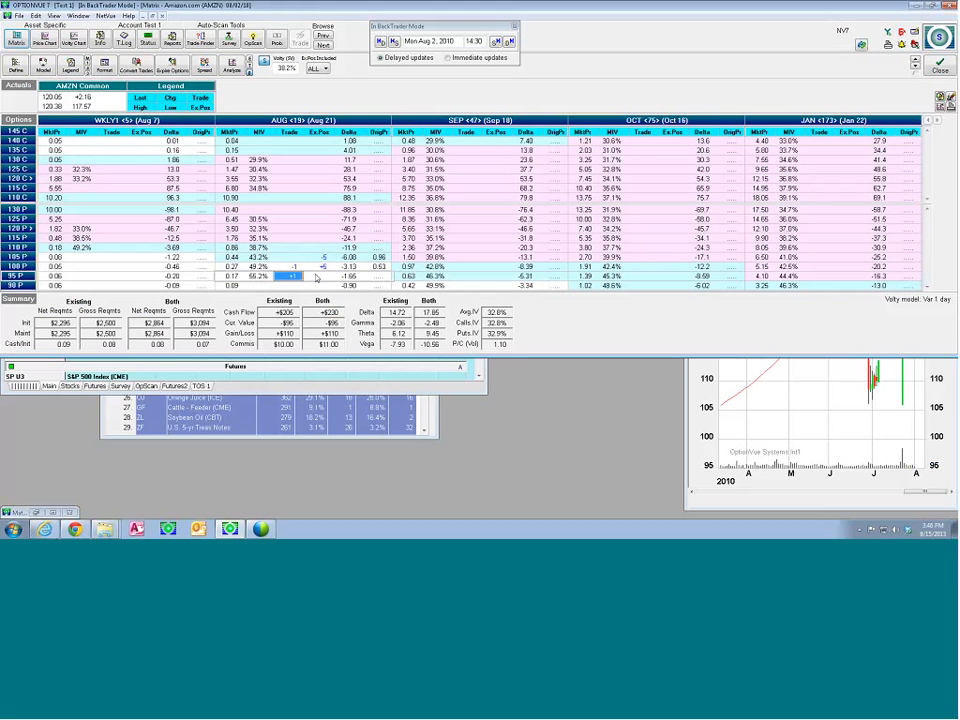
pyautogui.click(233, 68)
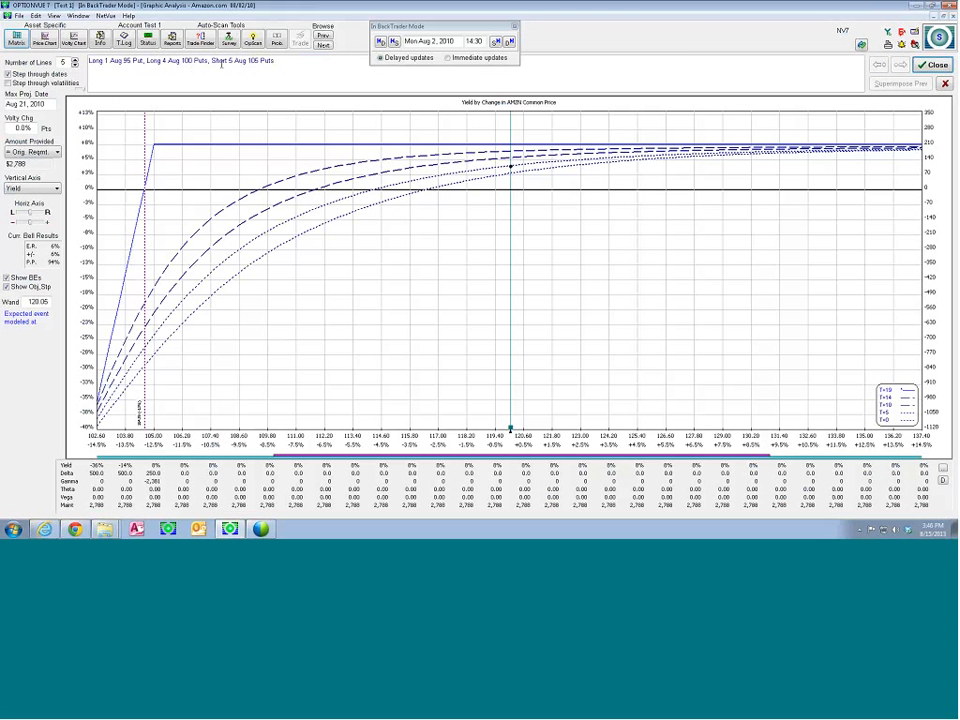
pyautogui.click(930, 66)
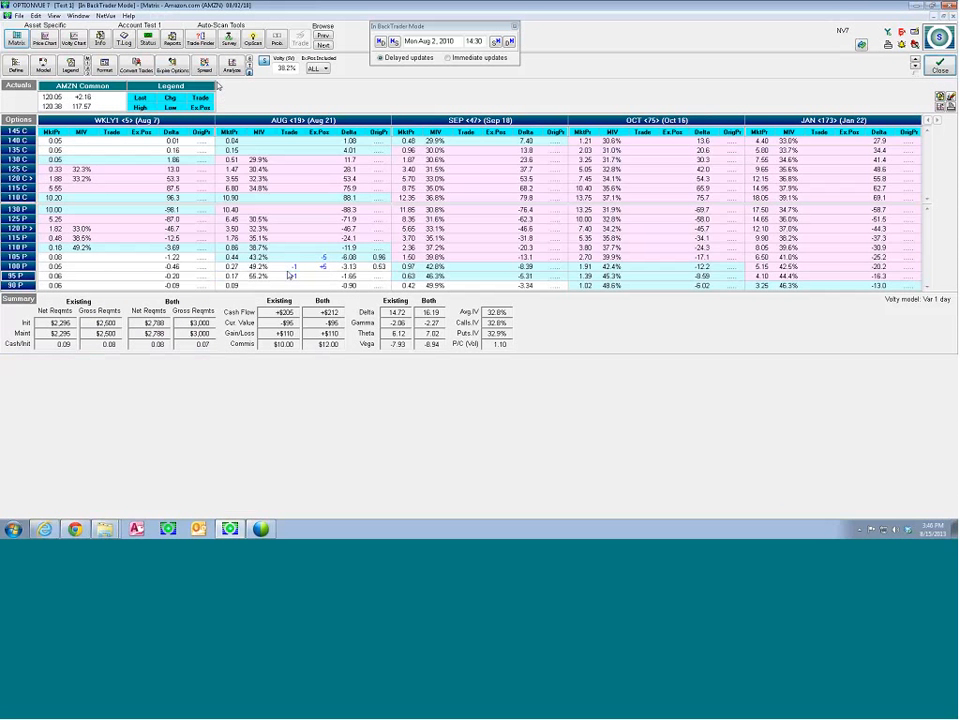
# Convert the pending AMZN trades to existing positions and graph the adjusted position over a wider price range
pyautogui.click(142, 64)
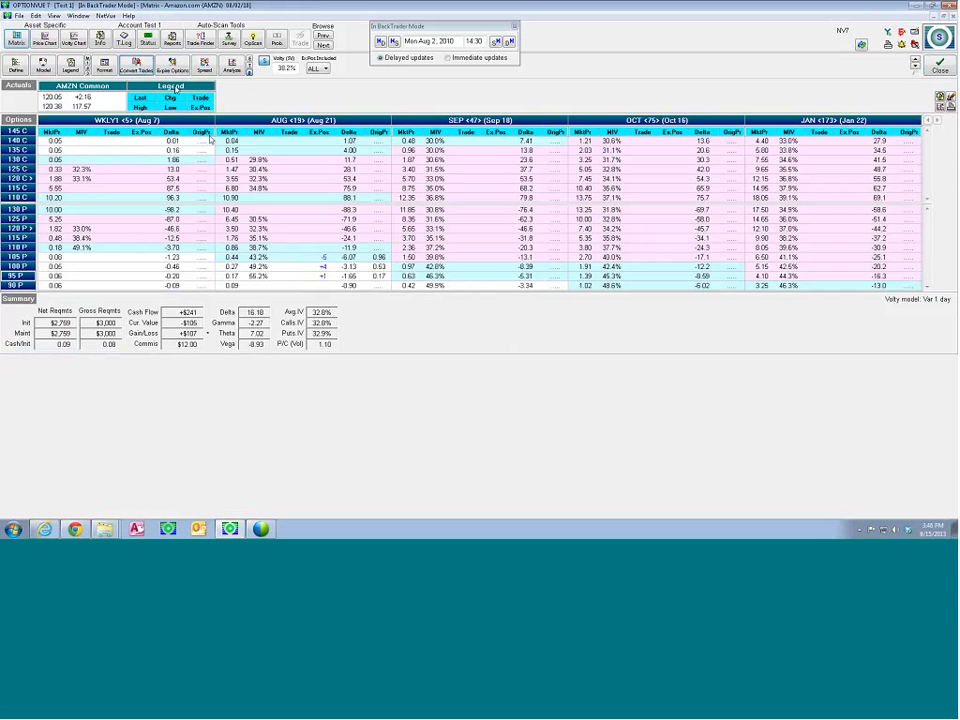
pyautogui.click(170, 47)
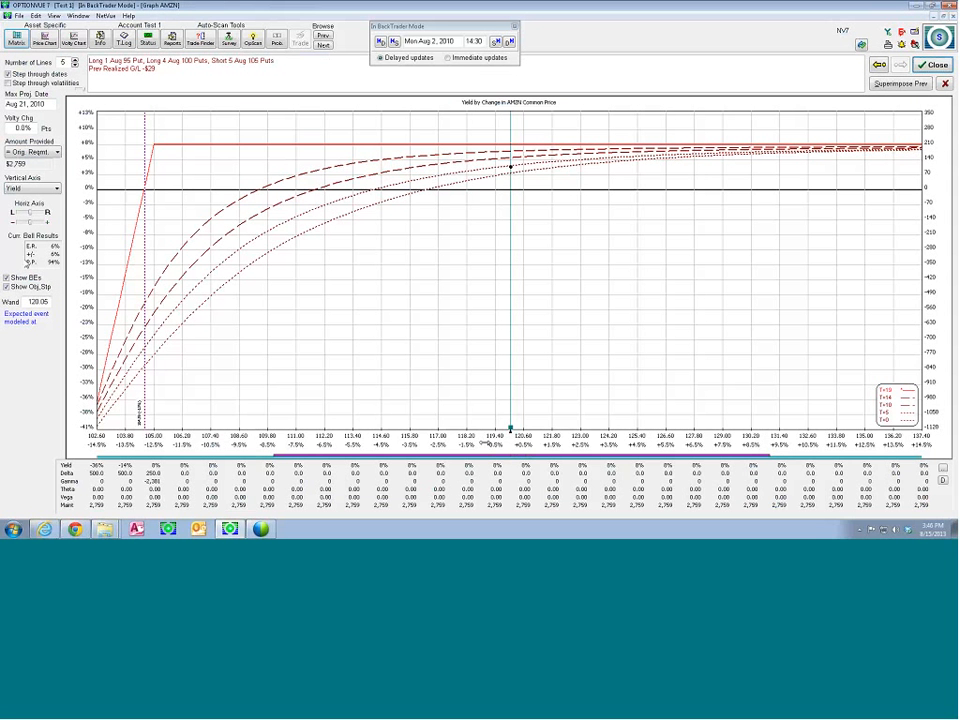
pyautogui.moveTo(30, 222); pyautogui.dragTo(26, 222)
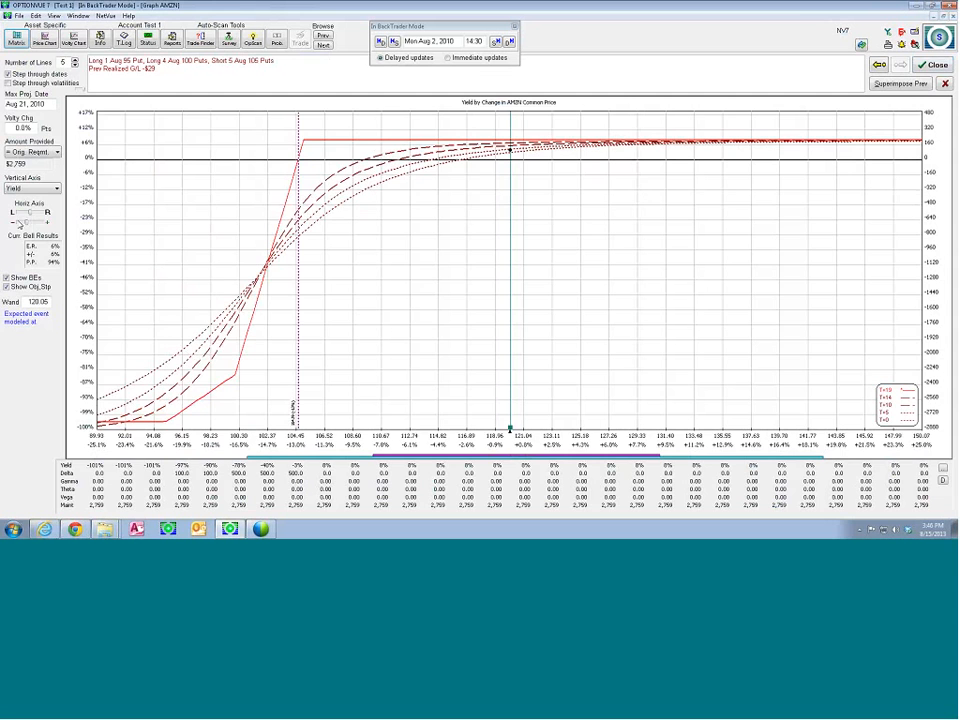
pyautogui.click(924, 67)
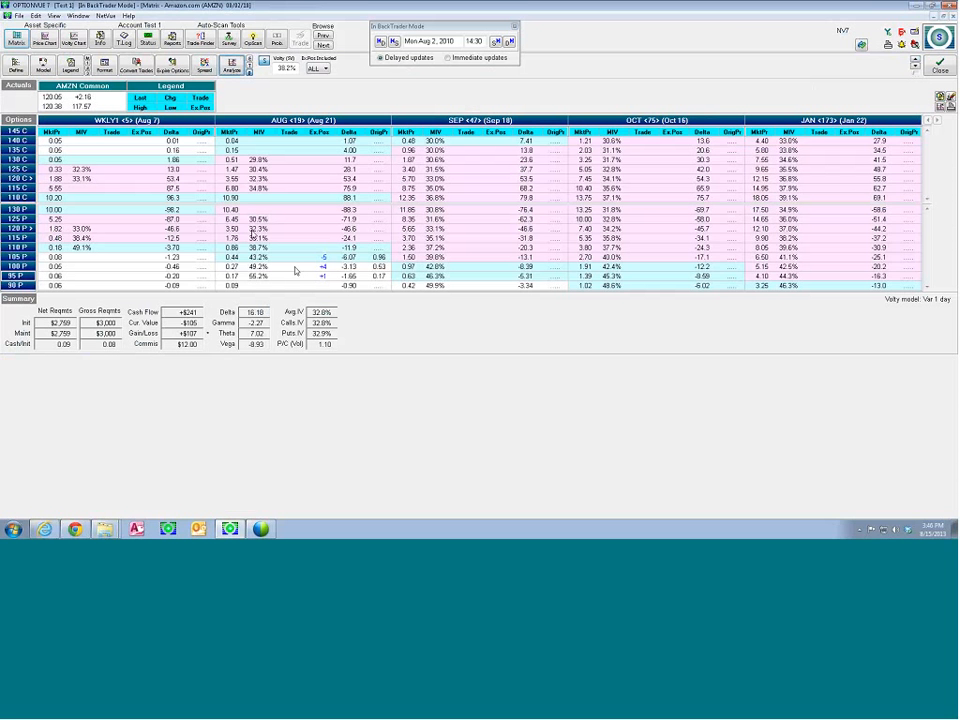
# Change the date of the 50,000 deposit in the Test 1 transaction log to 07/29/10 and save the log
pyautogui.click(124, 40)
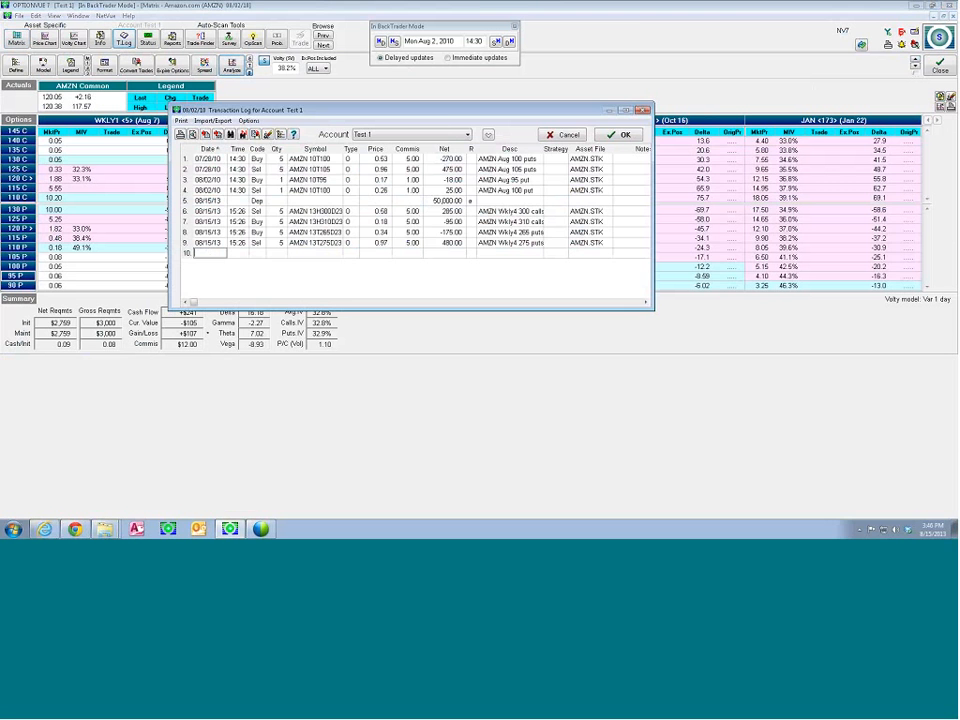
pyautogui.click(225, 202)
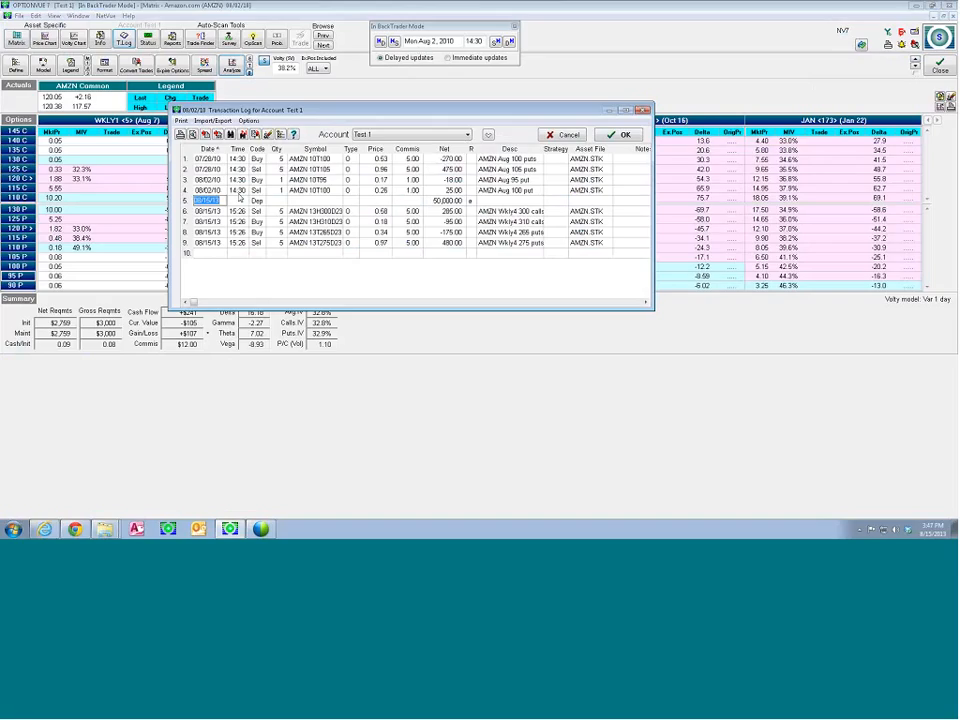
pyautogui.write('8/')
pyautogui.press('BackSpace')
pyautogui.press('BackSpace')
pyautogui.write('7/29/')
pyautogui.press('Return')
pyautogui.press('Return')
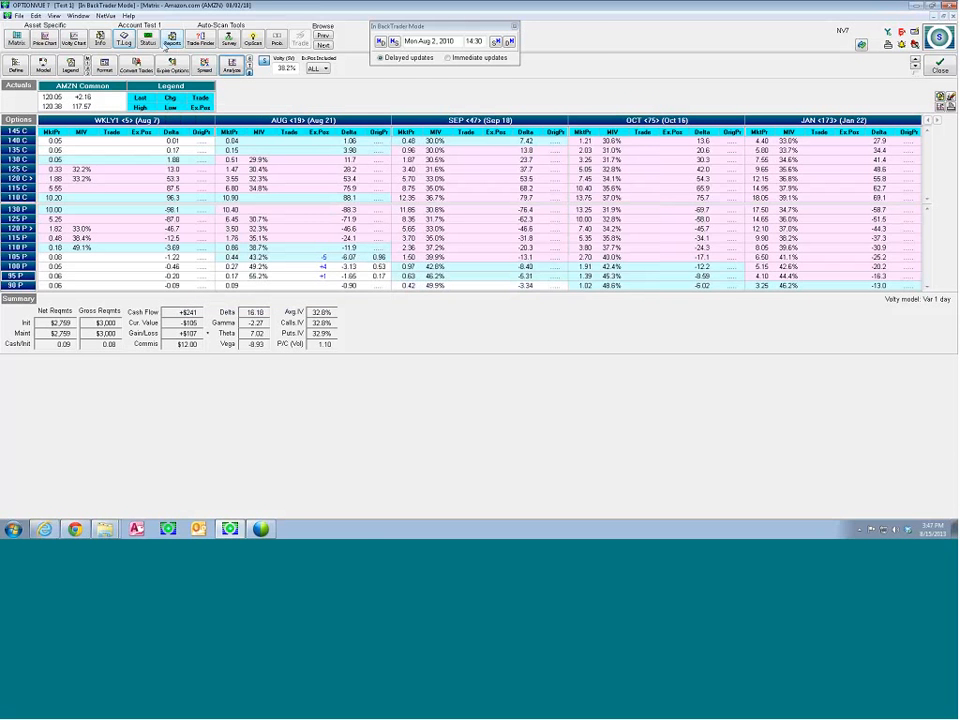
# Review the Performance Graph report for account Test 1 and close the report
pyautogui.click(172, 38)
pyautogui.click(277, 172)
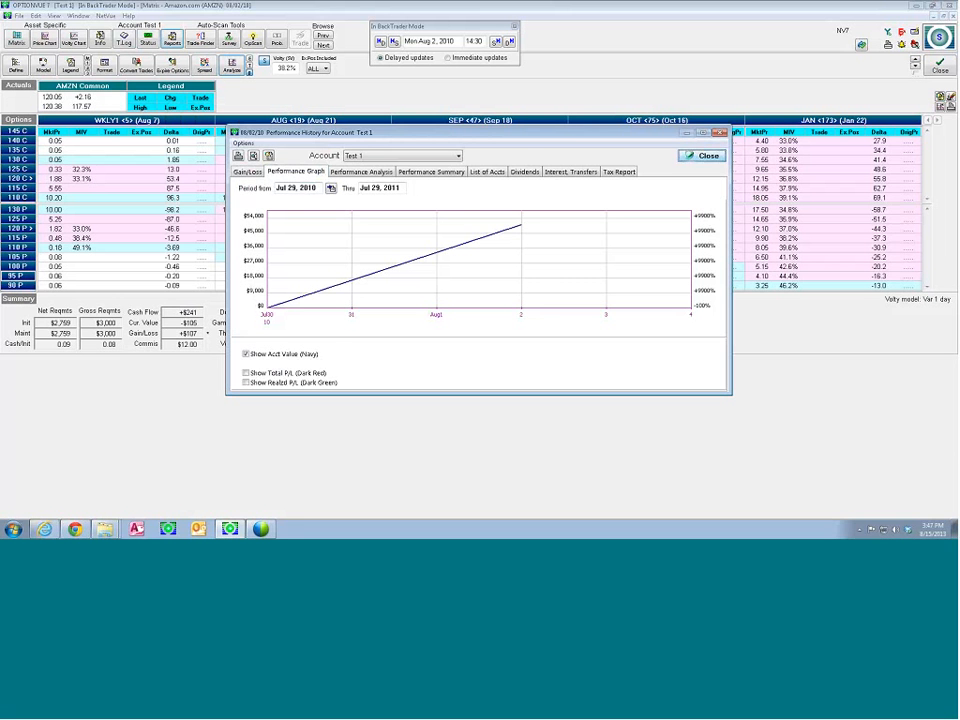
pyautogui.click(692, 157)
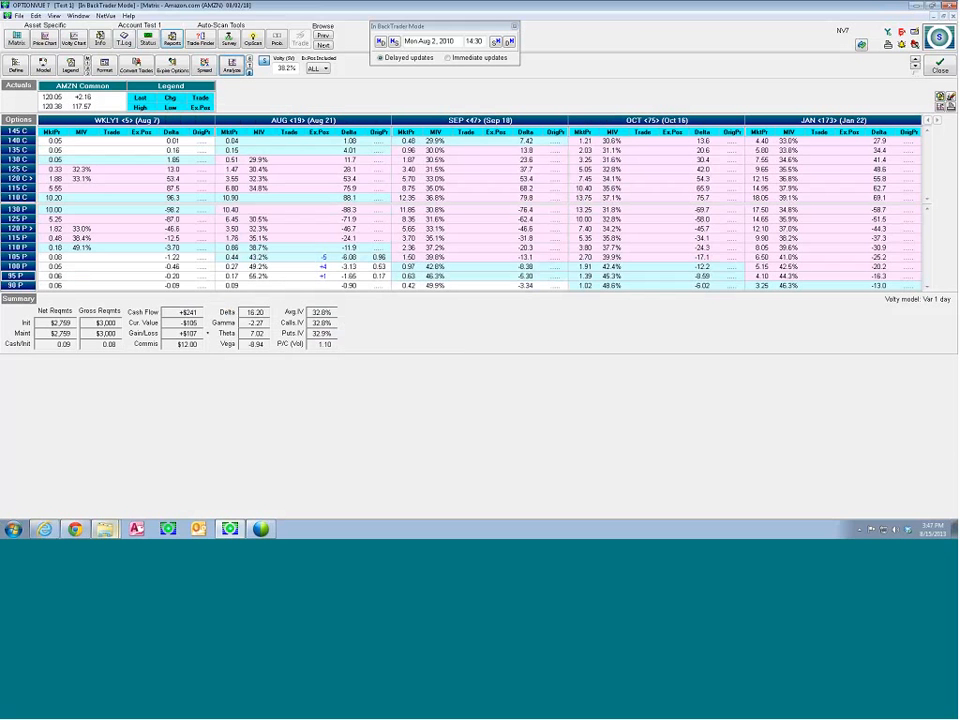
# Switch to Chrome, view the support resources on the OptionVue website and return to its home page
pyautogui.moveTo(76, 530)
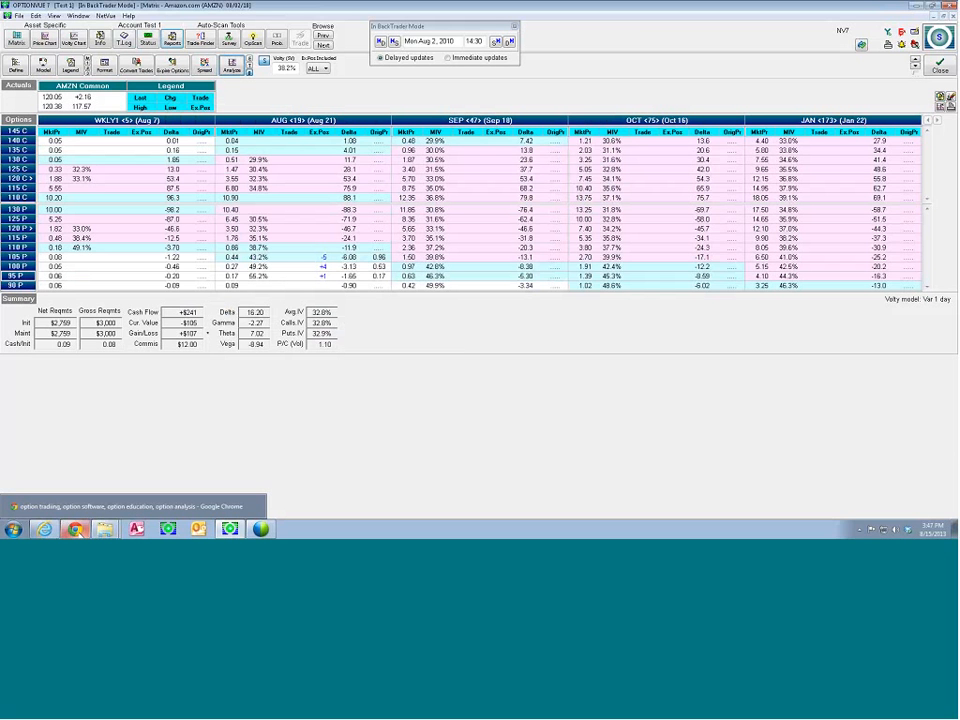
pyautogui.click(76, 506)
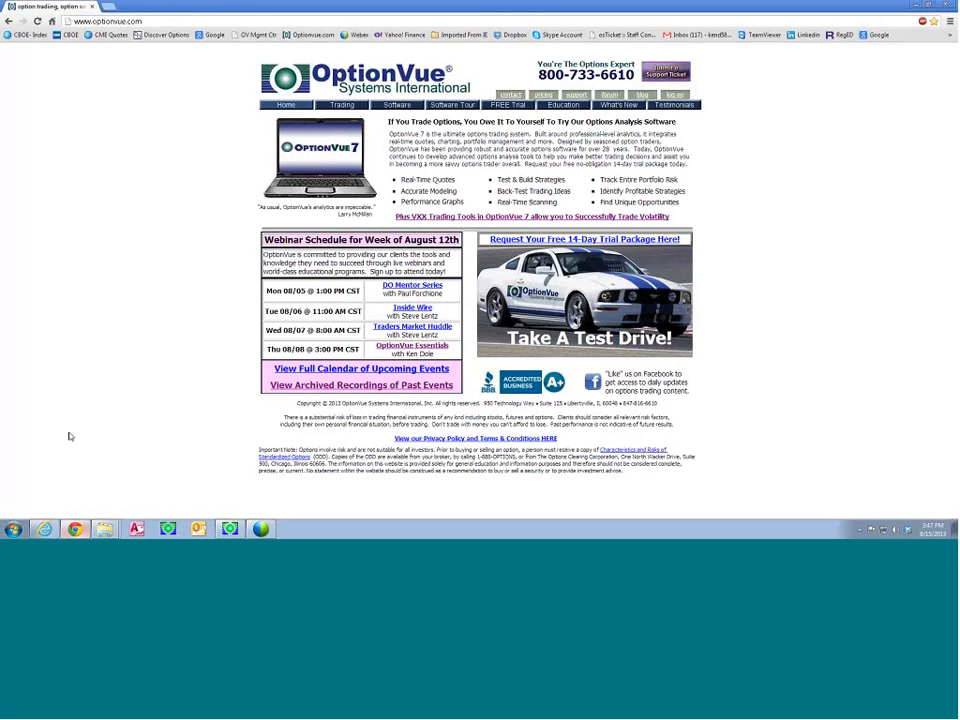
pyautogui.click(577, 96)
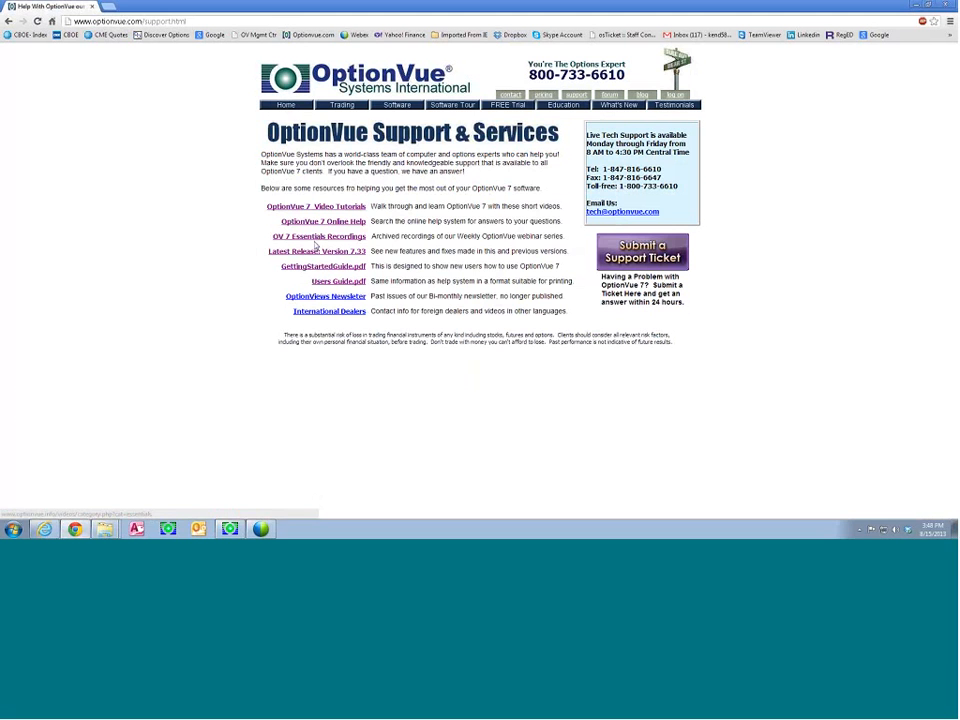
pyautogui.click(9, 22)
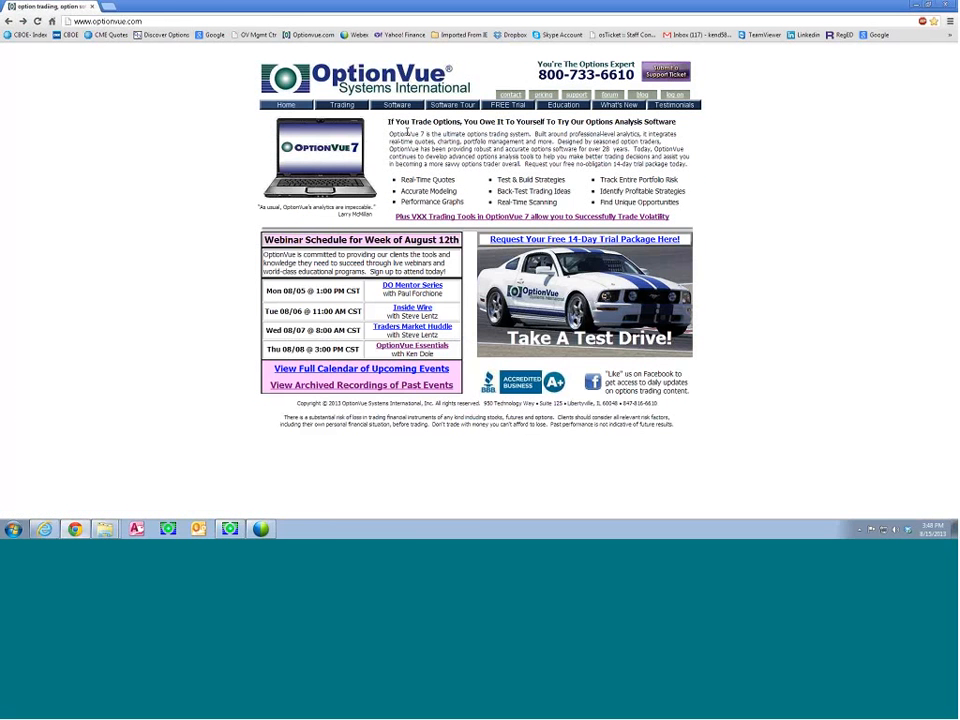
# Browse the new videos in the archived recordings of past events, and switch back to OptionVue 7
pyautogui.click(321, 386)
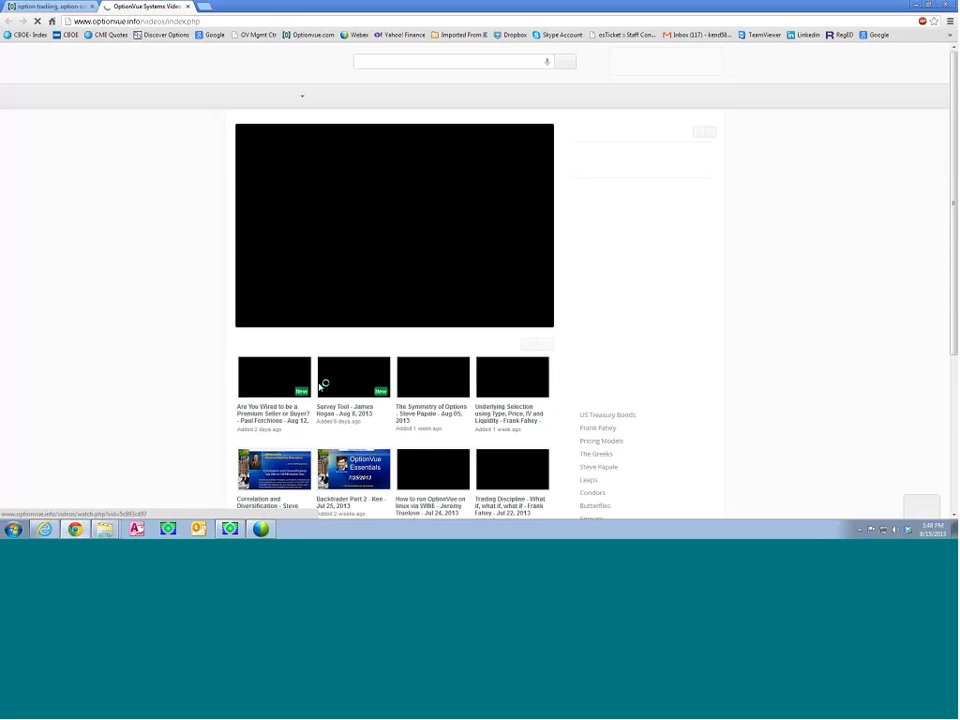
pyautogui.scroll(-1, 323, 382)
pyautogui.scroll(-2, 323, 382)
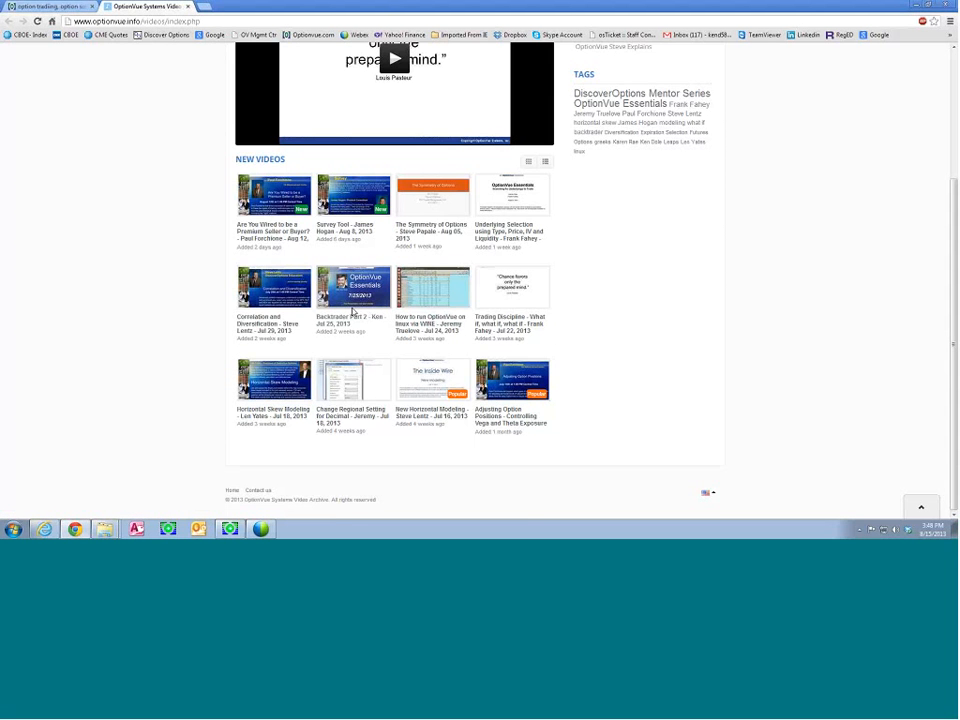
pyautogui.scroll(3, 353, 312)
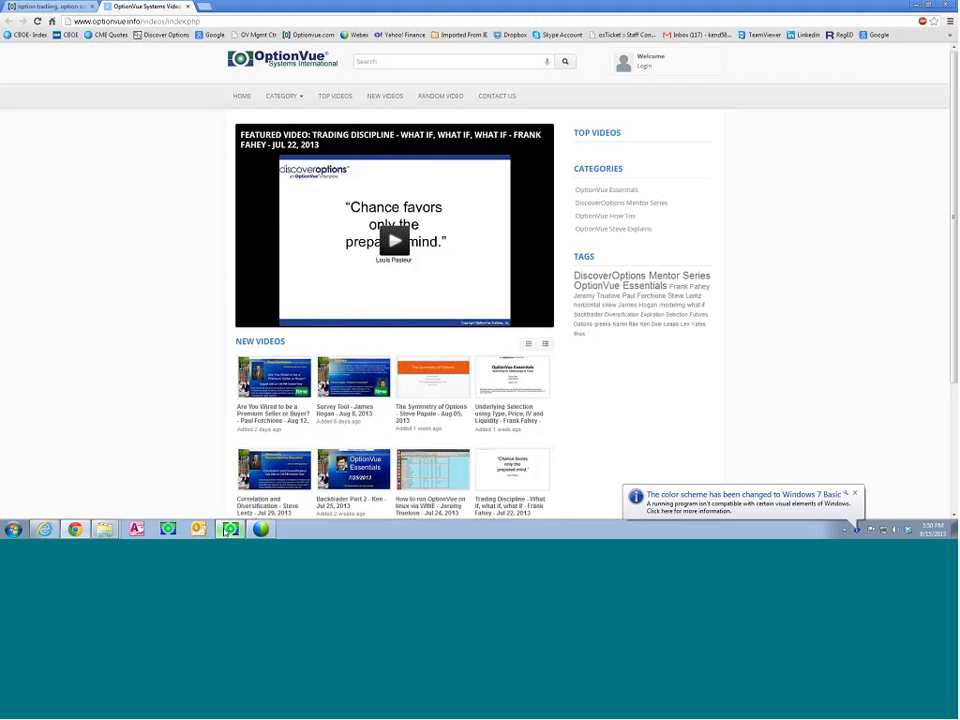
pyautogui.click(230, 529)
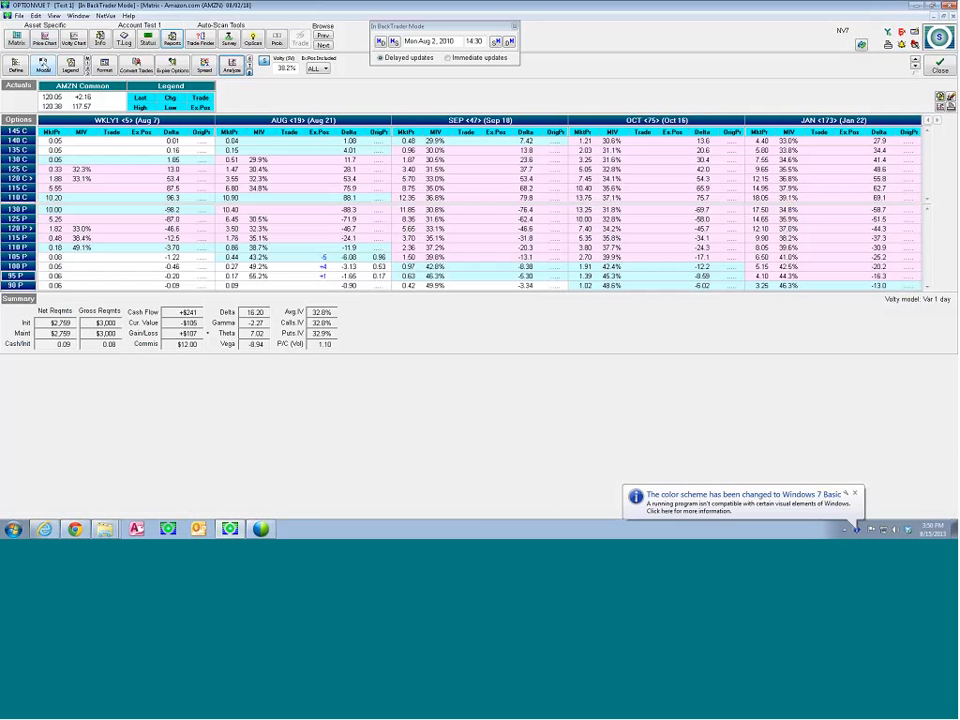
# Set the slippage in the Amazon.com (AMZN) model settings to None and accept the settings
pyautogui.click(43, 64)
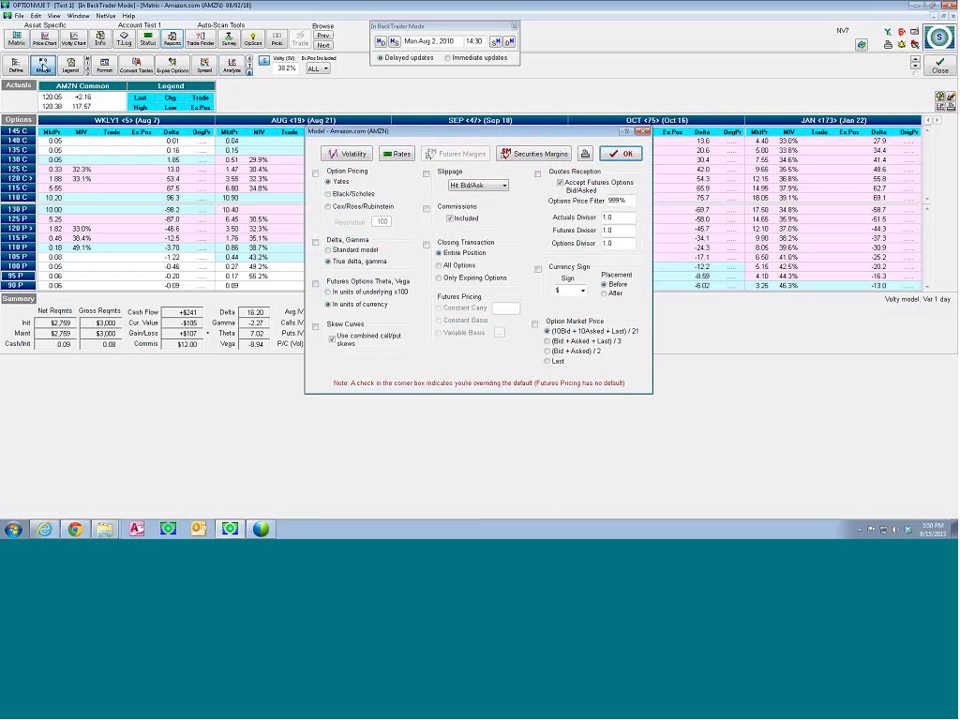
pyautogui.click(503, 187)
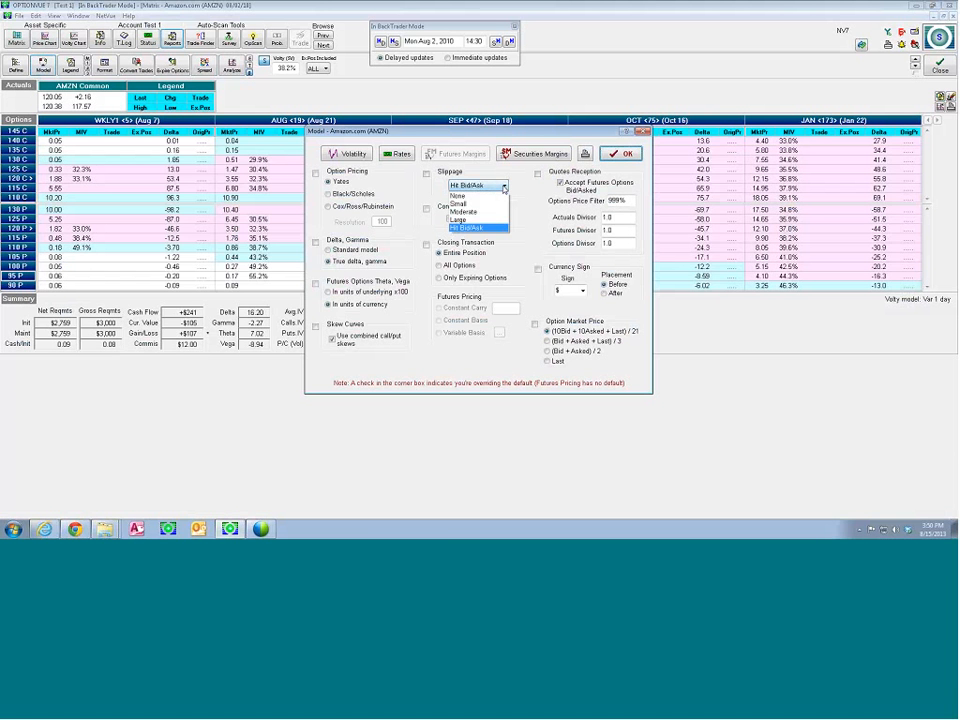
pyautogui.click(478, 196)
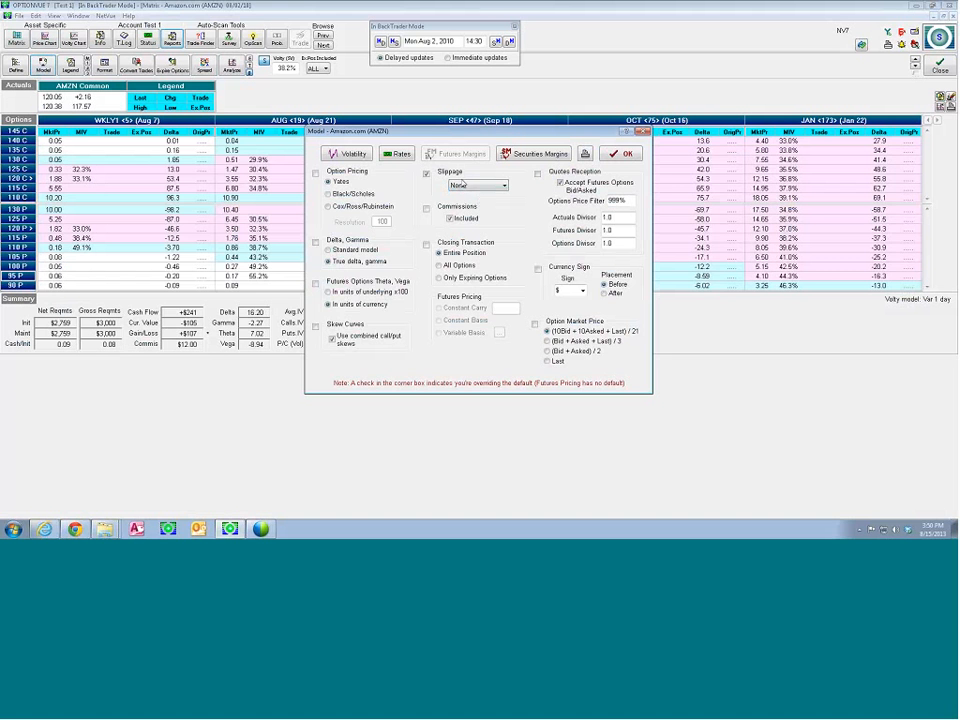
pyautogui.click(616, 155)
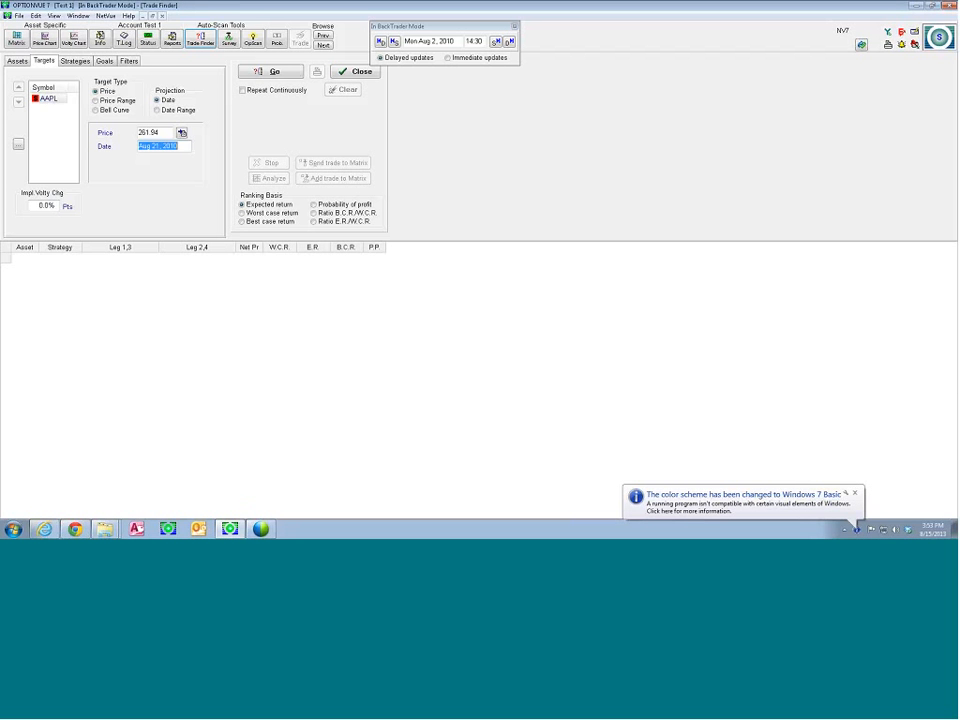
# Review the Trade Finder's asset selection and the price and date targets for AAPL
pyautogui.click(15, 60)
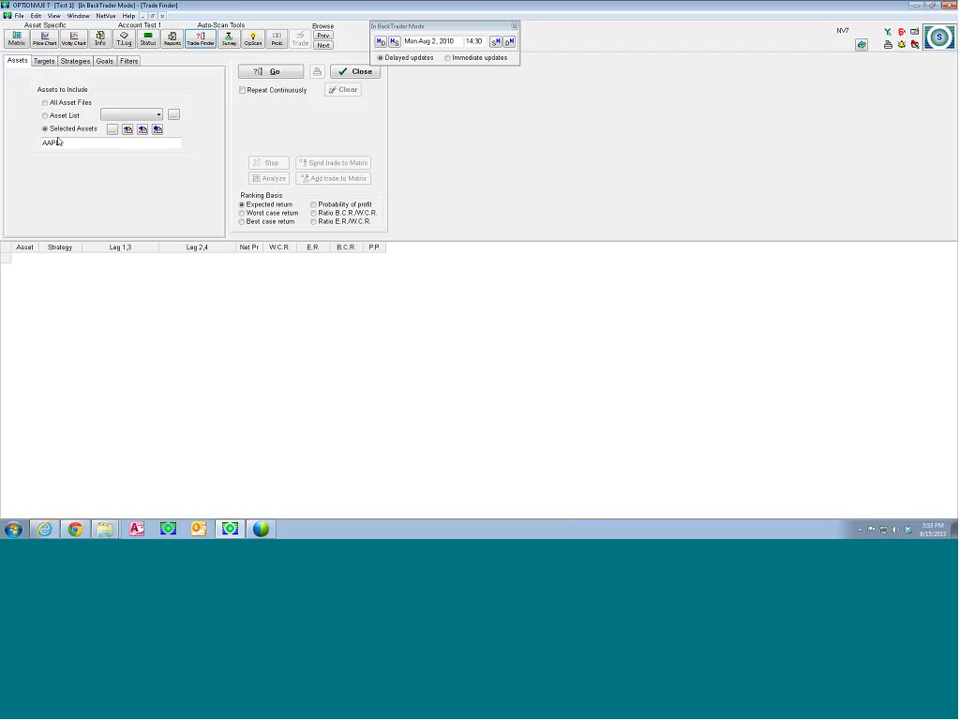
pyautogui.click(40, 61)
pyautogui.click(50, 99)
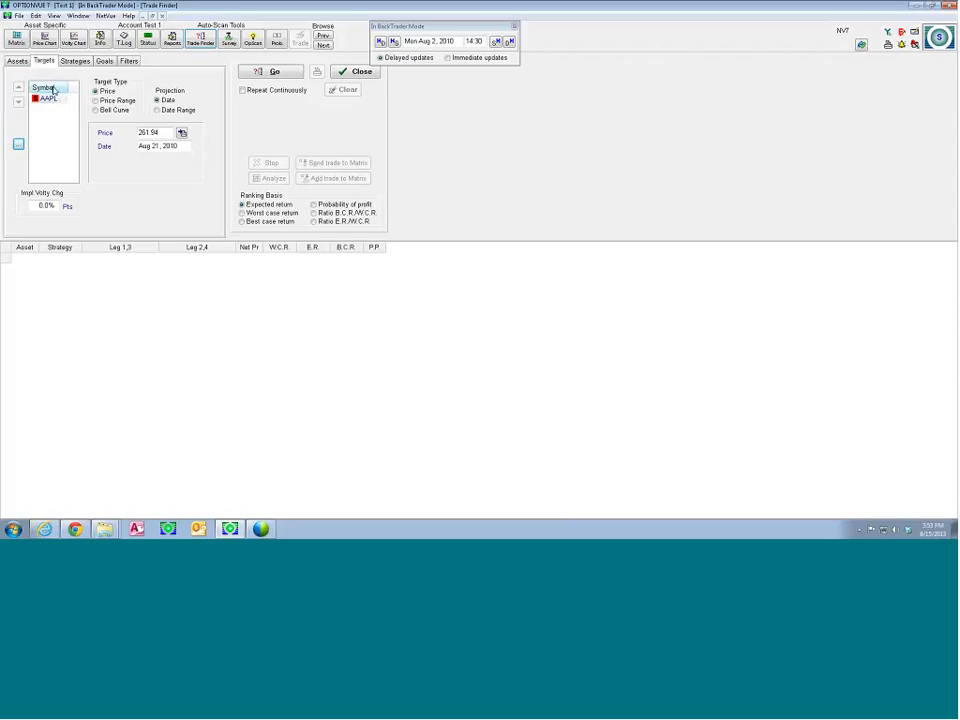
pyautogui.click(55, 102)
# View the NetVue options for updating asset files and close the dialog without running an update
pyautogui.click(105, 16)
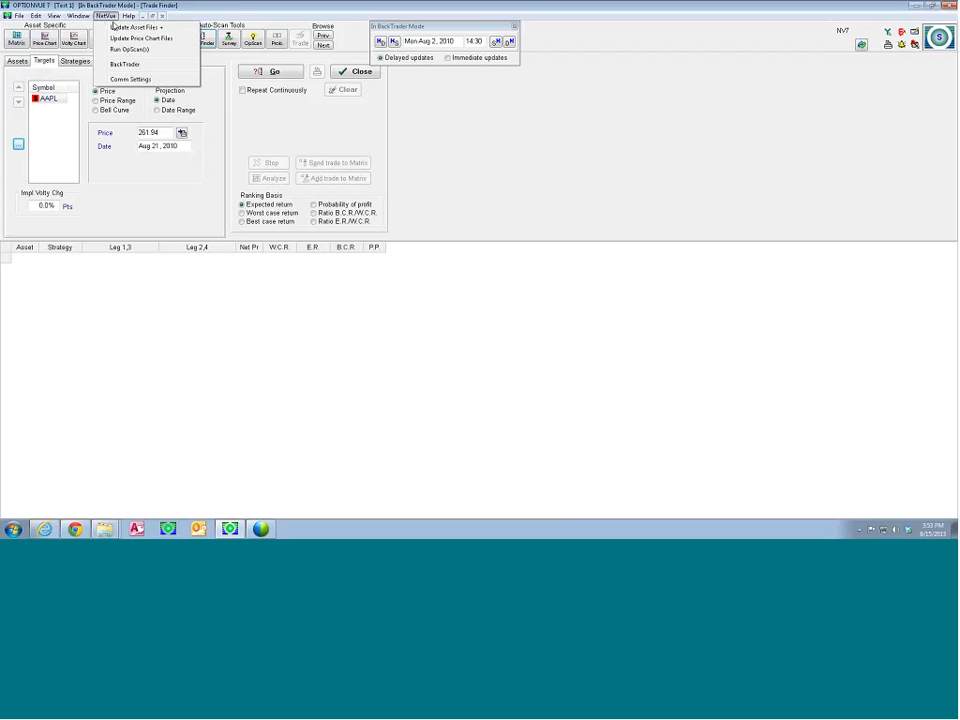
pyautogui.click(120, 27)
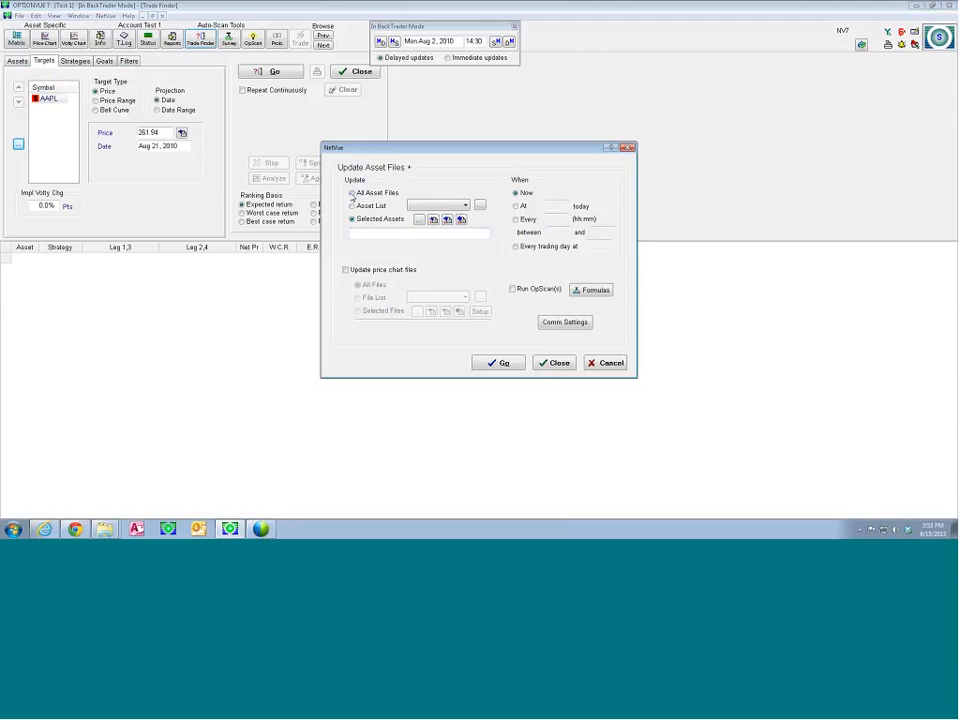
pyautogui.click(558, 363)
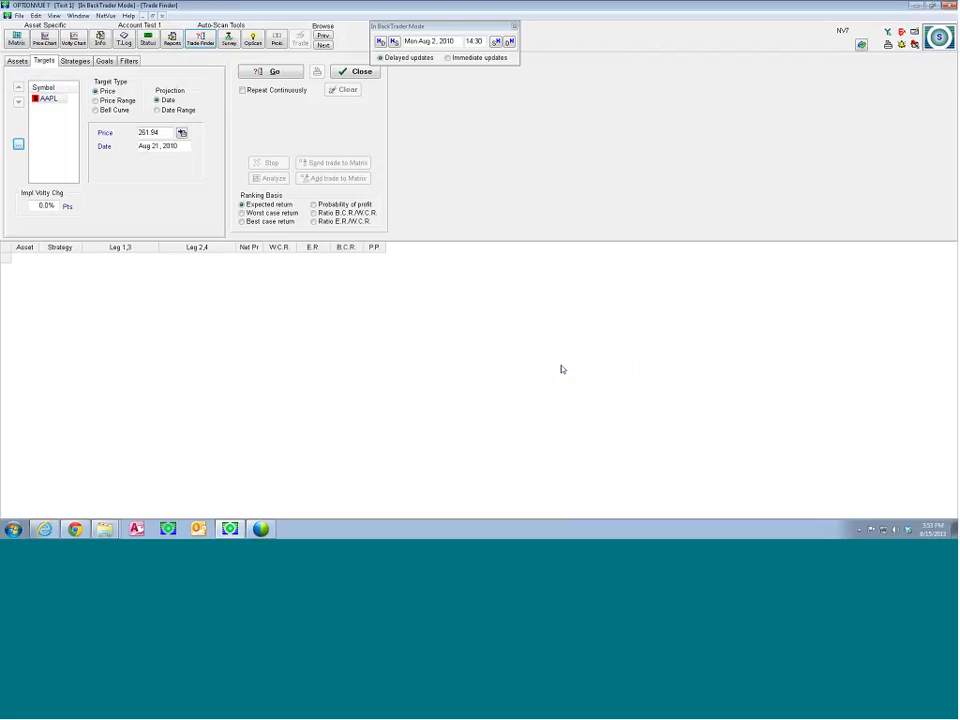